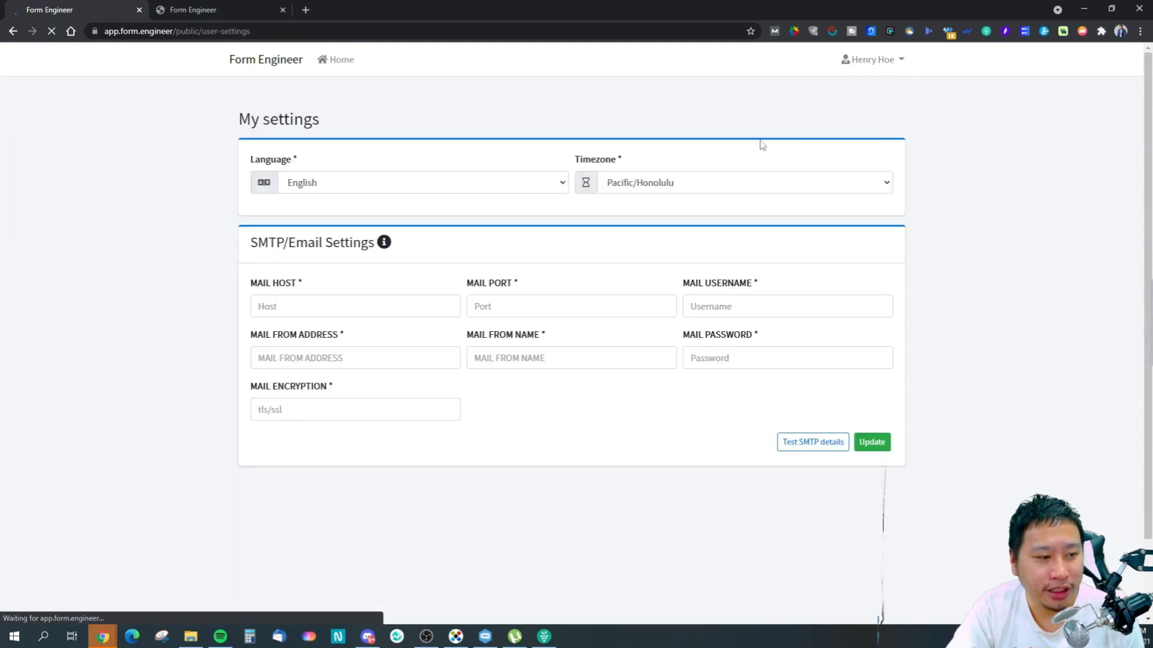
# Set the timezone to Asia/Singapore and submit the settings update
pyautogui.click(630, 183)
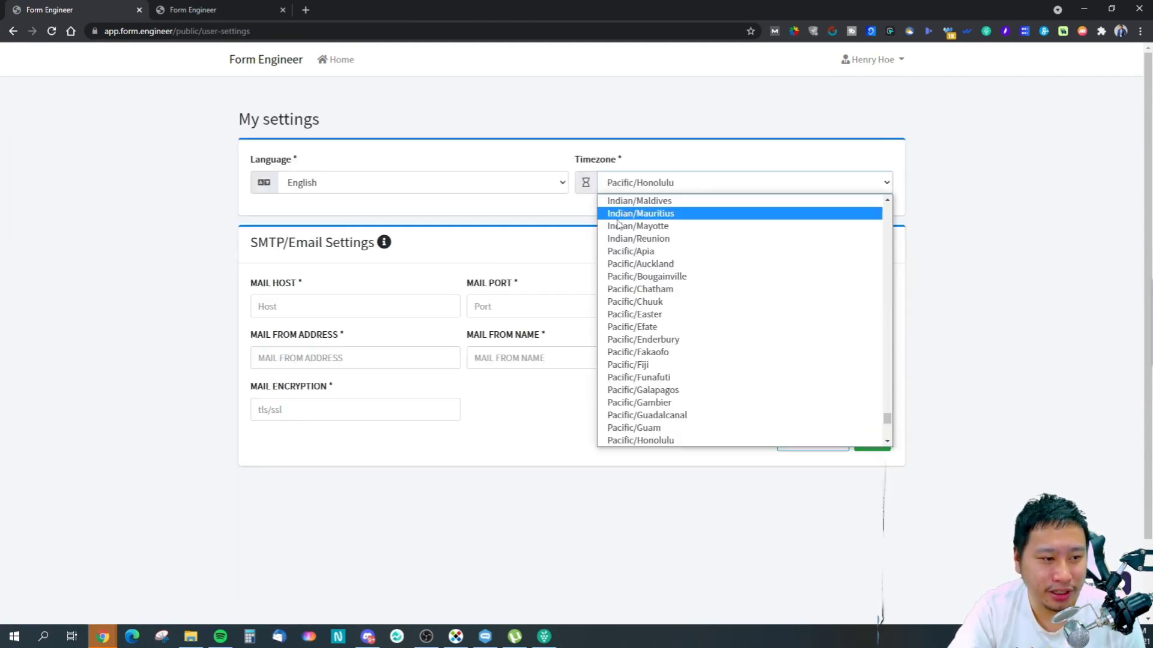
pyautogui.scroll(10, 790, 386)
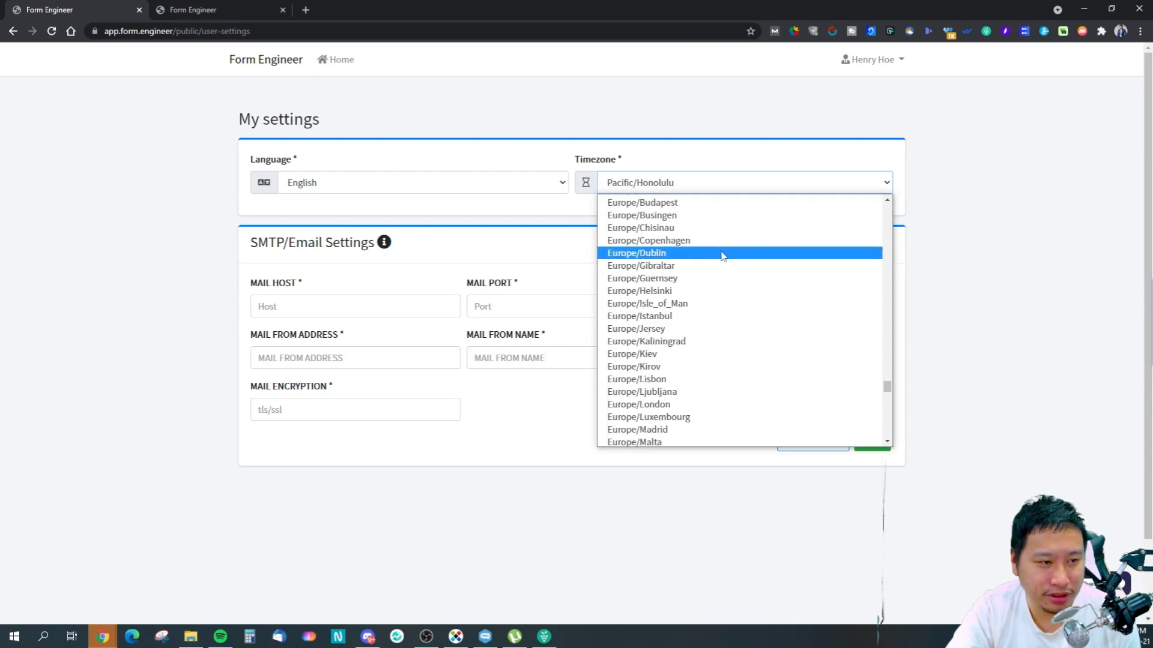
pyautogui.scroll(3, 841, 386)
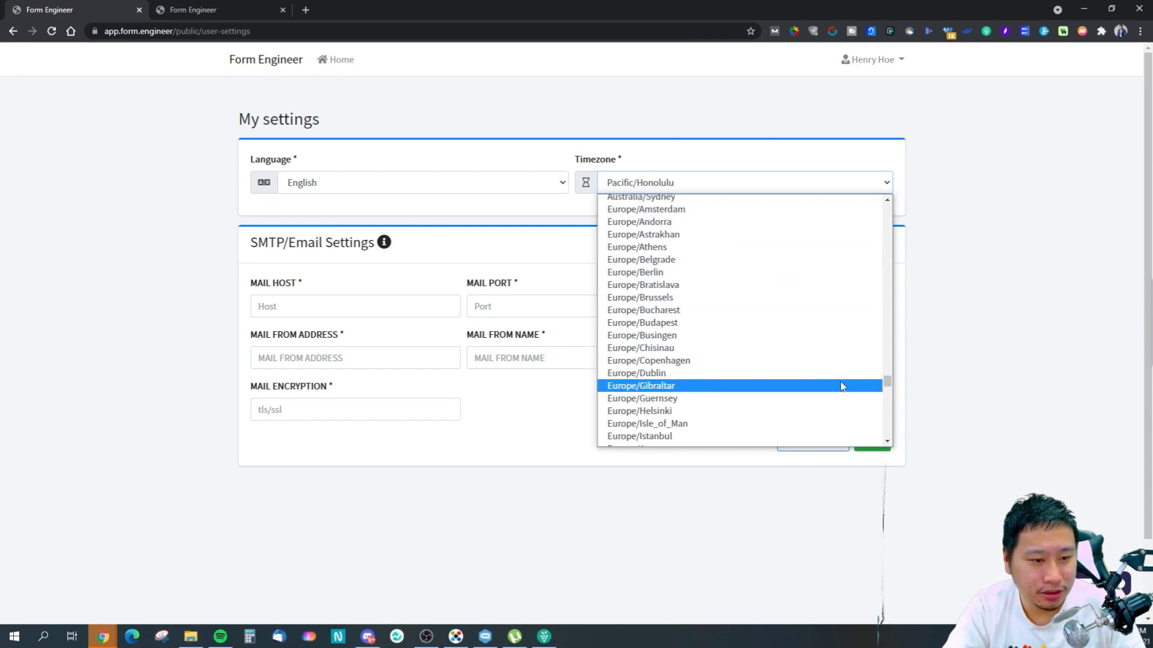
pyautogui.moveTo(887, 382); pyautogui.dragTo(887, 307)
pyautogui.scroll(-12, 775, 354)
pyautogui.scroll(-8, 700, 390)
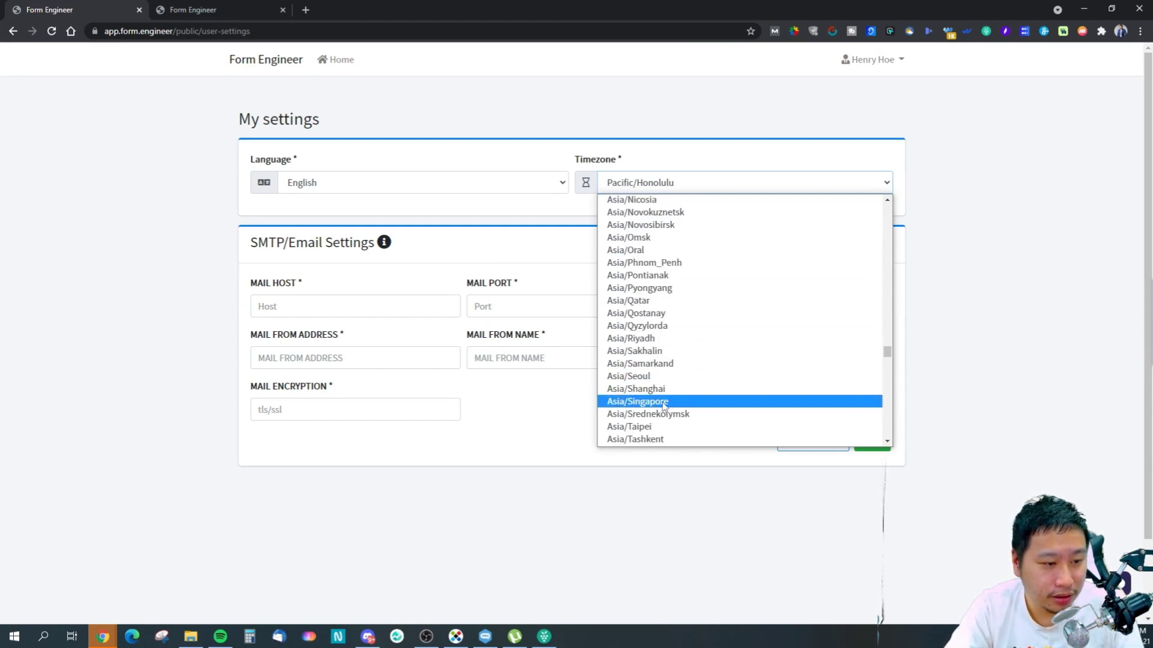
pyautogui.click(667, 403)
pyautogui.click(875, 451)
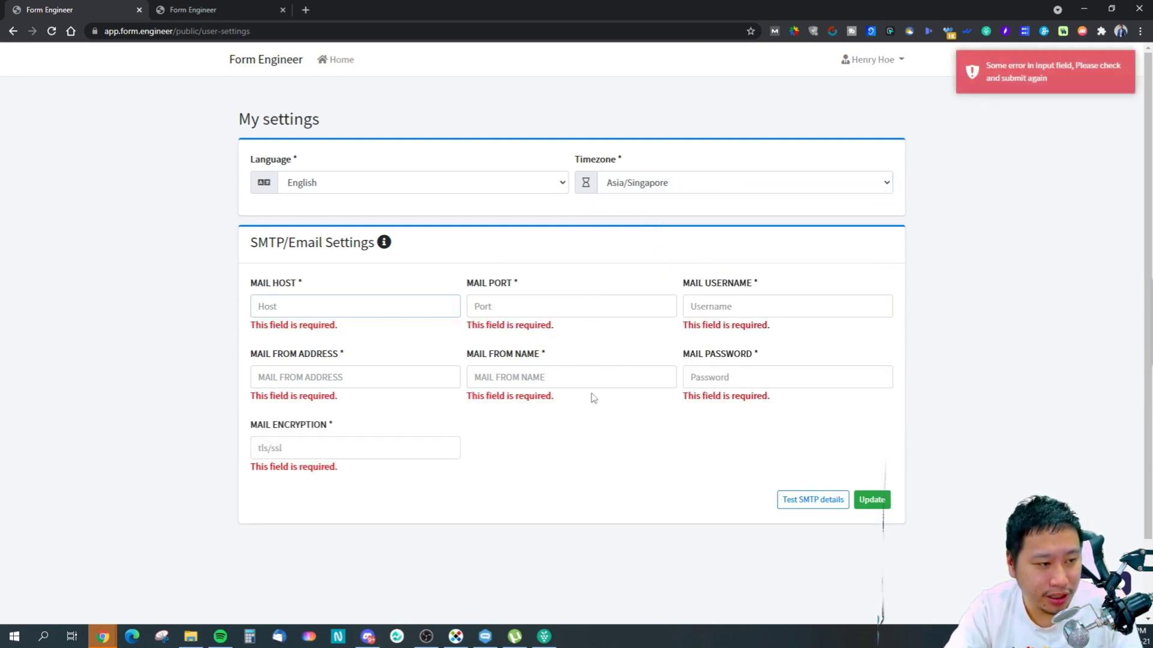
pyautogui.moveTo(387, 245)
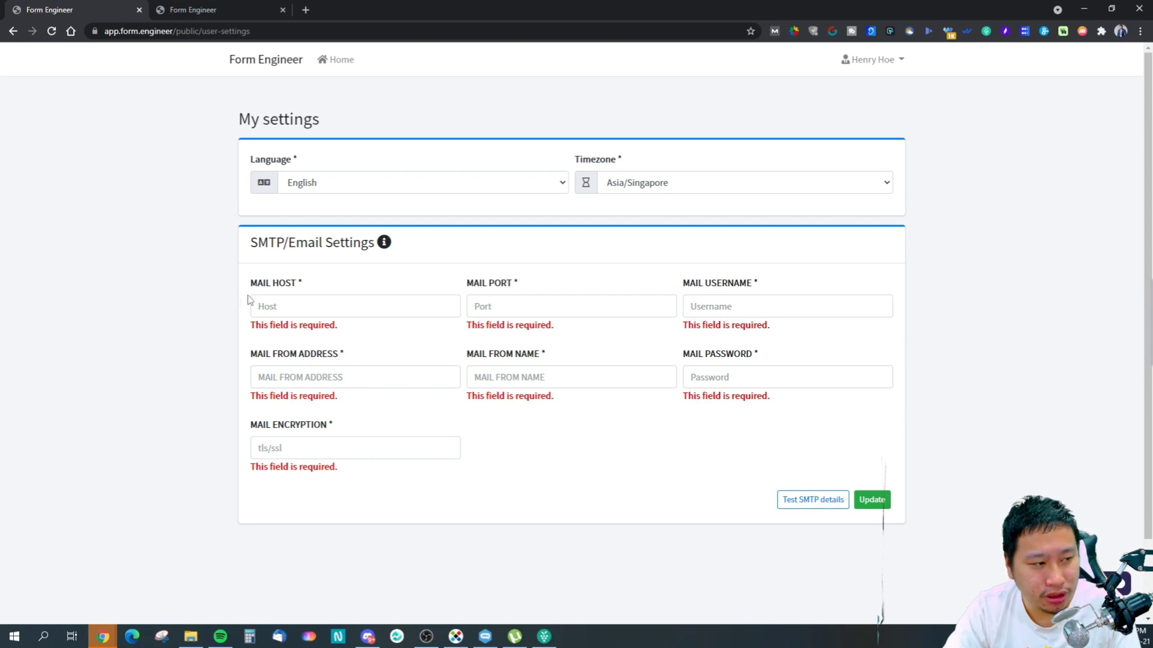
pyautogui.moveTo(245, 252); pyautogui.dragTo(381, 241)
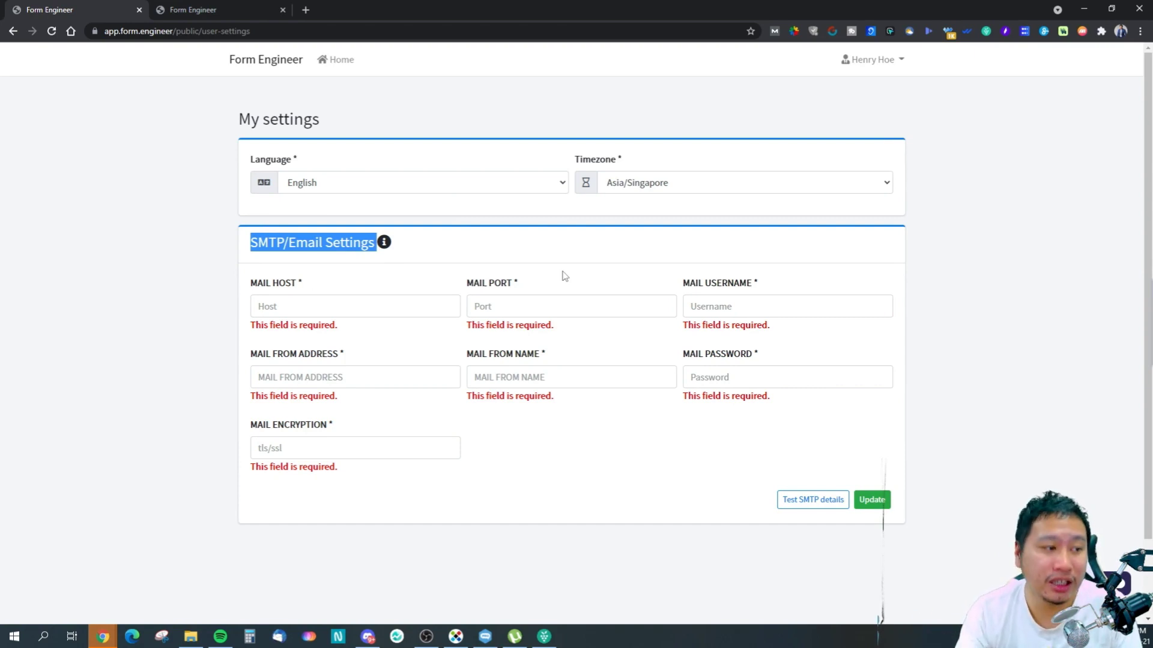
pyautogui.moveTo(255, 242); pyautogui.dragTo(374, 243)
pyautogui.click(457, 259)
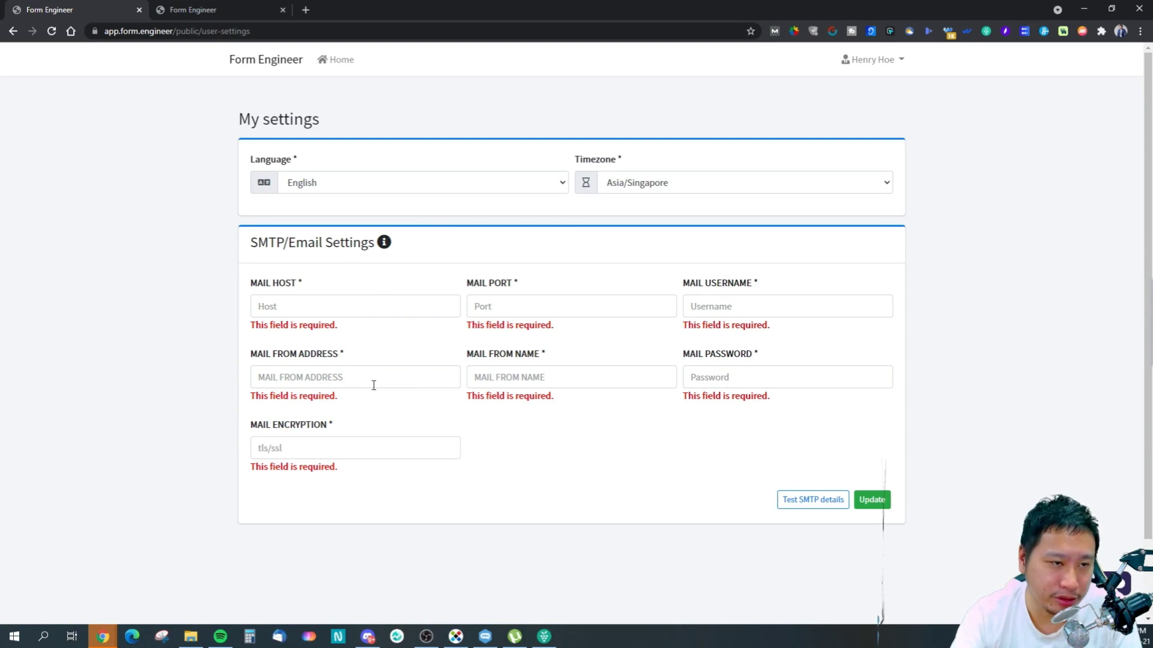
pyautogui.click(902, 58)
pyautogui.click(903, 58)
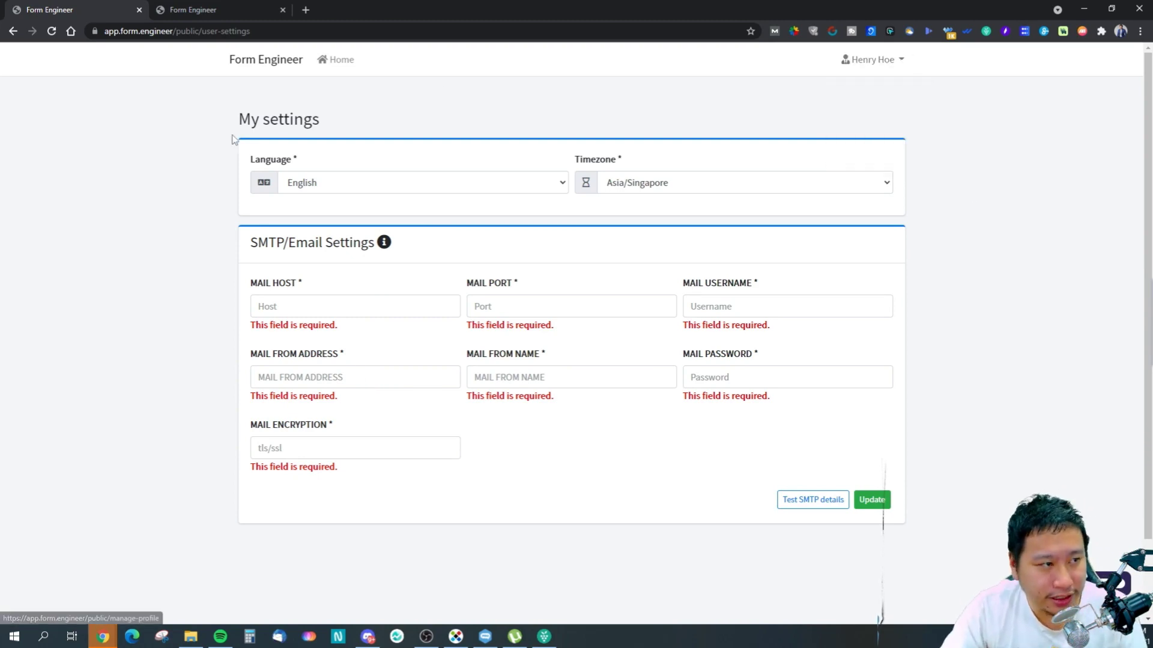
# Return to the home page and view the collaboration permissions for the Test form, closing them without sharing
pyautogui.click(334, 60)
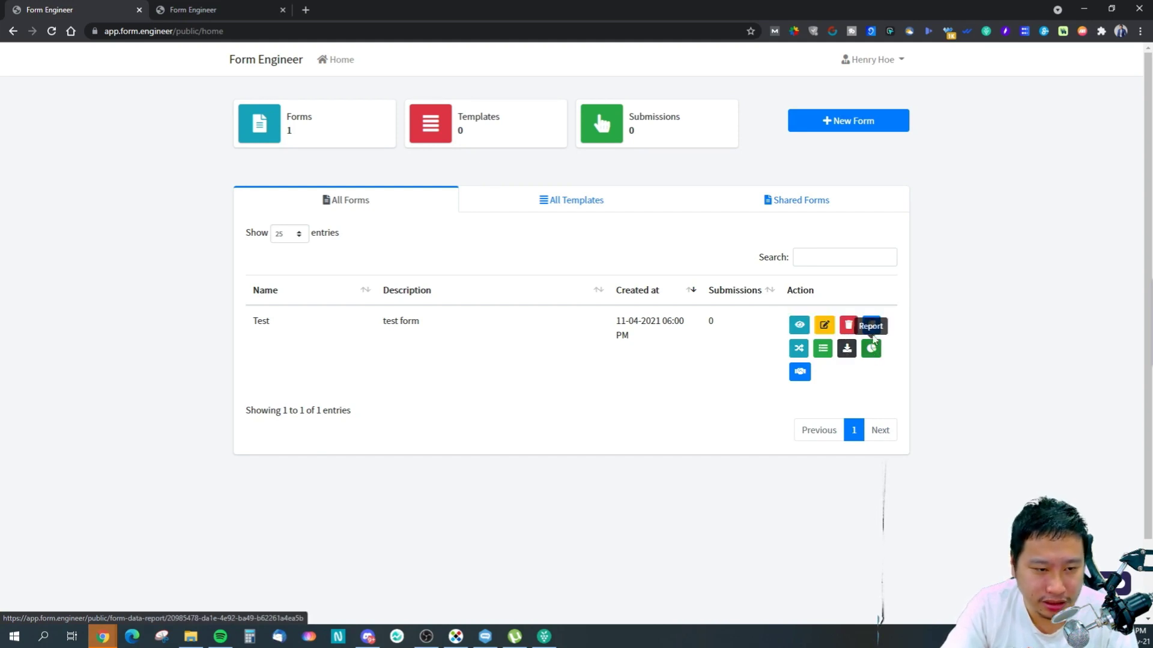
pyautogui.click(800, 372)
pyautogui.click(466, 180)
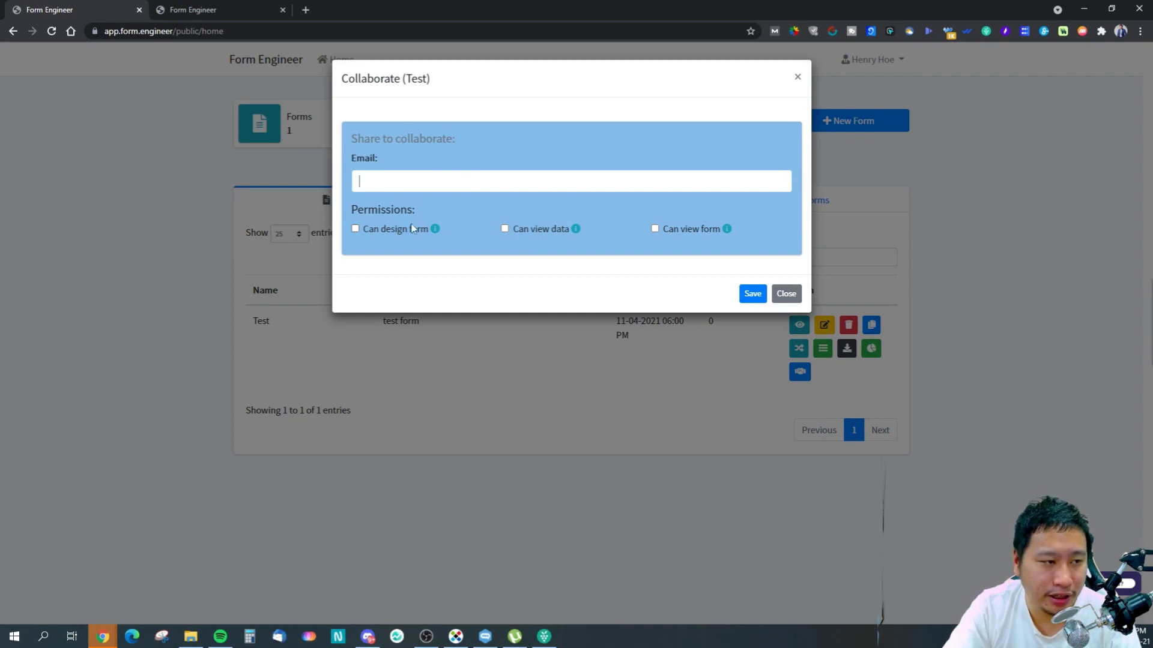
pyautogui.click(786, 294)
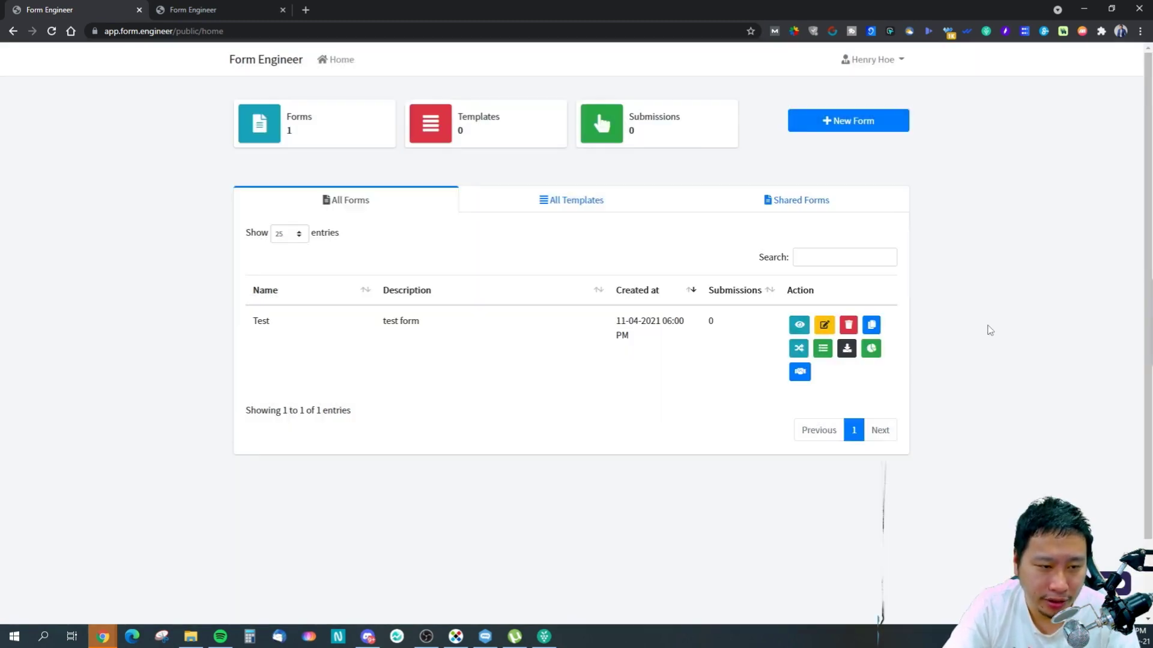
# Look through the shared forms and all templates lists, and return to the list of all forms
pyautogui.click(563, 213)
pyautogui.click(765, 199)
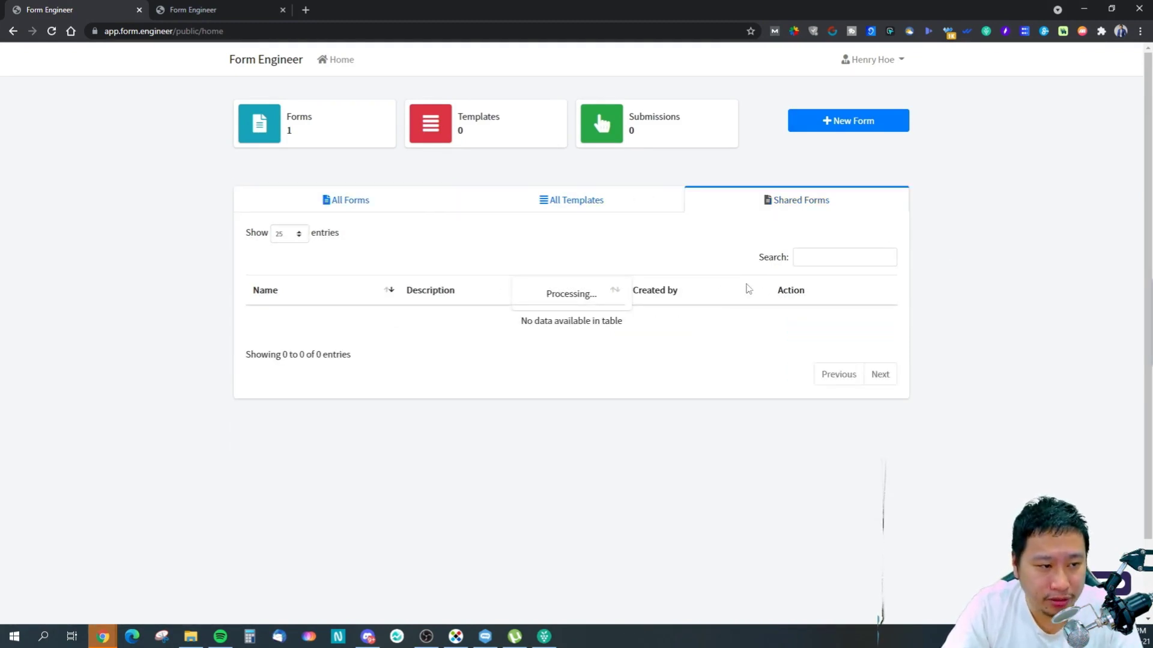
pyautogui.click(572, 216)
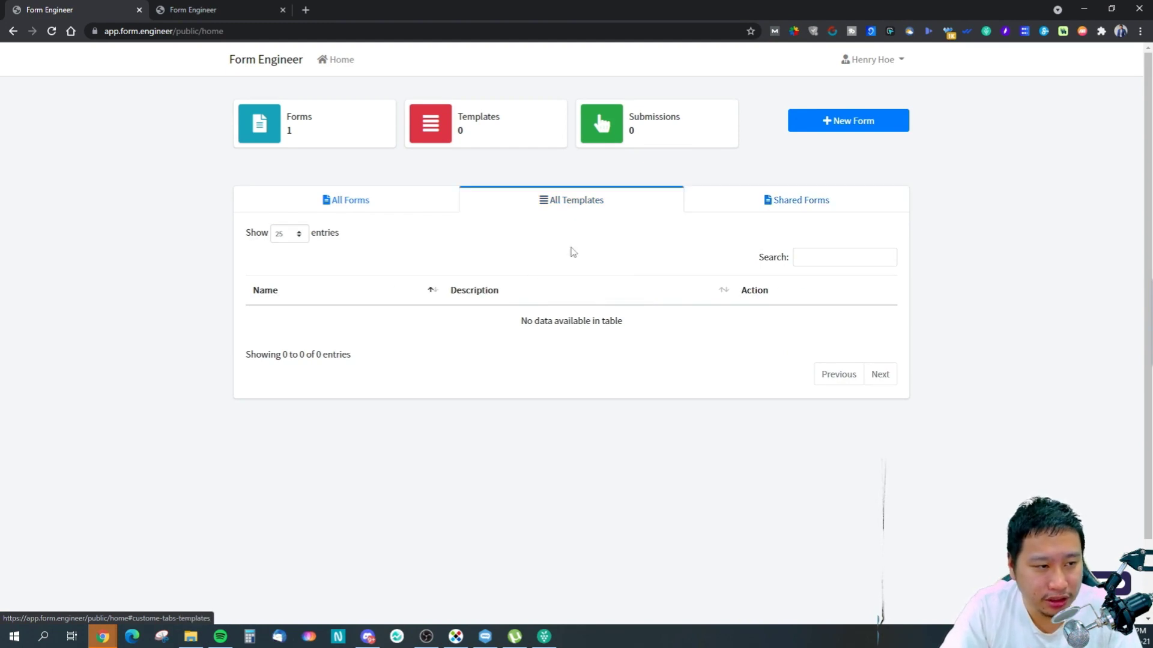
pyautogui.click(350, 200)
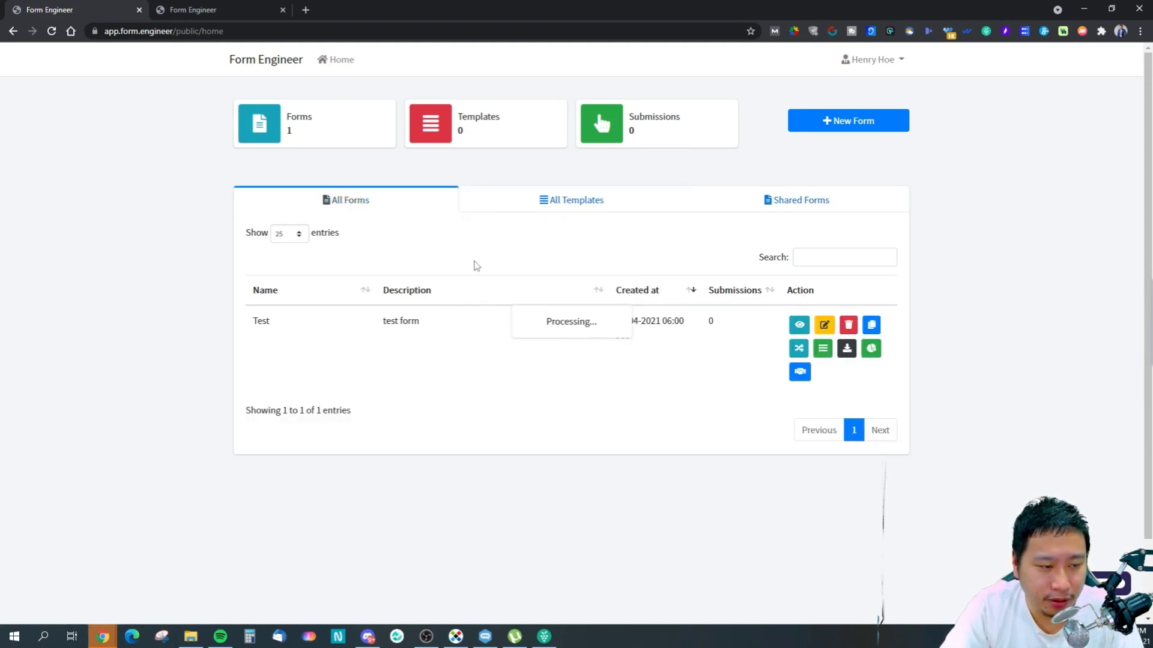
pyautogui.click(586, 200)
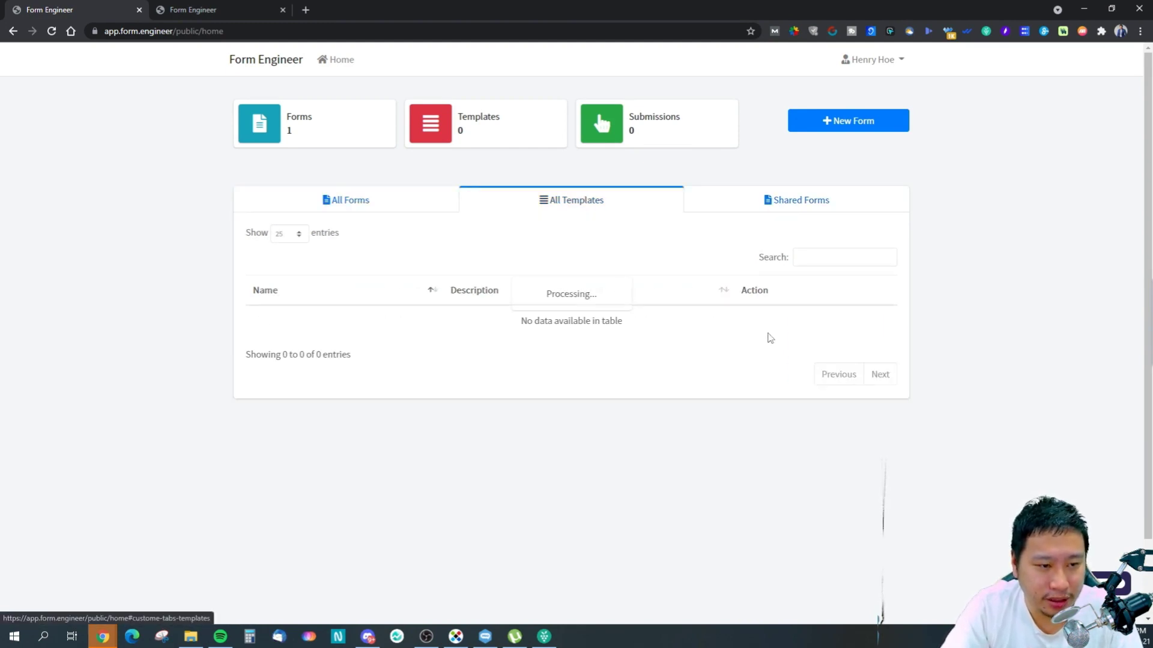
pyautogui.click(419, 207)
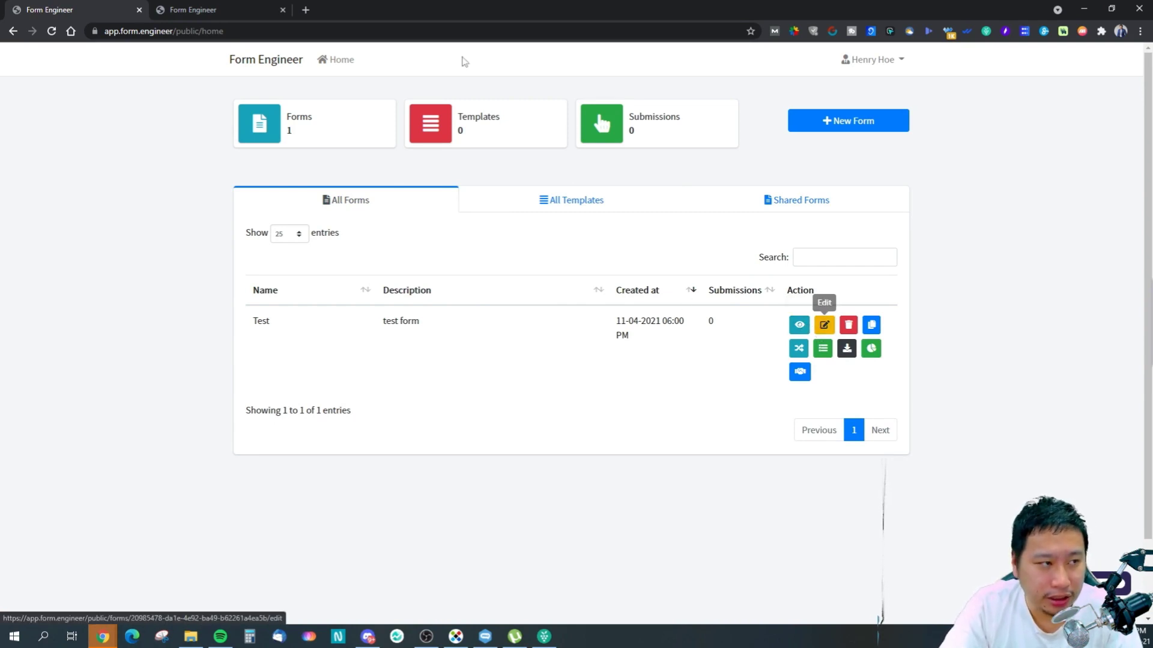
# Check the published DecisiveMarketer Form and open the Test form for editing
pyautogui.hotkey('ctrl', 'Tab')
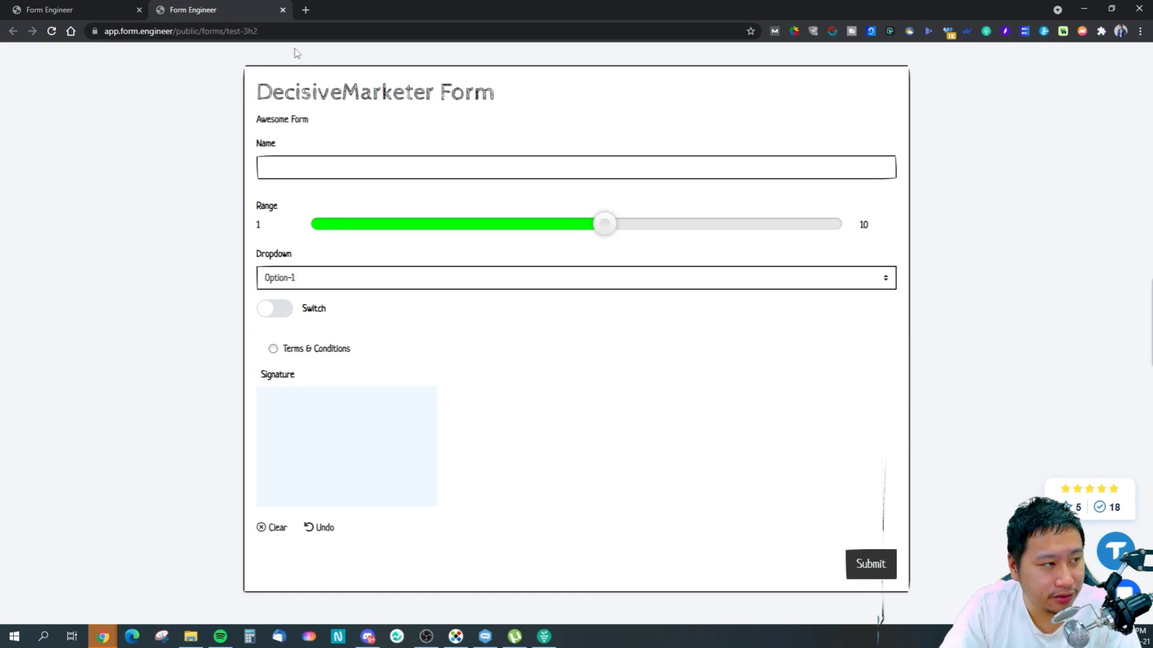
pyautogui.hotkey('ctrl', 'Tab')
pyautogui.click(823, 327)
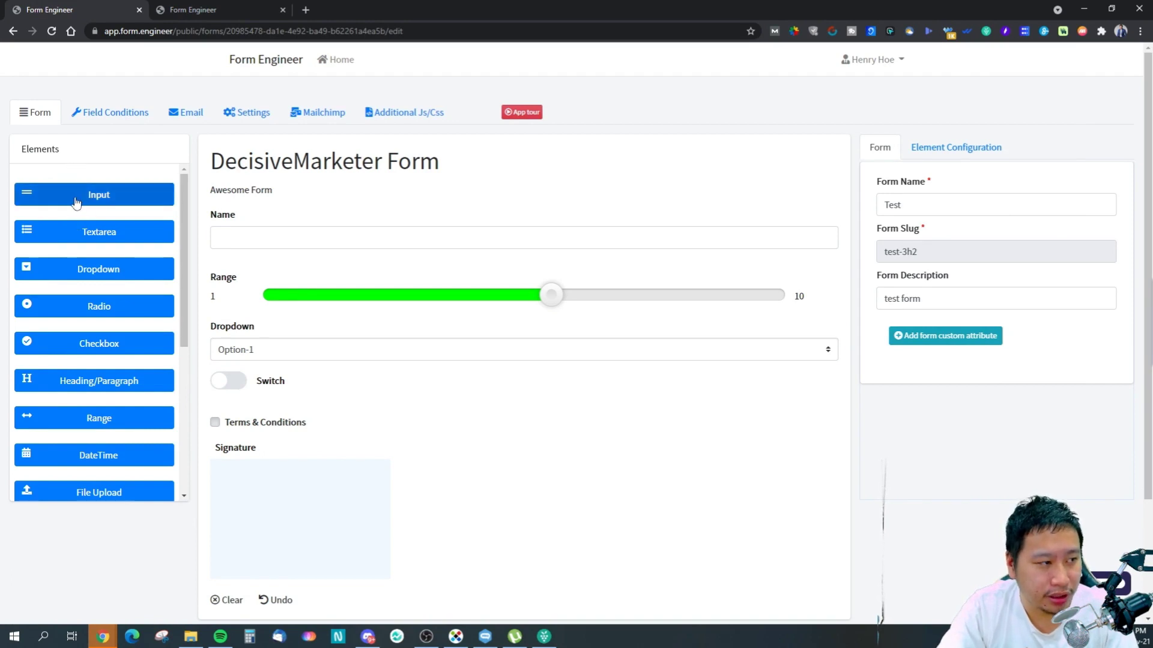
# Add an Input element above the Name field and remove it from the form again
pyautogui.moveTo(62, 198); pyautogui.dragTo(265, 242)
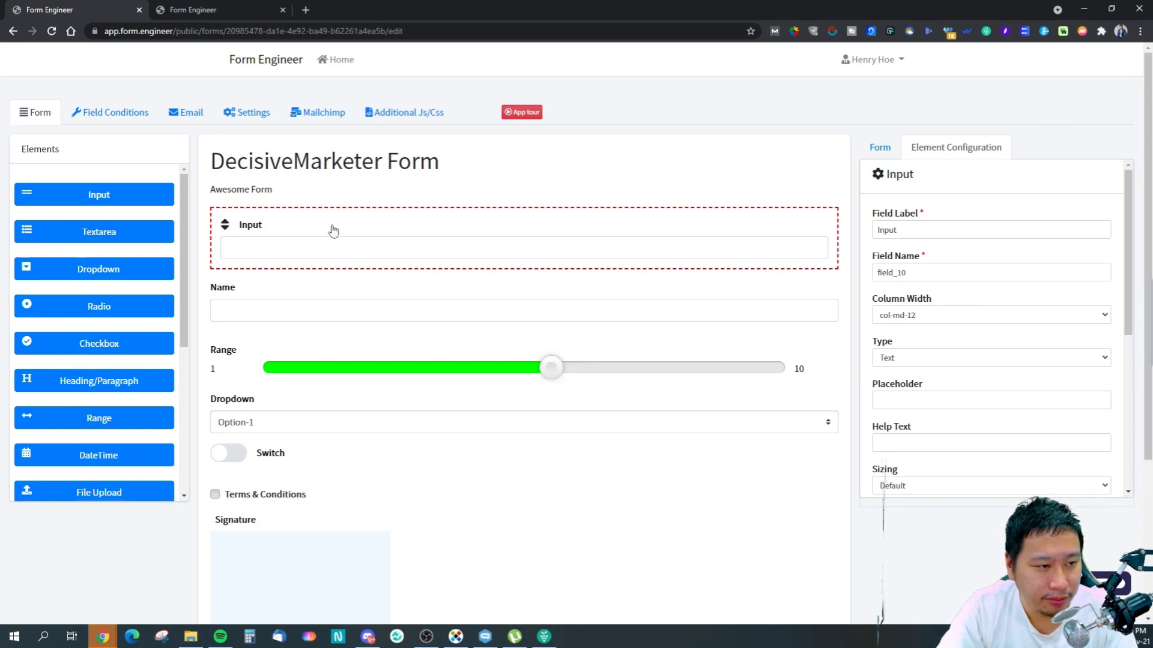
pyautogui.scroll(-4, 1020, 469)
pyautogui.scroll(-3, 1042, 491)
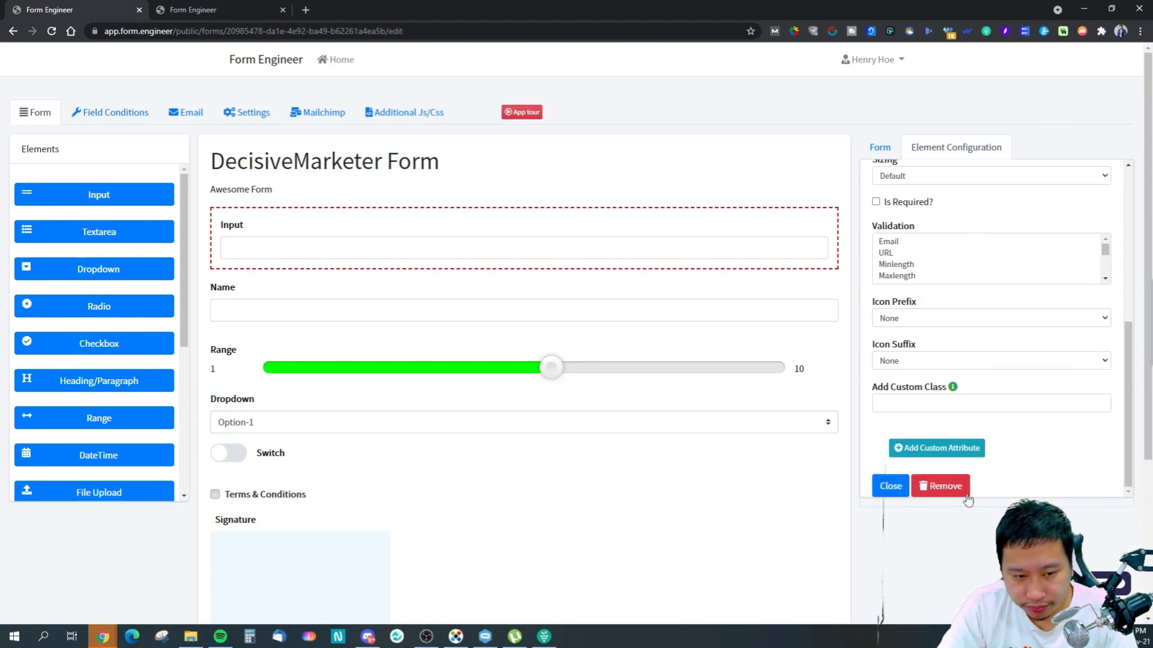
pyautogui.click(961, 492)
# Open the Name field's configuration and review its field label and field name
pyautogui.click(427, 230)
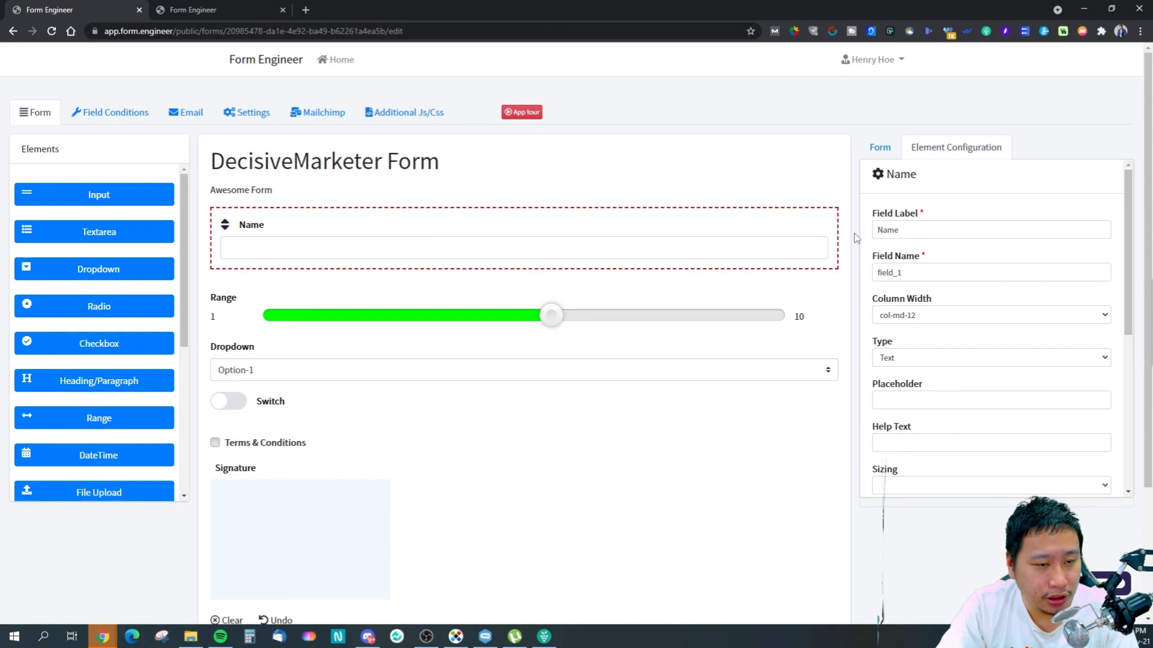
pyautogui.doubleClick(906, 230)
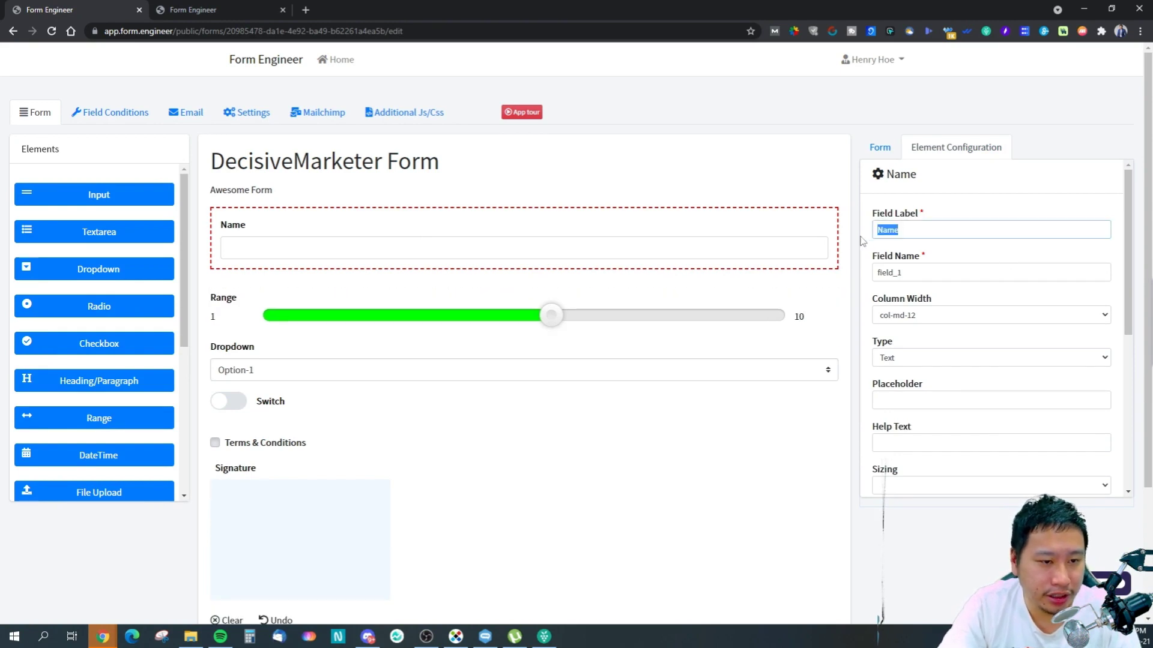
pyautogui.doubleClick(895, 273)
pyautogui.click(897, 275)
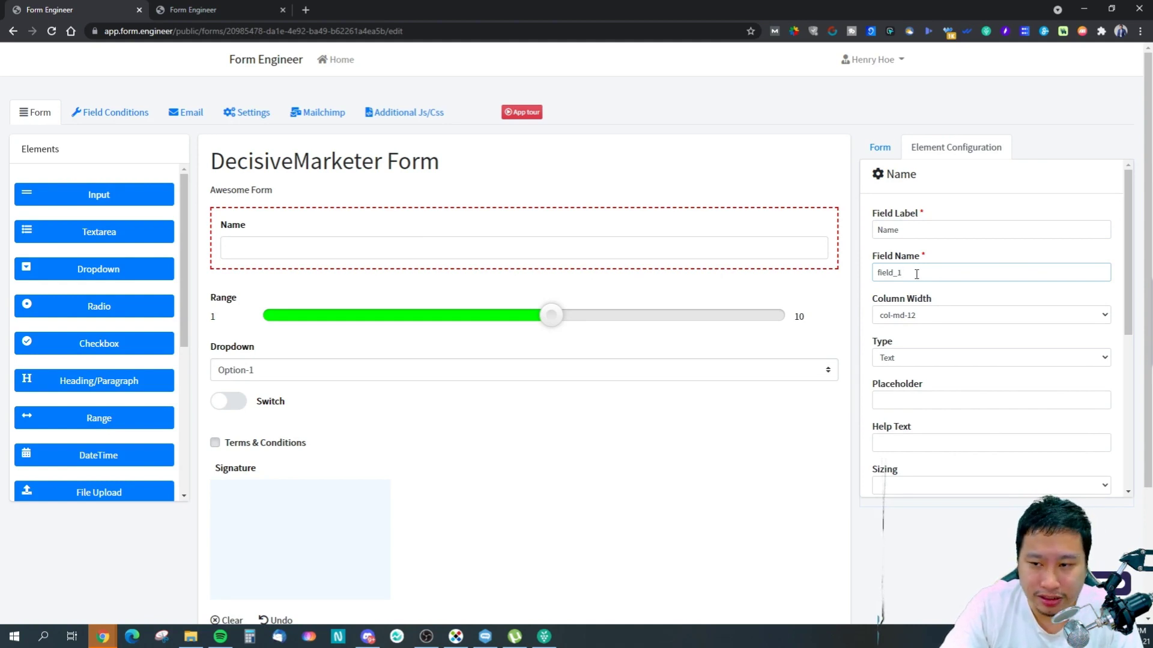
pyautogui.doubleClick(917, 274)
# Try column widths col-md-1 and col-md-7 on the Name field, and restore col-md-12
pyautogui.click(917, 315)
pyautogui.click(918, 330)
pyautogui.click(919, 316)
pyautogui.click(920, 455)
pyautogui.click(924, 317)
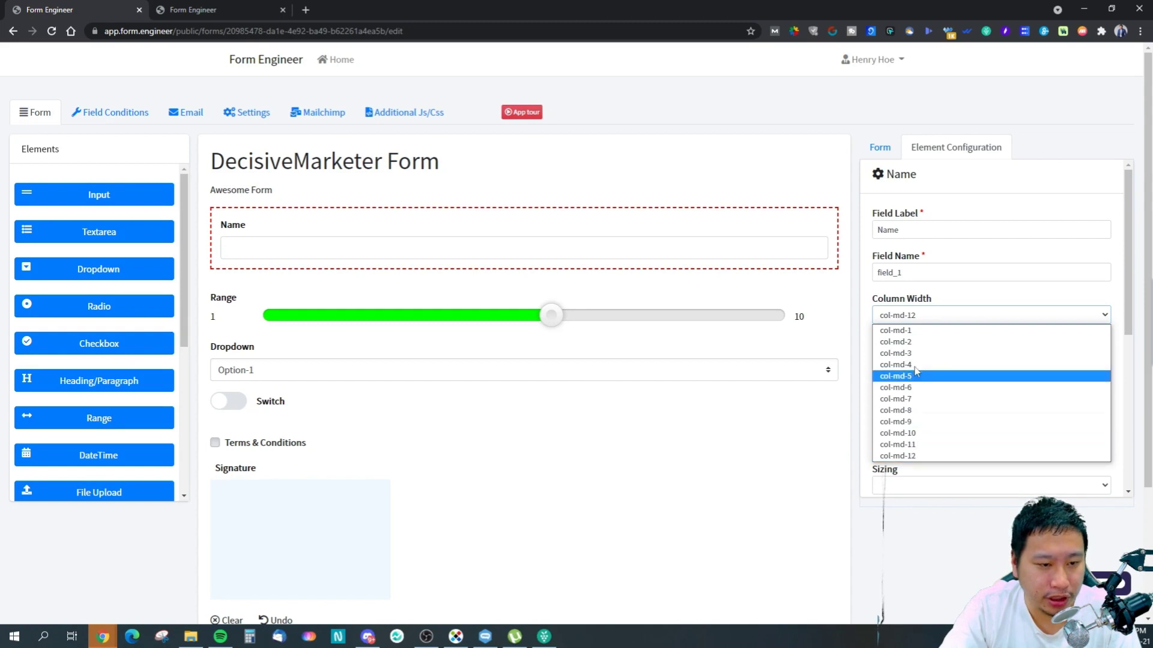
pyautogui.click(897, 330)
pyautogui.click(931, 316)
pyautogui.click(920, 399)
pyautogui.click(935, 316)
pyautogui.click(925, 456)
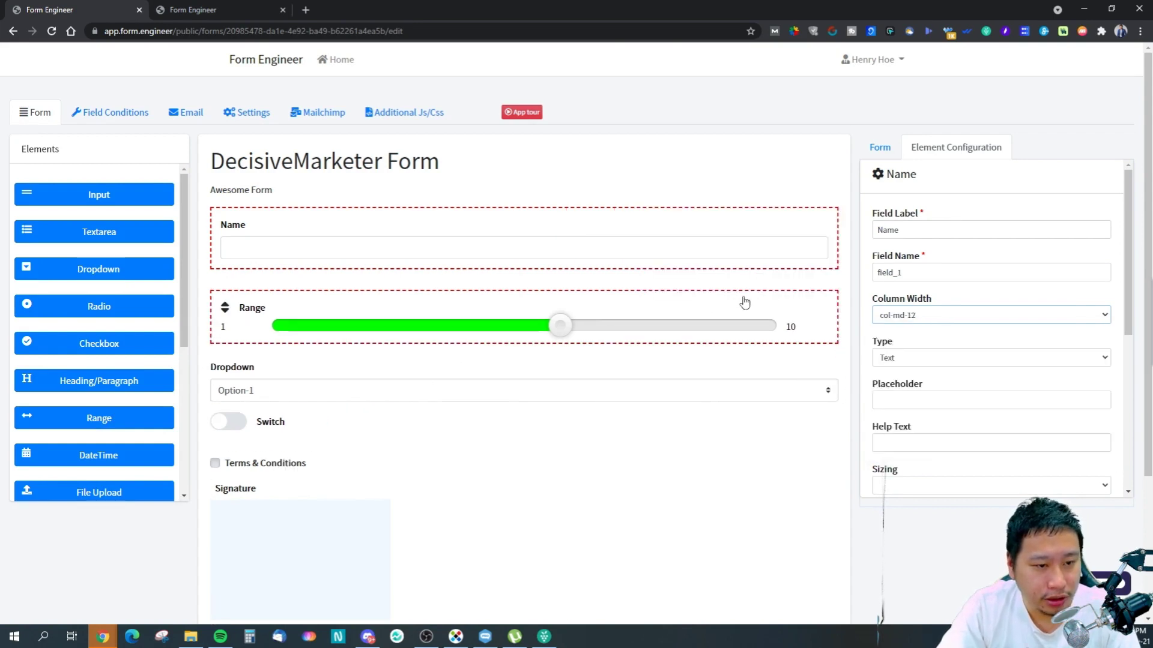
# Keep the Name field's type as Text and set its placeholder to "Enter your name"
pyautogui.click(902, 358)
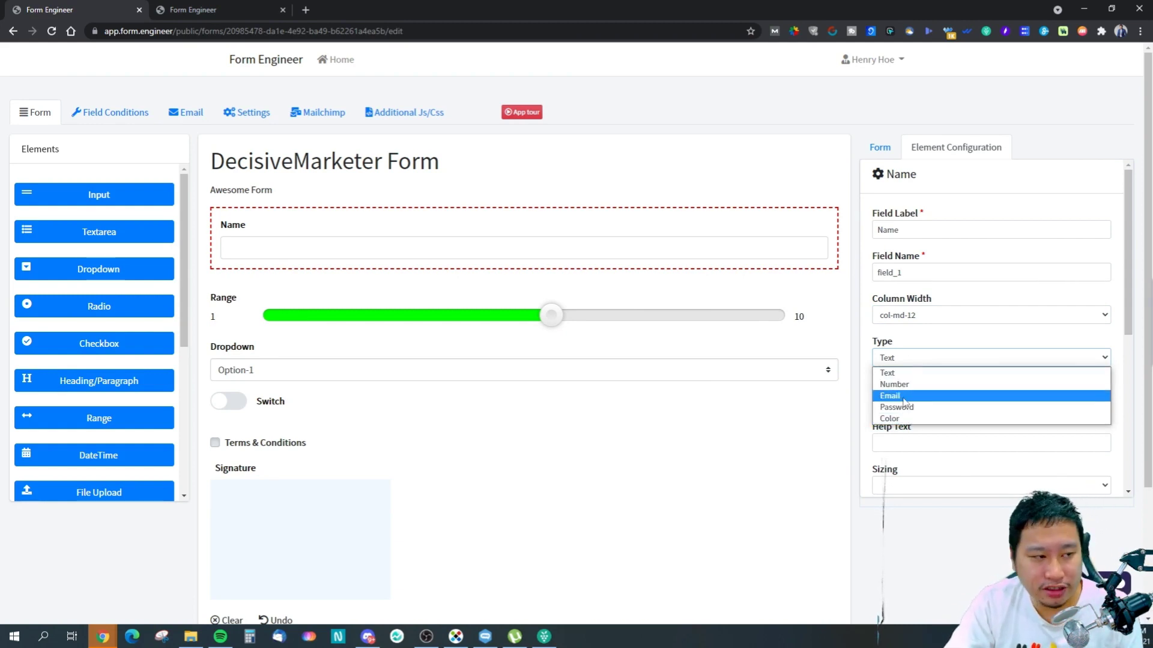
pyautogui.click(924, 369)
pyautogui.click(930, 403)
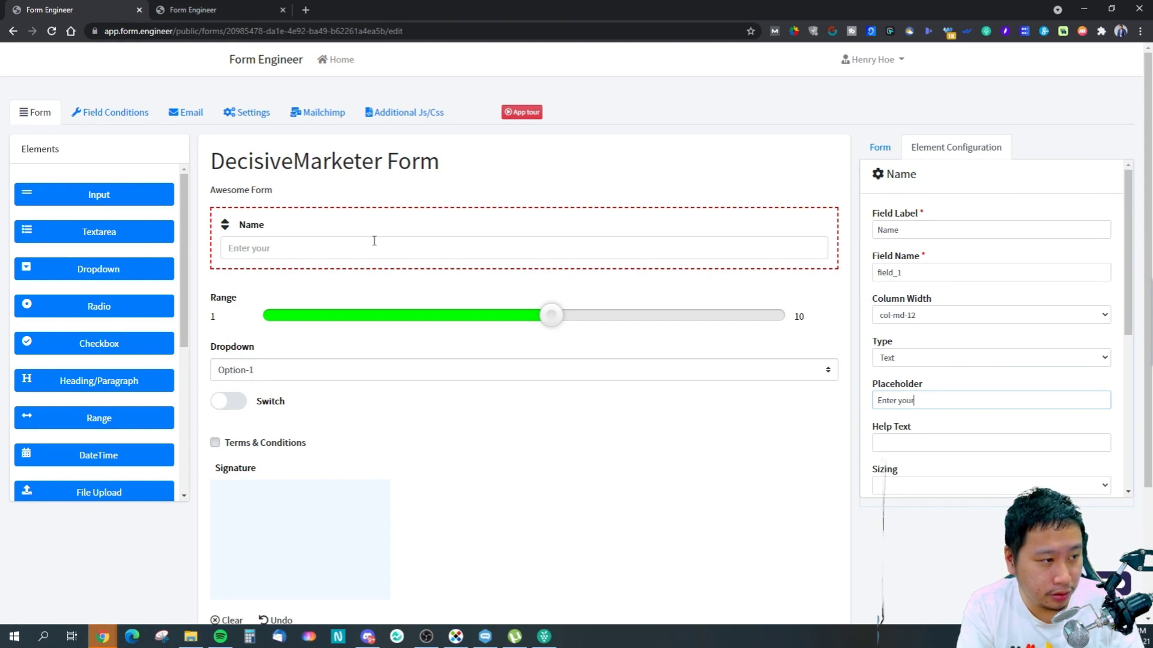
pyautogui.write('ame')
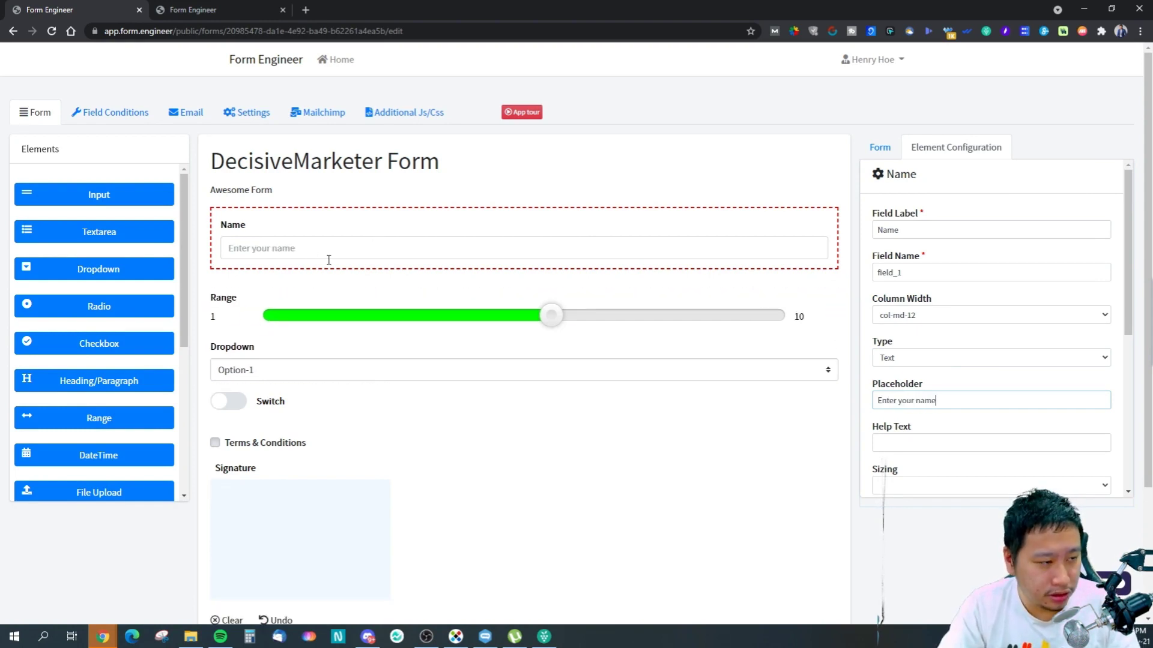
pyautogui.click(271, 255)
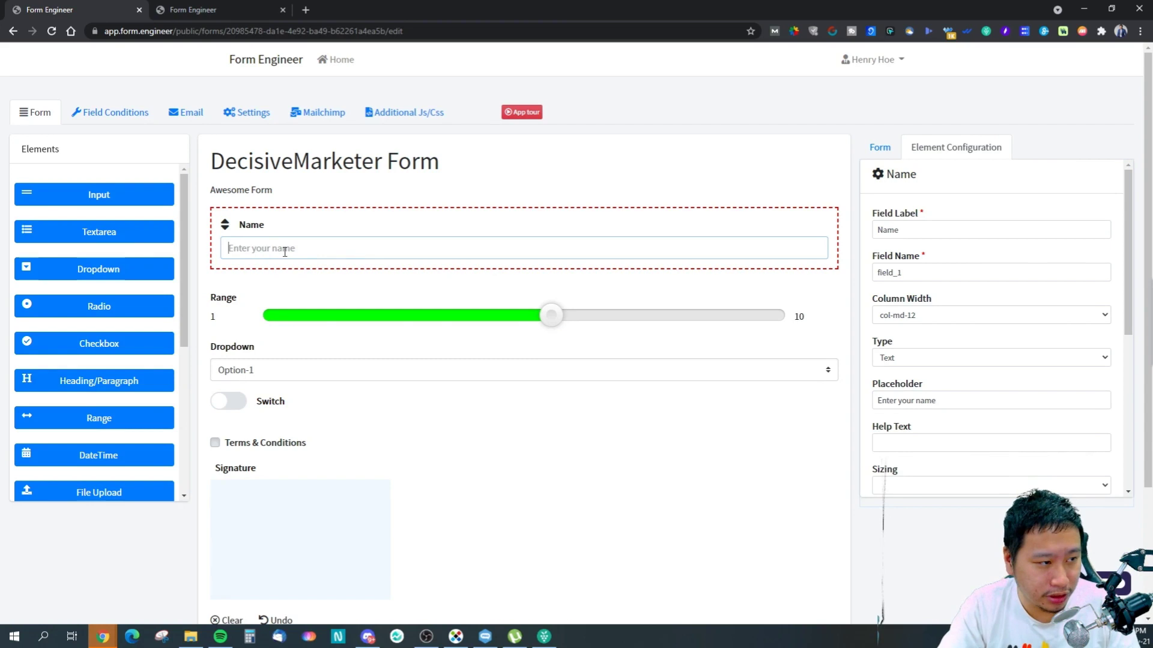
# Set the Name field's help text to "What is your name?"
pyautogui.scroll(-3, 949, 391)
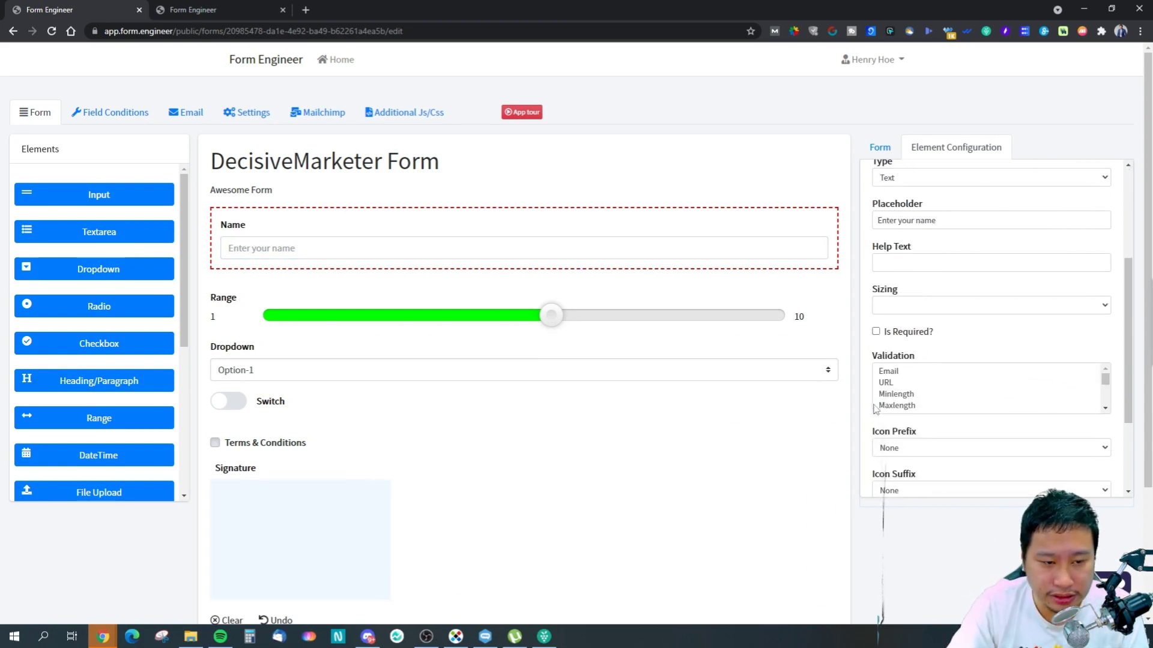
pyautogui.click(950, 262)
pyautogui.write('Enter')
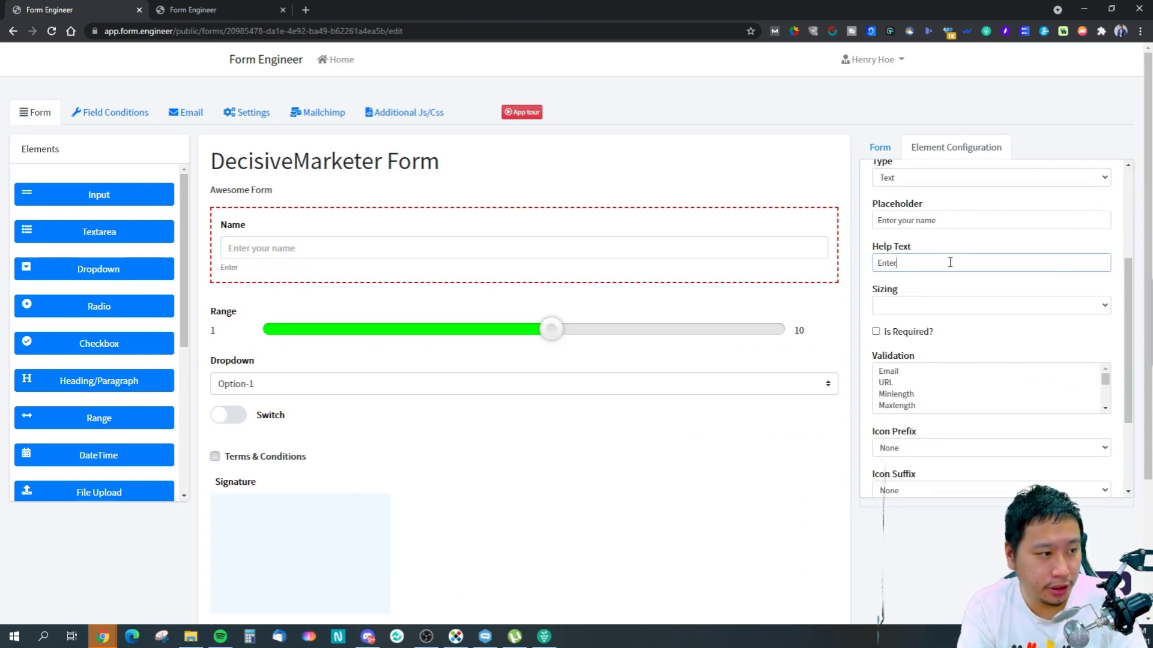
pyautogui.hotkey('ctrl', 'a')
pyautogui.write('W')
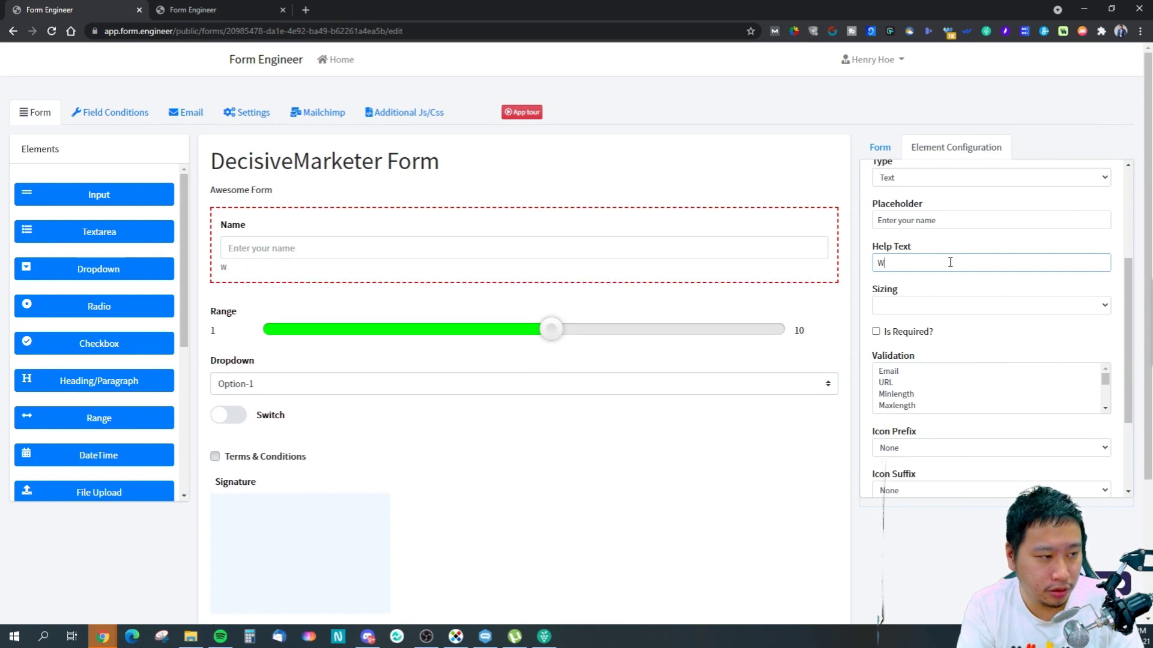
pyautogui.write('hat is your name?')
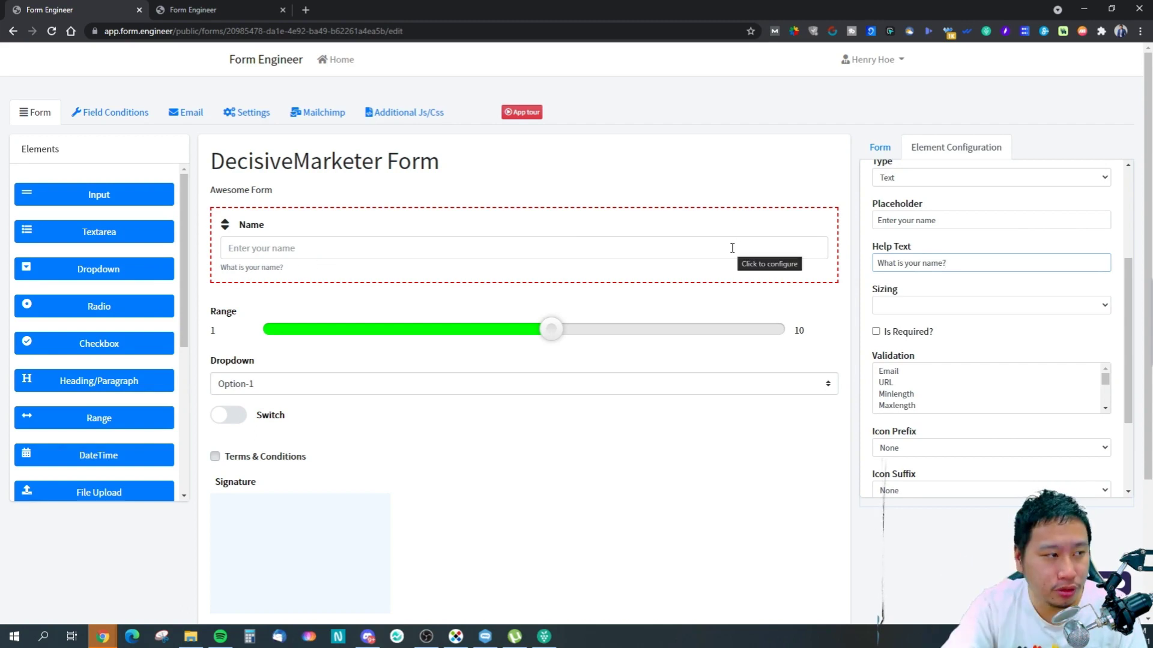
# Check the sizing options available for the Name field
pyautogui.click(921, 308)
pyautogui.click(891, 332)
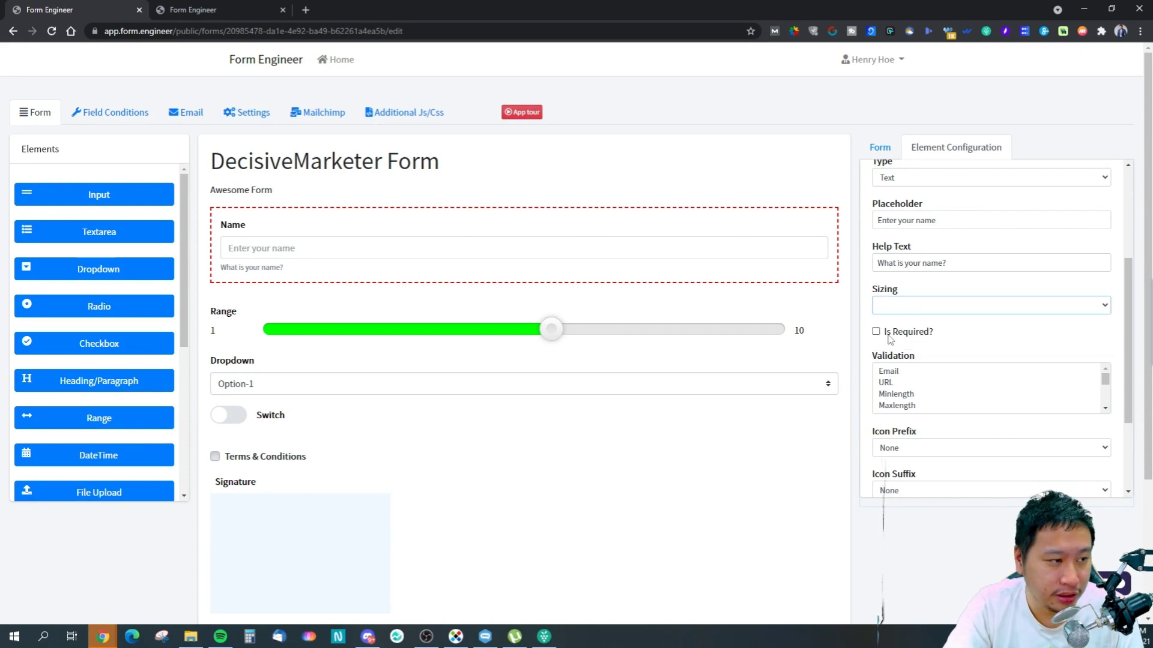
# Try the Large and Small sizing options on the Name field, and set its sizing to Default
pyautogui.click(916, 307)
pyautogui.click(903, 343)
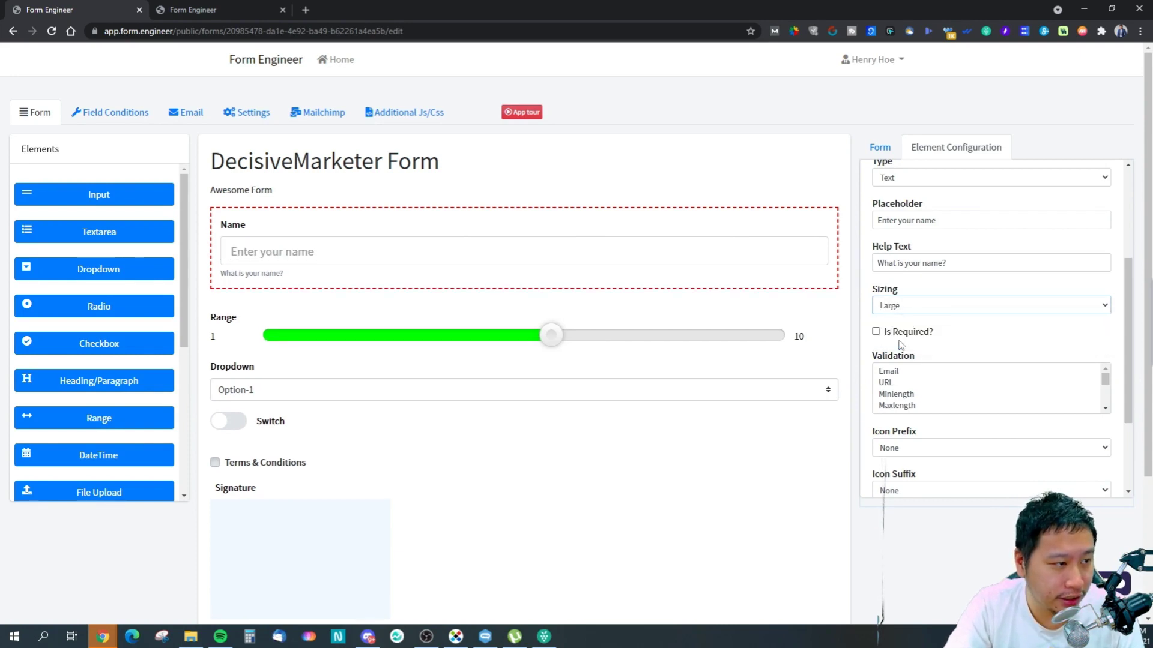
pyautogui.click(898, 309)
pyautogui.click(891, 332)
pyautogui.click(909, 308)
pyautogui.click(899, 324)
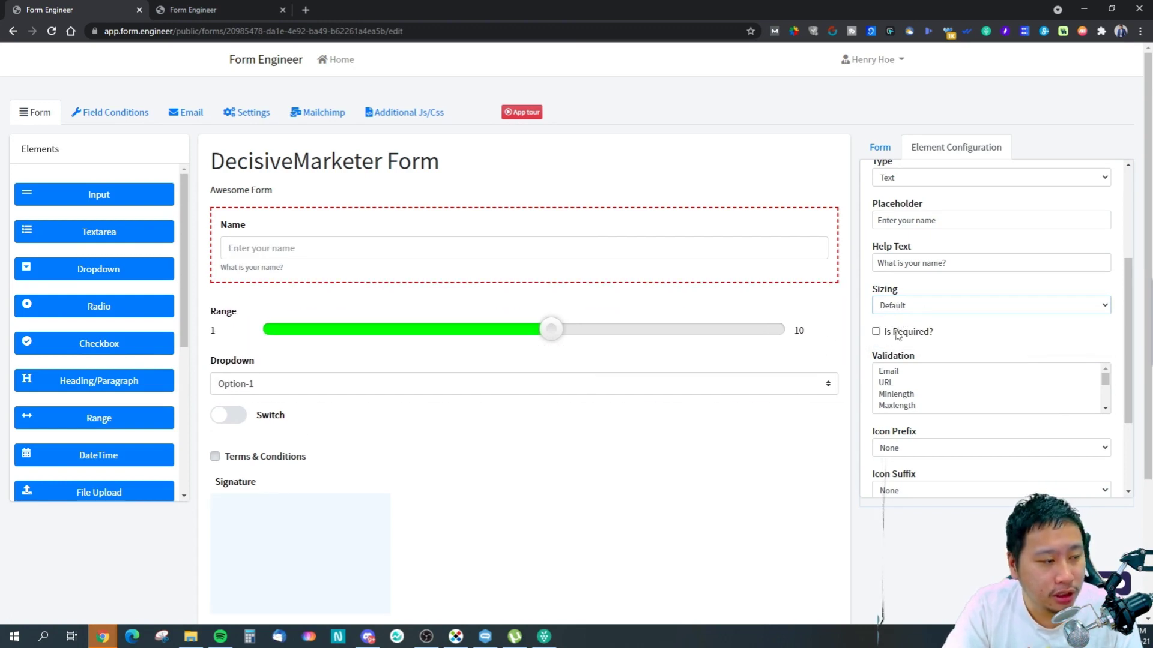
pyautogui.click(907, 307)
pyautogui.click(904, 321)
pyautogui.click(908, 308)
pyautogui.click(889, 334)
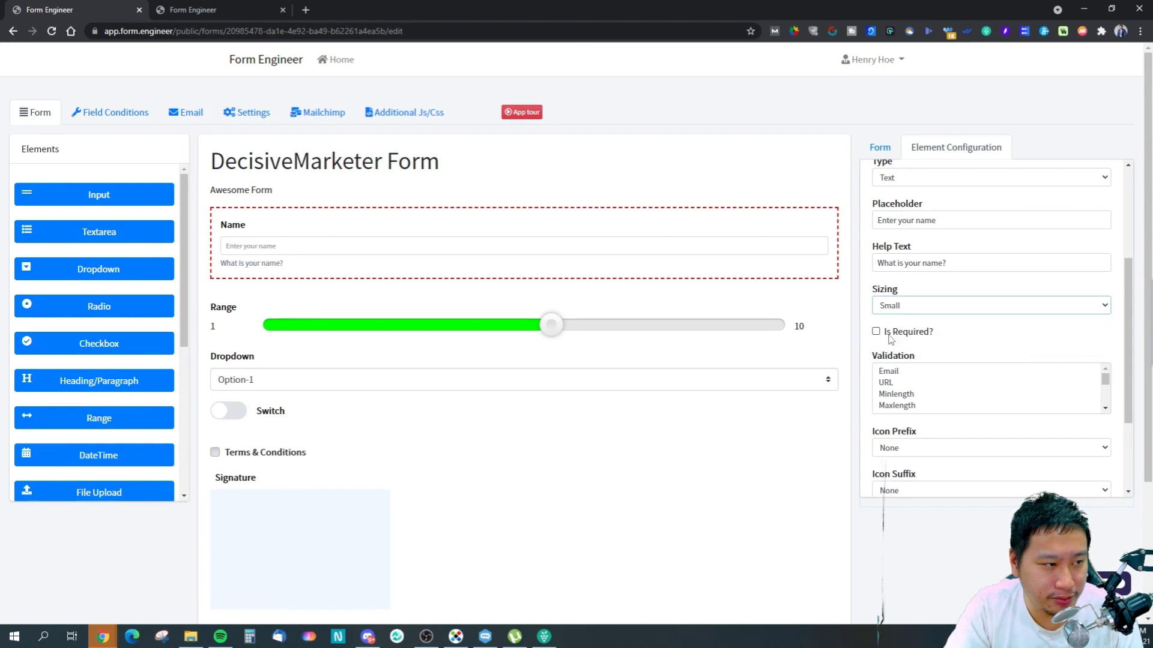
pyautogui.click(900, 309)
pyautogui.click(884, 346)
pyautogui.click(904, 310)
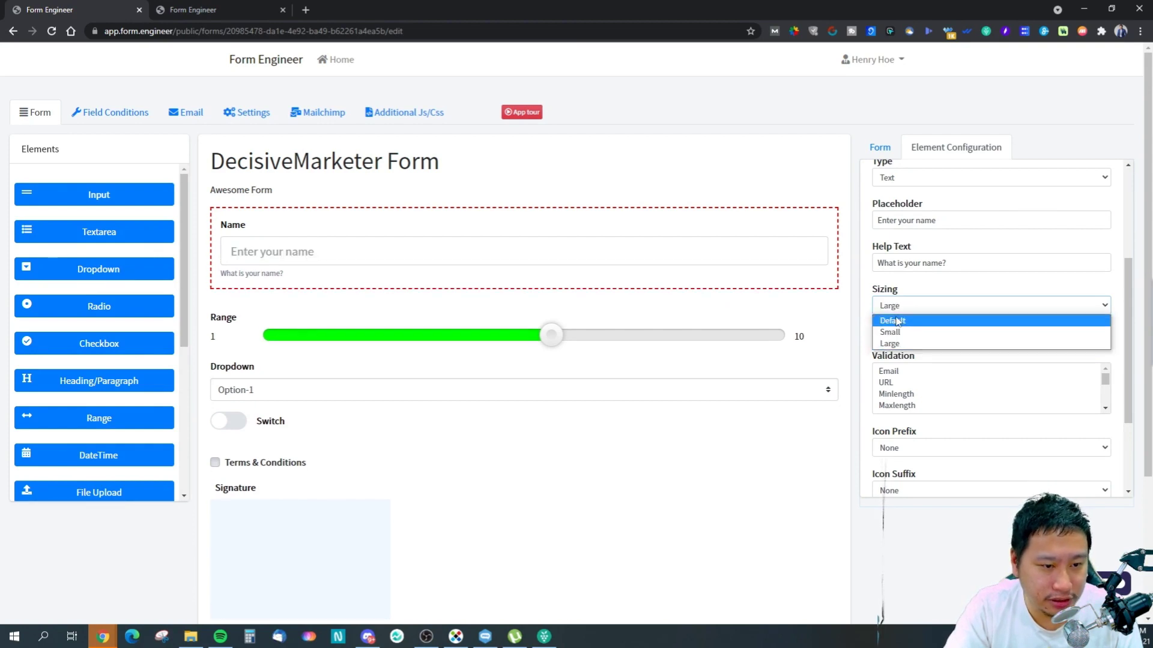
pyautogui.click(925, 325)
# Mark the Name field as required to inspect its error message setting, and make it optional again
pyautogui.click(876, 332)
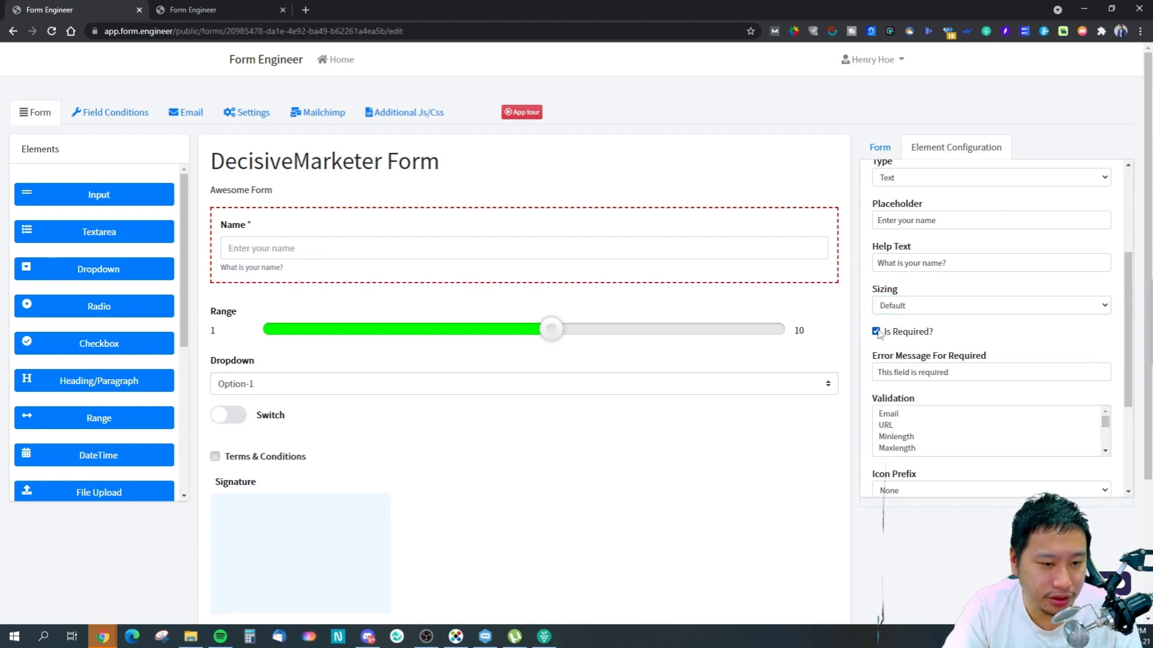
pyautogui.scroll(-1, 926, 376)
pyautogui.moveTo(877, 313); pyautogui.dragTo(952, 313)
pyautogui.click(941, 314)
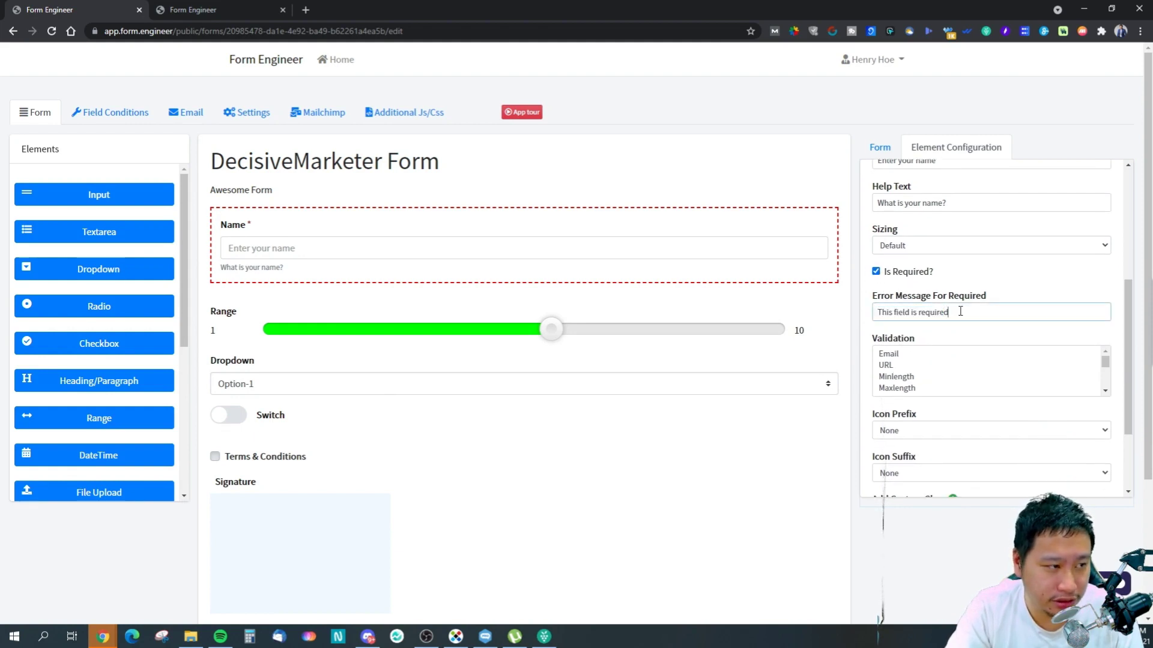
pyautogui.click(876, 272)
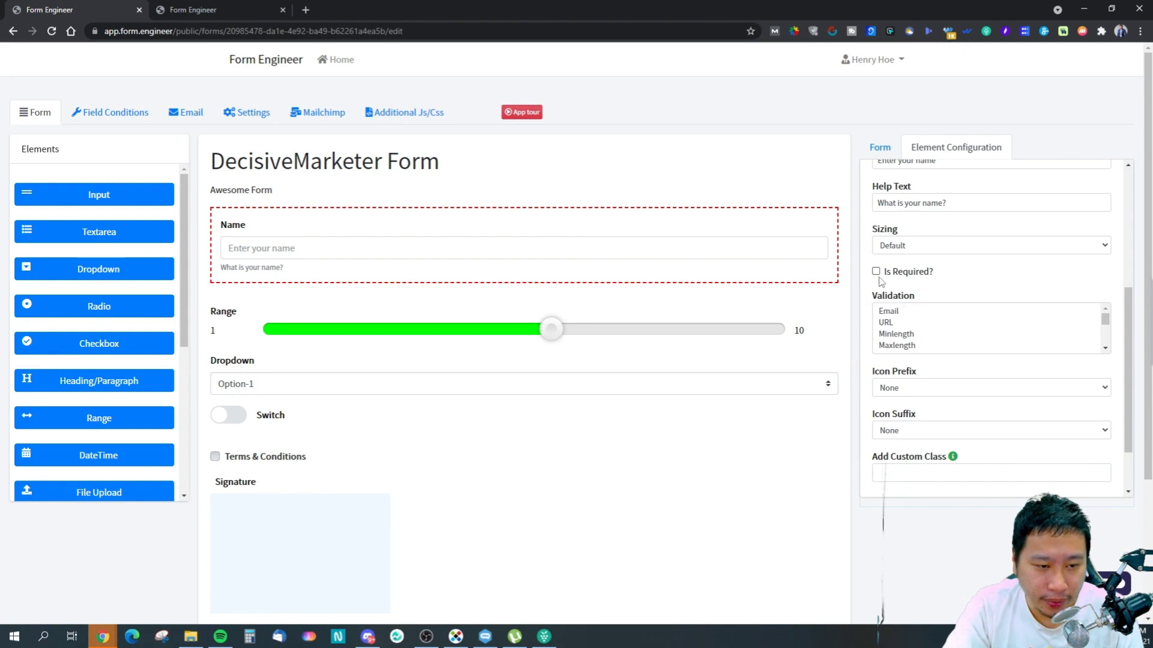
# Look through the validation options available for the Name field
pyautogui.scroll(-3, 924, 314)
pyautogui.scroll(3, 923, 327)
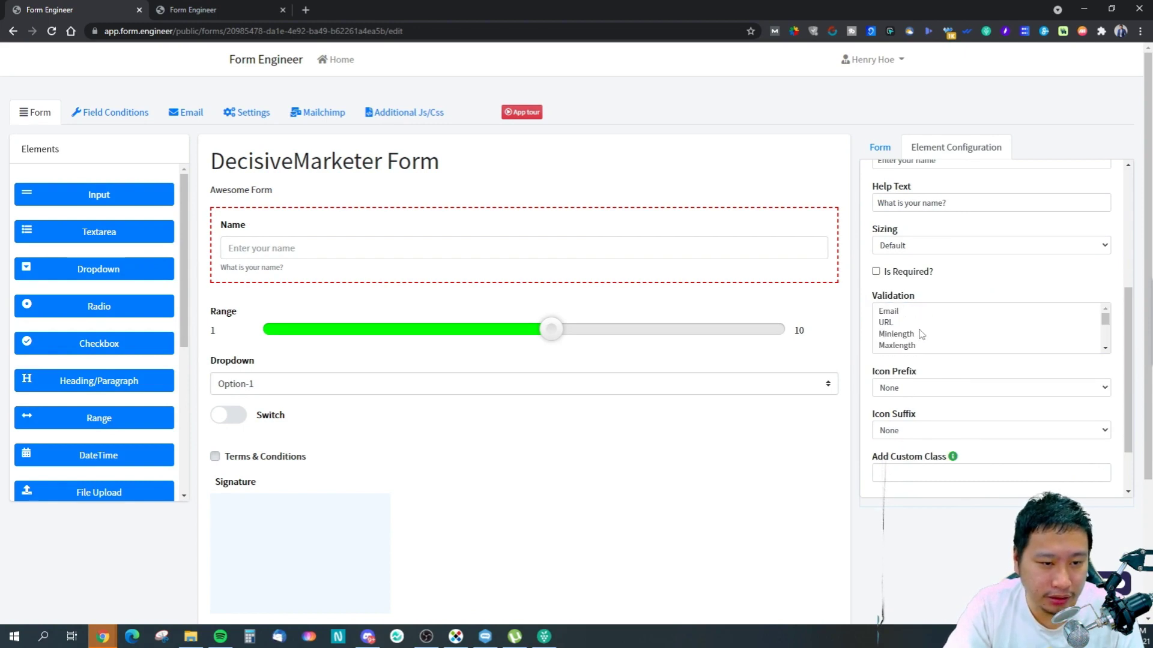
pyautogui.scroll(-3, 907, 321)
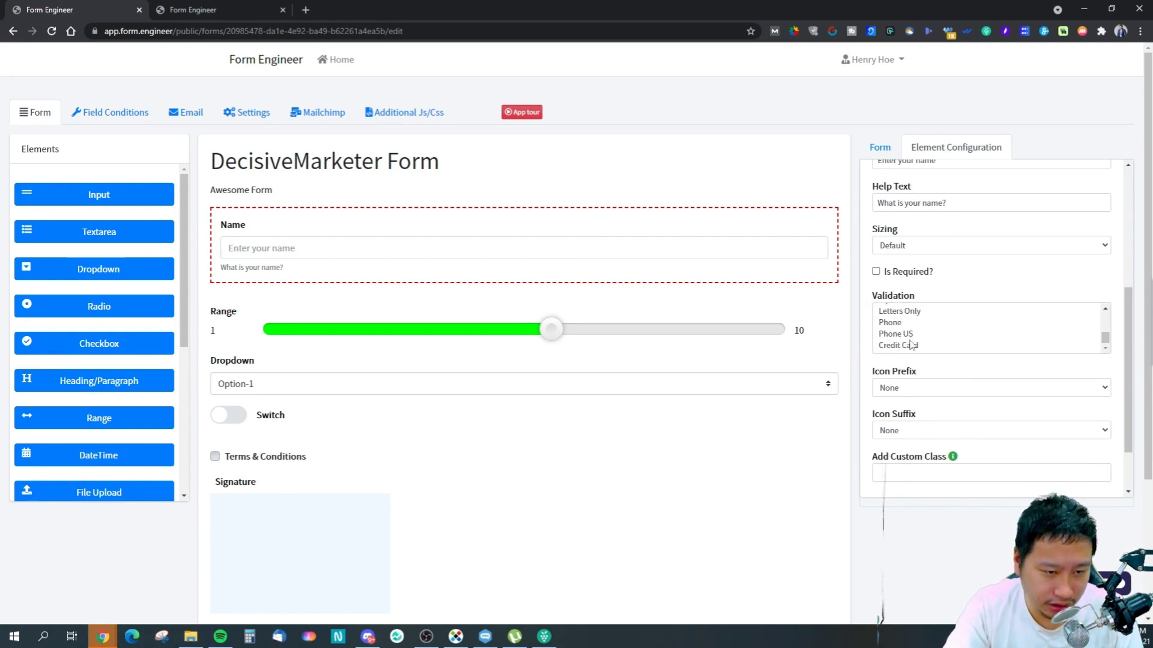
# Try the anchor icon as the Name field's icon prefix, and replace it with phone
pyautogui.click(905, 388)
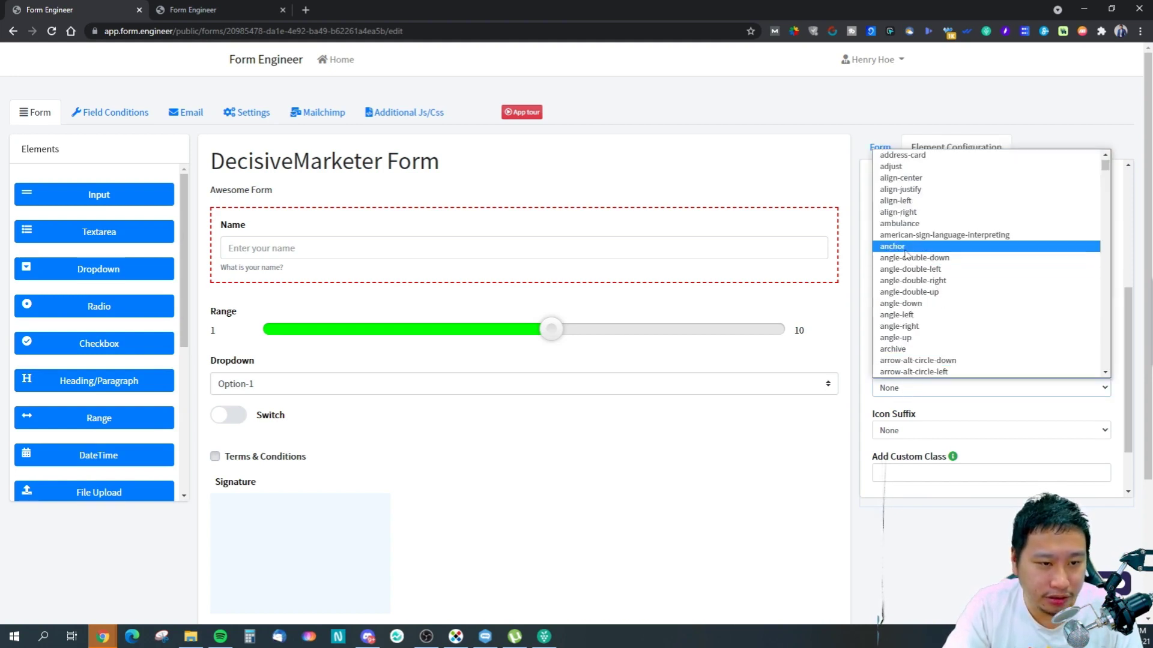
pyautogui.click(904, 247)
pyautogui.click(903, 388)
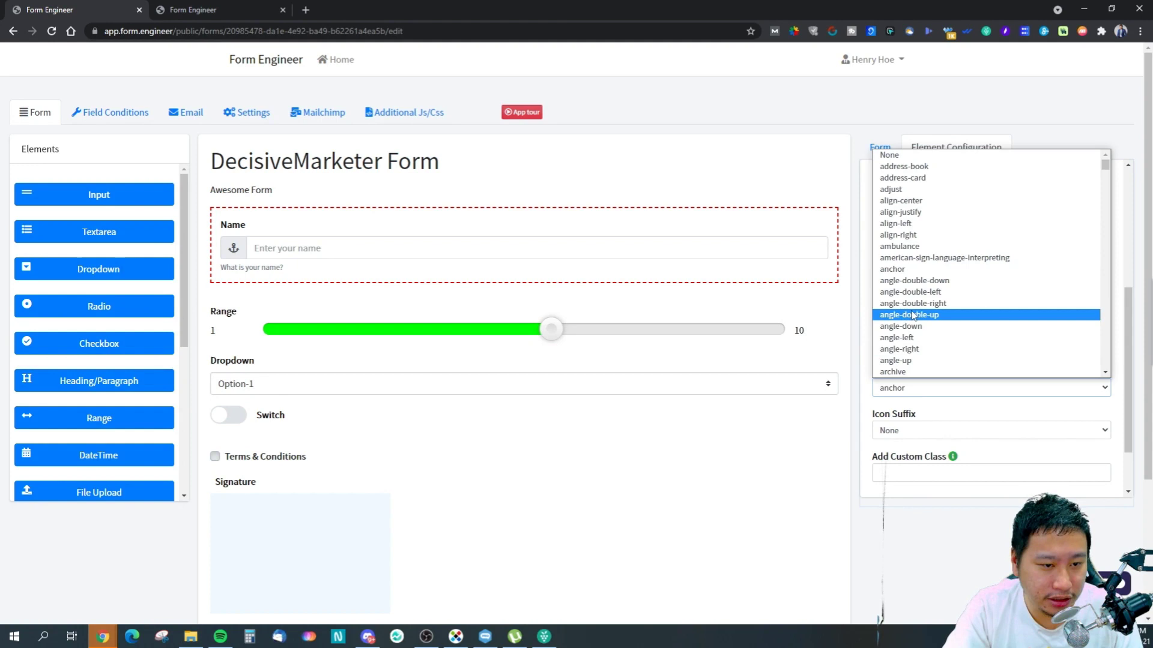
pyautogui.scroll(-20, 917, 315)
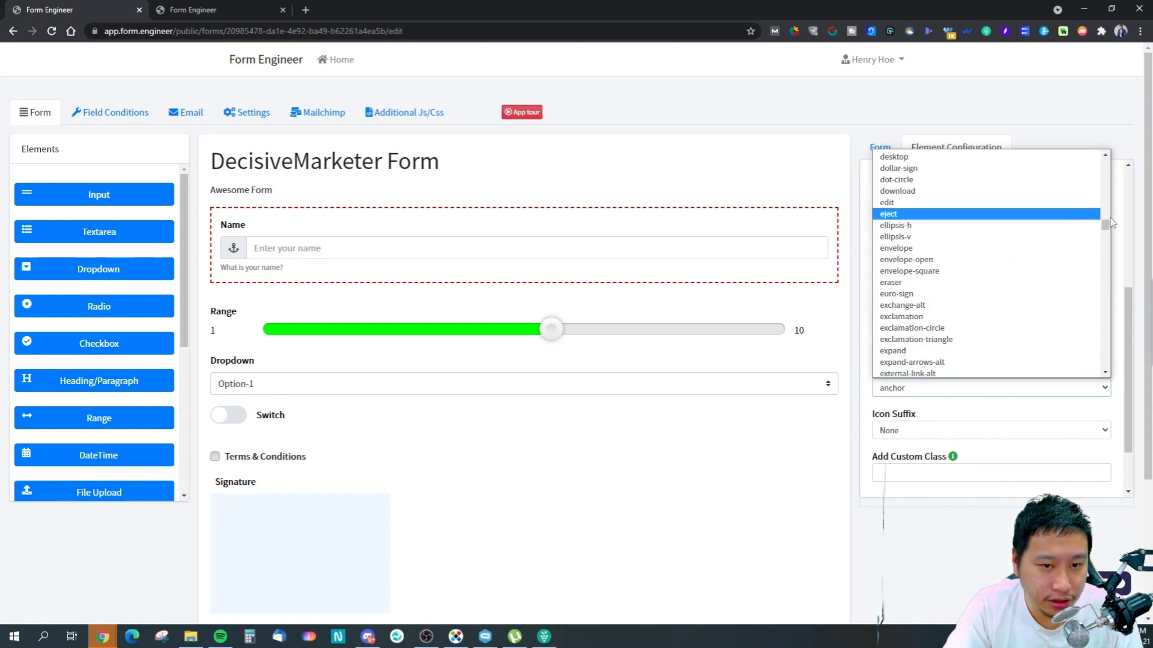
pyautogui.moveTo(1101, 273); pyautogui.dragTo(1094, 306)
pyautogui.scroll(8, 907, 266)
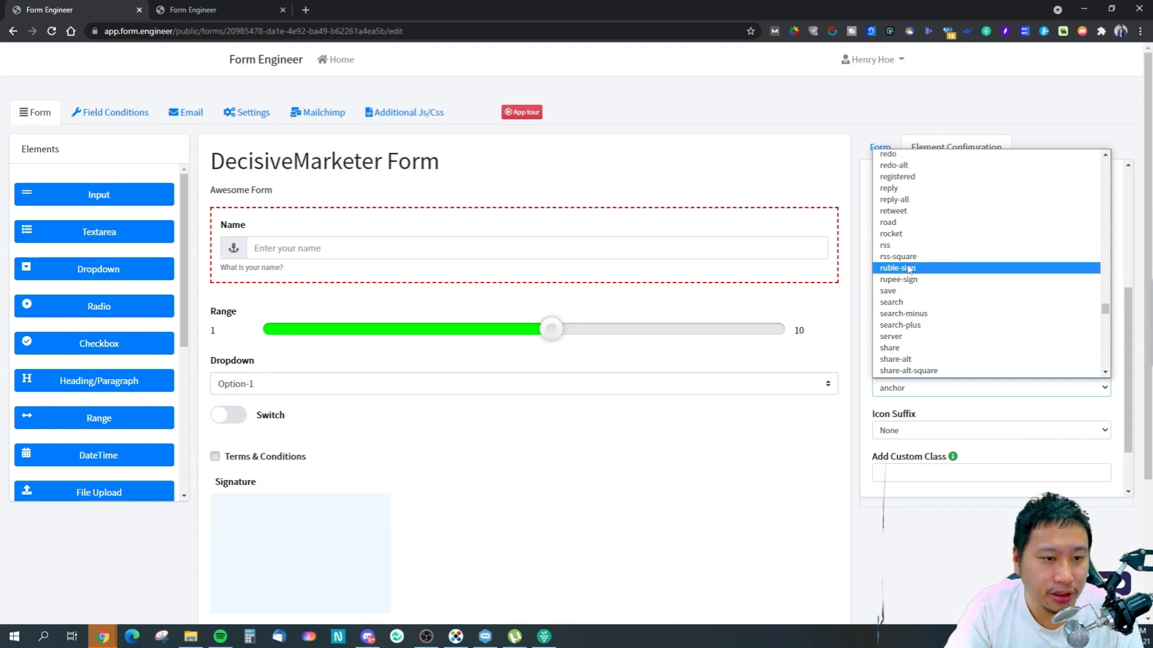
pyautogui.click(905, 258)
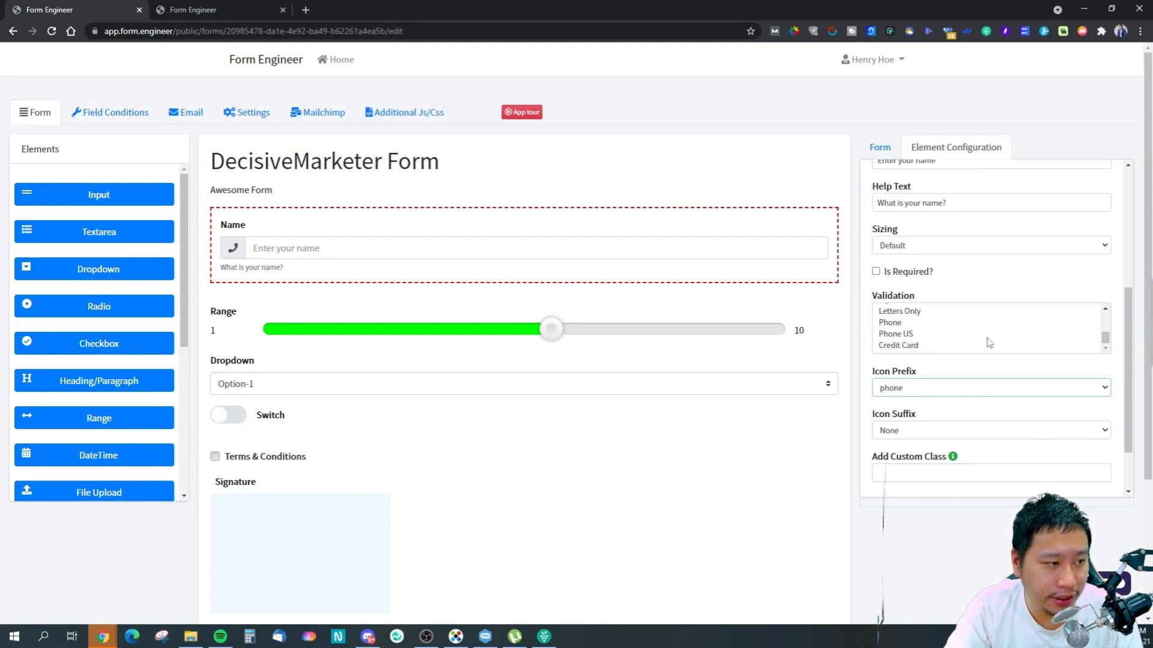
# Set the Name field's icon prefix to neuter
pyautogui.click(971, 388)
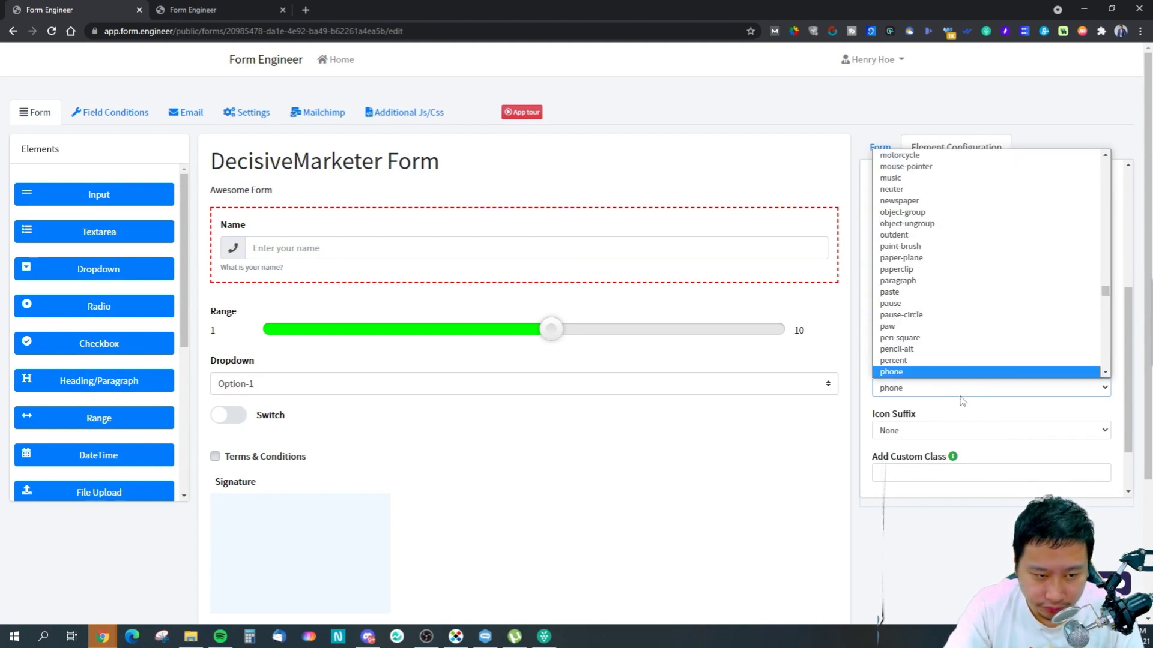
pyautogui.scroll(5, 944, 270)
pyautogui.scroll(-15, 947, 258)
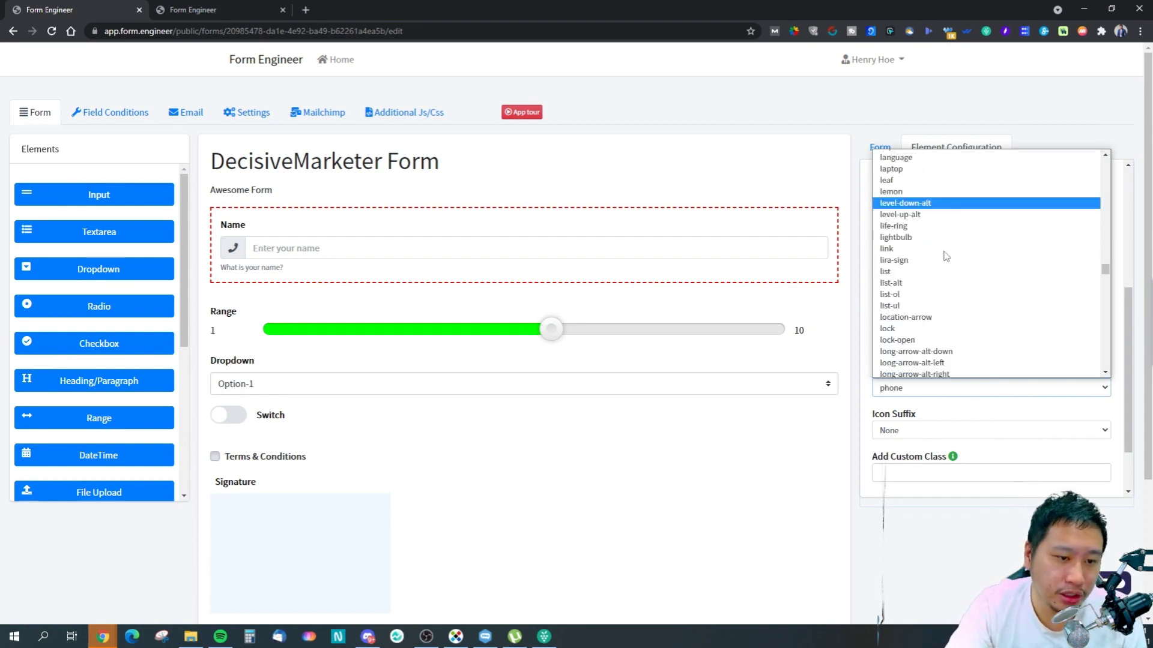
pyautogui.scroll(4, 949, 259)
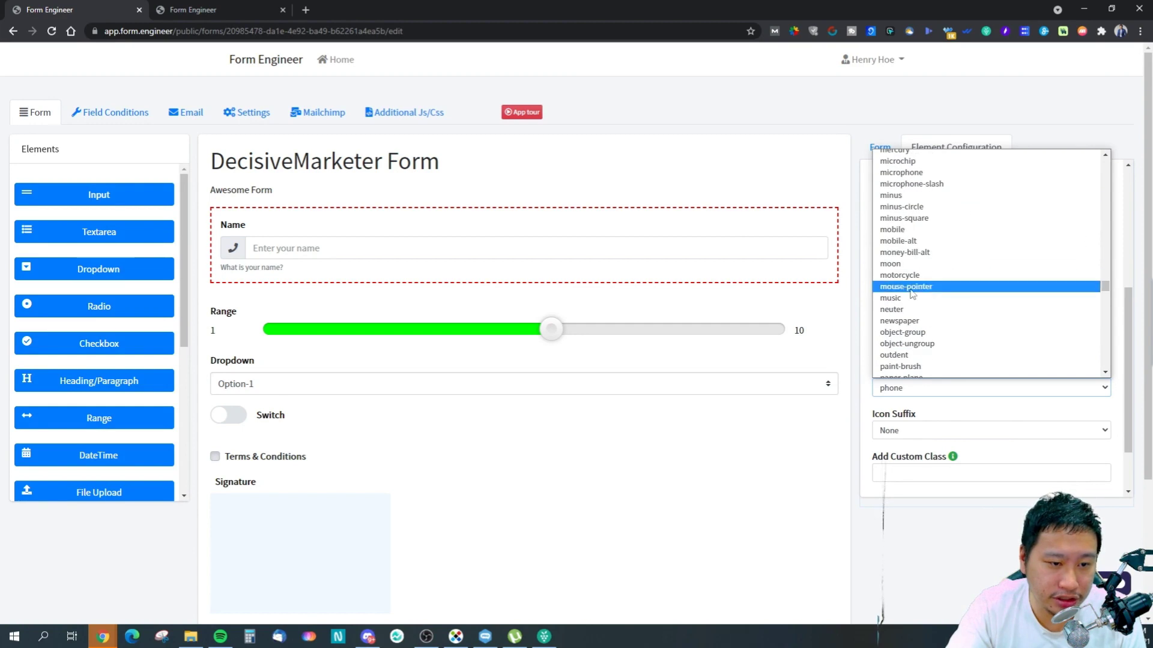
pyautogui.click(900, 310)
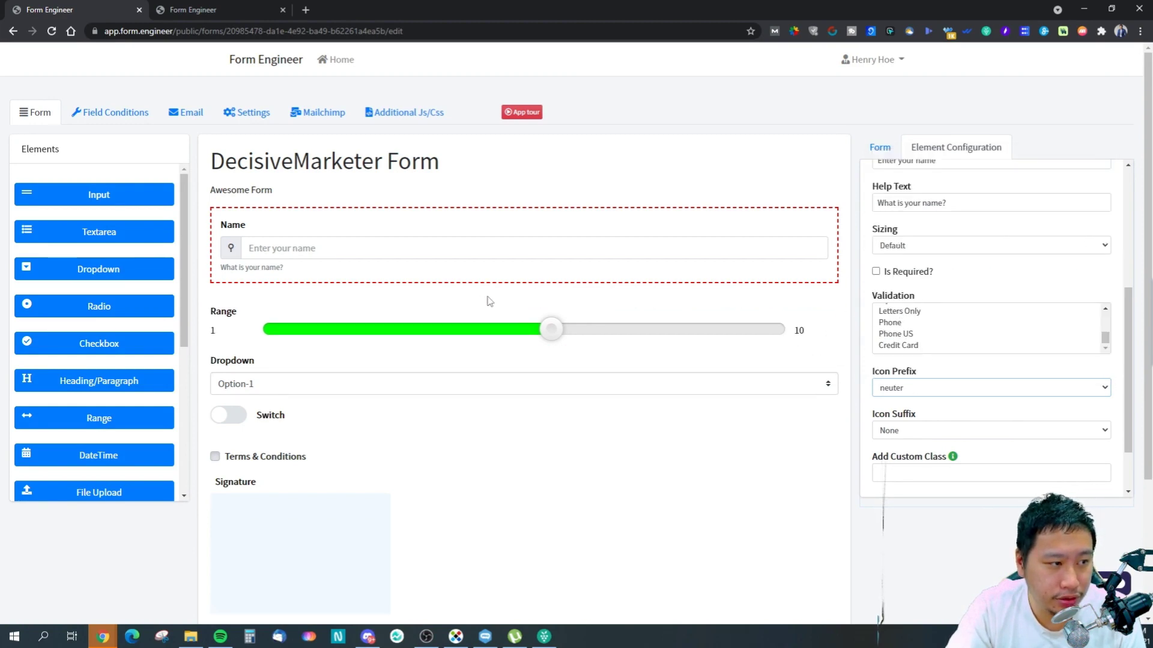
# Try angle-left as the Name field's icon suffix, and change it to bullseye
pyautogui.click(959, 433)
pyautogui.click(918, 381)
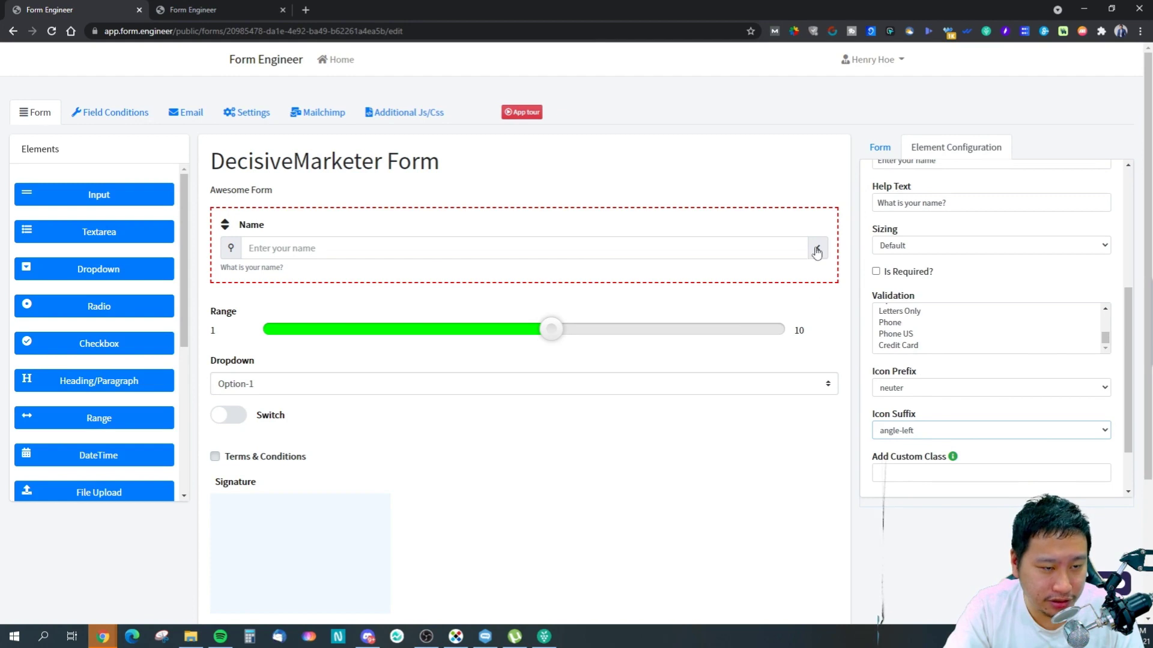
pyautogui.click(913, 432)
pyautogui.scroll(-5, 895, 390)
pyautogui.click(897, 386)
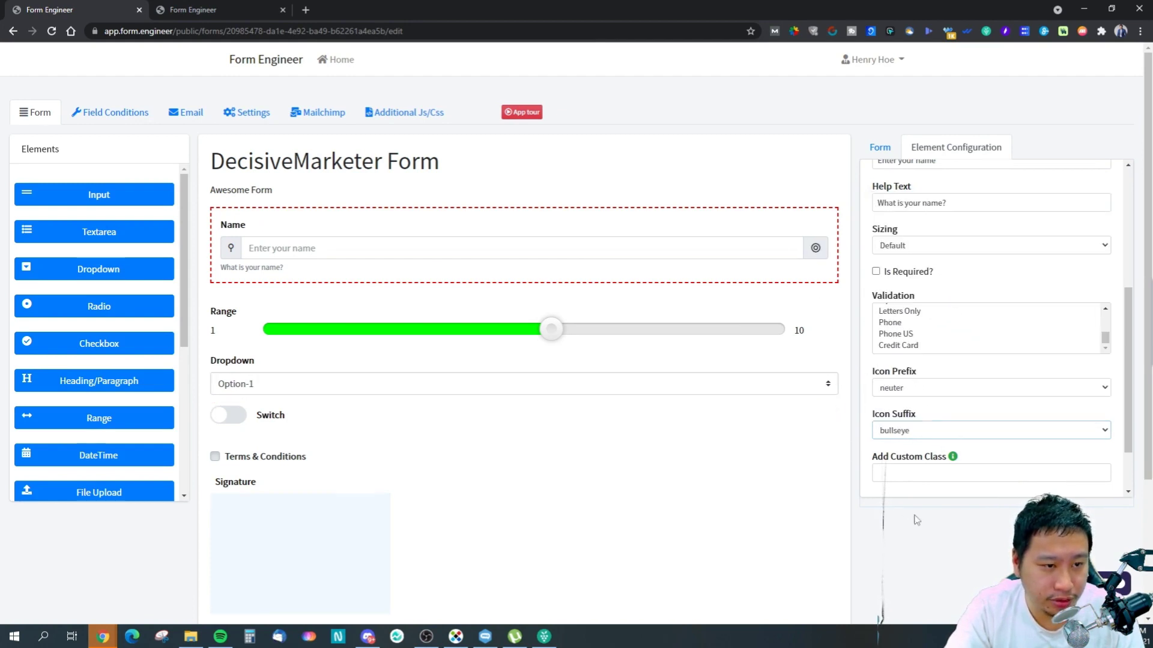
# Save the form and dismiss the follow-up dialog to stay in the editor
pyautogui.scroll(-4, 980, 528)
pyautogui.click(1081, 525)
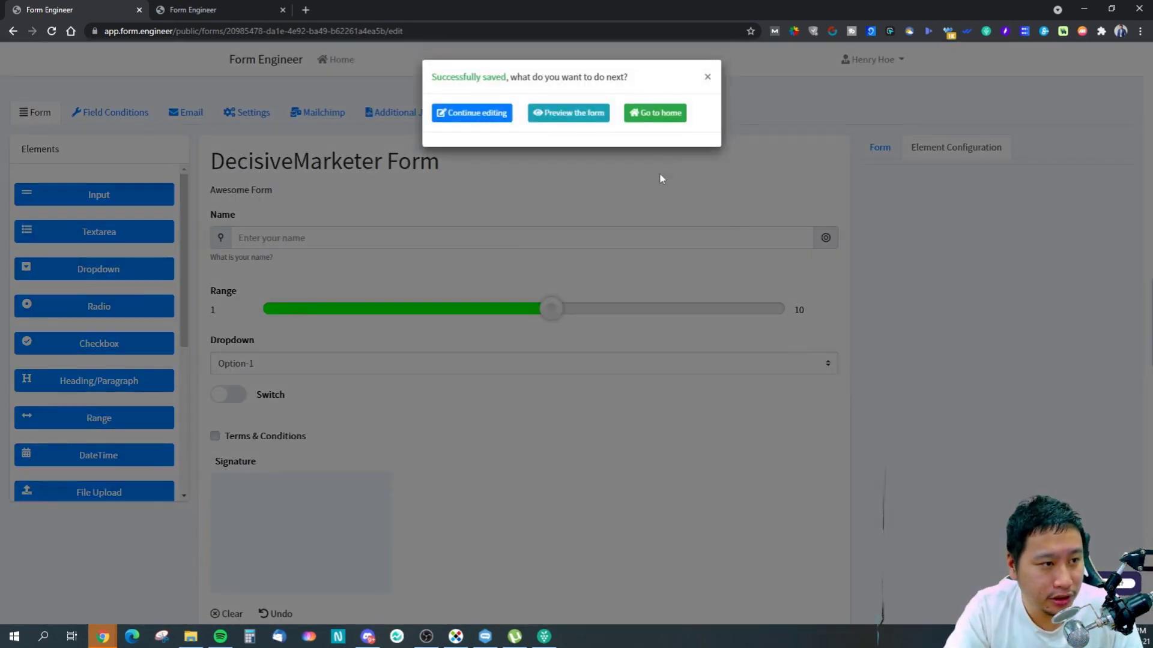
pyautogui.click(706, 80)
# Reload the public form page and check how the Name field's placeholder, help text and icons are displayed
pyautogui.click(161, 7)
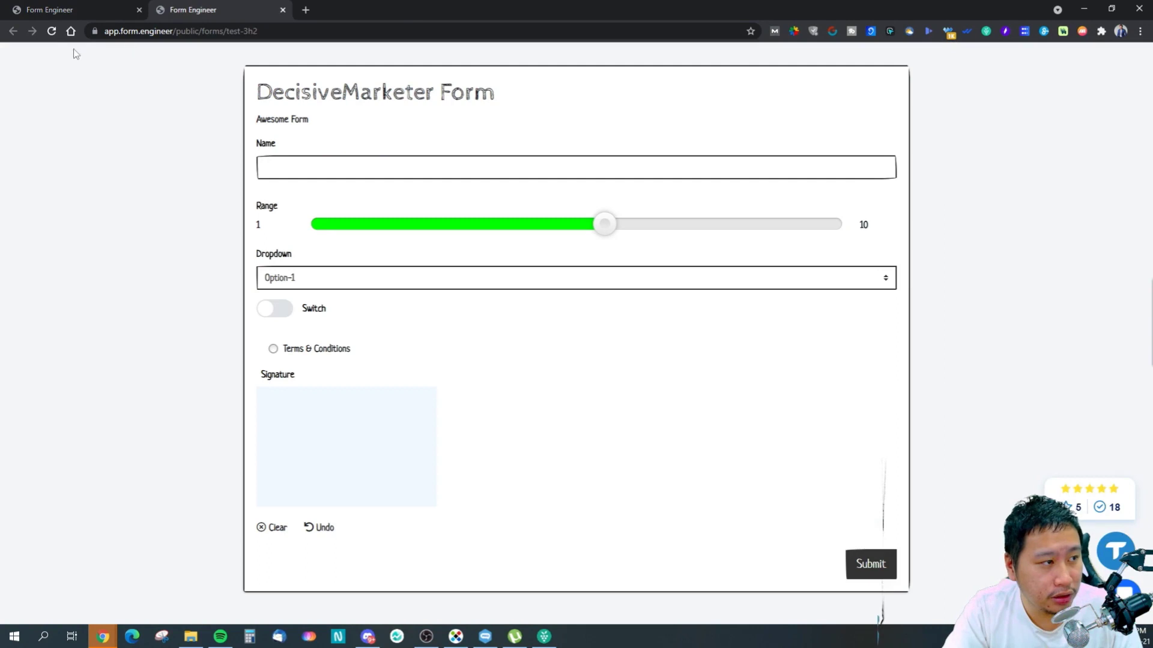
pyautogui.click(52, 33)
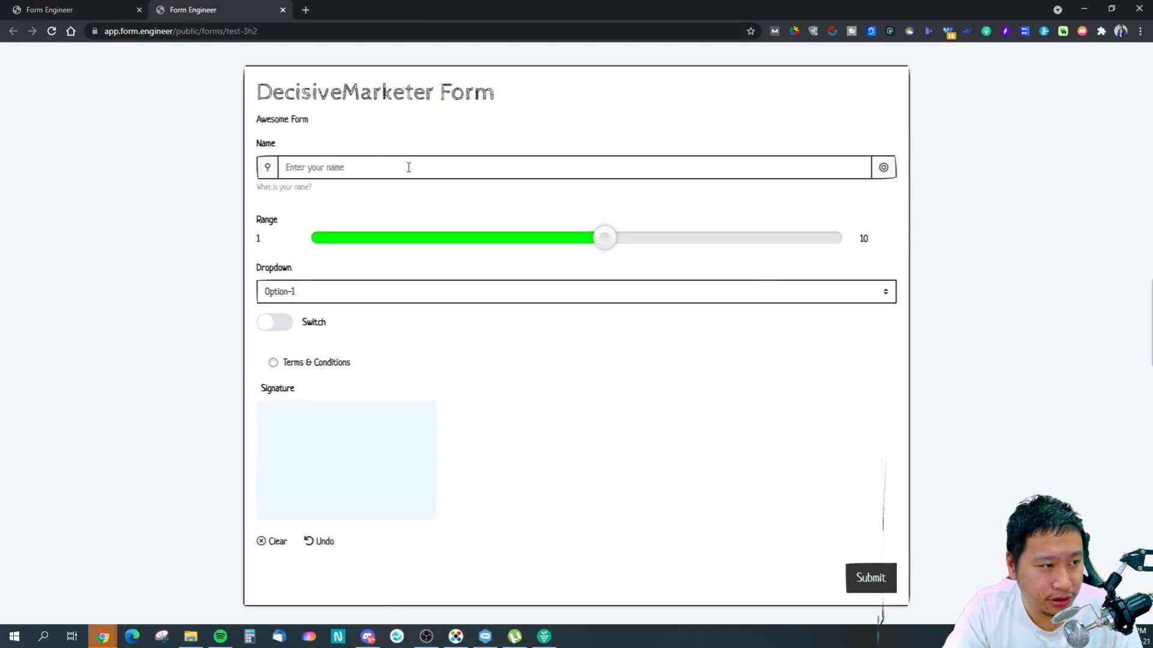
pyautogui.click(599, 169)
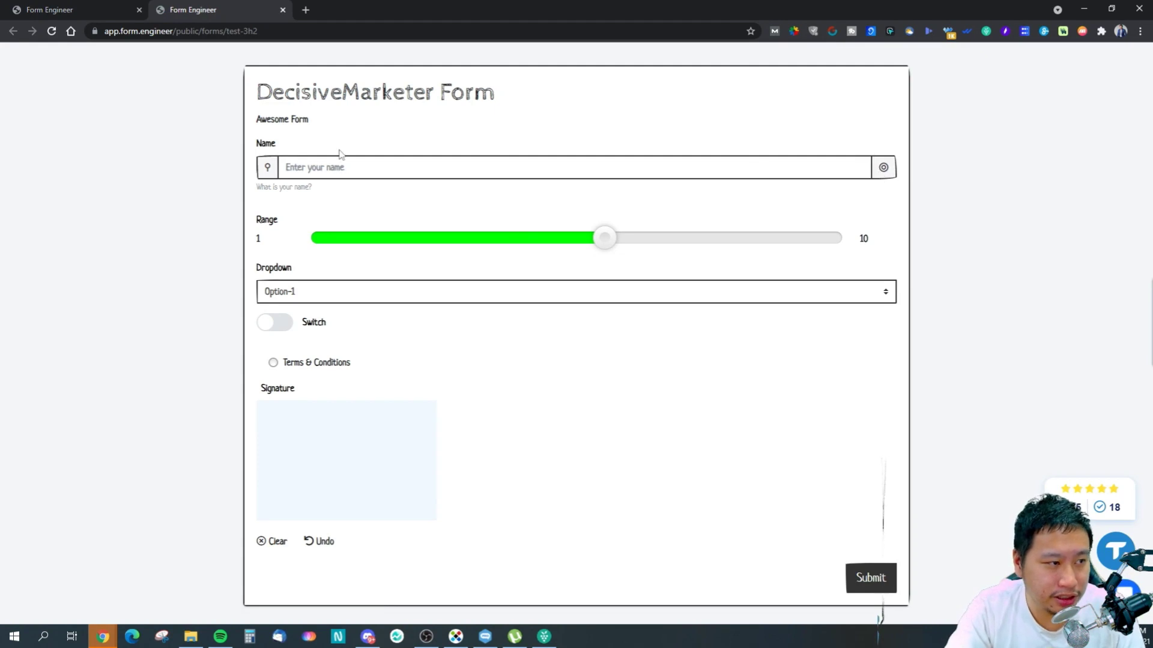
# Return to the form editor, add a Textarea element and place it between the Name and Range fields
pyautogui.click(84, 9)
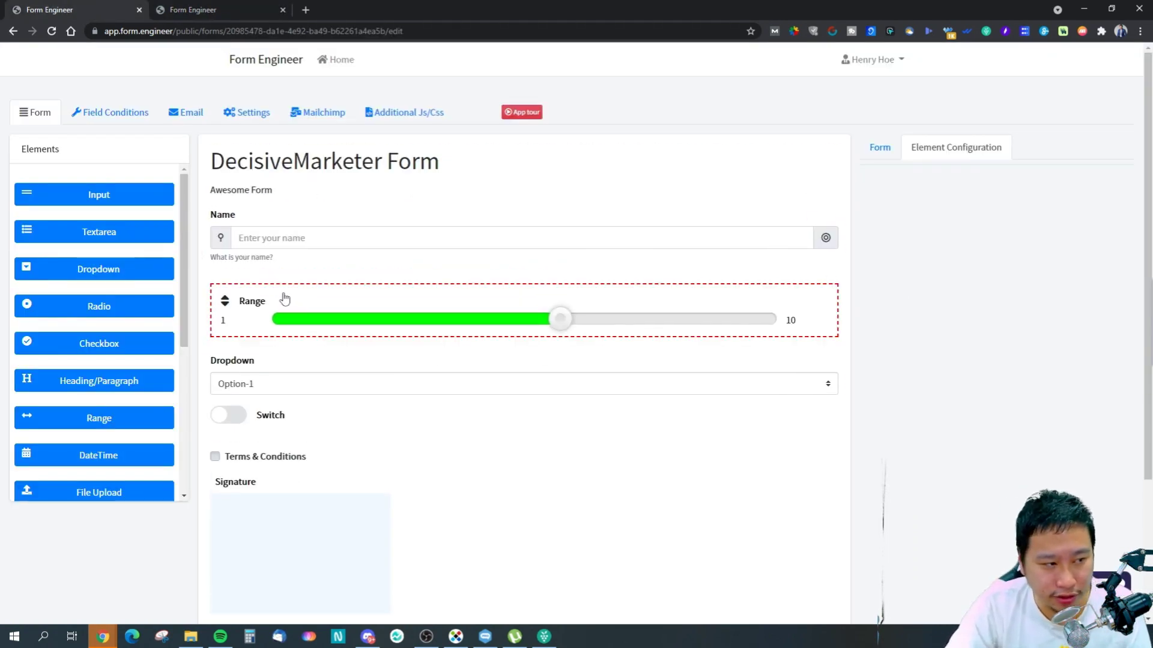
pyautogui.moveTo(98, 233); pyautogui.dragTo(340, 269)
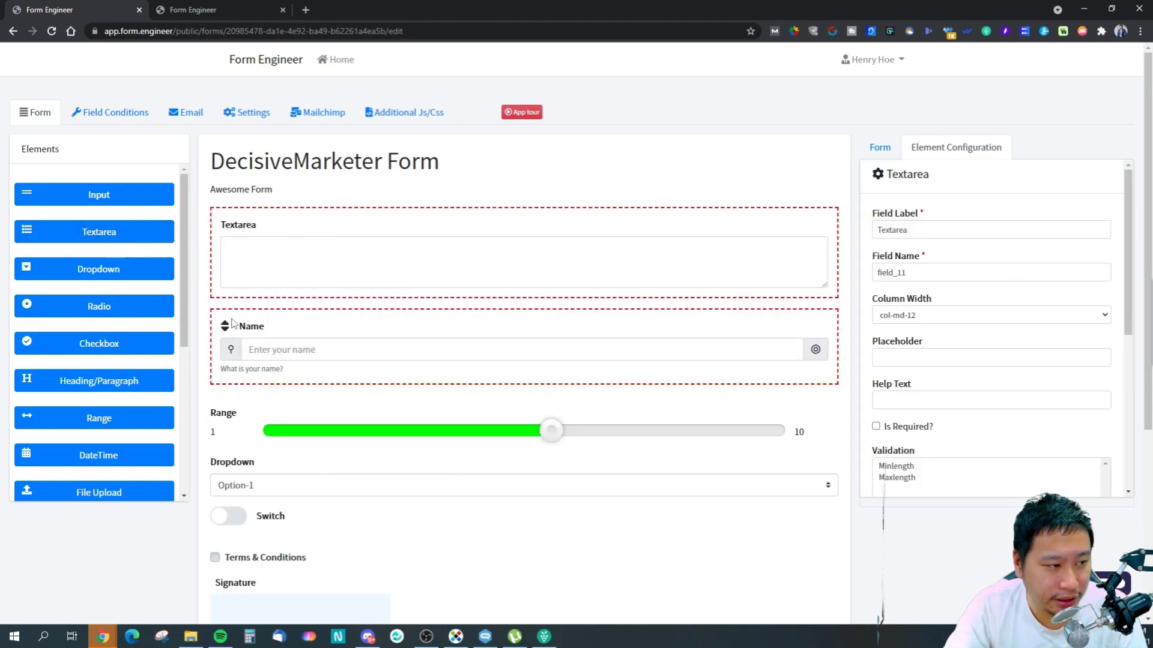
pyautogui.moveTo(220, 227); pyautogui.dragTo(223, 306)
pyautogui.moveTo(224, 224); pyautogui.dragTo(263, 340)
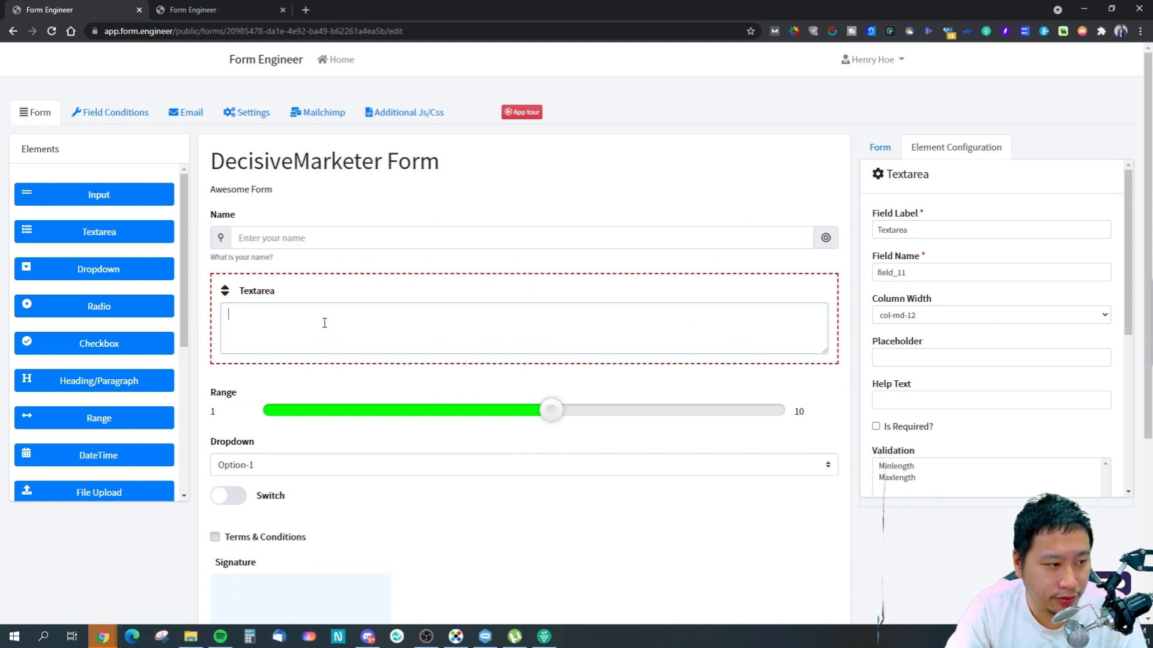
# Keep the Textarea's column width at col-md-12 and set its placeholder to "What do you want to tell me?"
pyautogui.click(951, 315)
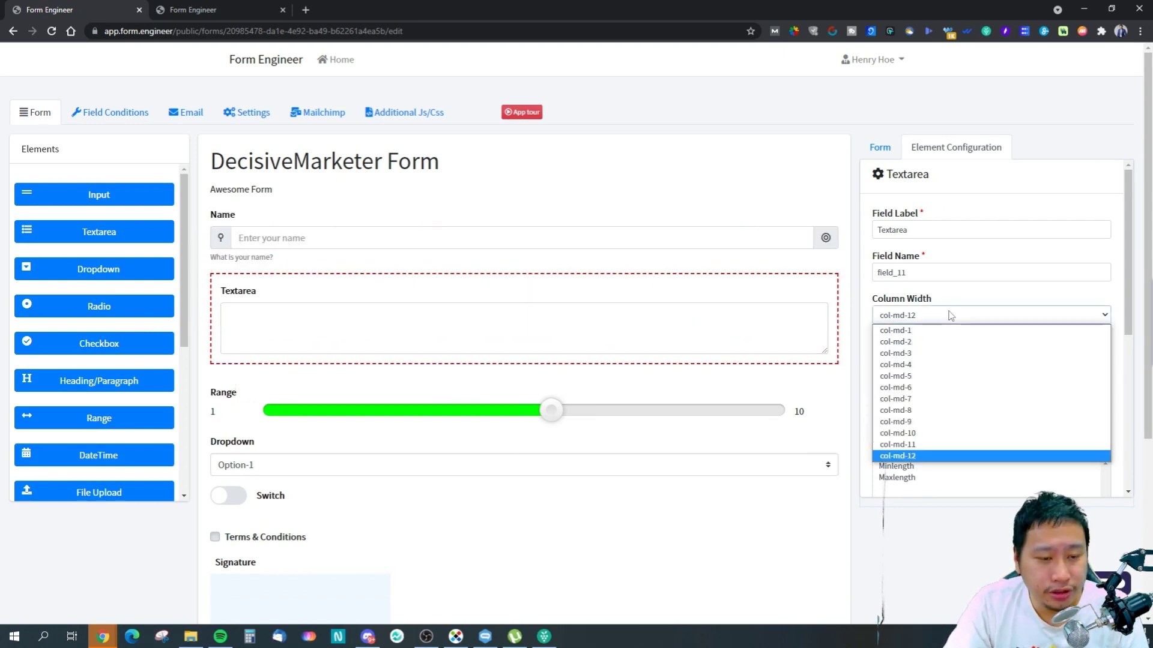
pyautogui.click(950, 315)
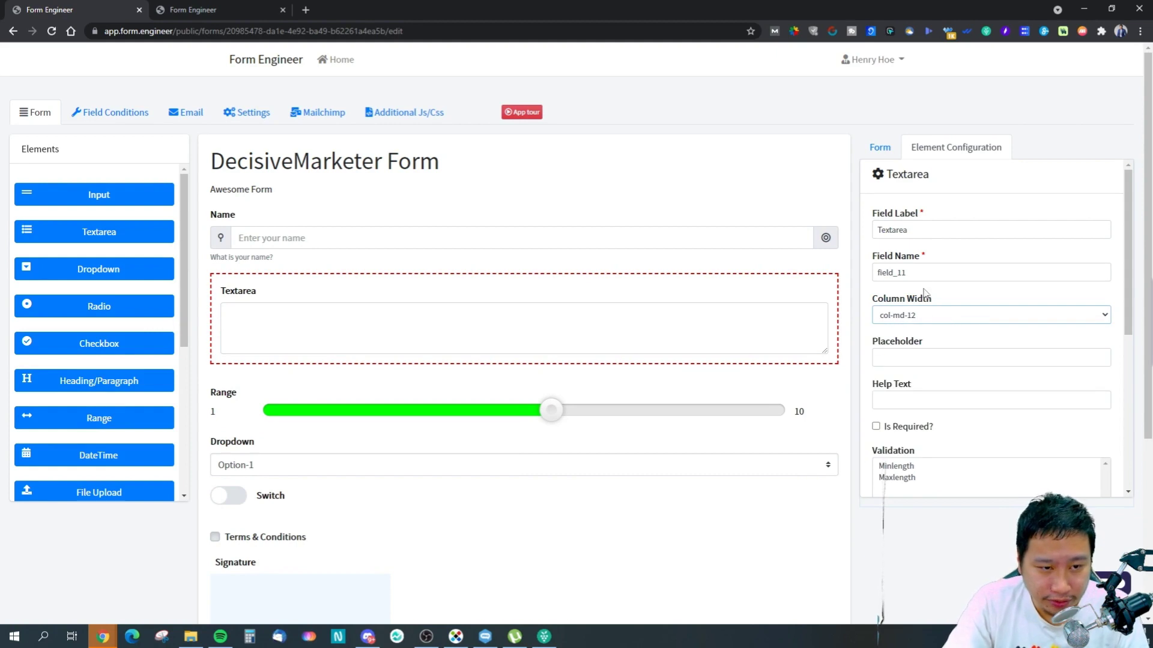
pyautogui.click(944, 365)
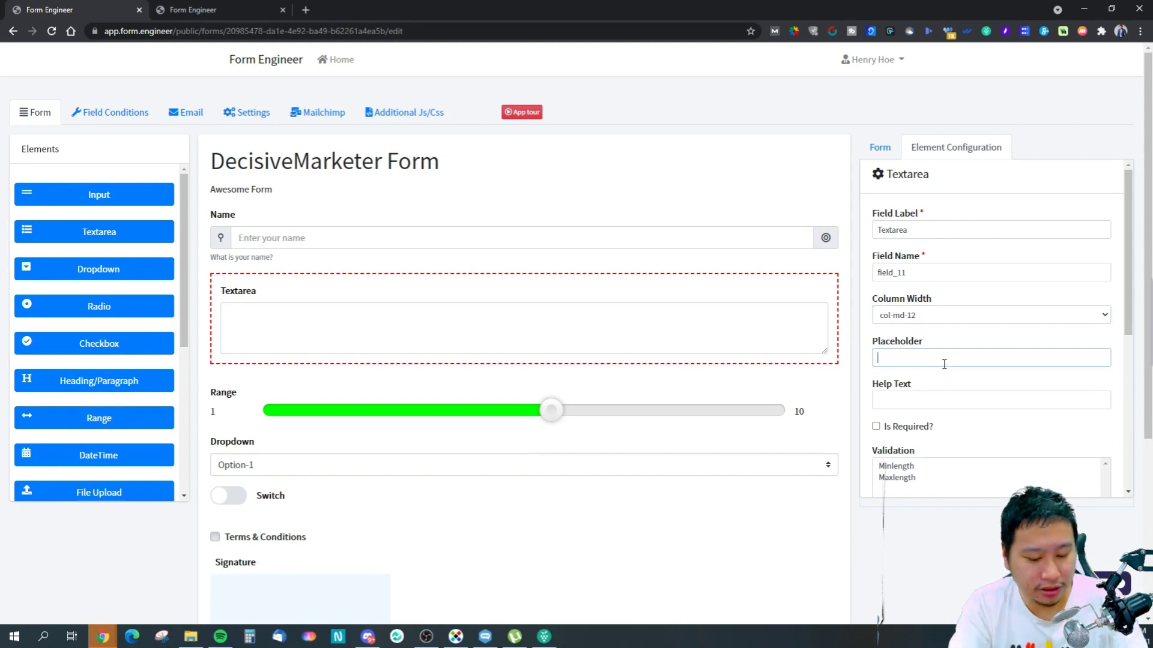
pyautogui.write('What do you want to tell me?')
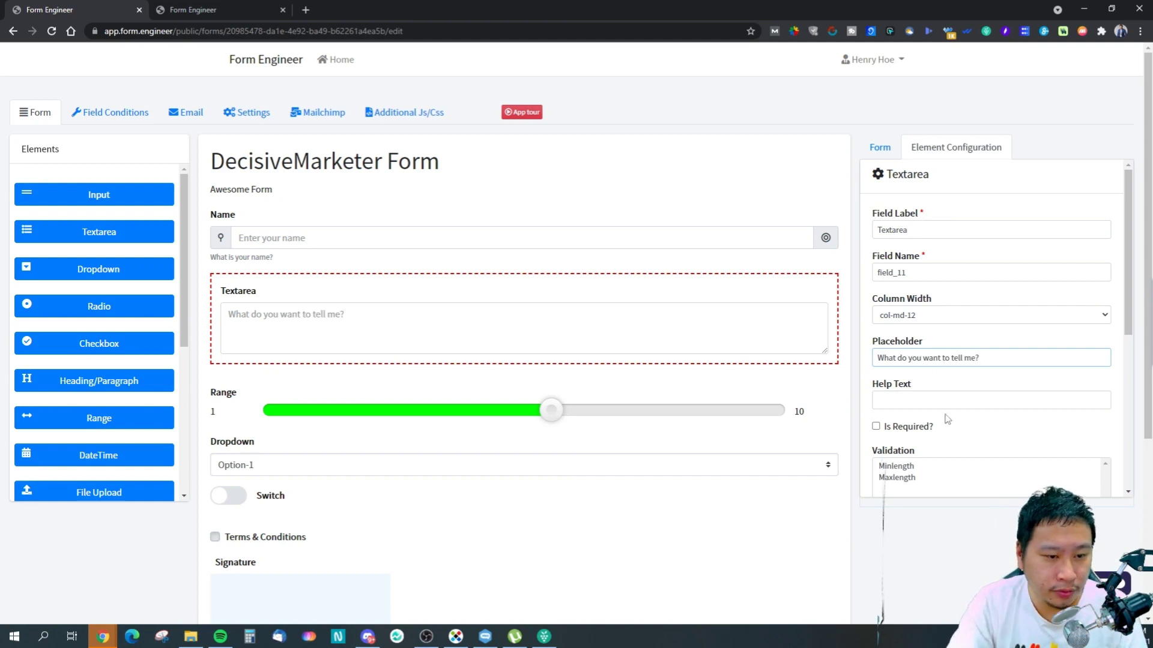
# Set the Textarea's help text to "Tell me what's on your mind"
pyautogui.click(957, 406)
pyautogui.write('Tel')
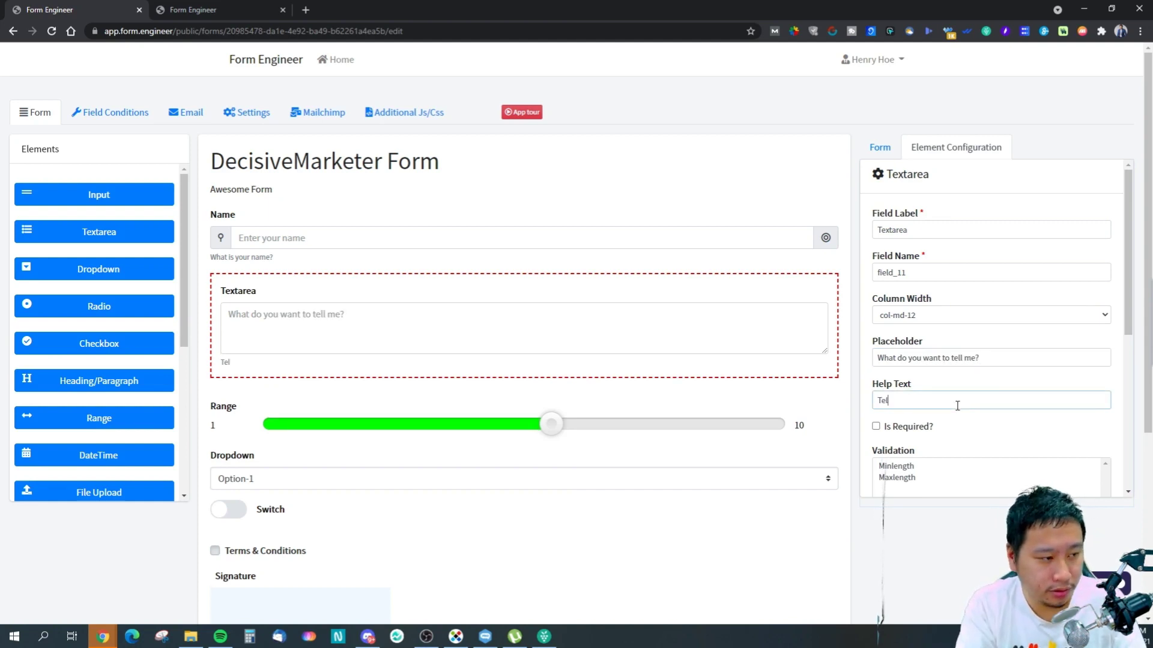
pyautogui.write("l me what's on your mind")
# Check the Name field's help text on the public form, and return to the Textarea's remaining settings in the editor
pyautogui.click(226, 6)
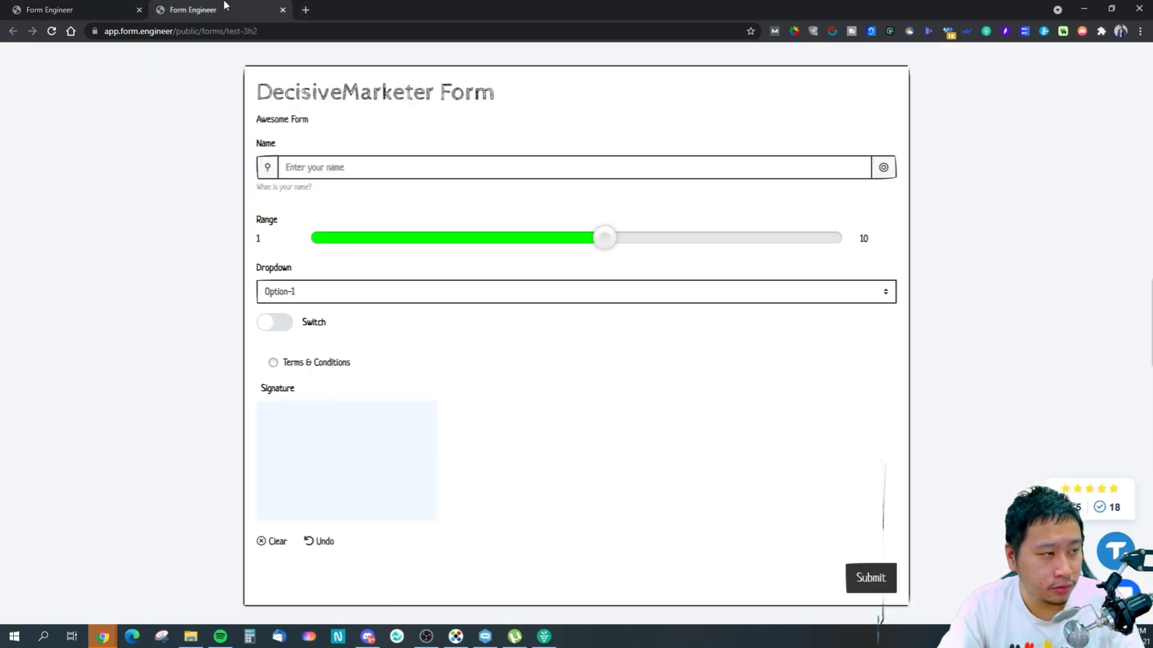
pyautogui.moveTo(263, 186)
pyautogui.mouseDown()
pyautogui.moveTo(315, 189)
pyautogui.moveTo(251, 189)
pyautogui.mouseUp()
pyautogui.click(218, 183)
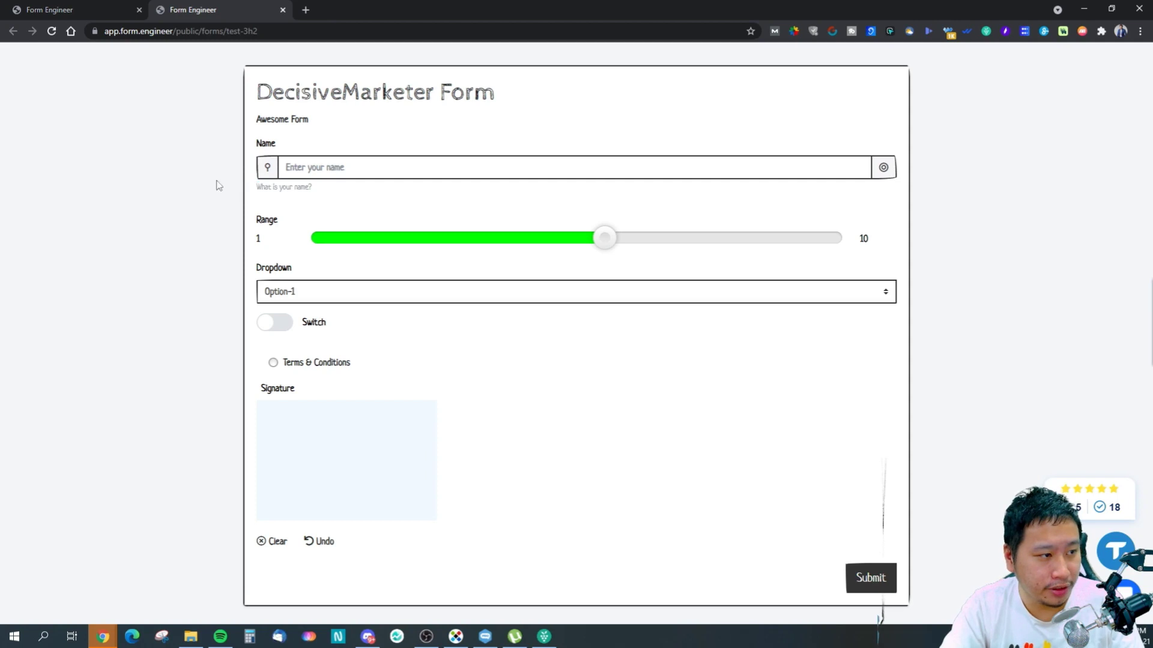
pyautogui.click(65, 9)
pyautogui.scroll(-3, 909, 422)
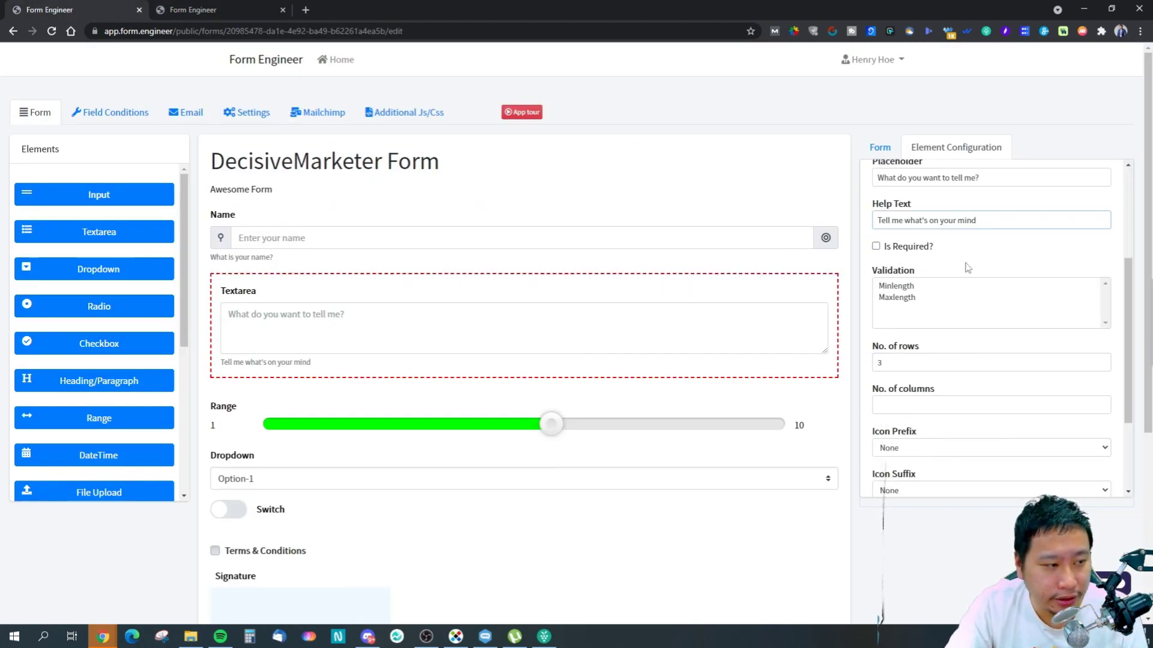
# Try the required option on the Textarea, turn it off again, and view the hint for adding custom classes
pyautogui.click(876, 247)
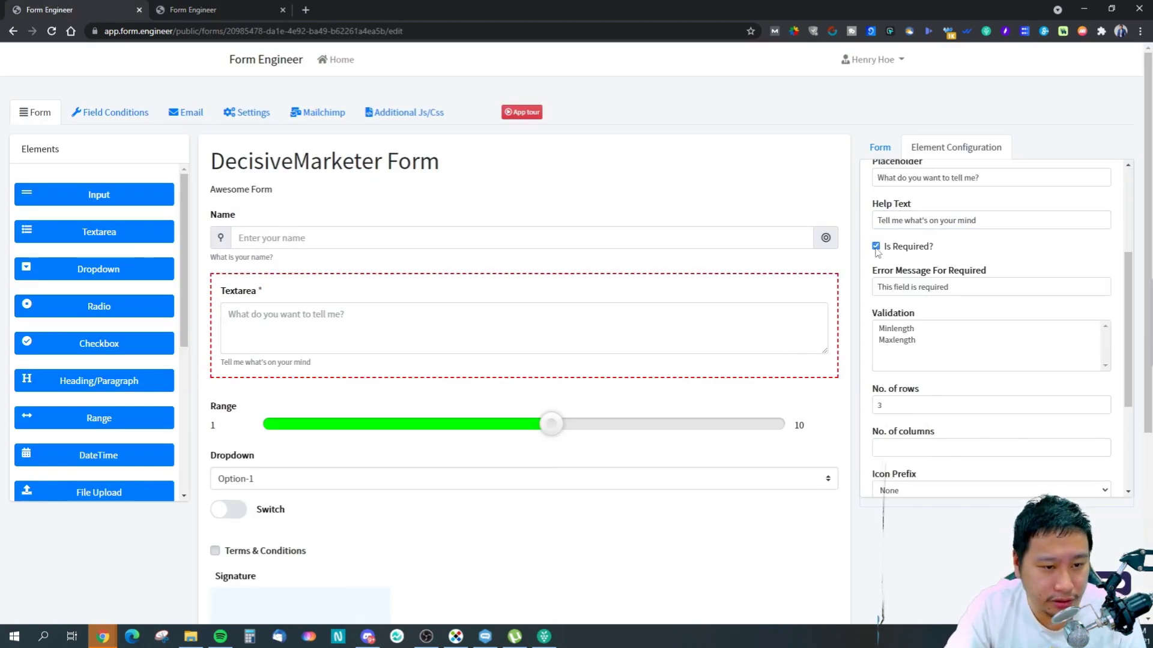
pyautogui.click(876, 247)
pyautogui.scroll(-2, 942, 333)
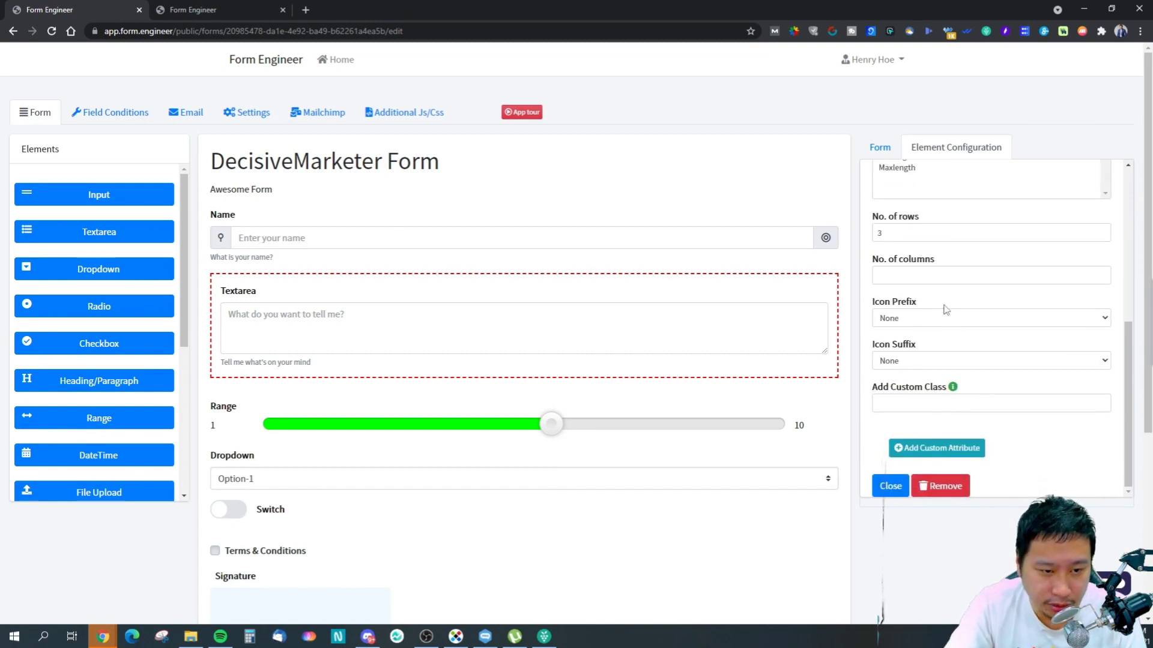
pyautogui.moveTo(954, 388)
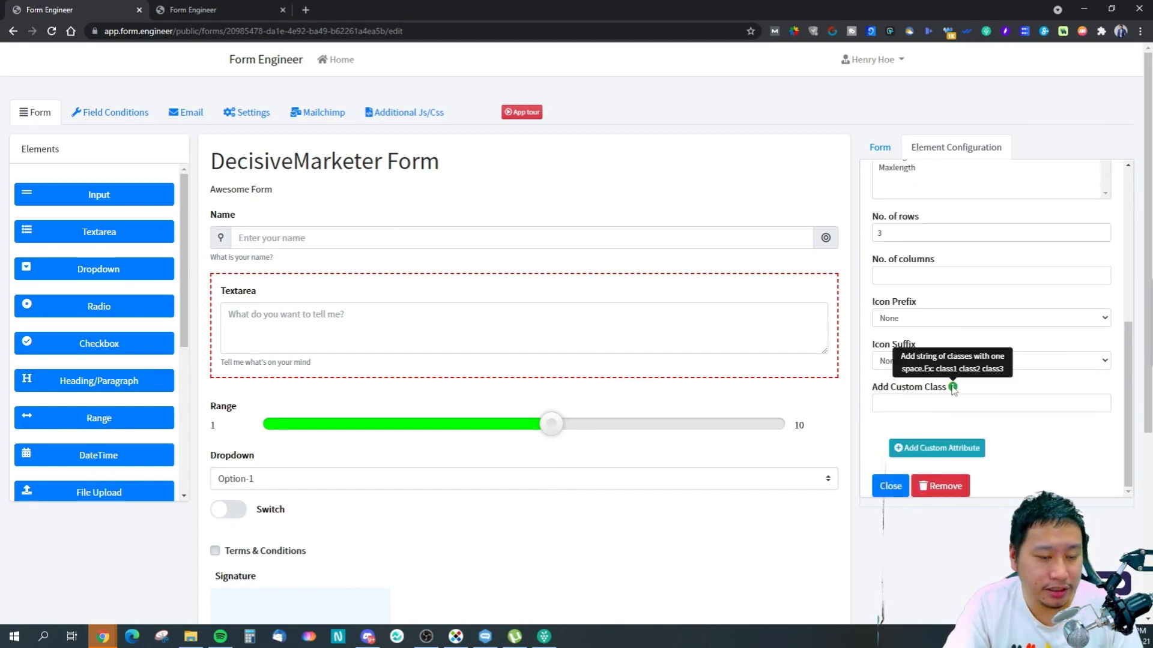
# Try adding an empty custom attribute key and value row to the Textarea, and delete that row
pyautogui.click(911, 448)
pyautogui.scroll(-1, 937, 441)
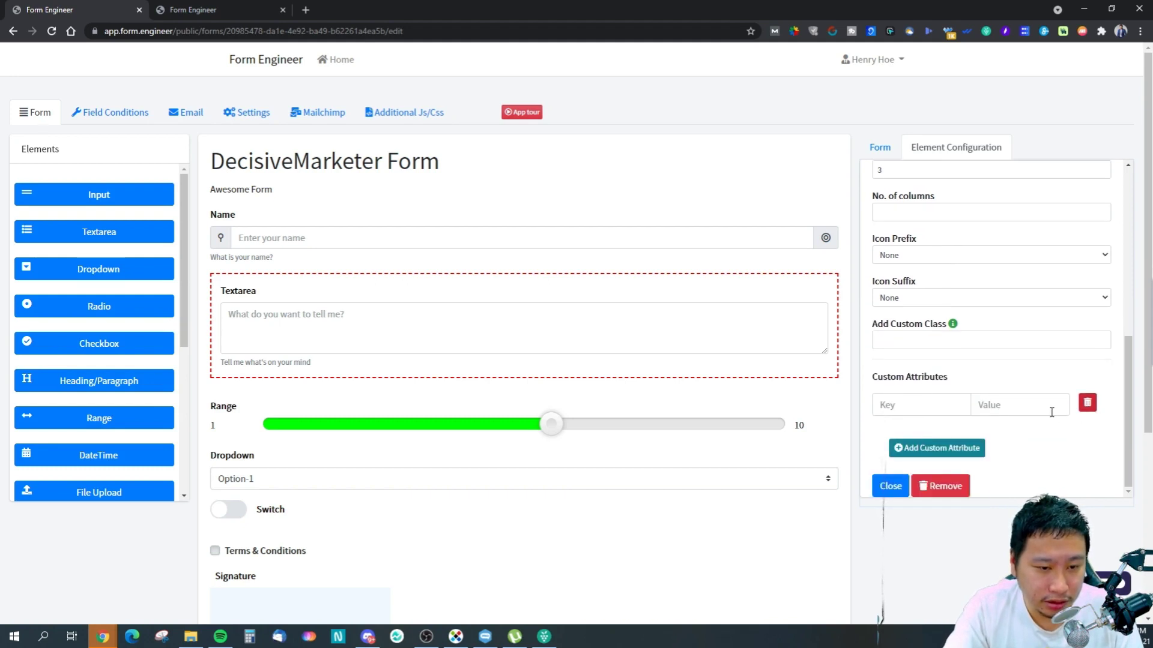
pyautogui.click(981, 405)
pyautogui.click(930, 411)
pyautogui.click(988, 410)
pyautogui.click(935, 412)
pyautogui.click(973, 411)
pyautogui.click(936, 412)
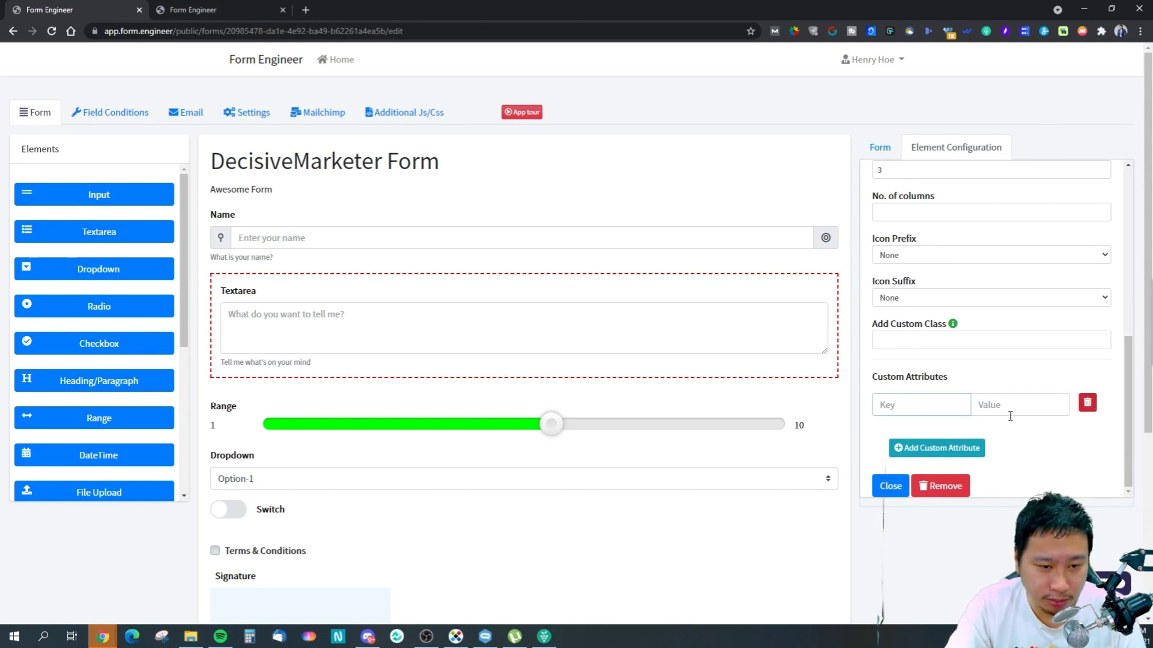
pyautogui.click(1087, 402)
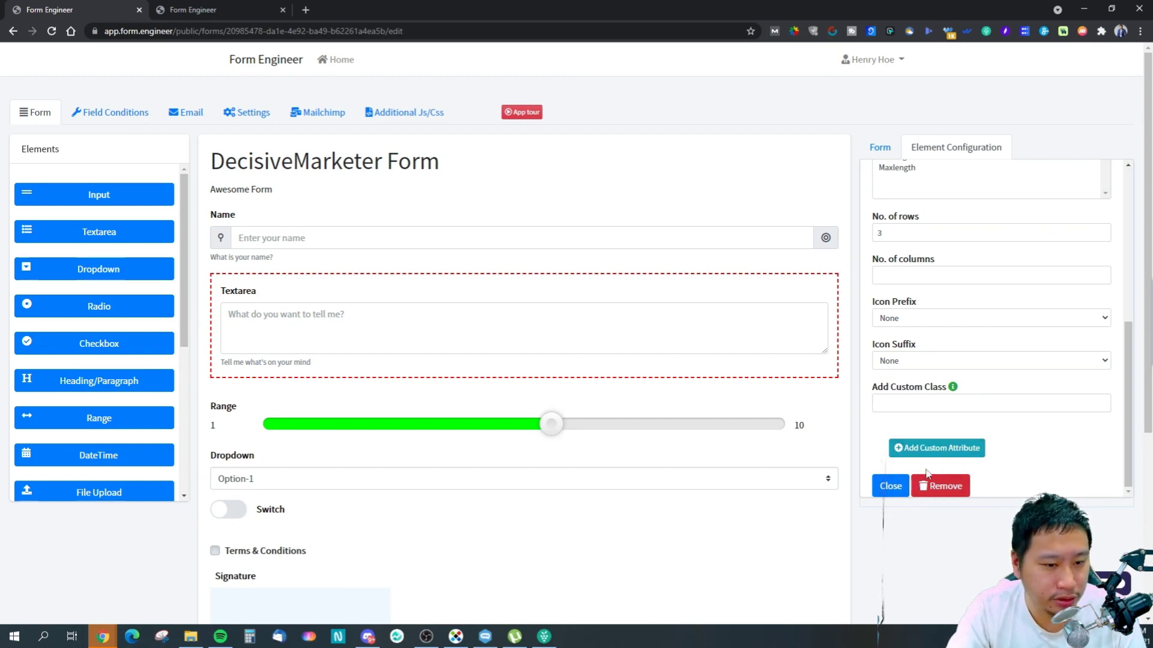
# Set the Textarea's field label to "Message"
pyautogui.scroll(5, 950, 314)
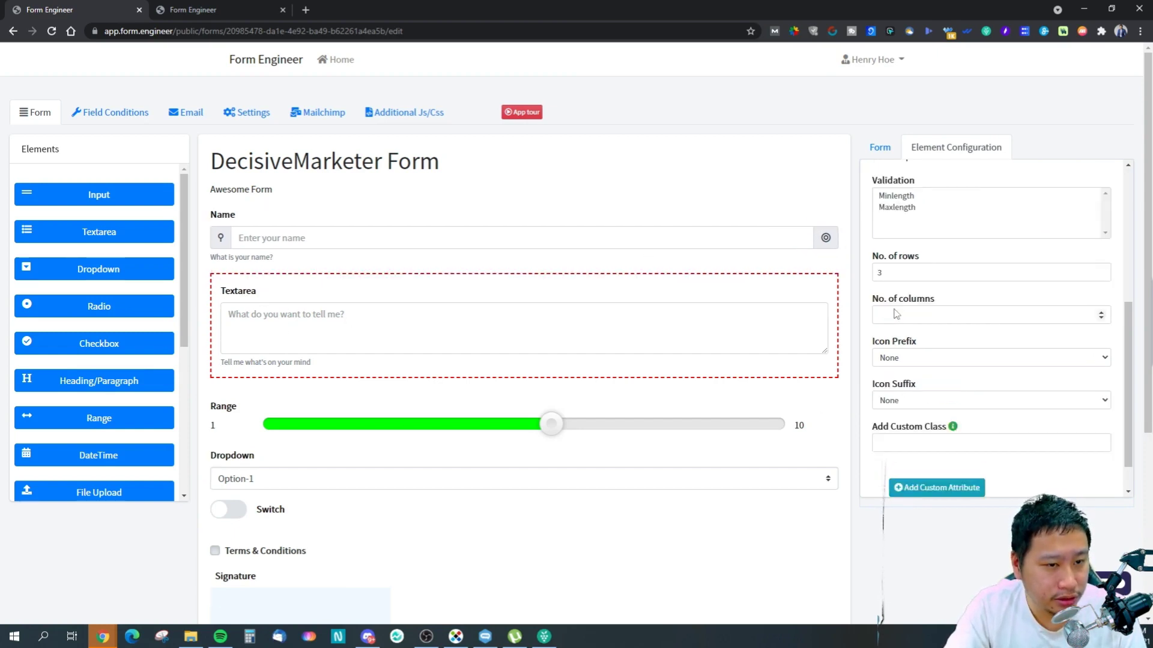
pyautogui.doubleClick(922, 230)
pyautogui.write('MEssa')
pyautogui.press('BackSpace')
pyautogui.write('essage')
pyautogui.click(960, 563)
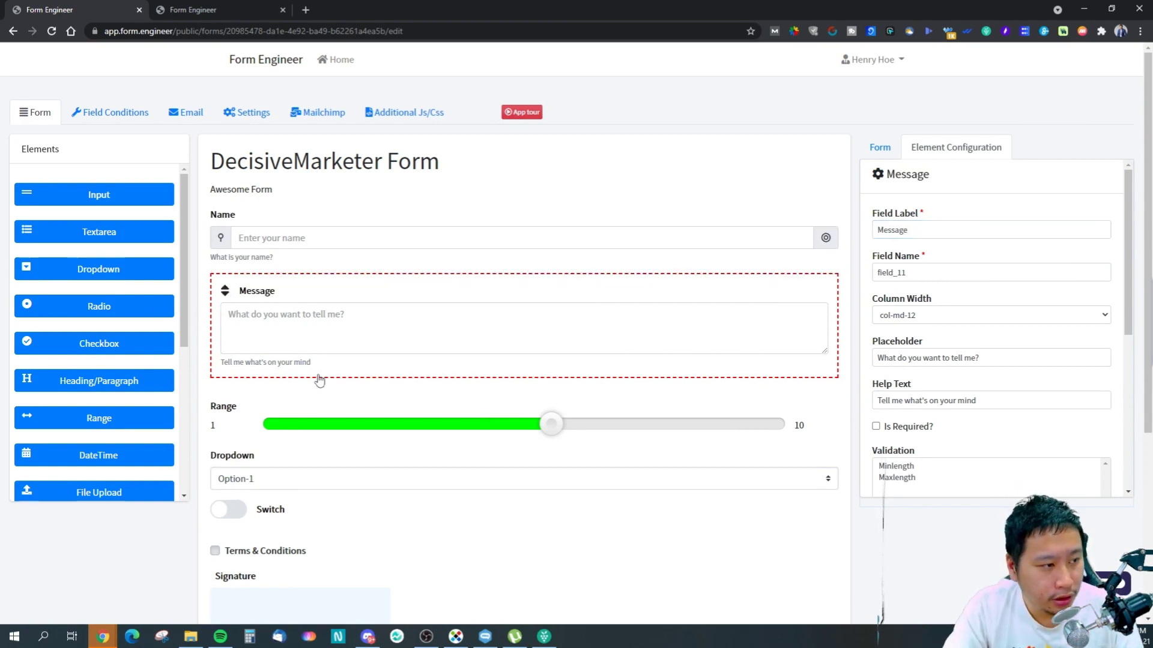
# Move the existing Dropdown field between the Message and Range fields and open its element configuration
pyautogui.moveTo(93, 269)
pyautogui.mouseDown()
pyautogui.moveTo(84, 290)
pyautogui.moveTo(78, 279)
pyautogui.mouseUp()
pyautogui.scroll(-3, 281, 407)
pyautogui.click(254, 302)
pyautogui.click(256, 286)
pyautogui.moveTo(225, 265)
pyautogui.mouseDown()
pyautogui.moveTo(243, 188)
pyautogui.moveTo(224, 188)
pyautogui.moveTo(228, 264)
pyautogui.mouseUp()
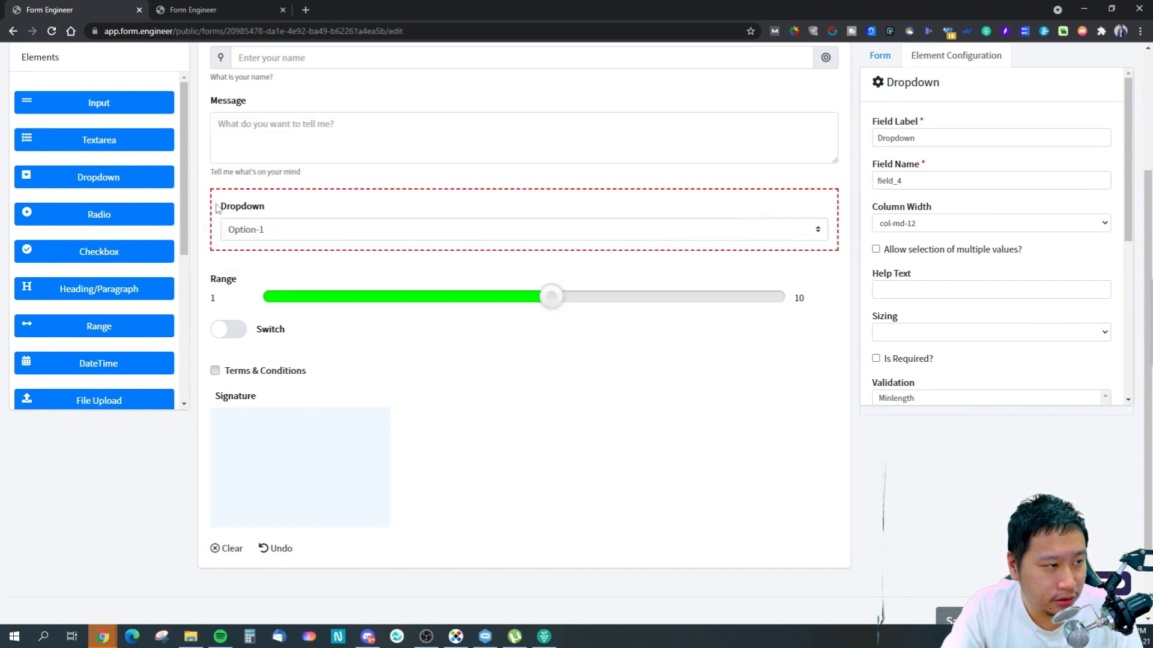
# Try column widths col-md-5 and col-md-3 on the Dropdown, and return it to col-md-12
pyautogui.scroll(2, 705, 518)
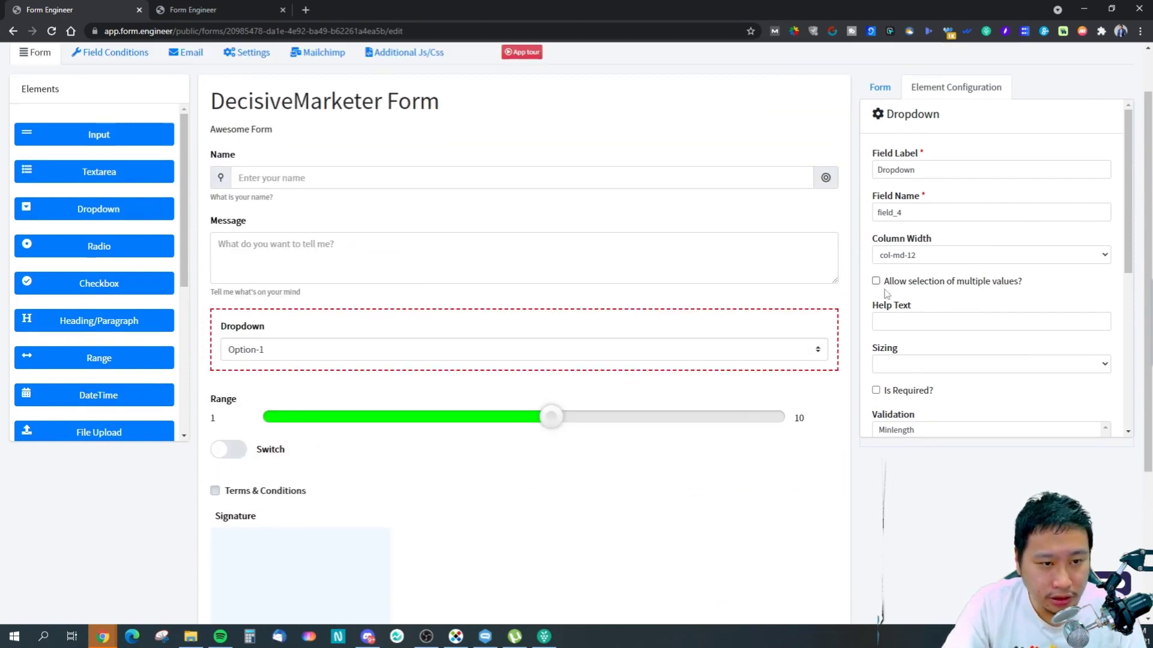
pyautogui.click(898, 255)
pyautogui.click(897, 316)
pyautogui.click(918, 256)
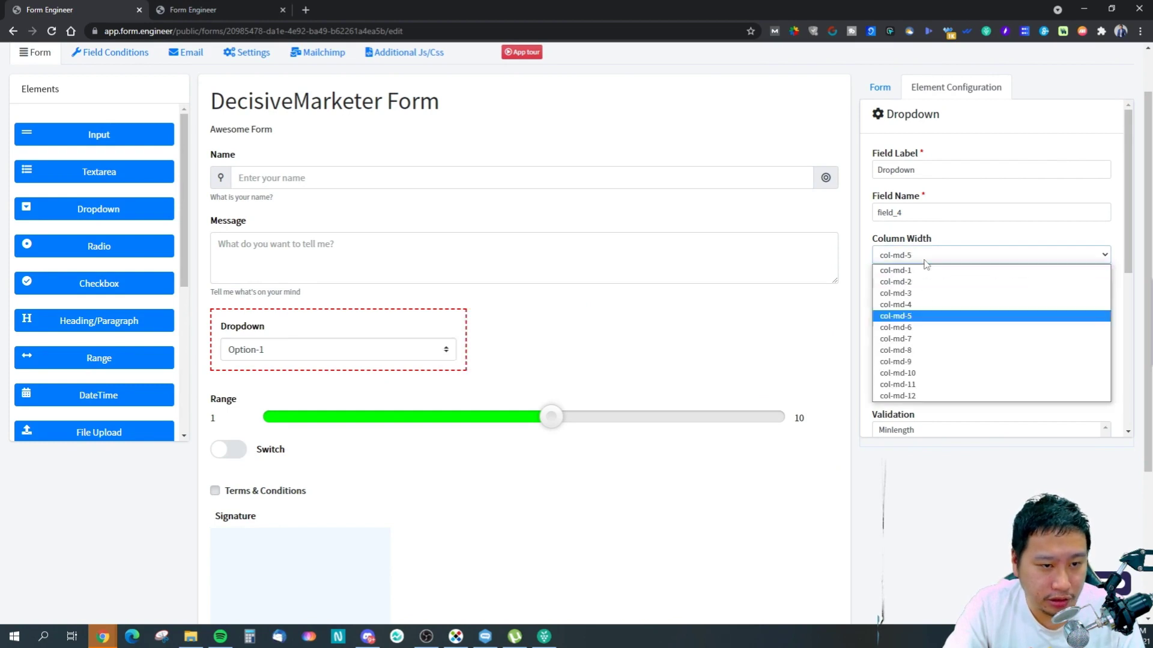
pyautogui.click(911, 294)
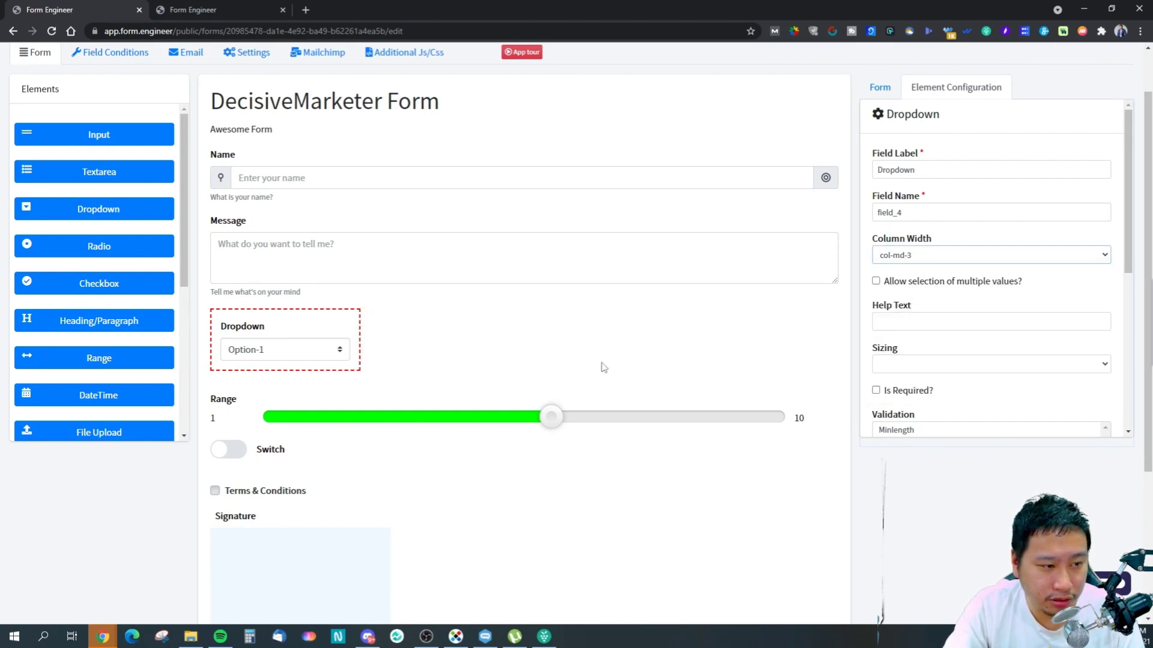
pyautogui.click(906, 256)
pyautogui.click(907, 396)
# Try the Large sizing on the Dropdown and set its sizing to Default
pyautogui.scroll(-2, 906, 265)
pyautogui.click(914, 247)
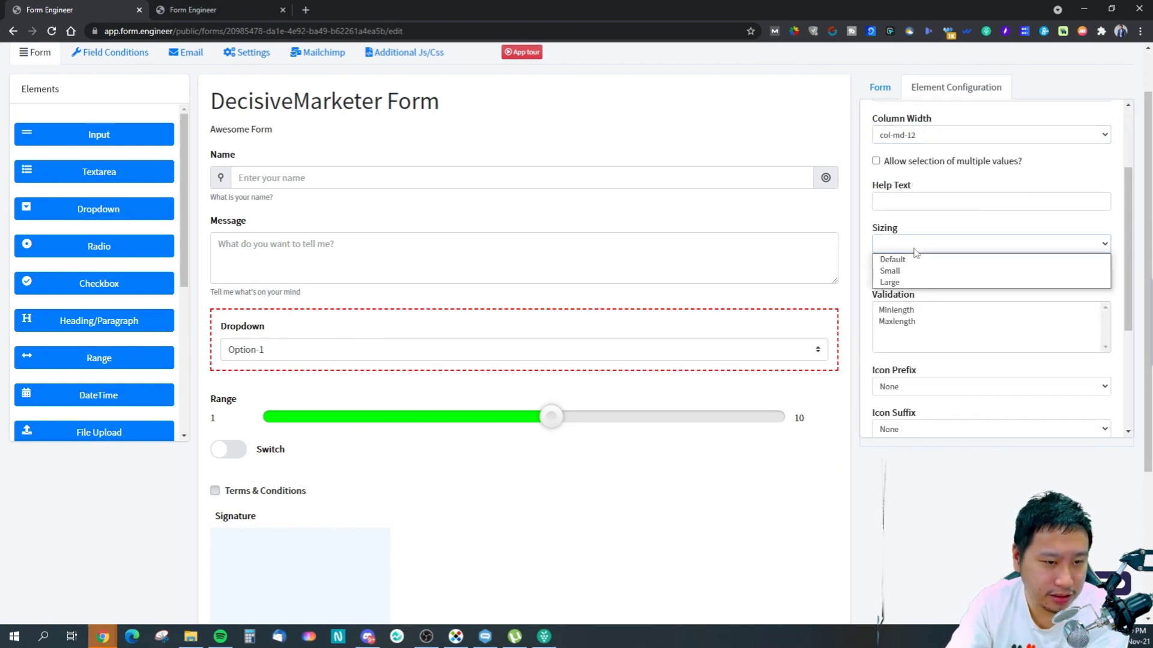
pyautogui.click(898, 279)
pyautogui.click(917, 250)
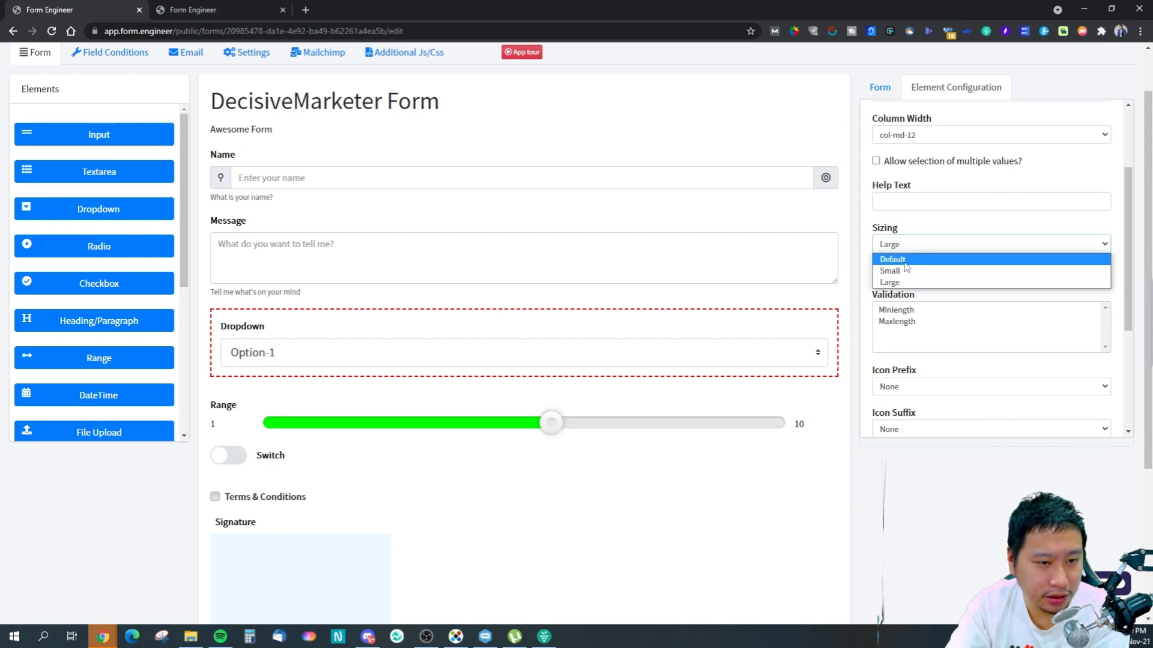
pyautogui.click(907, 258)
# Set the Dropdown's icon prefix to address-card and its icon suffix to align-center
pyautogui.scroll(-3, 960, 369)
pyautogui.click(919, 195)
pyautogui.click(913, 227)
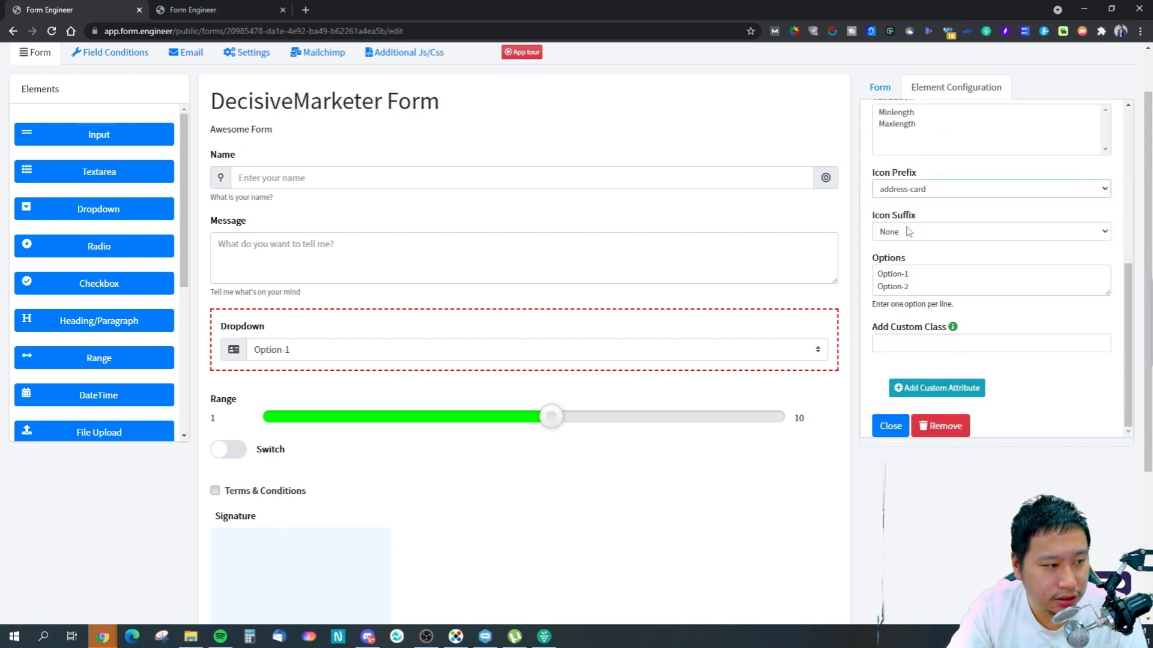
pyautogui.click(911, 196)
pyautogui.click(922, 172)
pyautogui.click(916, 232)
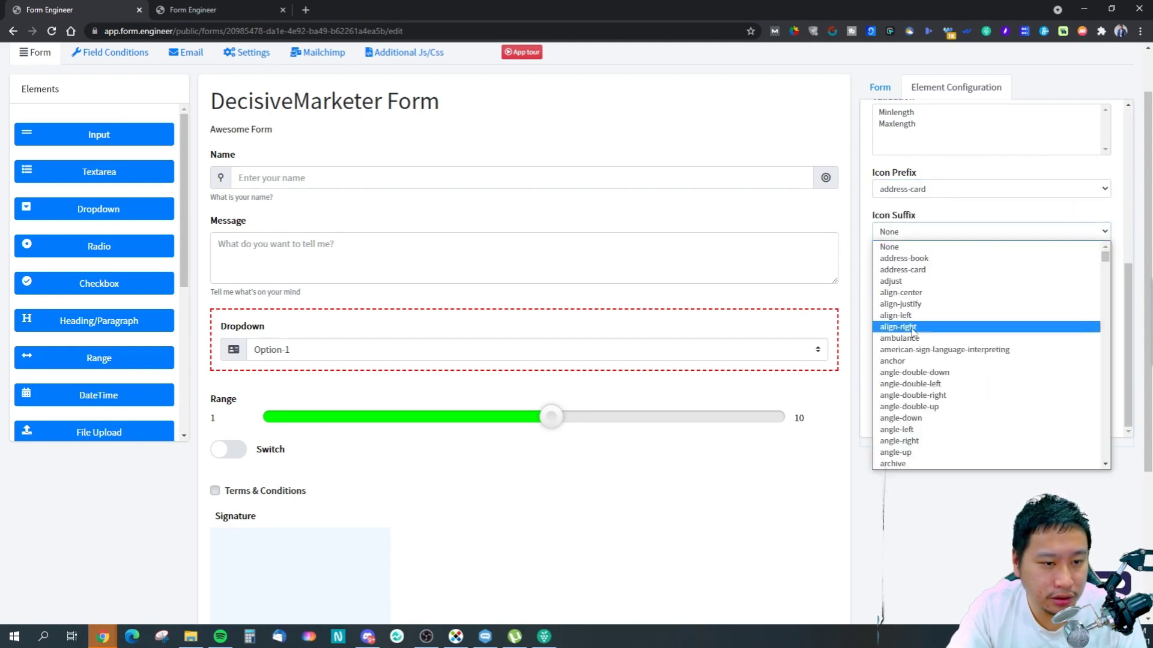
pyautogui.click(901, 293)
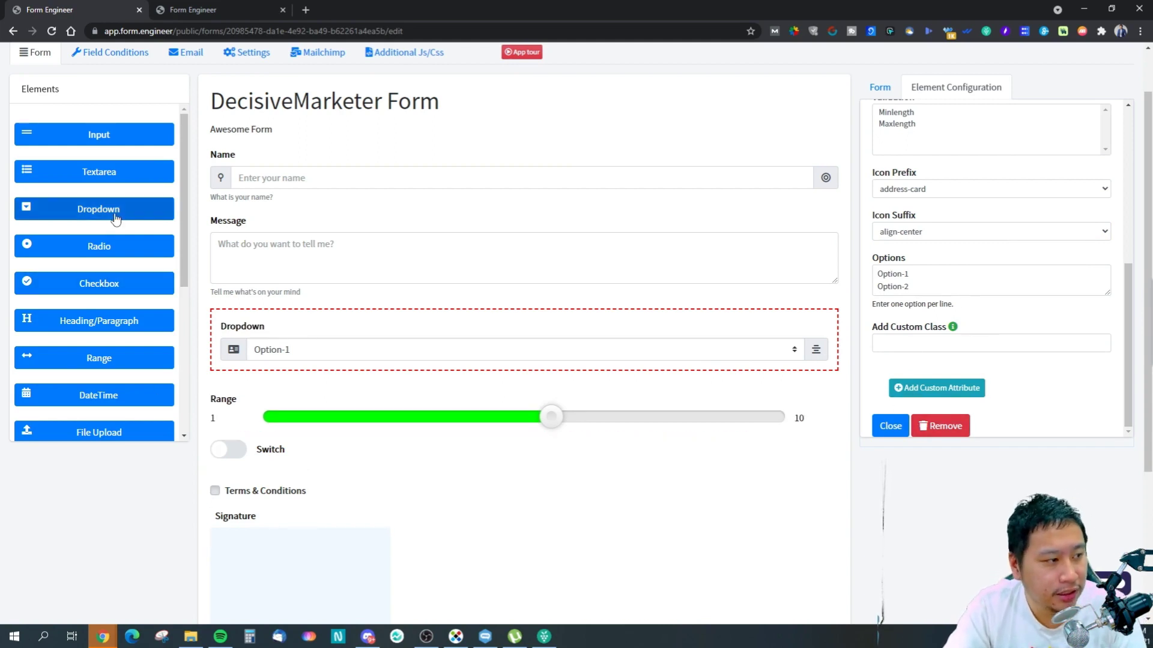
# Add a Radio element between the Dropdown and Range fields
pyautogui.moveTo(71, 253); pyautogui.dragTo(296, 398)
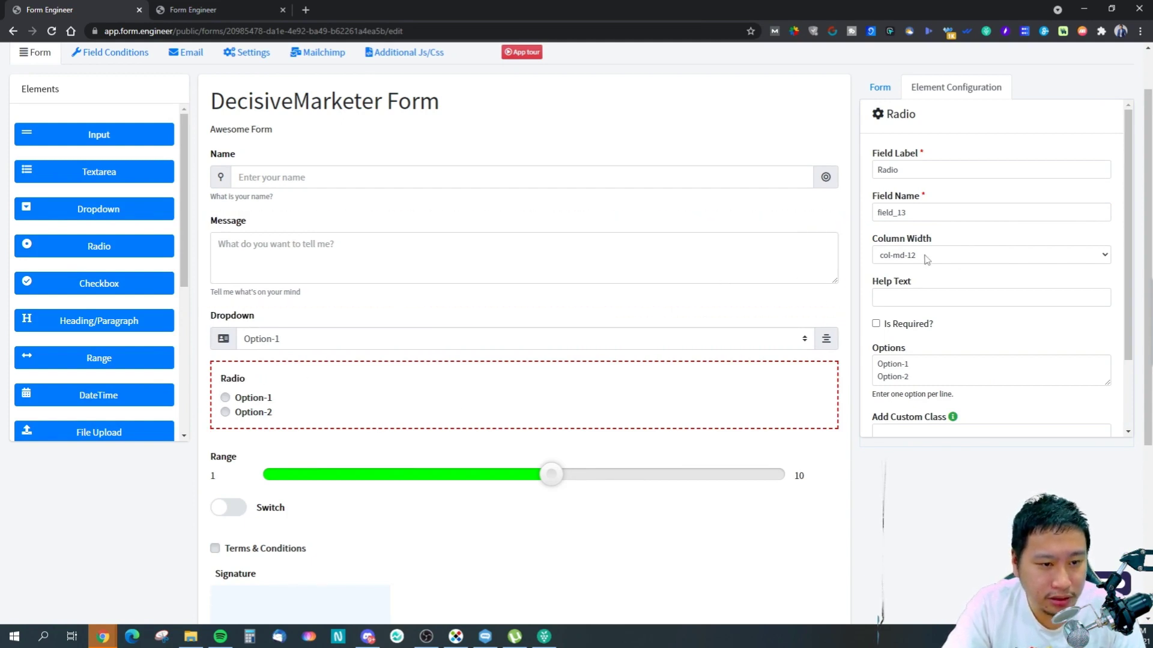
pyautogui.scroll(-1, 942, 344)
pyautogui.scroll(1, 942, 347)
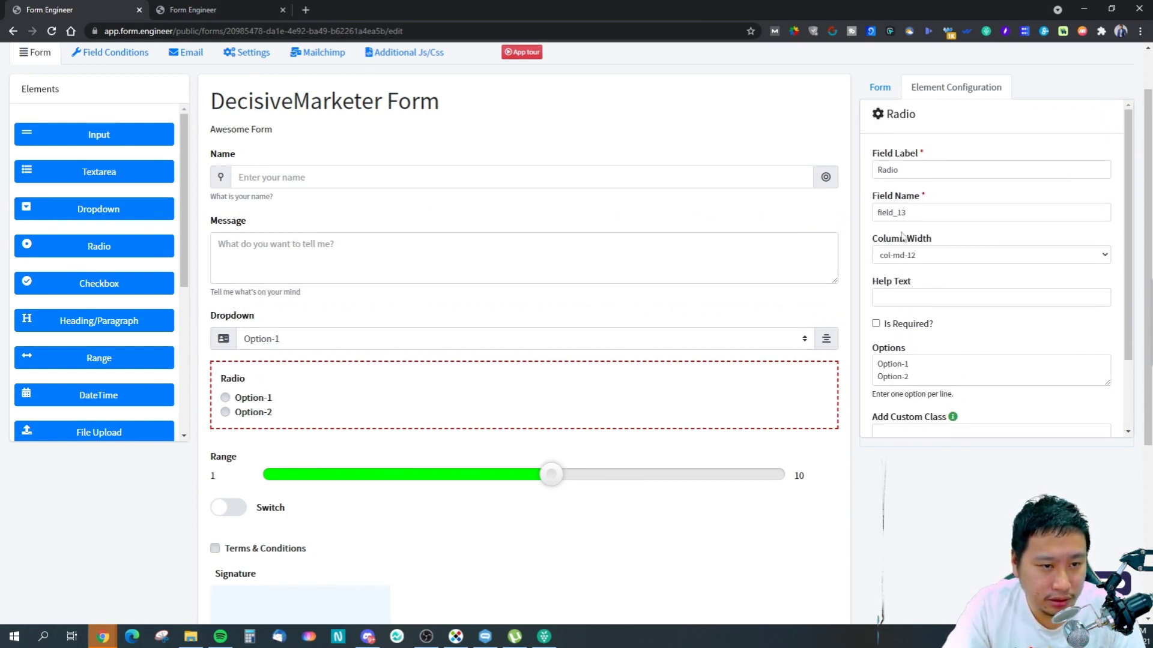
# Try column width col-md-5 on the Radio element and return it to col-md-12
pyautogui.click(925, 255)
pyautogui.click(913, 316)
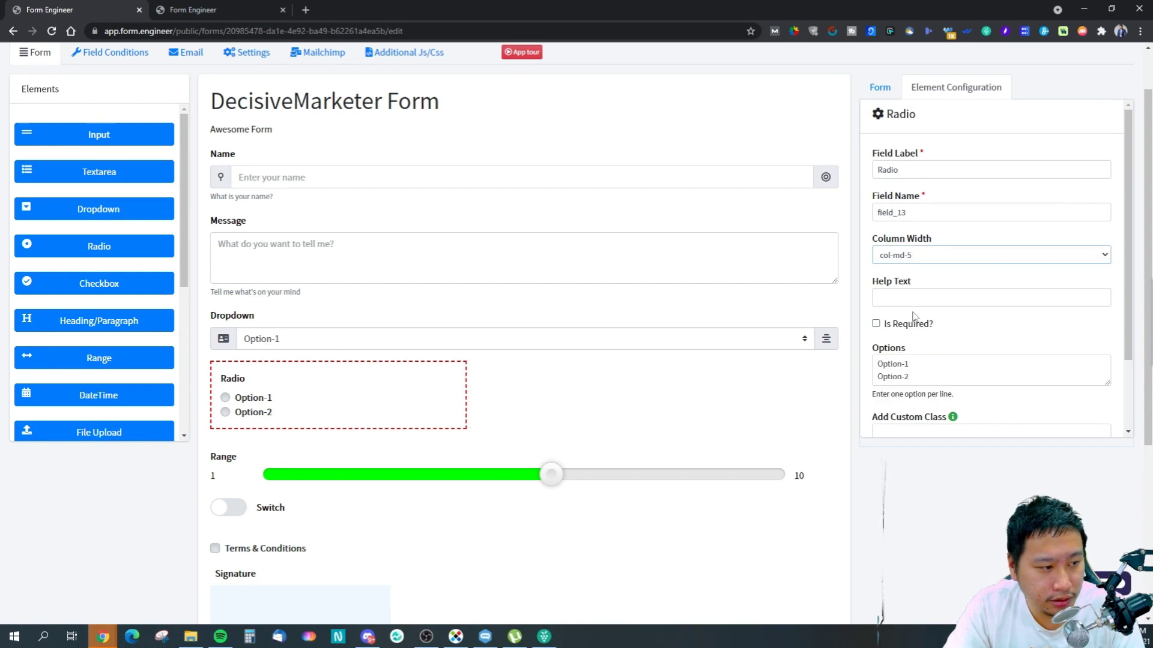
pyautogui.click(939, 258)
pyautogui.click(899, 396)
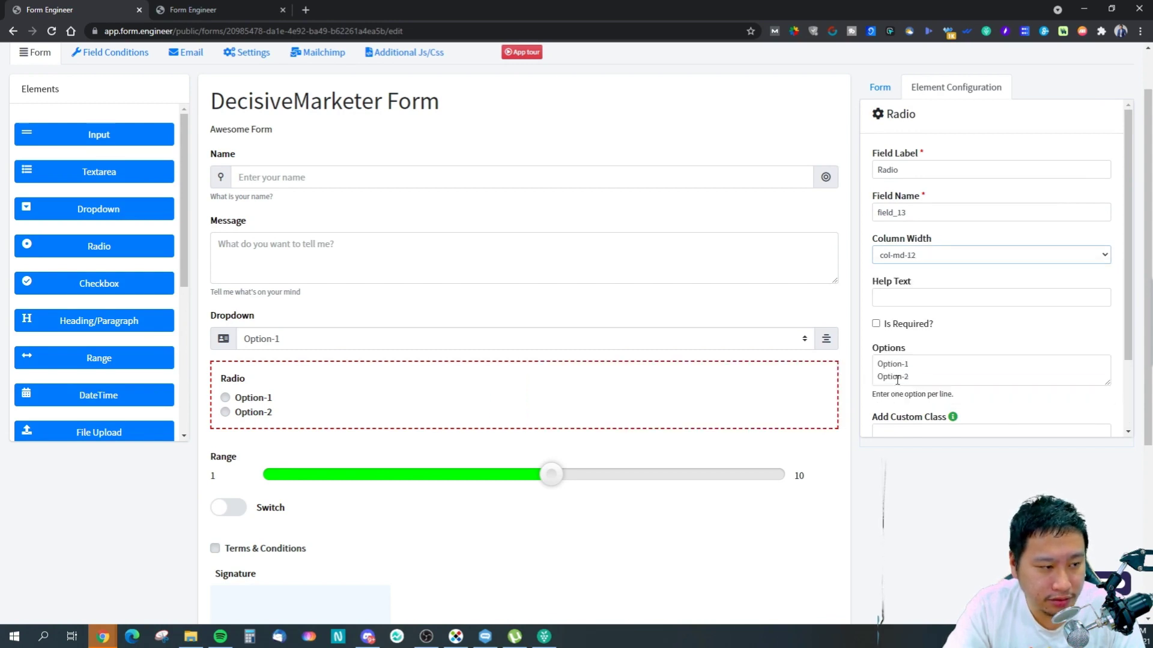
# Select the Radio element's first choice in the form preview and rename its options to "Option A" and "Option B"
pyautogui.click(913, 298)
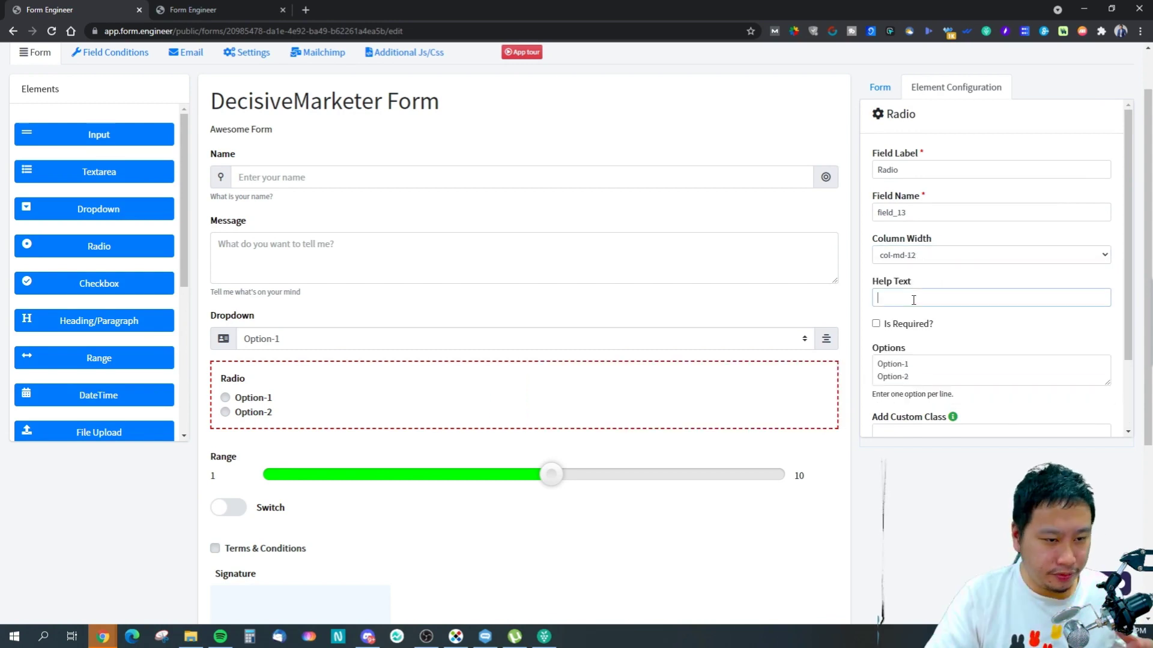
pyautogui.scroll(-1, 911, 330)
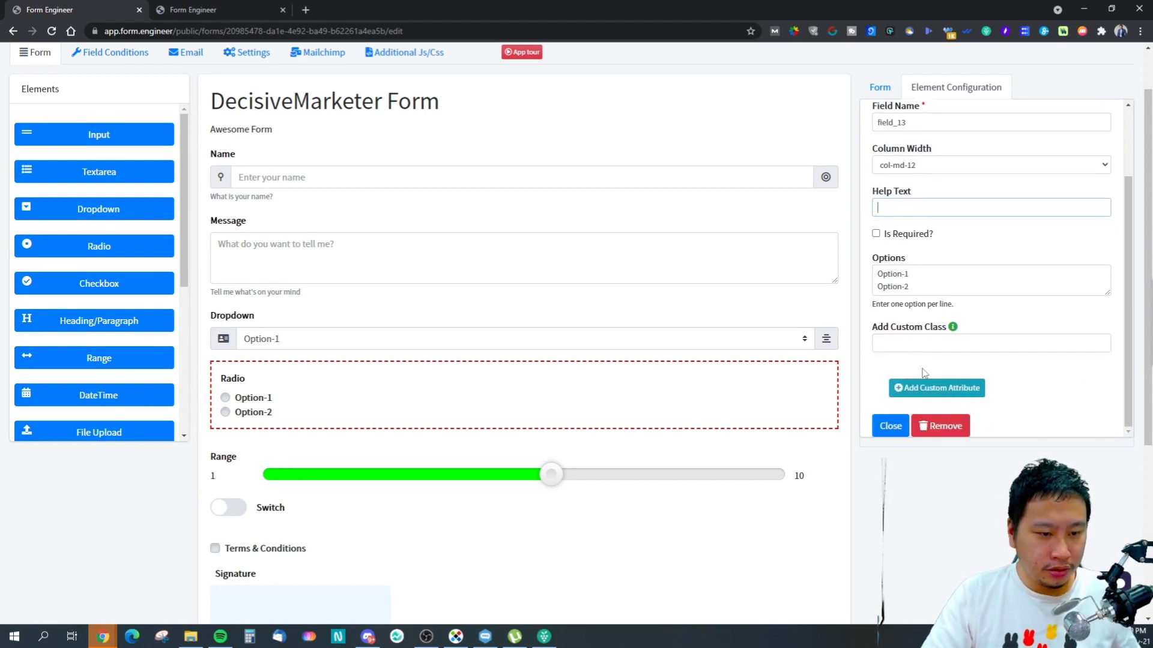
pyautogui.doubleClick(258, 401)
pyautogui.scroll(2, 937, 308)
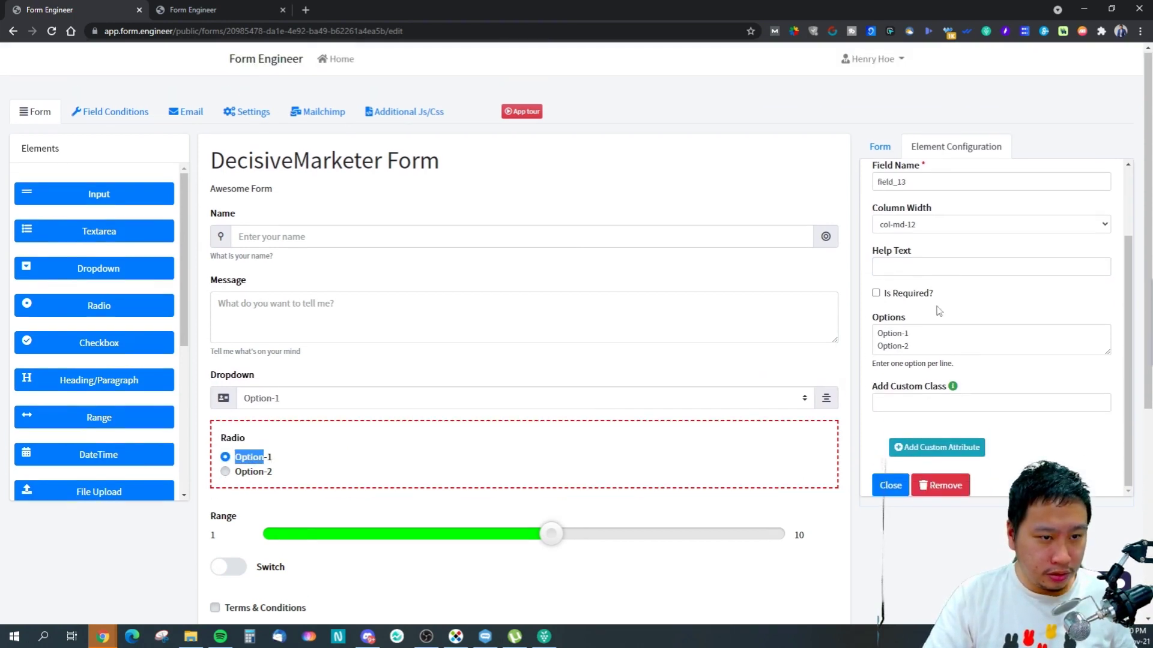
pyautogui.click(878, 156)
pyautogui.click(931, 152)
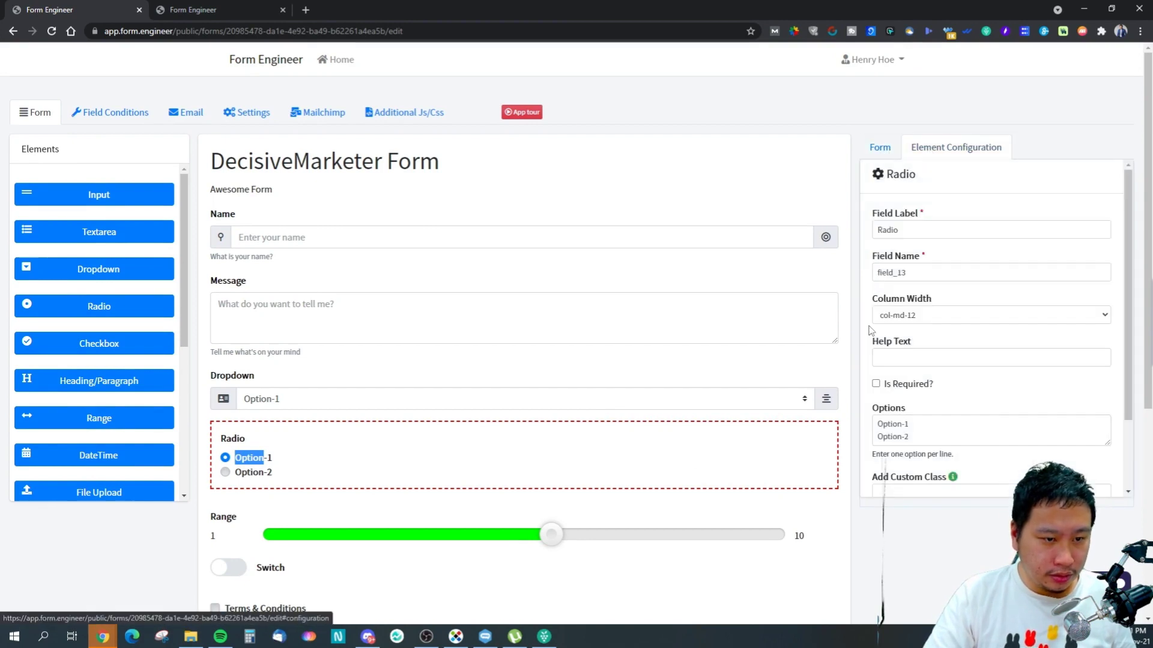
pyautogui.scroll(-2, 871, 331)
pyautogui.moveTo(927, 330); pyautogui.dragTo(878, 335)
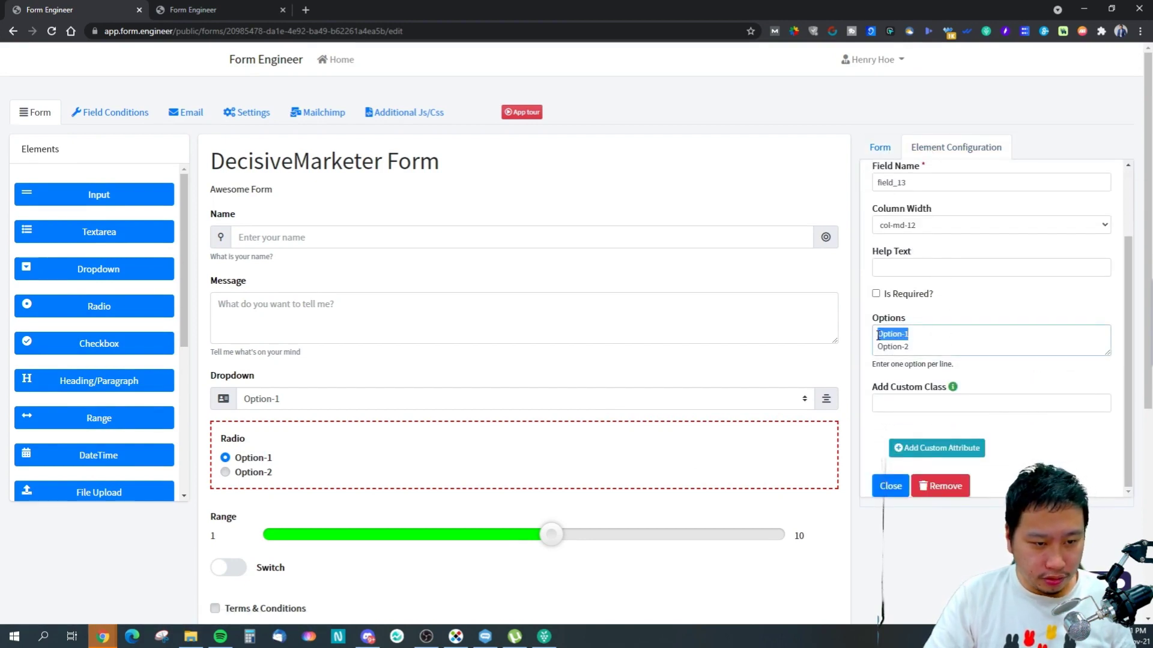
pyautogui.write('O')
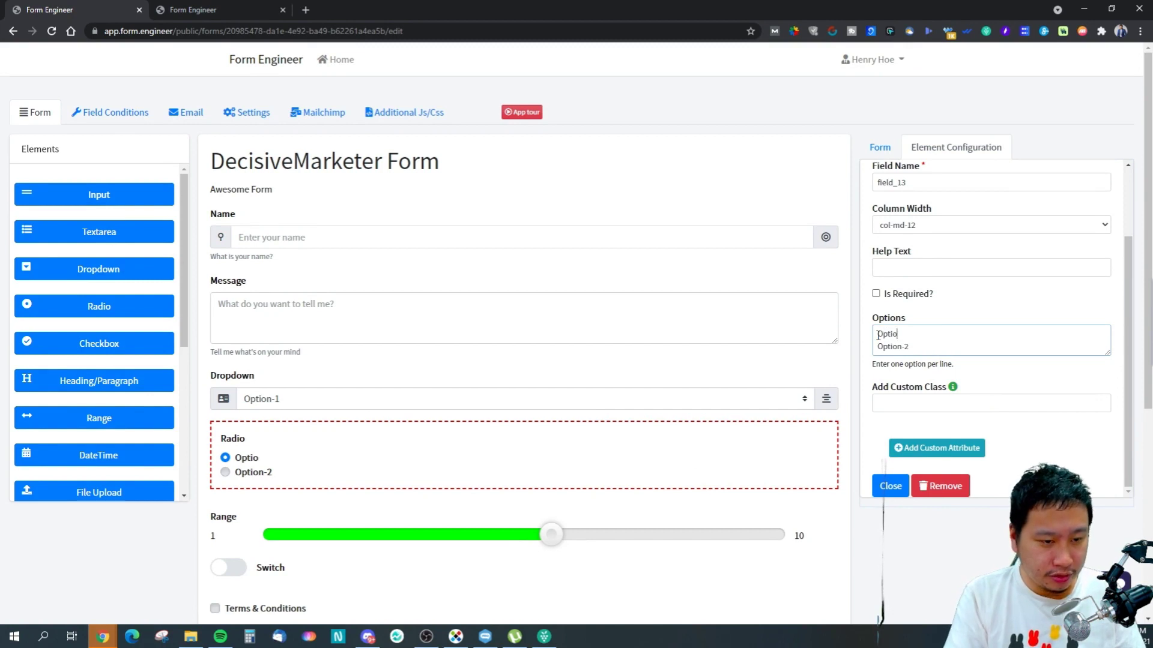
pyautogui.moveTo(909, 348); pyautogui.dragTo(880, 352)
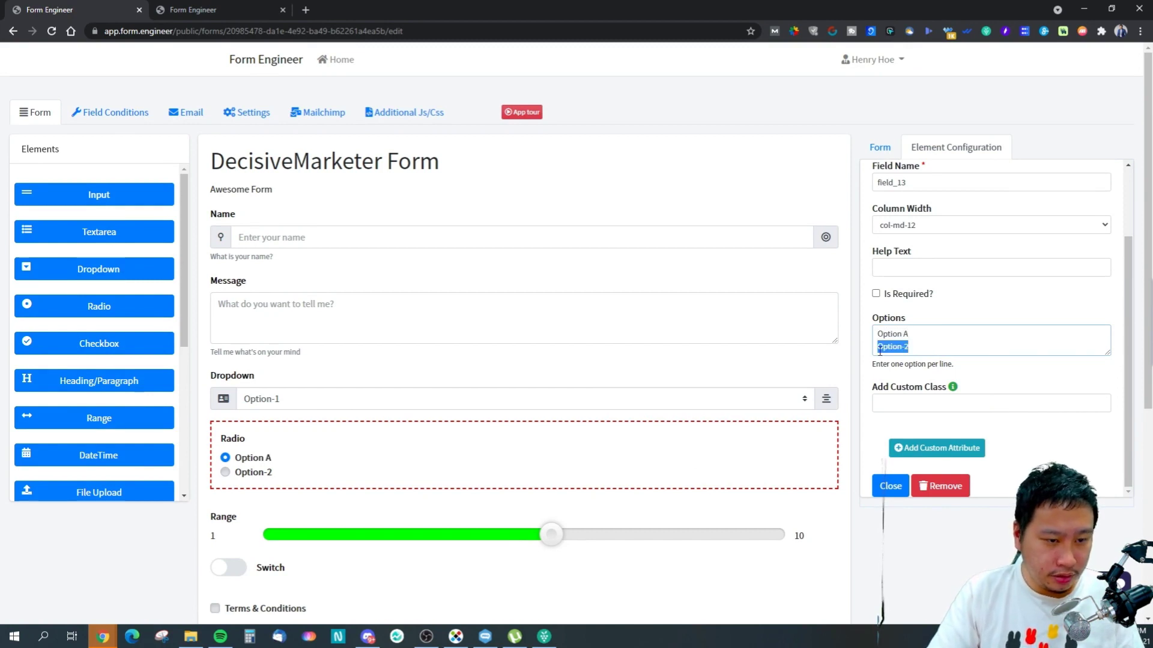
pyautogui.write('Optio')
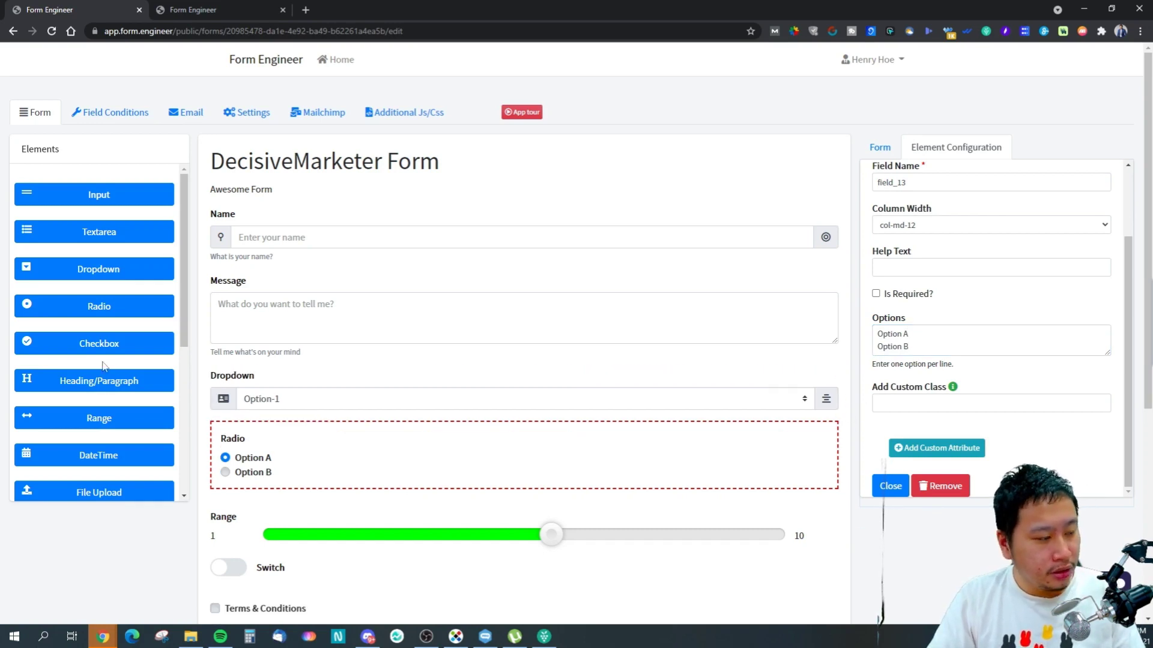
# Add a Checkbox element between the Radio and Range fields
pyautogui.scroll(-2, 103, 366)
pyautogui.moveTo(87, 230); pyautogui.dragTo(319, 515)
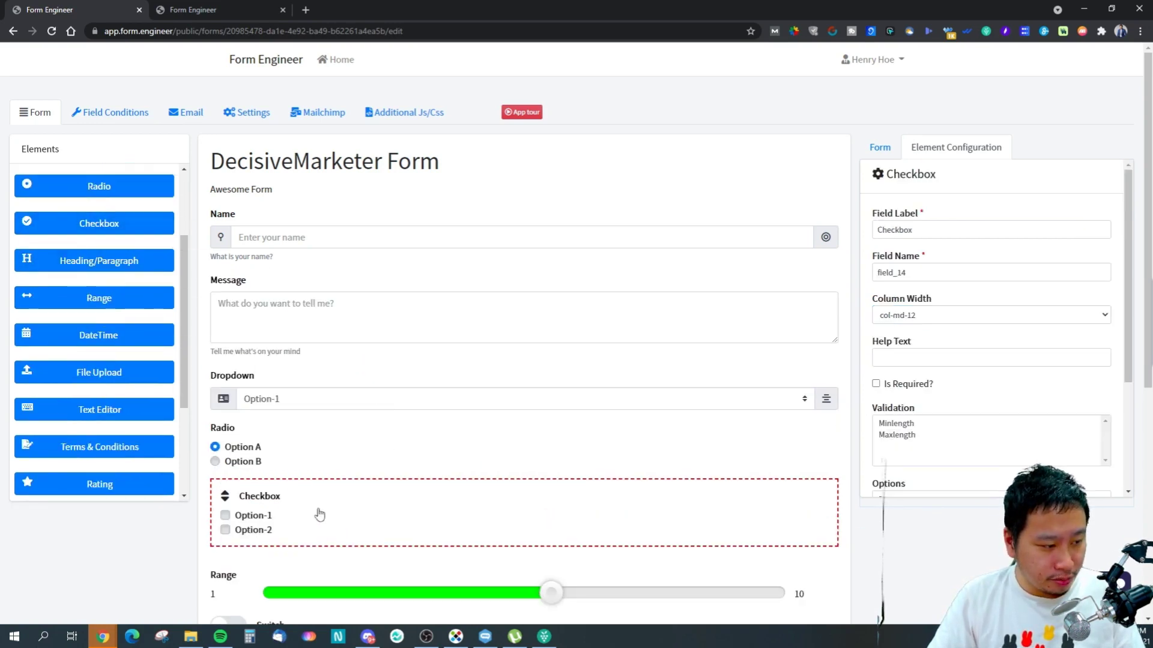
pyautogui.scroll(-2, 416, 497)
pyautogui.scroll(2, 900, 303)
pyautogui.scroll(-1, 751, 390)
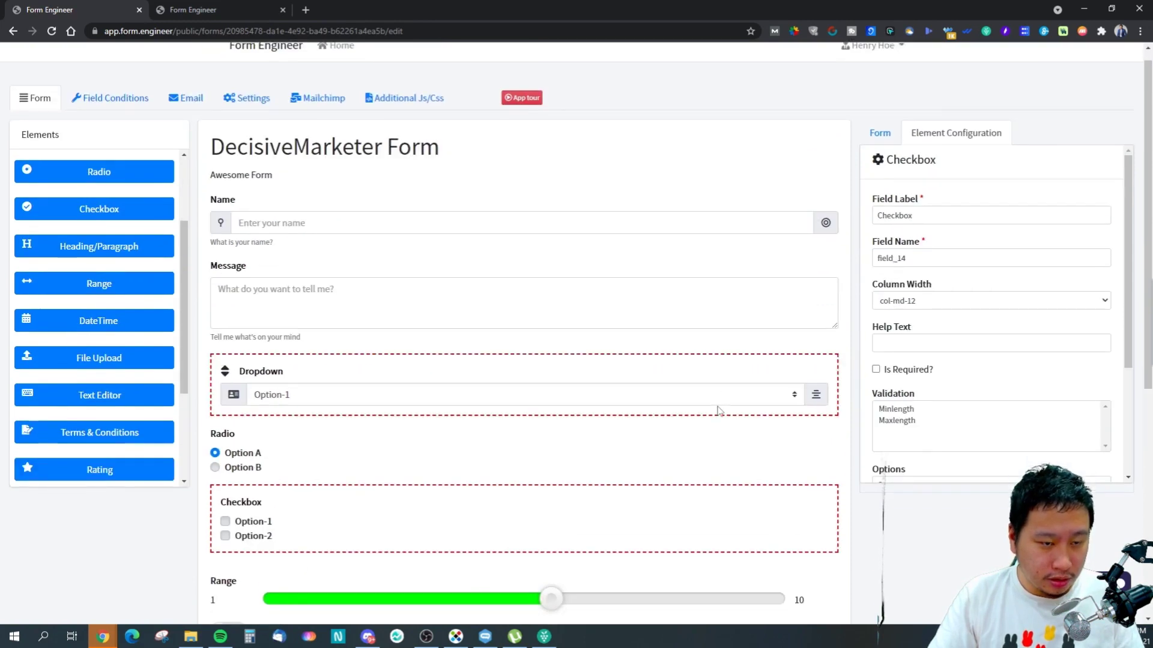
pyautogui.scroll(-2, 690, 390)
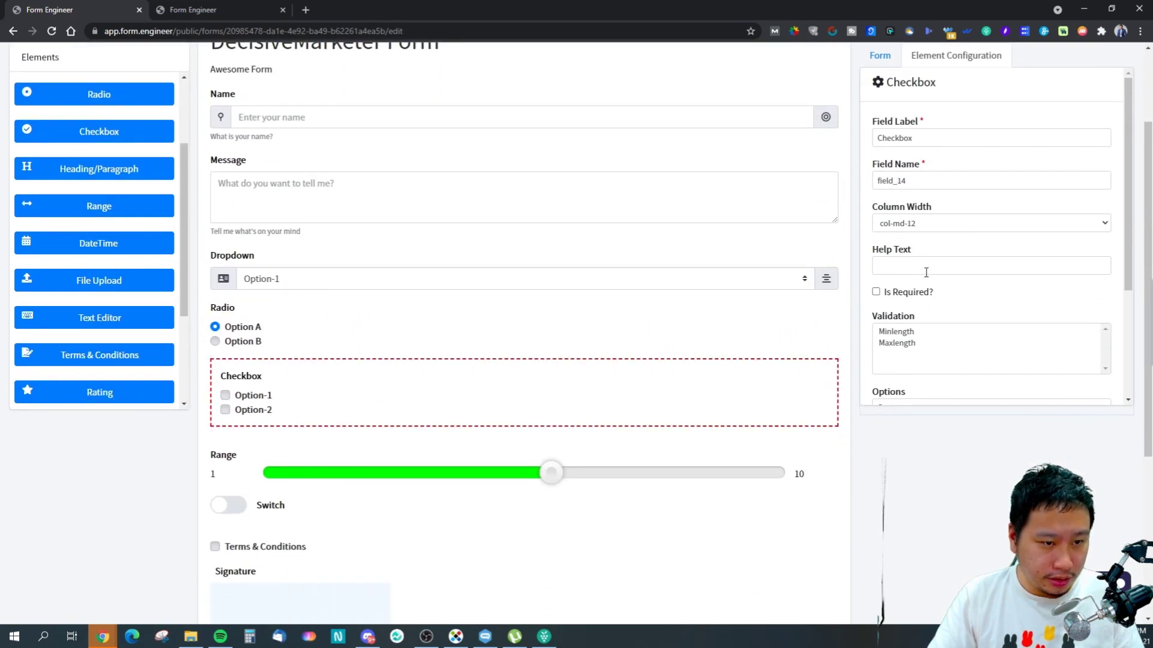
# Review the Checkbox element's configuration settings, including help text, validation, options and custom class
pyautogui.scroll(-2, 924, 316)
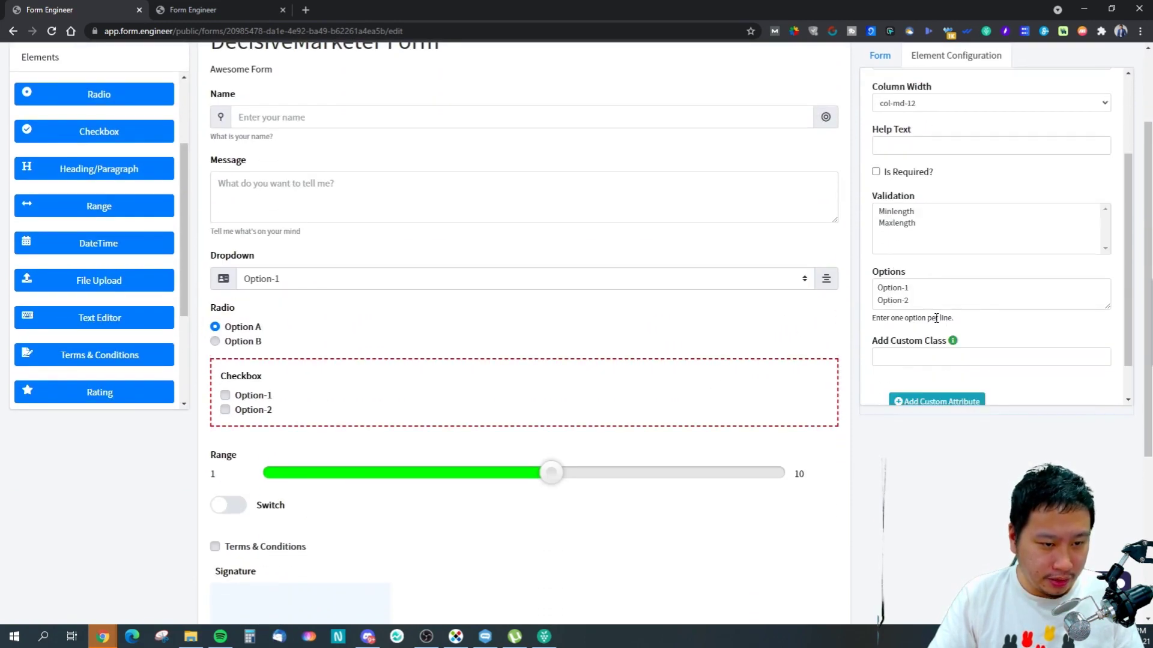
pyautogui.scroll(-1, 936, 318)
pyautogui.scroll(3, 937, 318)
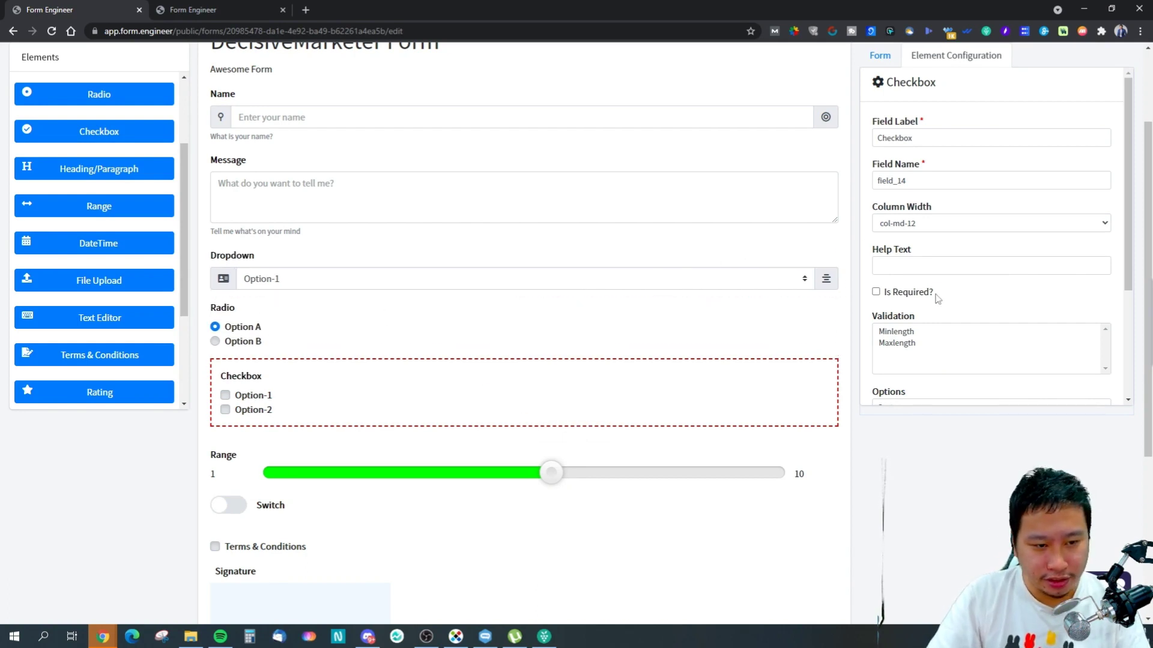
pyautogui.scroll(-3, 967, 334)
pyautogui.scroll(3, 967, 331)
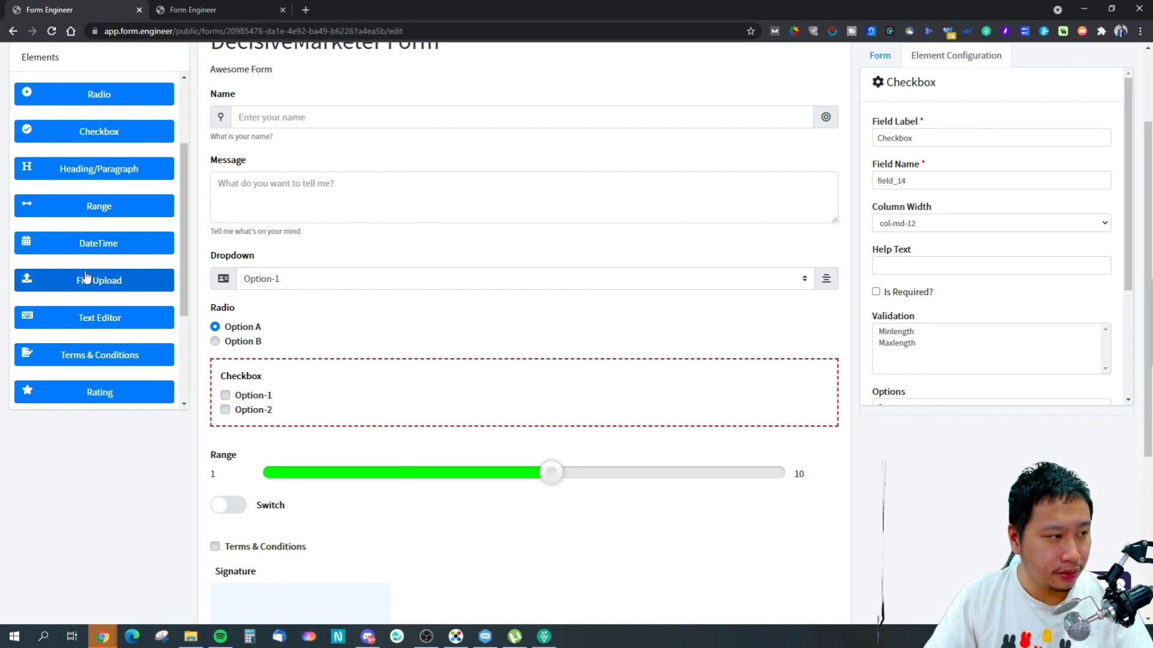
# Open the configuration of the "DecisiveMarketer Form" heading at the start of the form
pyautogui.scroll(2, 102, 278)
pyautogui.scroll(-1, 102, 270)
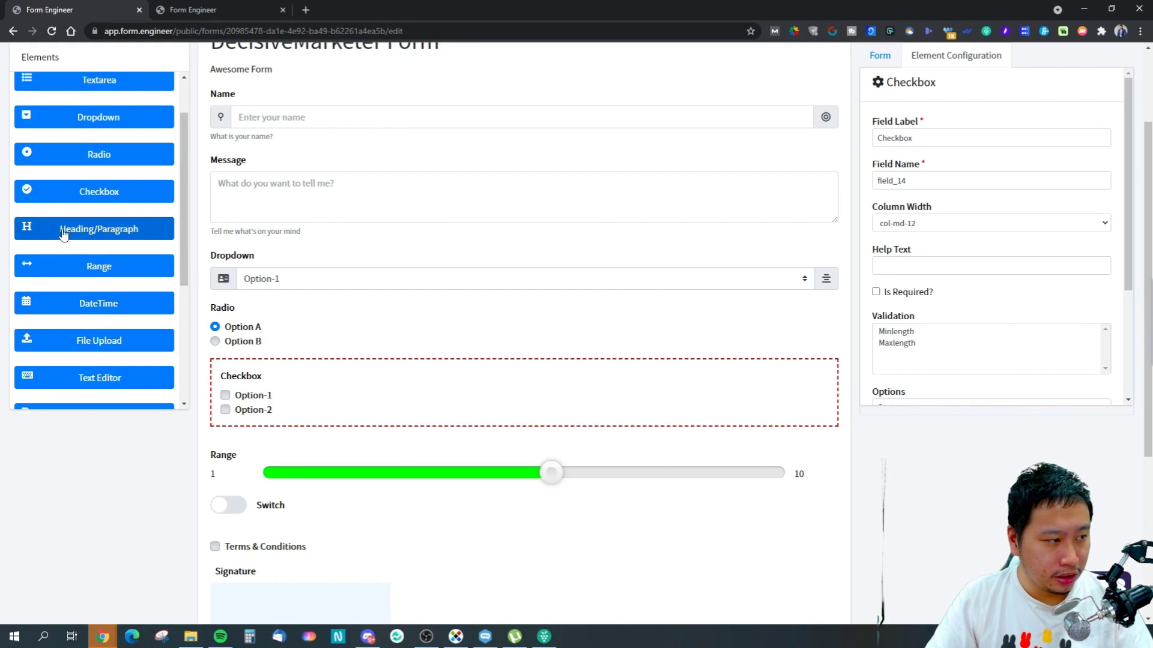
pyautogui.scroll(2, 193, 288)
pyautogui.click(252, 176)
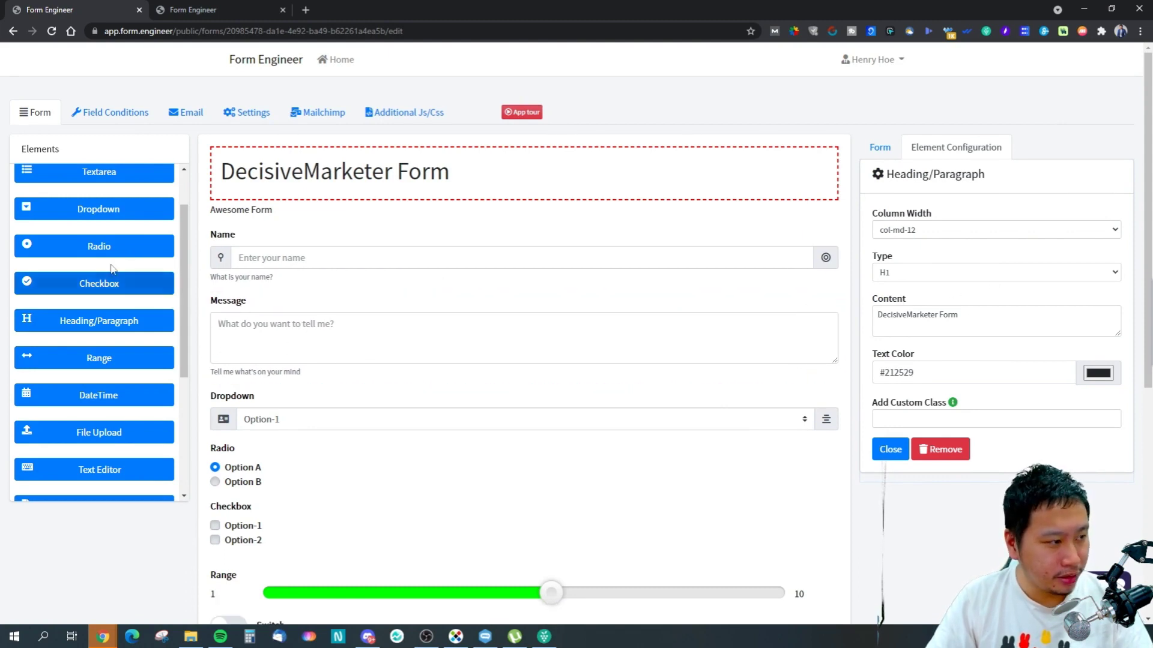
# Add a DateTime element between the Dropdown and Radio fields and open its calendar in the form preview
pyautogui.scroll(-1, 350, 348)
pyautogui.scroll(-2, 110, 360)
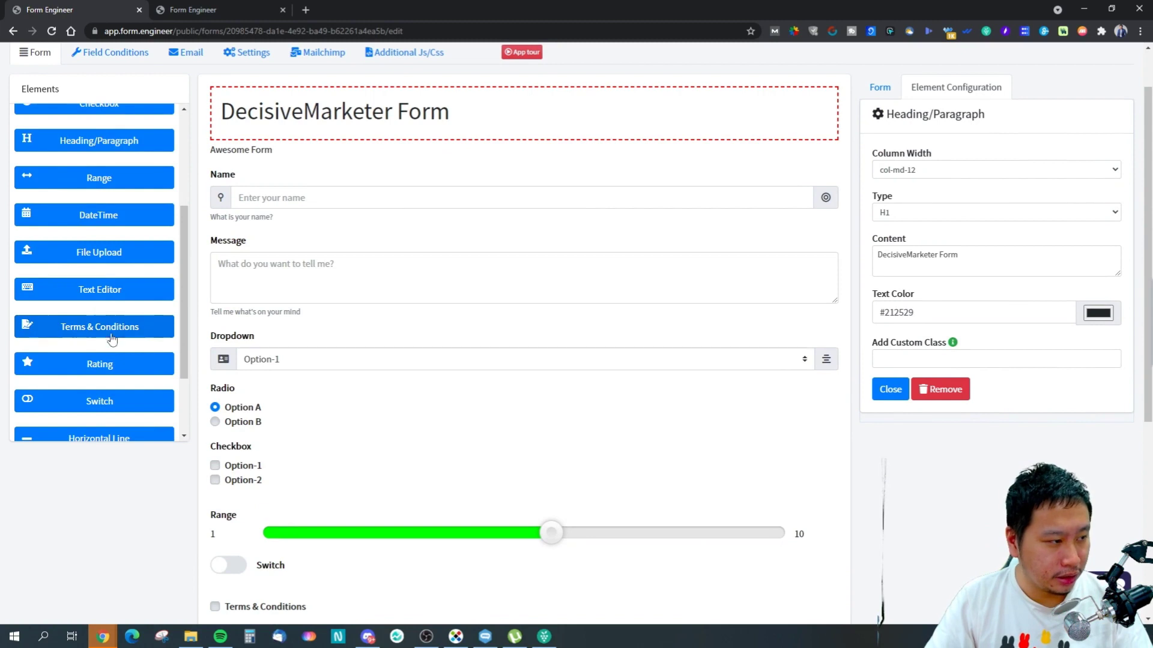
pyautogui.moveTo(105, 219); pyautogui.dragTo(280, 403)
pyautogui.click(262, 406)
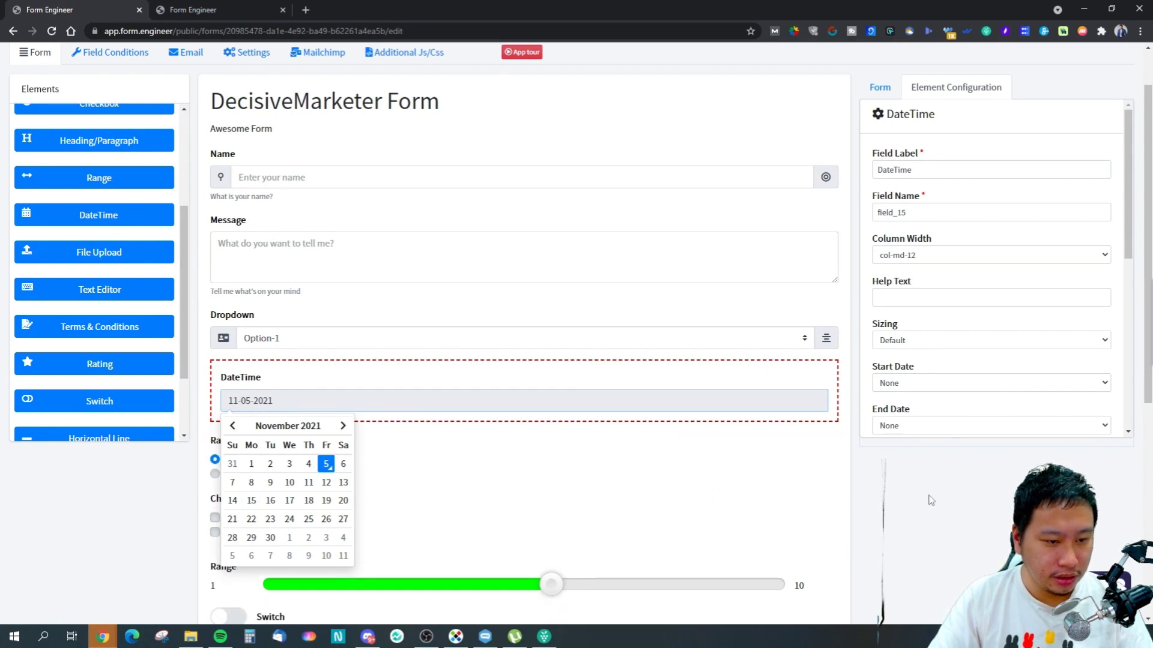
# Set the DateTime element's start date to Today and its column width to col-md-3
pyautogui.click(899, 384)
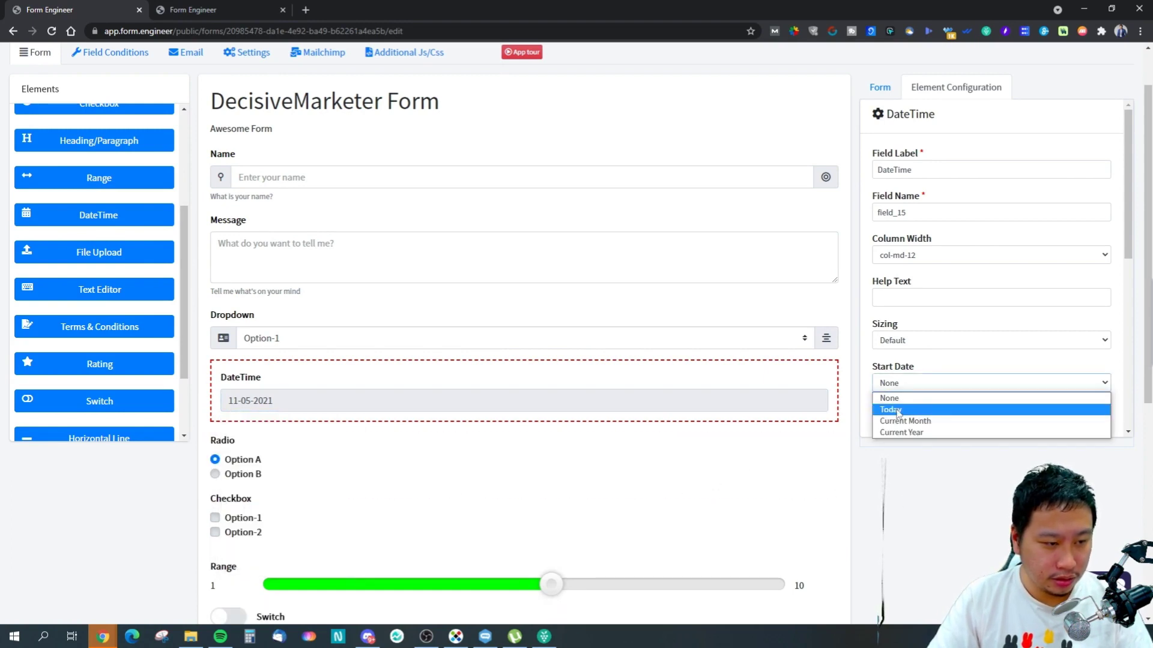
pyautogui.click(897, 410)
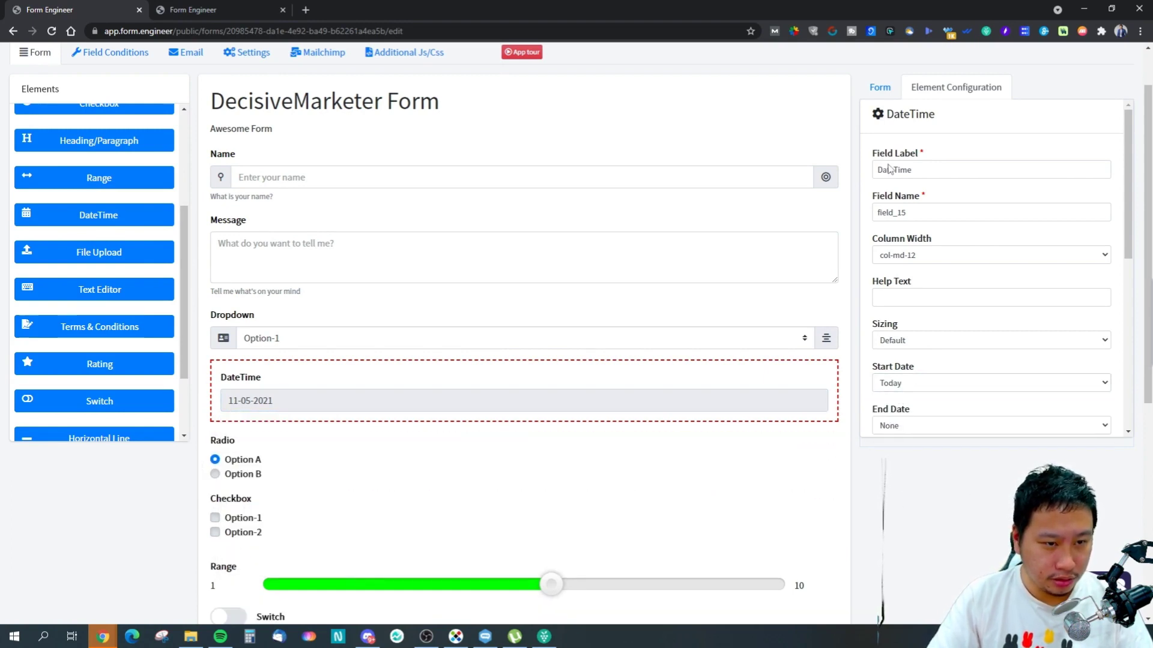
pyautogui.click(921, 256)
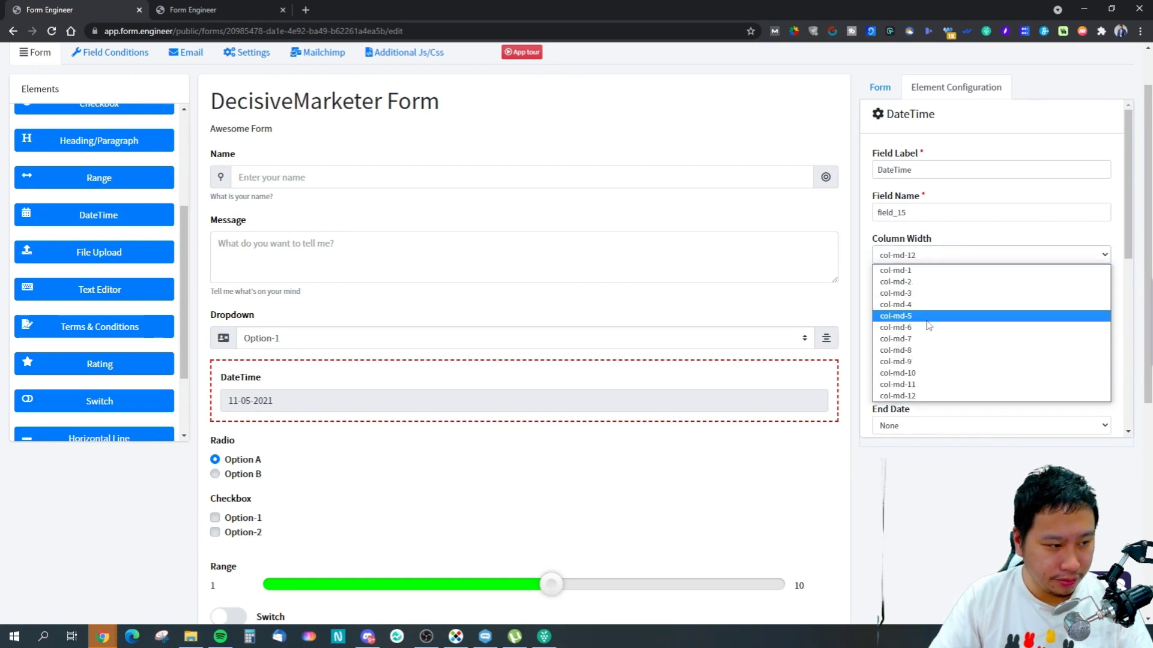
pyautogui.click(916, 292)
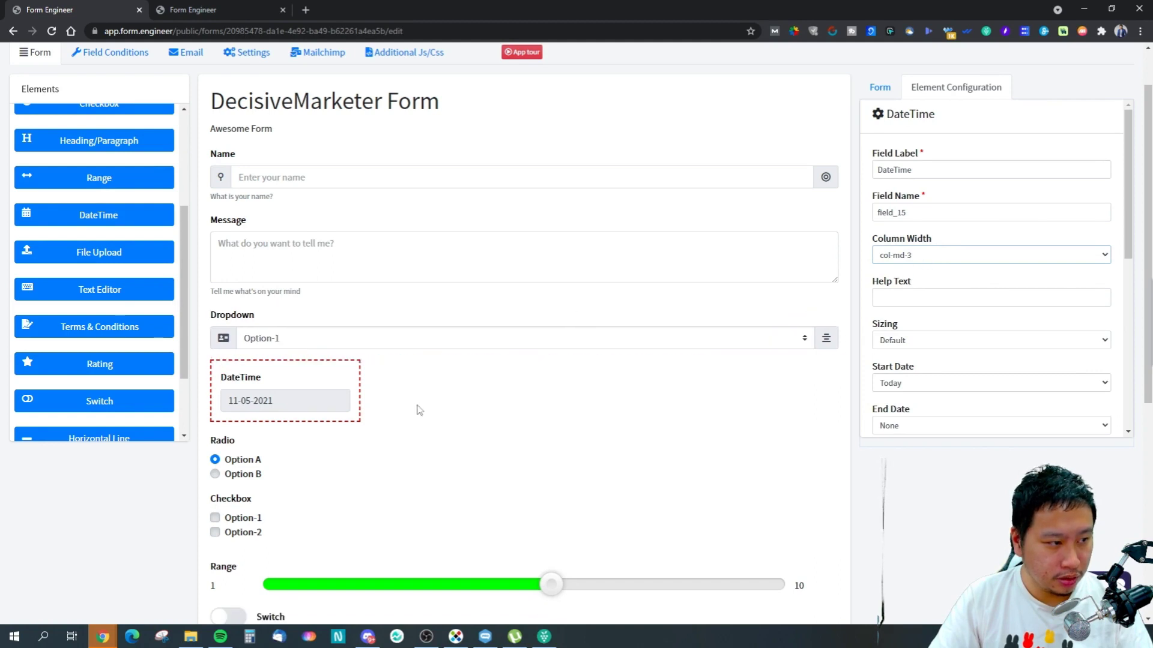
pyautogui.scroll(-2, 24, 348)
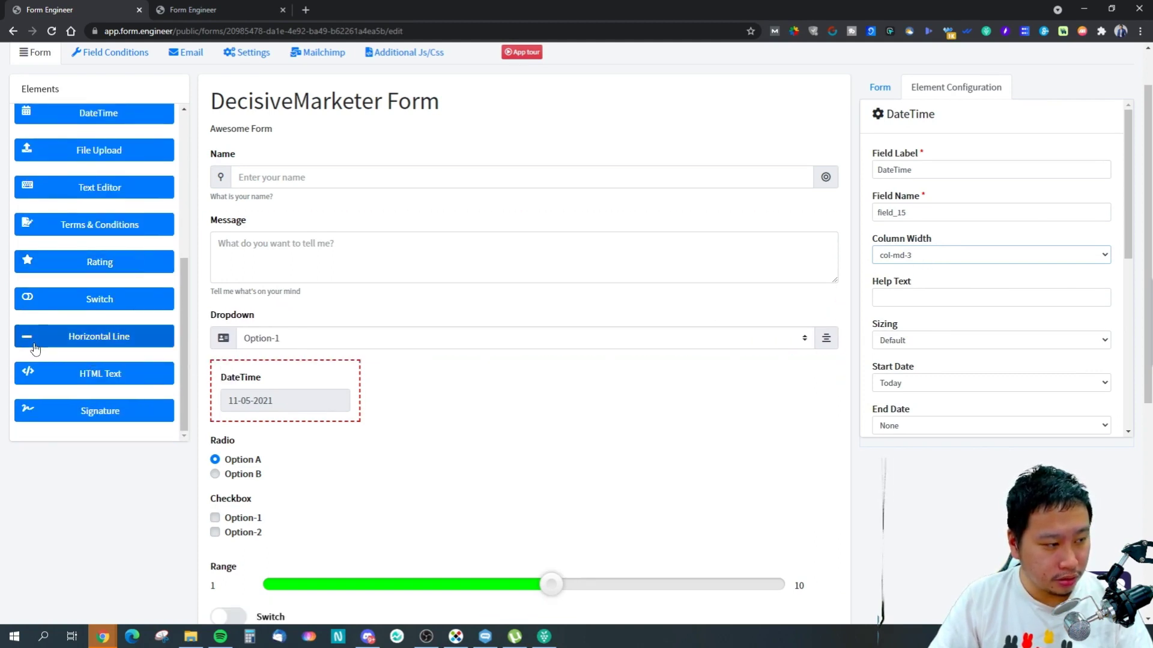
pyautogui.scroll(4, 35, 348)
pyautogui.scroll(-3, 36, 342)
pyautogui.scroll(-1, 38, 336)
pyautogui.scroll(1, 90, 339)
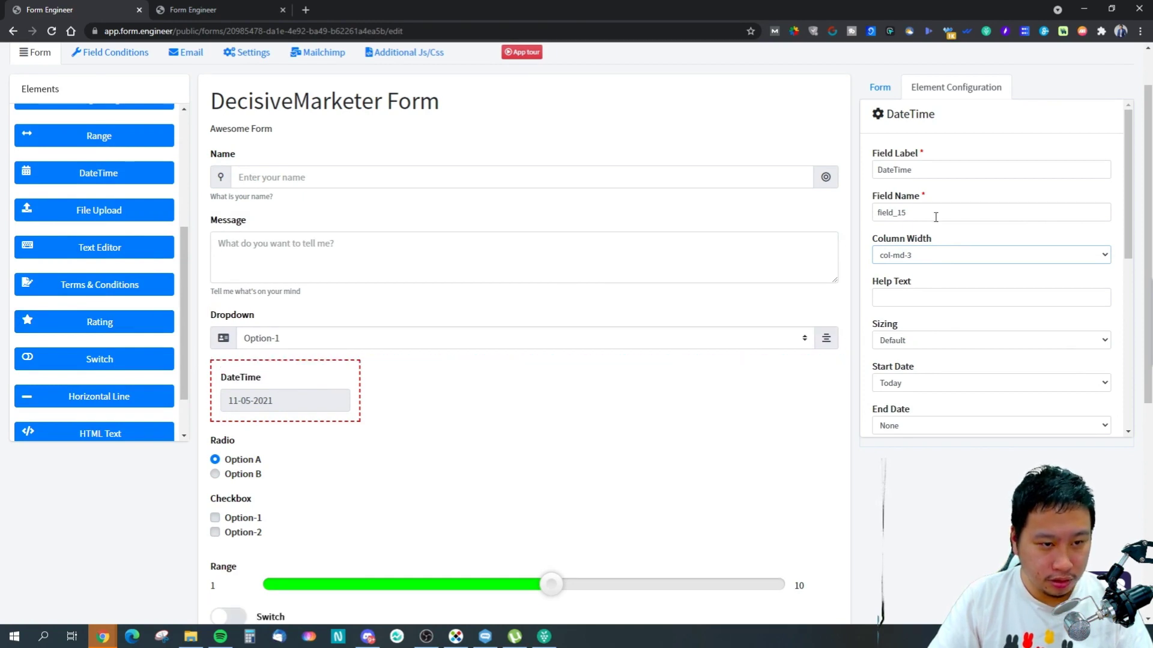
# Check the sizing choices of the DateTime element and keep Default
pyautogui.click(930, 341)
pyautogui.click(931, 342)
pyautogui.click(919, 340)
pyautogui.click(904, 378)
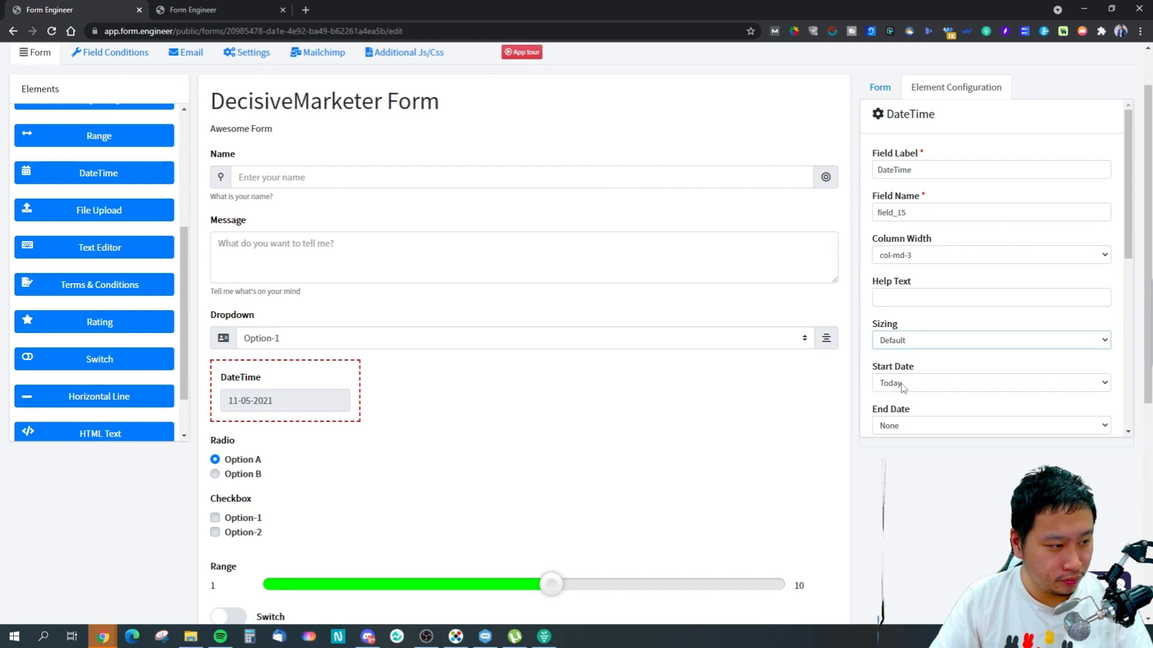
pyautogui.click(909, 337)
pyautogui.click(900, 357)
# Try Current Month as the DateTime element's start date, check its calendar, and return the start date to Today
pyautogui.click(900, 383)
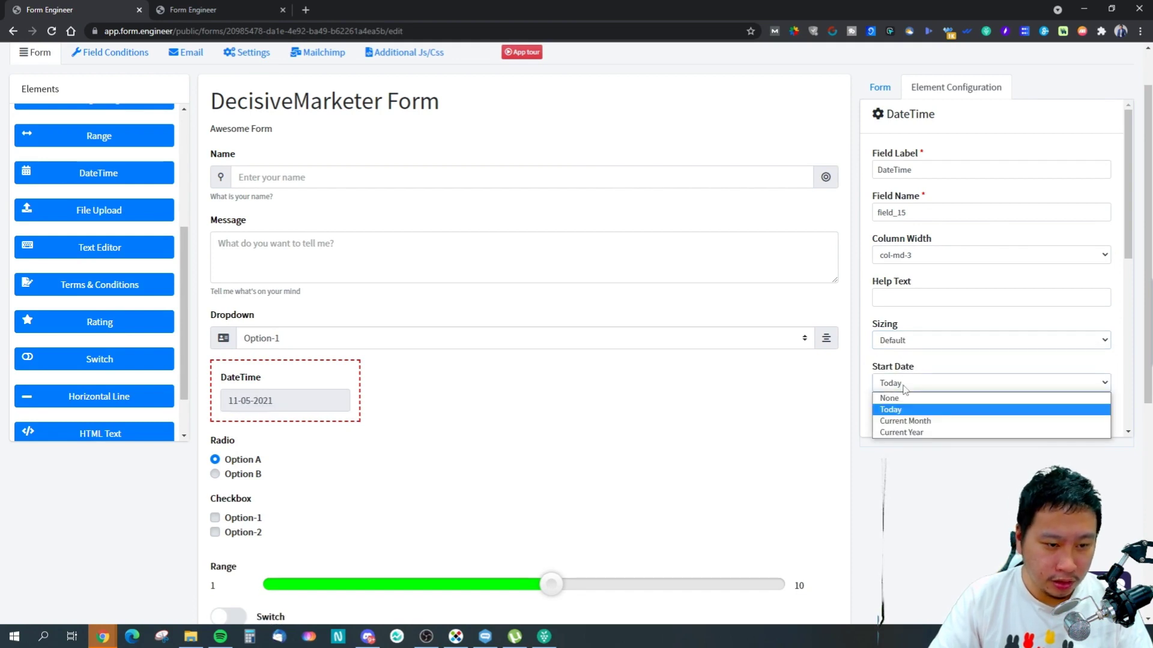
pyautogui.click(903, 421)
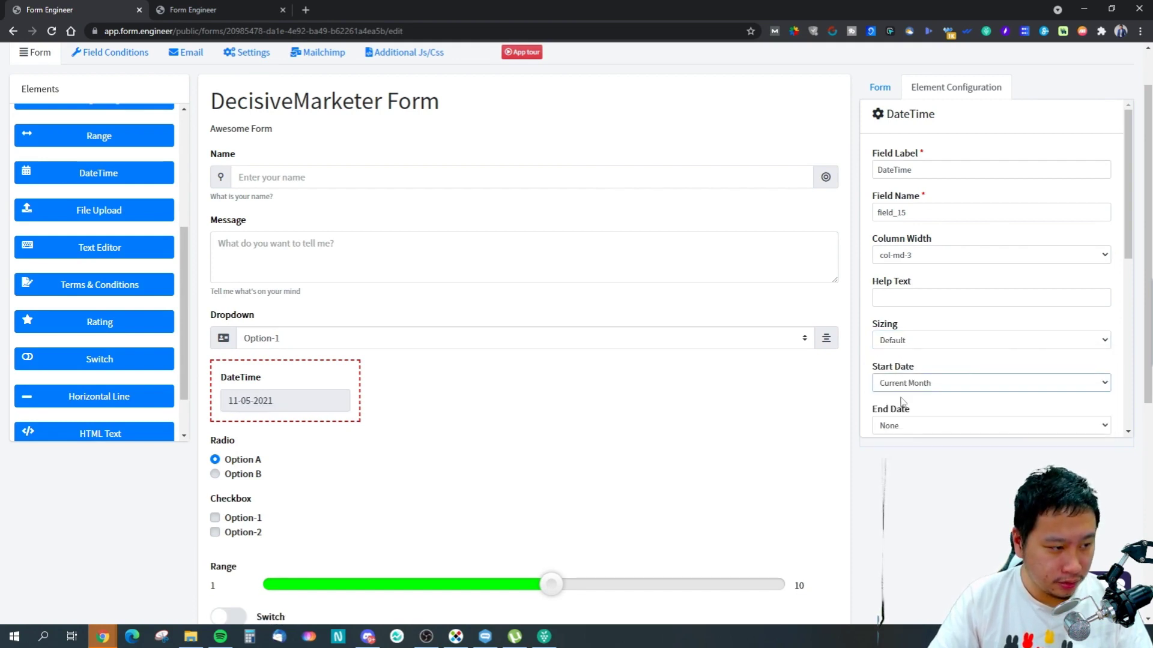
pyautogui.click(275, 397)
pyautogui.click(452, 397)
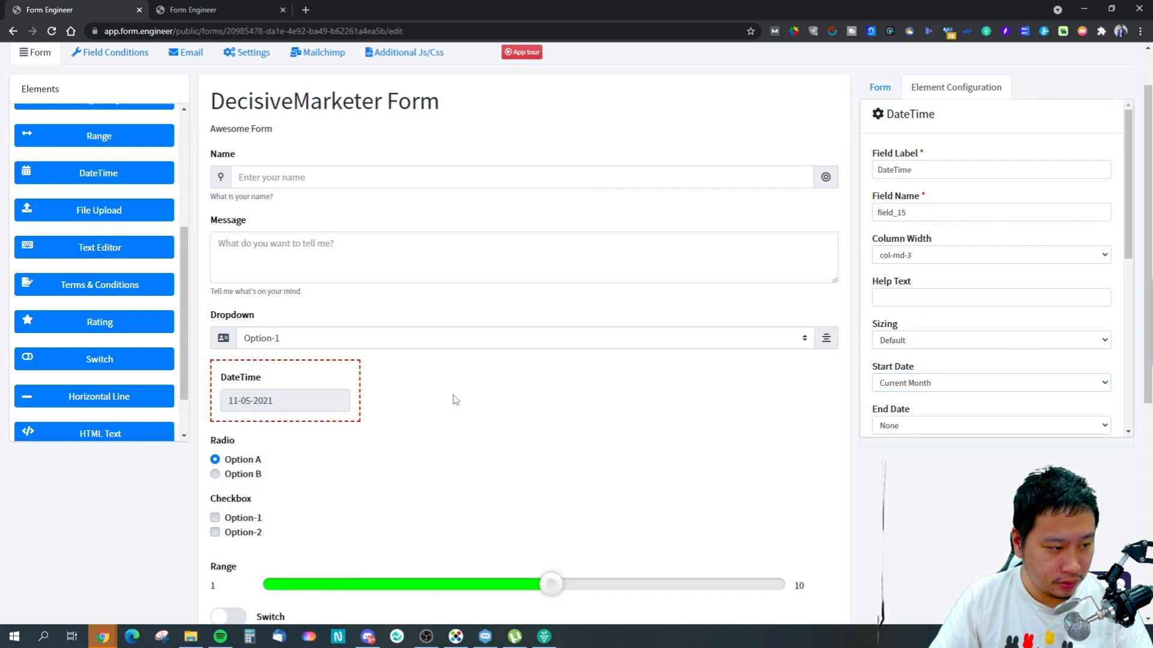
pyautogui.click(929, 385)
pyautogui.click(908, 410)
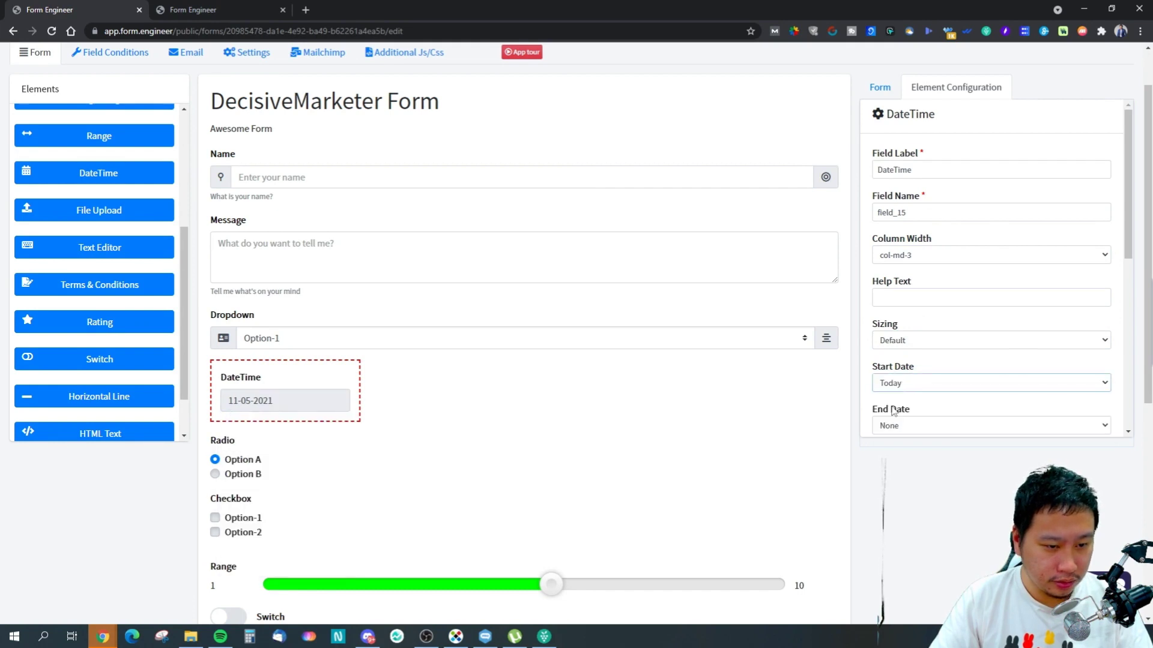
# Set the DateTime element's end date to Today
pyautogui.click(906, 427)
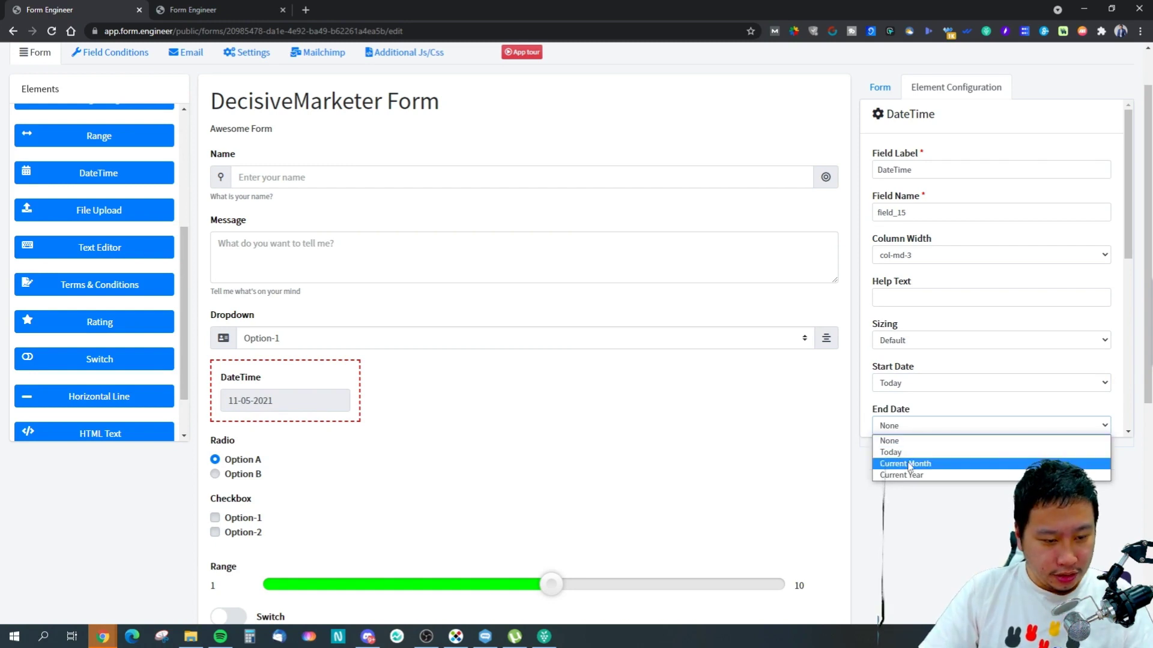
pyautogui.click(913, 452)
pyautogui.scroll(-3, 917, 427)
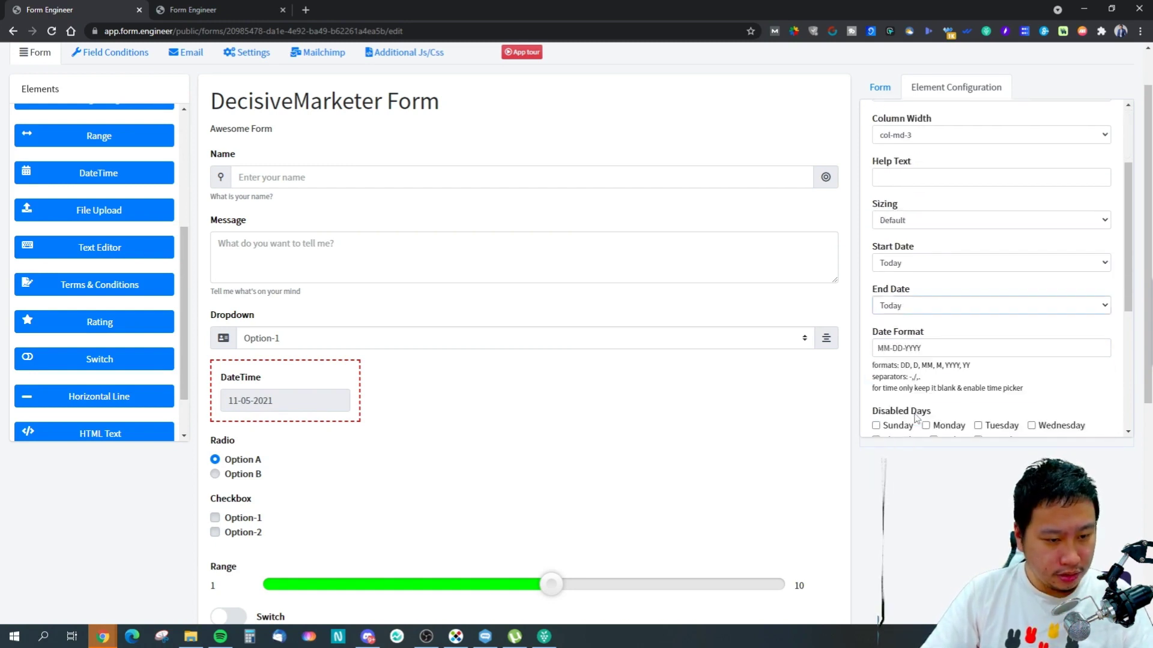
pyautogui.scroll(2, 907, 390)
pyautogui.click(901, 366)
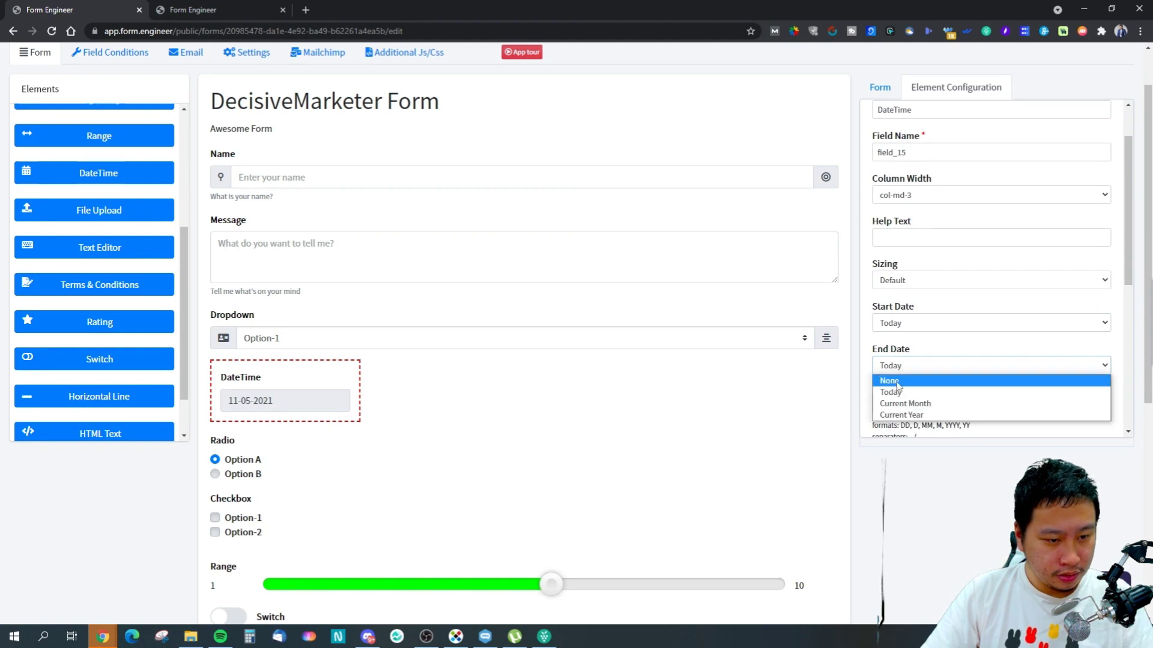
pyautogui.click(897, 392)
# Enable the time picker for the DateTime element
pyautogui.scroll(-3, 917, 390)
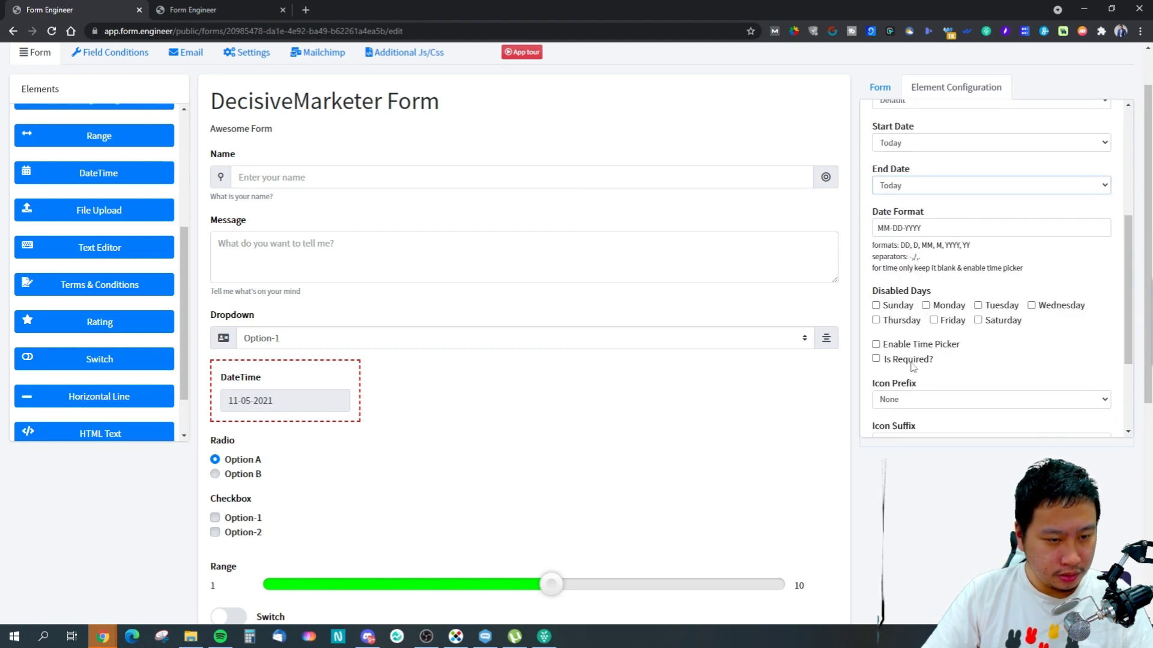
pyautogui.scroll(-3, 889, 360)
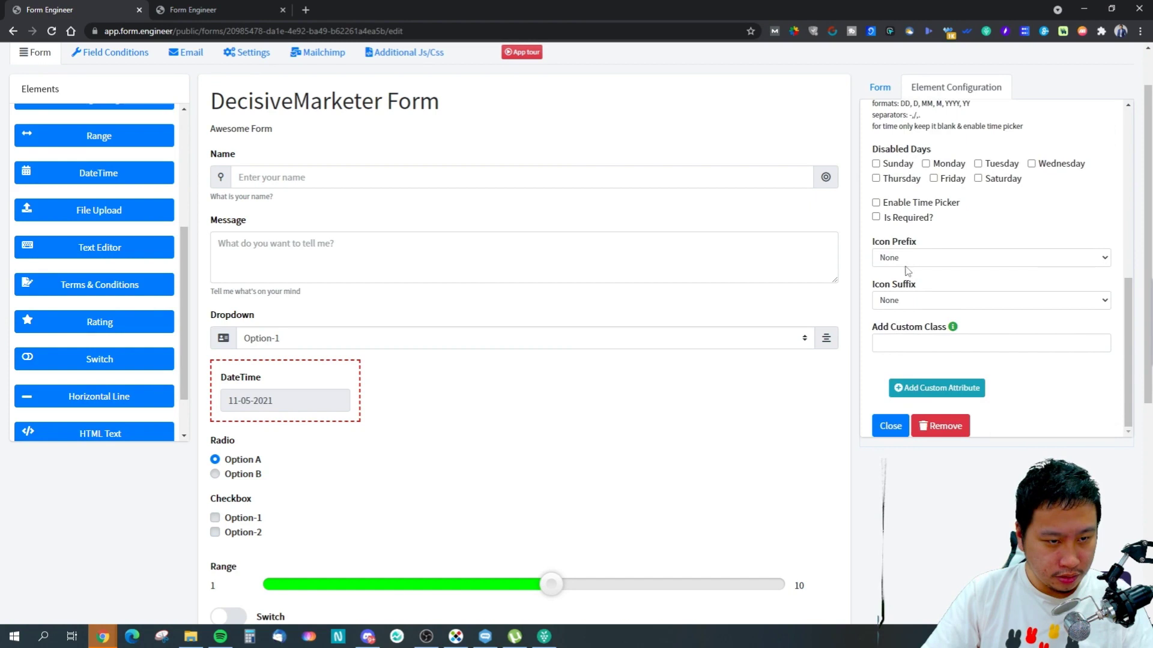
pyautogui.scroll(1, 894, 304)
pyautogui.click(877, 262)
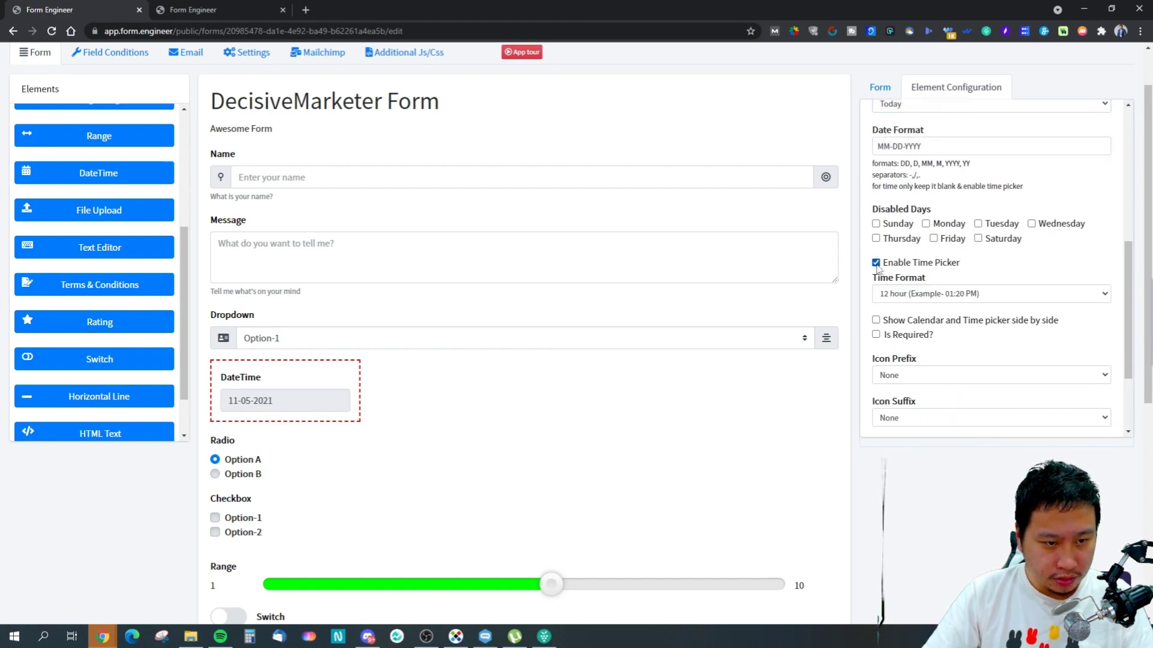
pyautogui.click(876, 263)
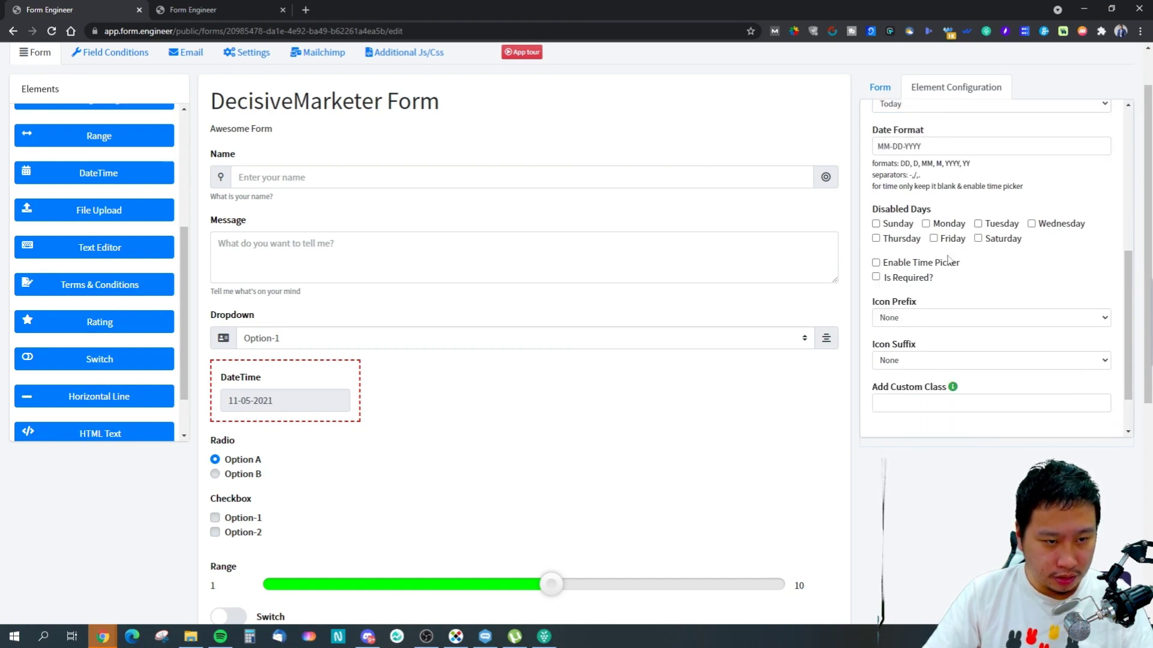
pyautogui.click(877, 263)
# Check the time format choices of the DateTime element and select the 12 hour format
pyautogui.click(913, 295)
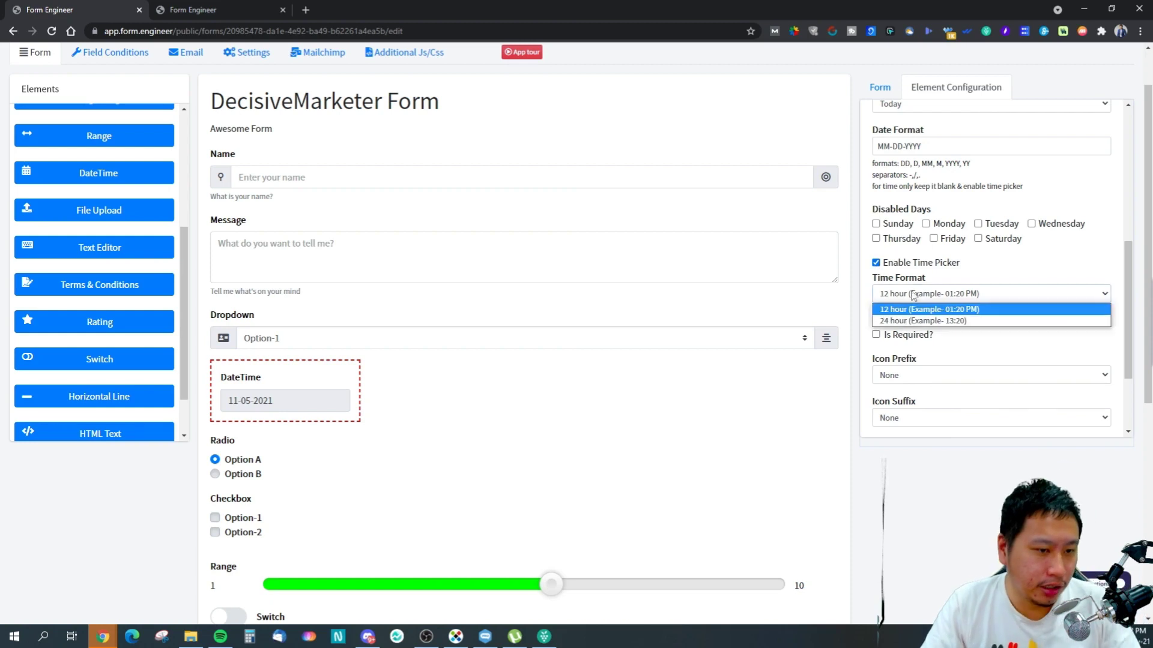
pyautogui.click(901, 308)
pyautogui.click(907, 295)
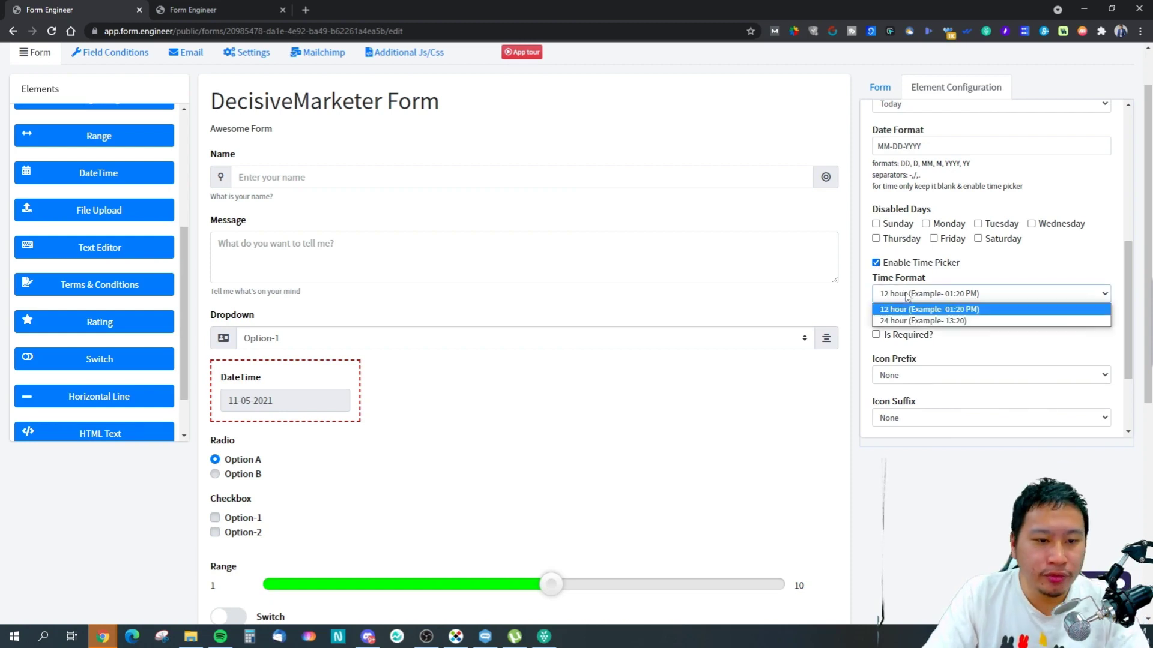
pyautogui.click(1012, 264)
pyautogui.rightClick(940, 267)
pyautogui.click(936, 264)
pyautogui.click(934, 264)
pyautogui.click(934, 263)
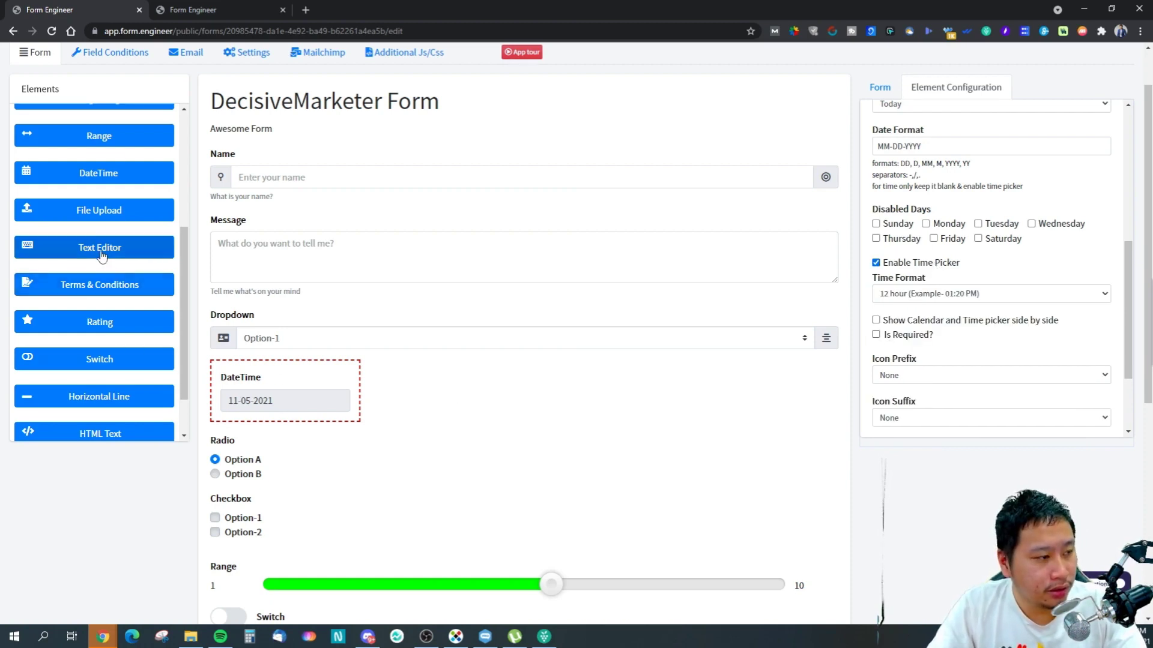
# Add a File Upload element between the DateTime and Radio fields and select its drop area
pyautogui.moveTo(99, 210); pyautogui.dragTo(334, 414)
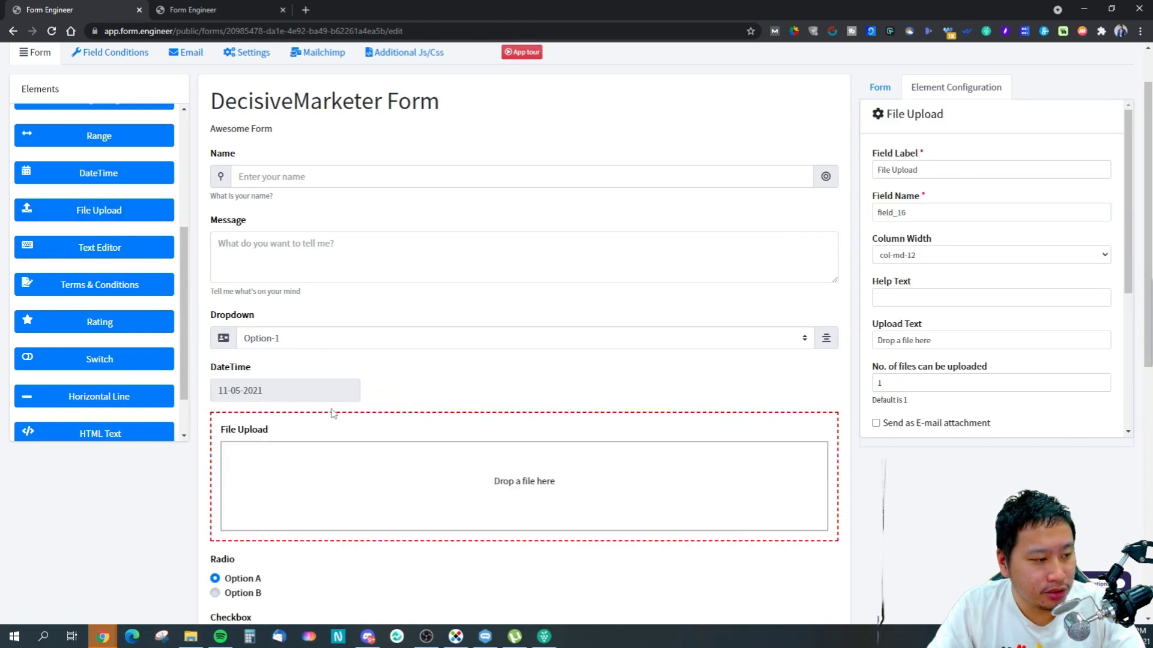
pyautogui.click(494, 447)
pyautogui.click(489, 478)
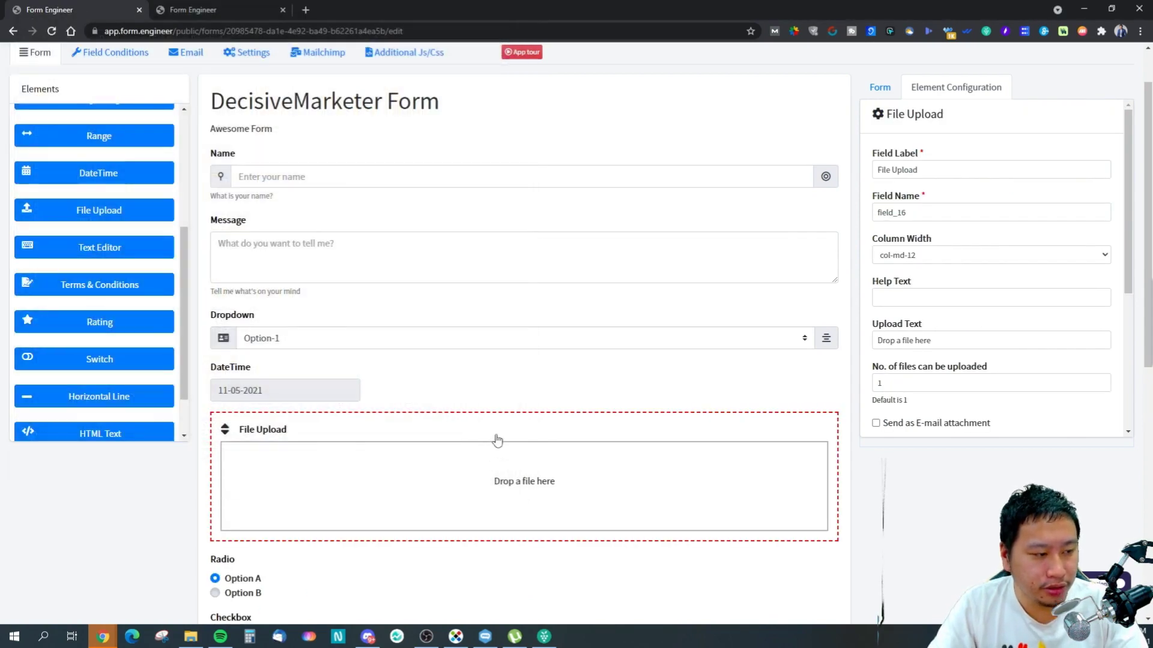
# Review the File Upload element's settings, including number of files, e-mail attachment, file size limit and allowed file types
pyautogui.scroll(1, 963, 262)
pyautogui.scroll(-1, 965, 264)
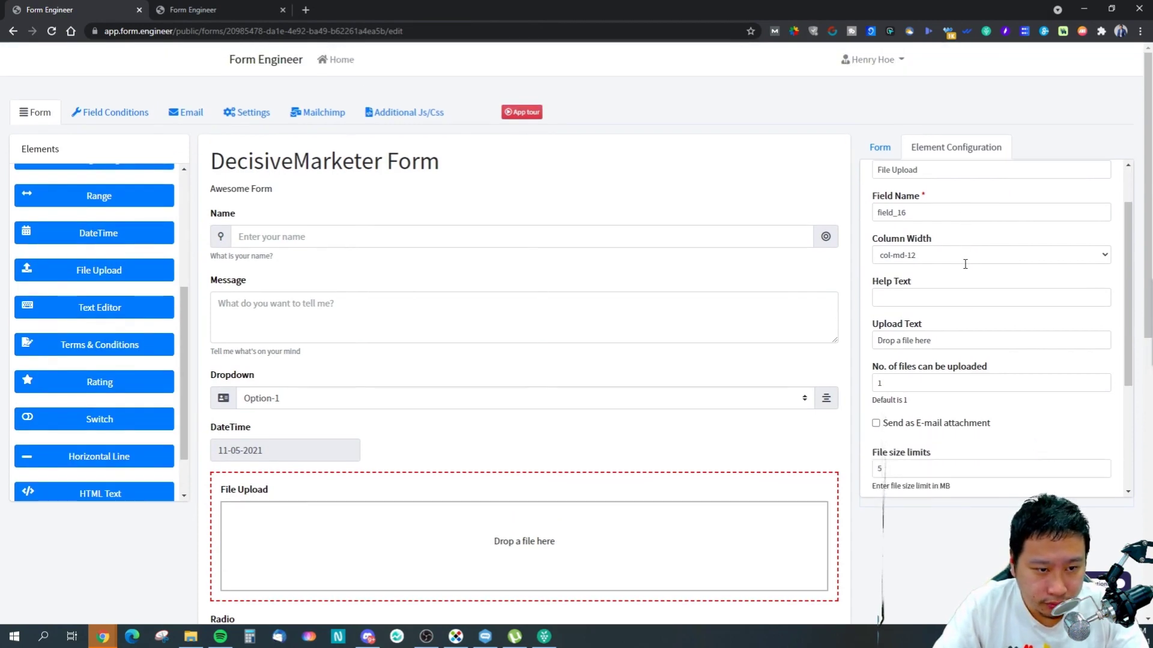
pyautogui.scroll(-3, 965, 264)
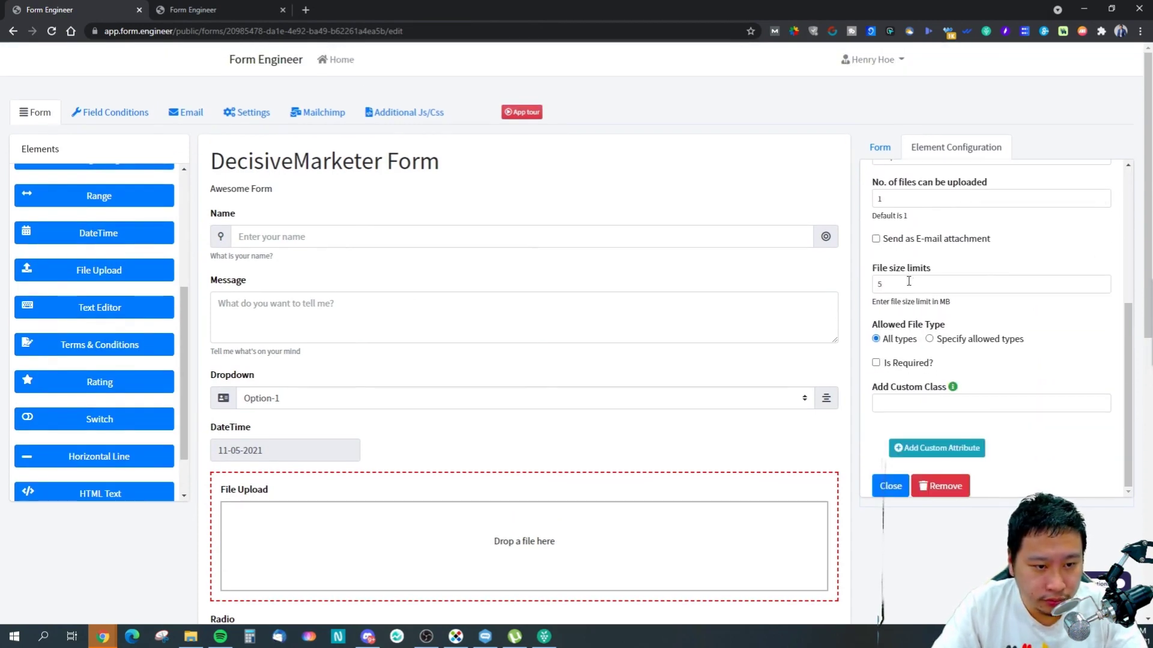
pyautogui.scroll(1, 898, 320)
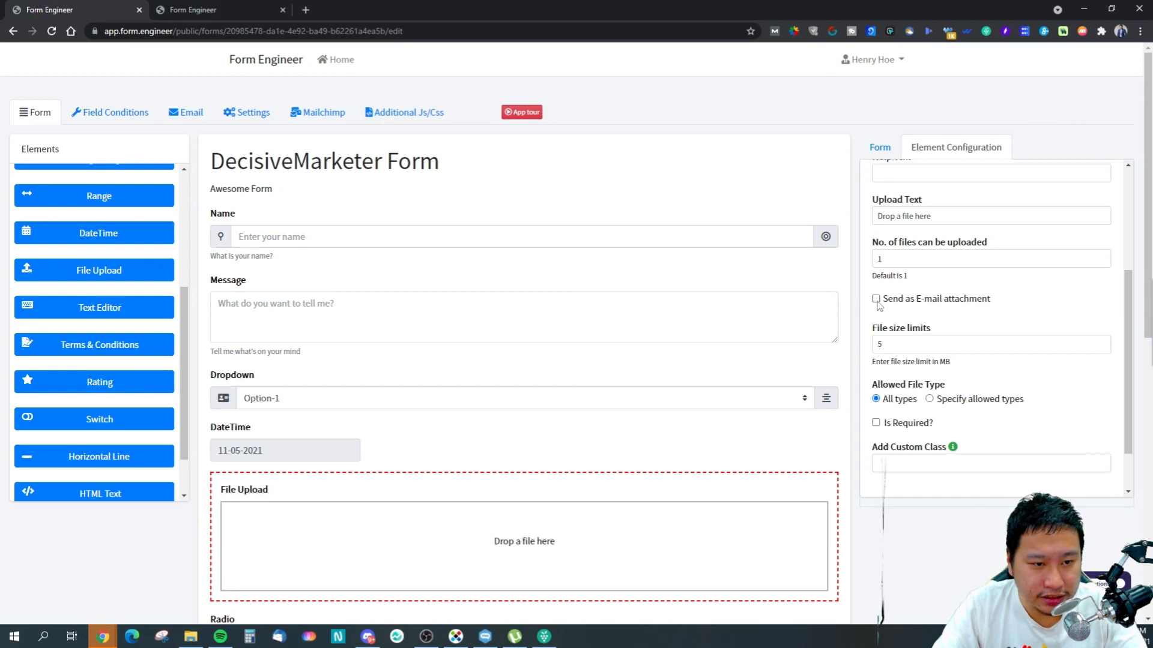
pyautogui.scroll(-1, 925, 346)
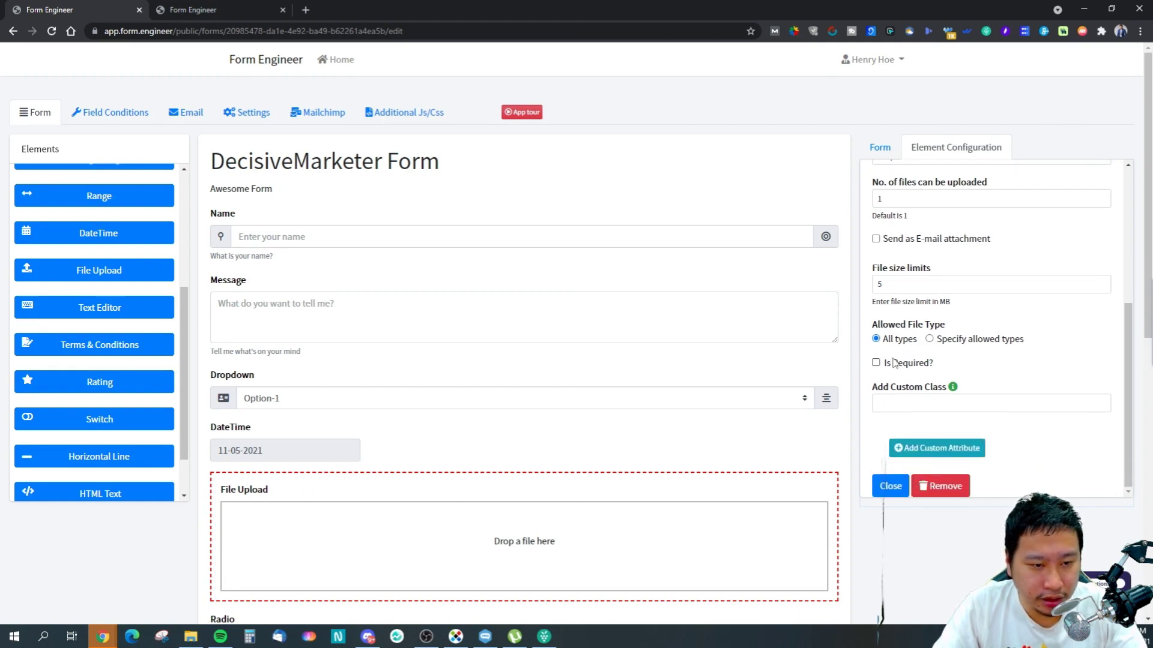
# Try specifying allowed file types for the File Upload element, clear the entry, and return the allowed file type to All types
pyautogui.click(929, 340)
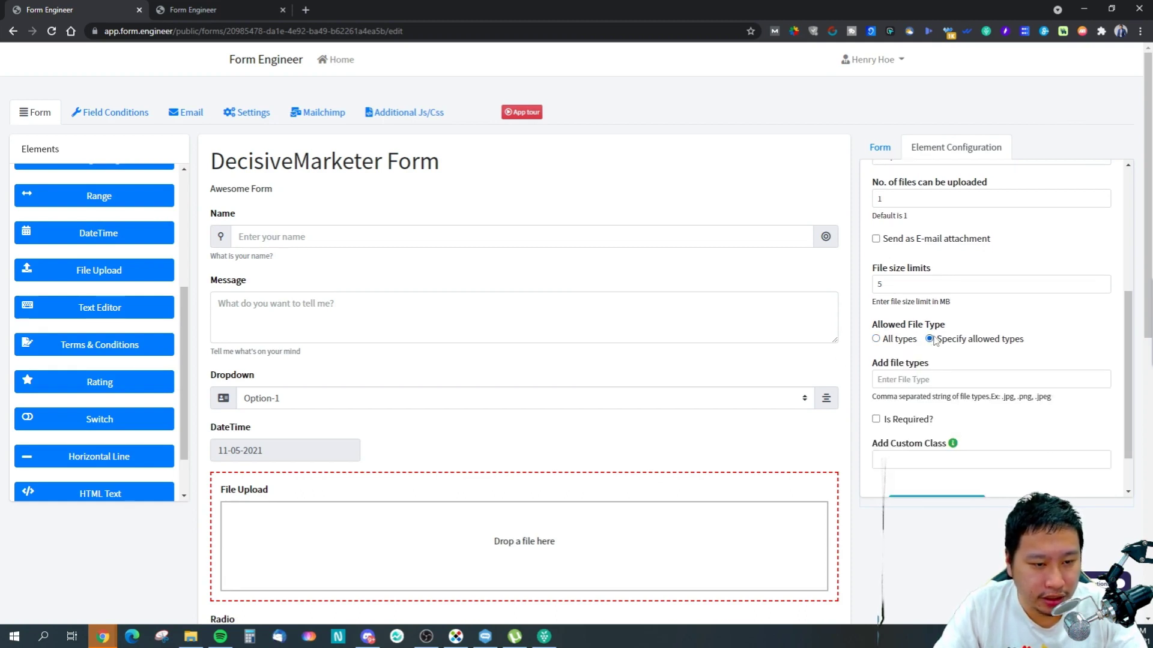
pyautogui.click(925, 392)
pyautogui.click(1034, 392)
pyautogui.moveTo(983, 397)
pyautogui.mouseDown()
pyautogui.moveTo(1033, 393)
pyautogui.moveTo(1002, 399)
pyautogui.mouseUp()
pyautogui.hotkey('ctrl', 'c')
pyautogui.click(949, 378)
pyautogui.hotkey('ctrl', 'v')
pyautogui.hotkey('ctrl', 'a')
pyautogui.press('BackSpace')
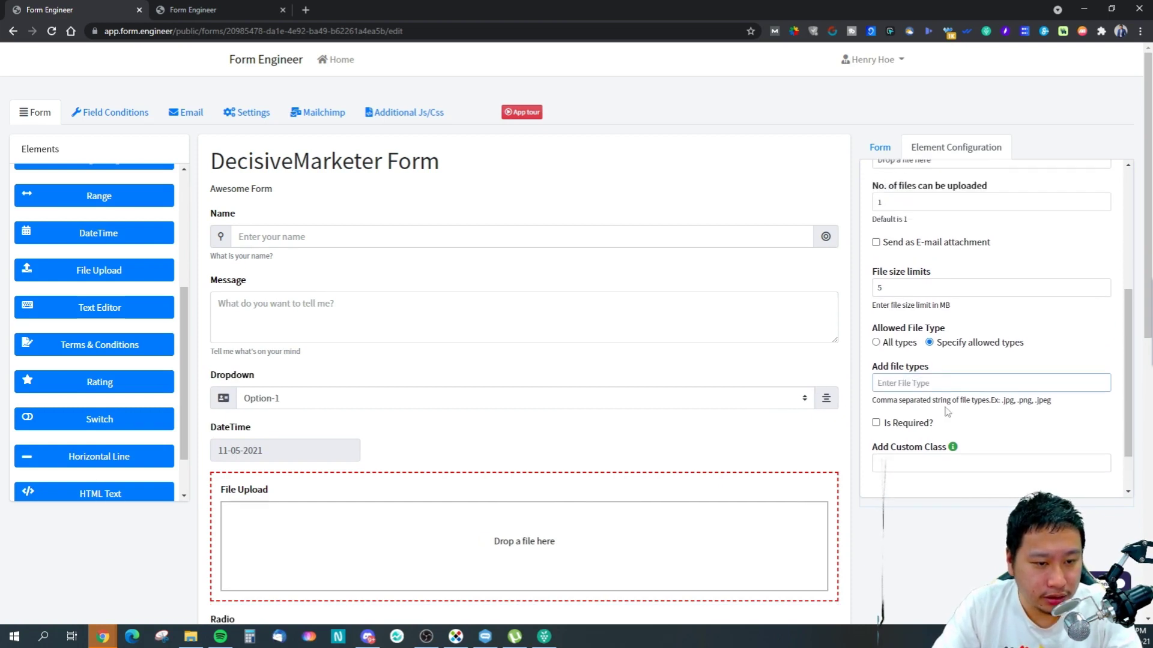
pyautogui.click(885, 345)
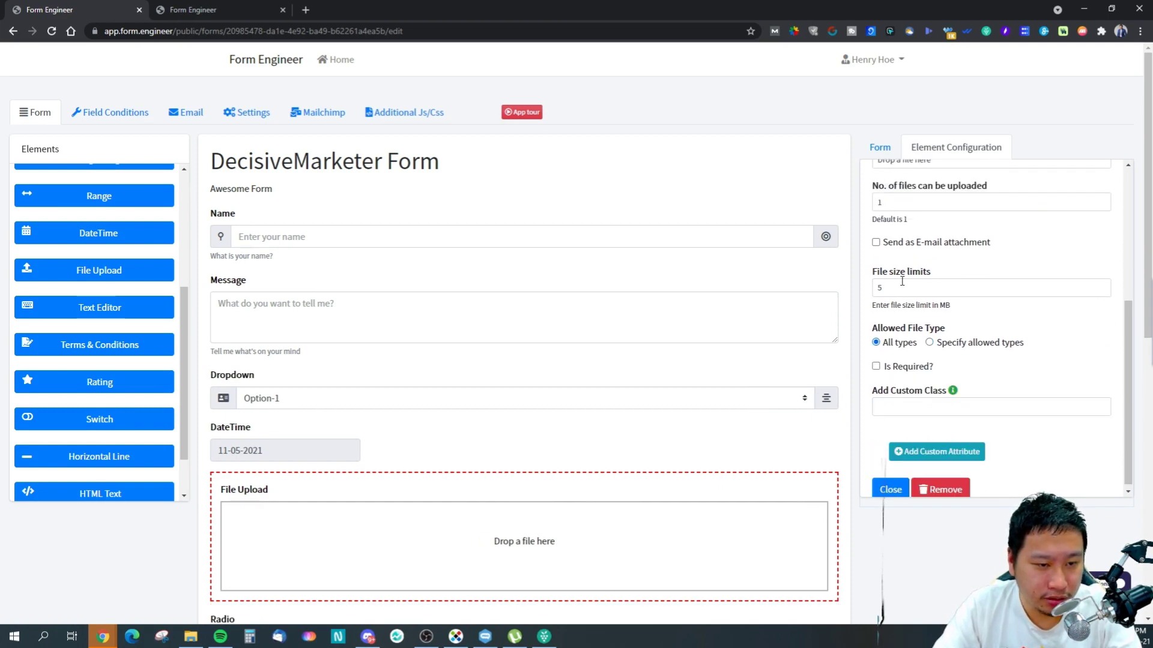
pyautogui.click(877, 288)
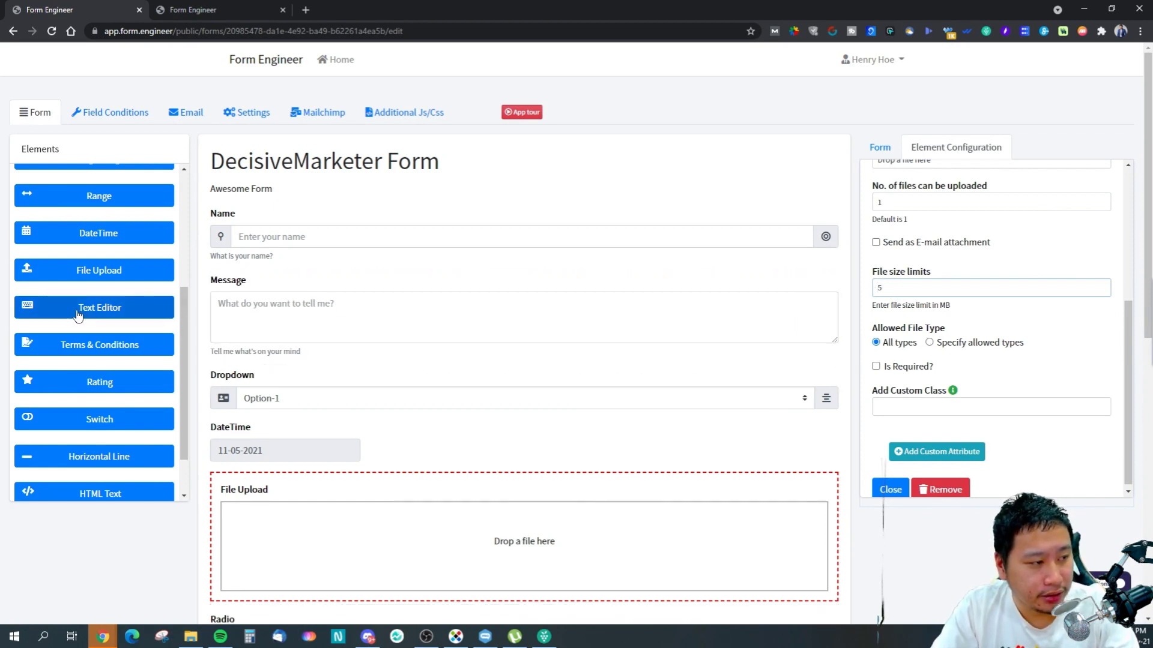
# Add a Text Editor element between the File Upload and Radio fields, save the form and dismiss the save dialog
pyautogui.moveTo(60, 311); pyautogui.dragTo(442, 558)
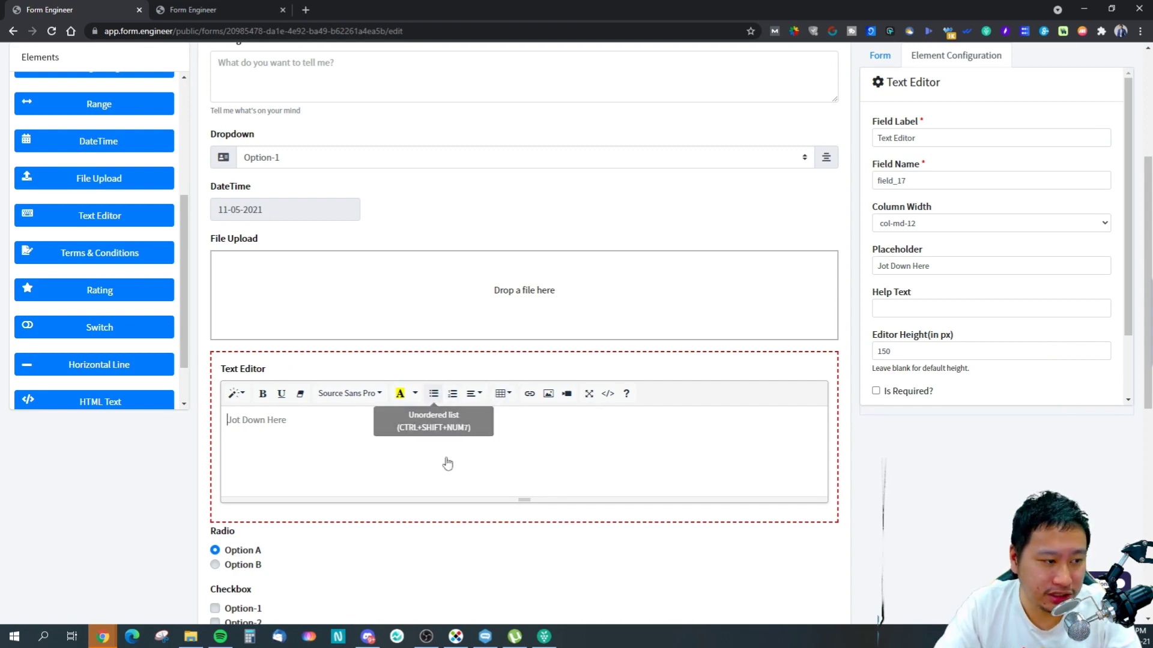
pyautogui.scroll(-7, 1017, 489)
pyautogui.scroll(-1, 1012, 487)
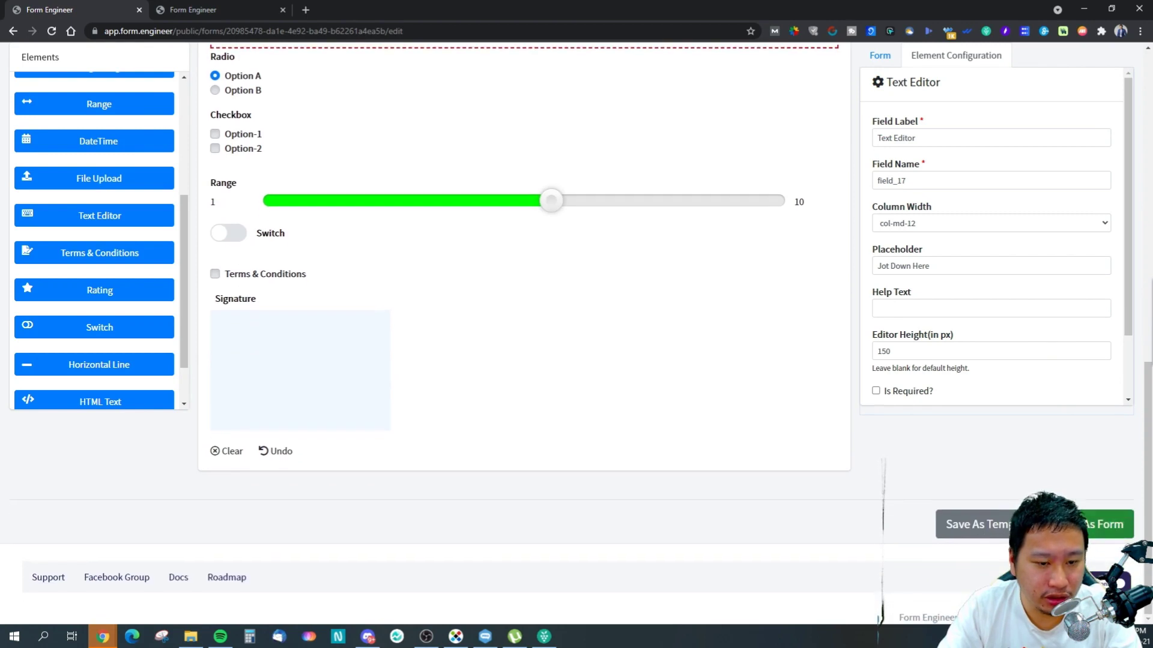
pyautogui.click(1084, 524)
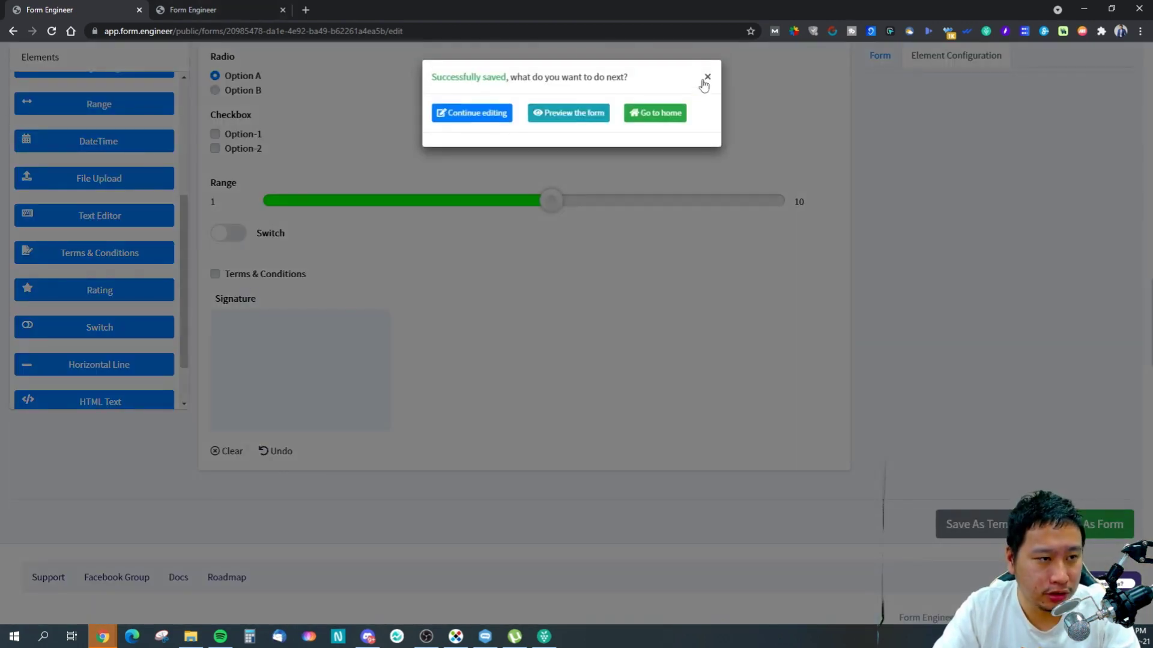
pyautogui.click(706, 80)
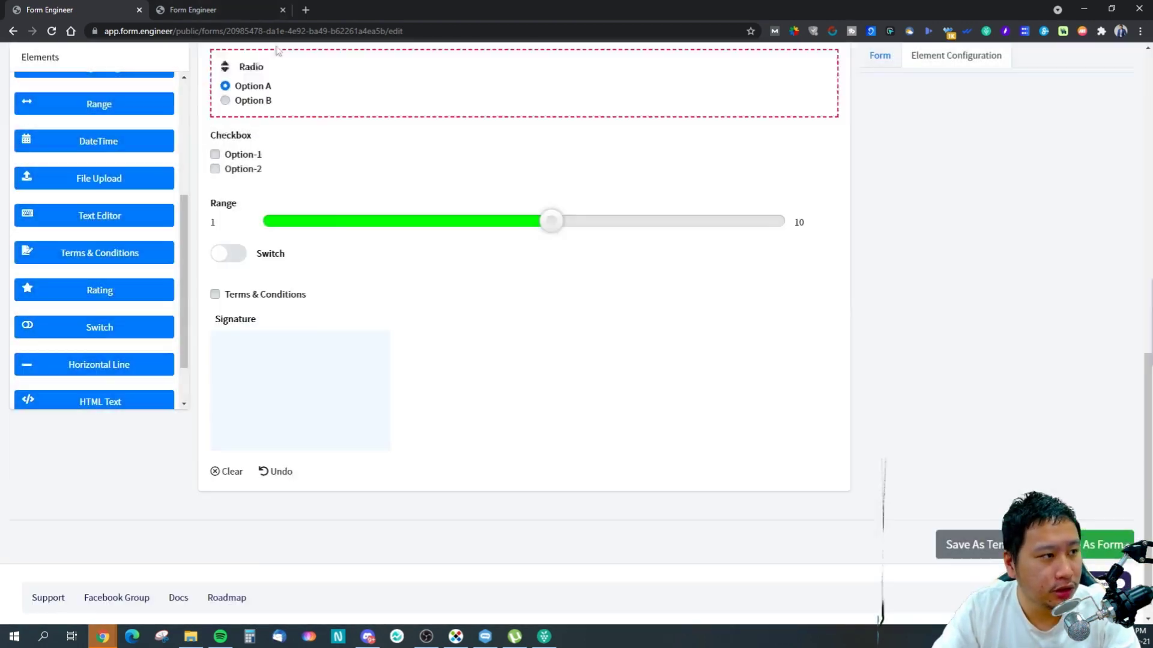
# Reload the live form and open the video insertion dialog of its Text Editor field
pyautogui.click(225, 5)
pyautogui.press('F5')
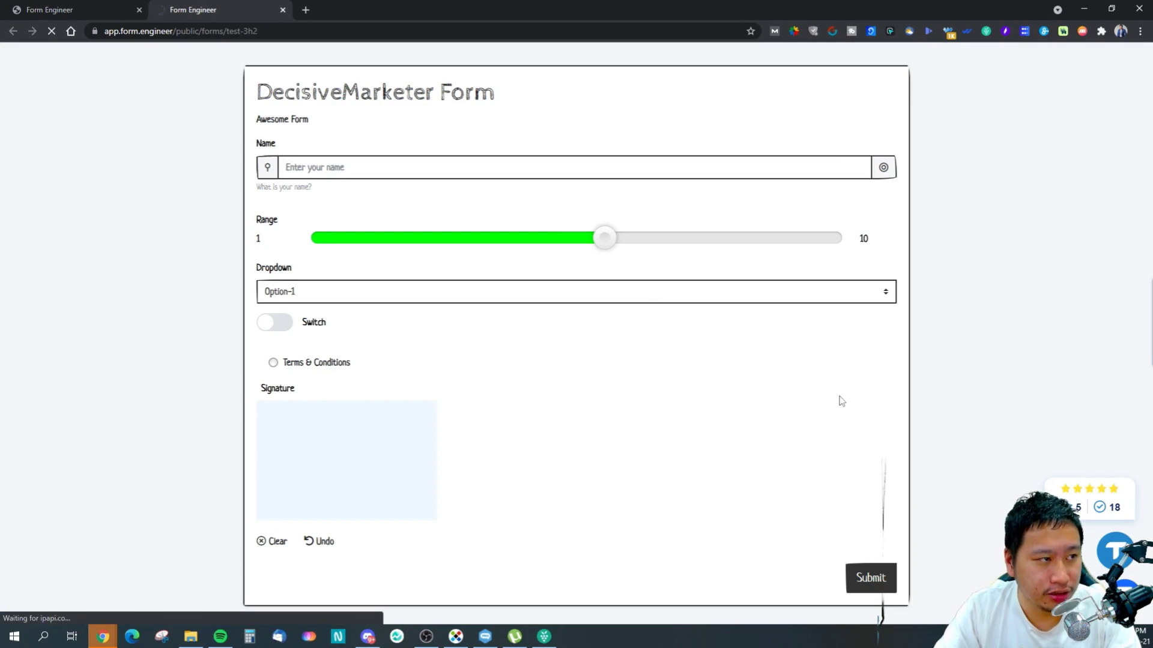
pyautogui.scroll(-3, 411, 461)
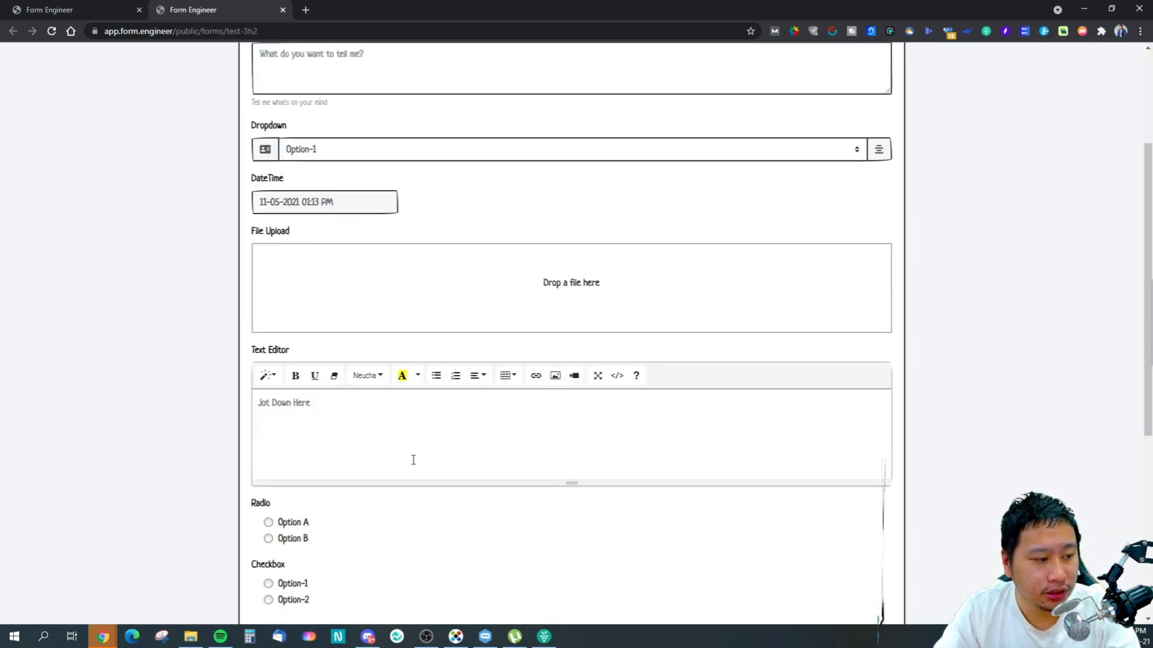
pyautogui.click(574, 376)
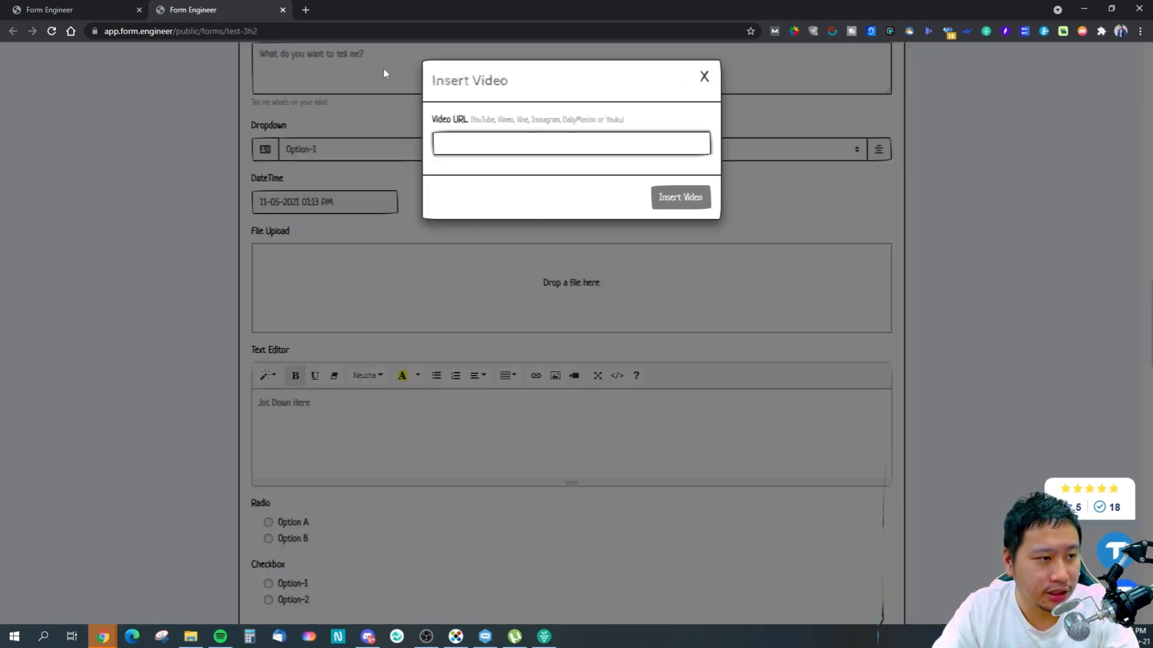
# Open the DecisiveMarketer videos page on YouTube in a new browser tab and copy the W3Dart Review video's link
pyautogui.click(305, 10)
pyautogui.click(298, 28)
pyautogui.write('youtube.com')
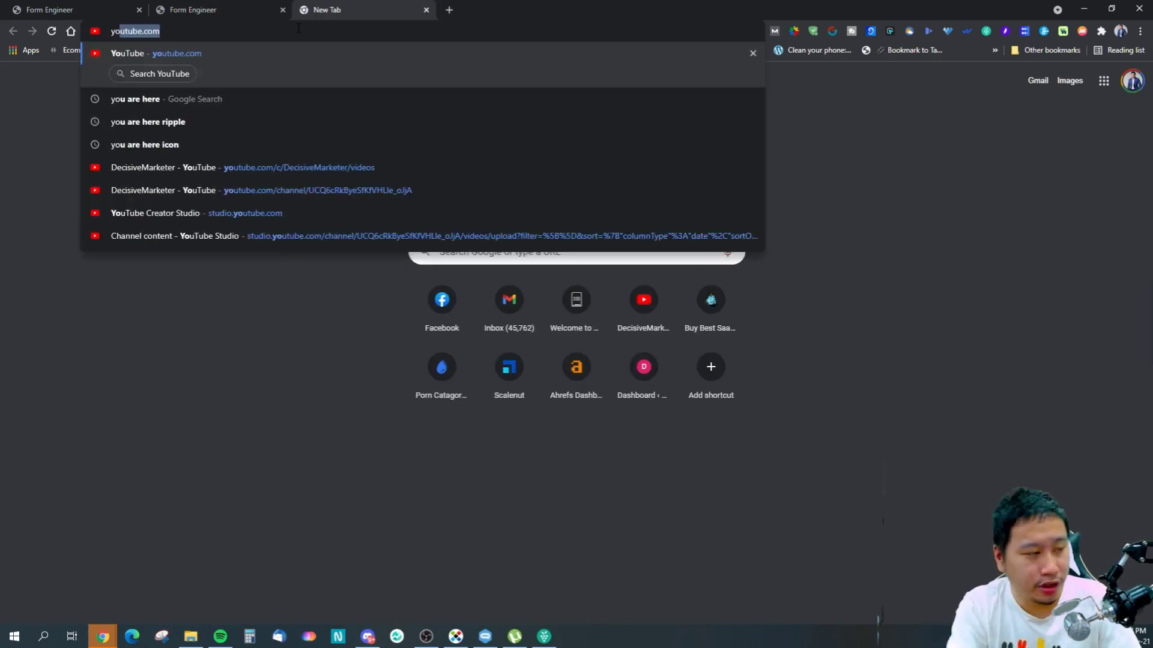
pyautogui.press('Down')
pyautogui.press('Down')
pyautogui.press('Down')
pyautogui.press('Return')
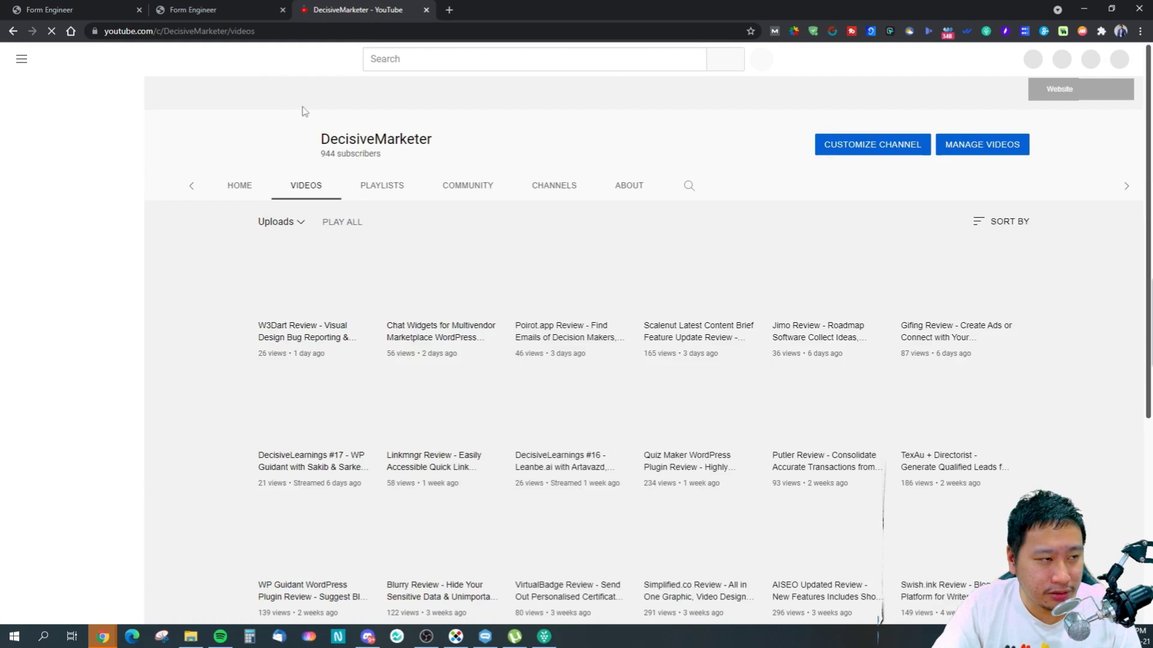
pyautogui.rightClick(299, 261)
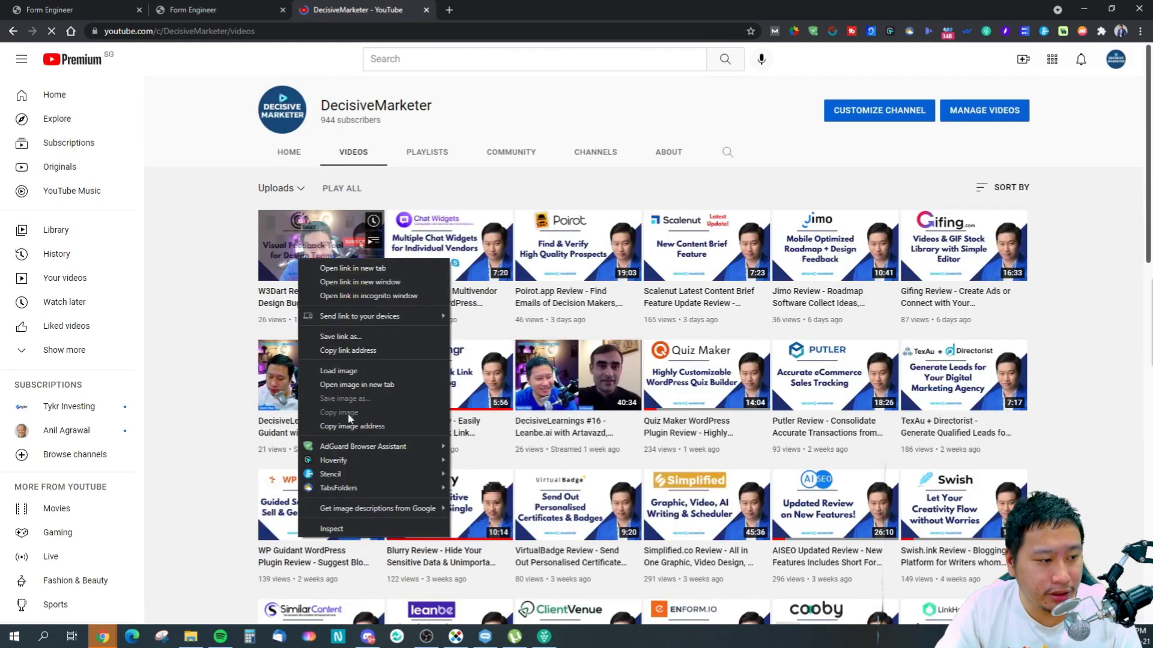
pyautogui.click(346, 350)
# Try inserting the copied video link into the live form's Text Editor field, and remove the video
pyautogui.click(211, 8)
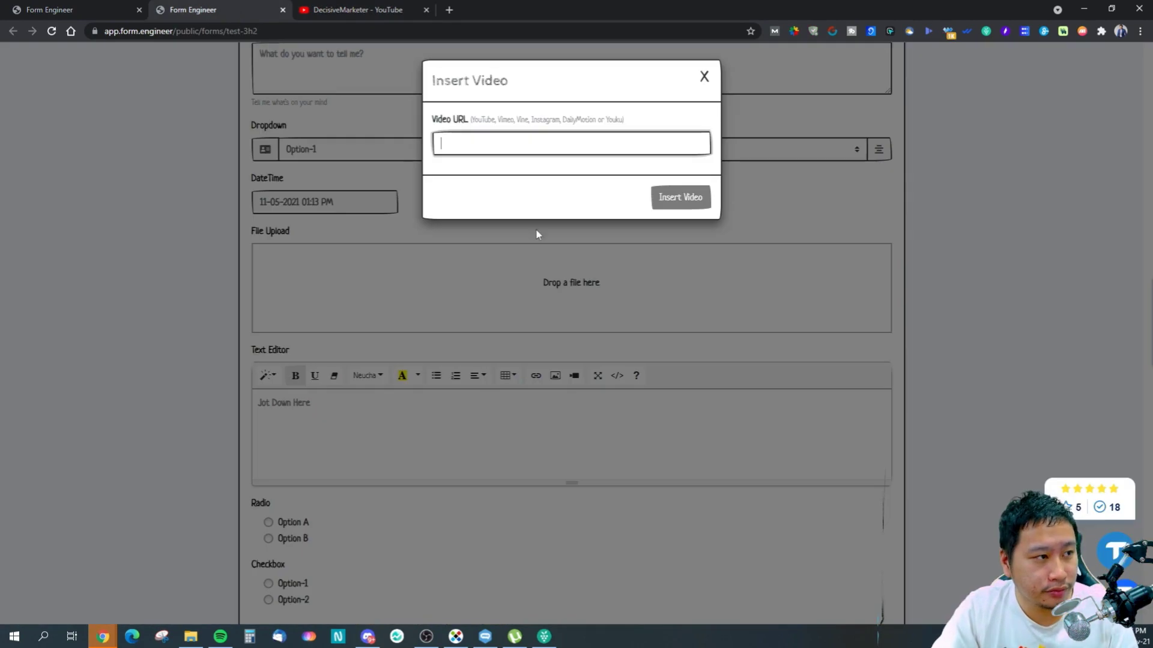
pyautogui.hotkey('ctrl', 'v')
pyautogui.click(682, 198)
pyautogui.scroll(-2, 729, 444)
pyautogui.scroll(4, 729, 444)
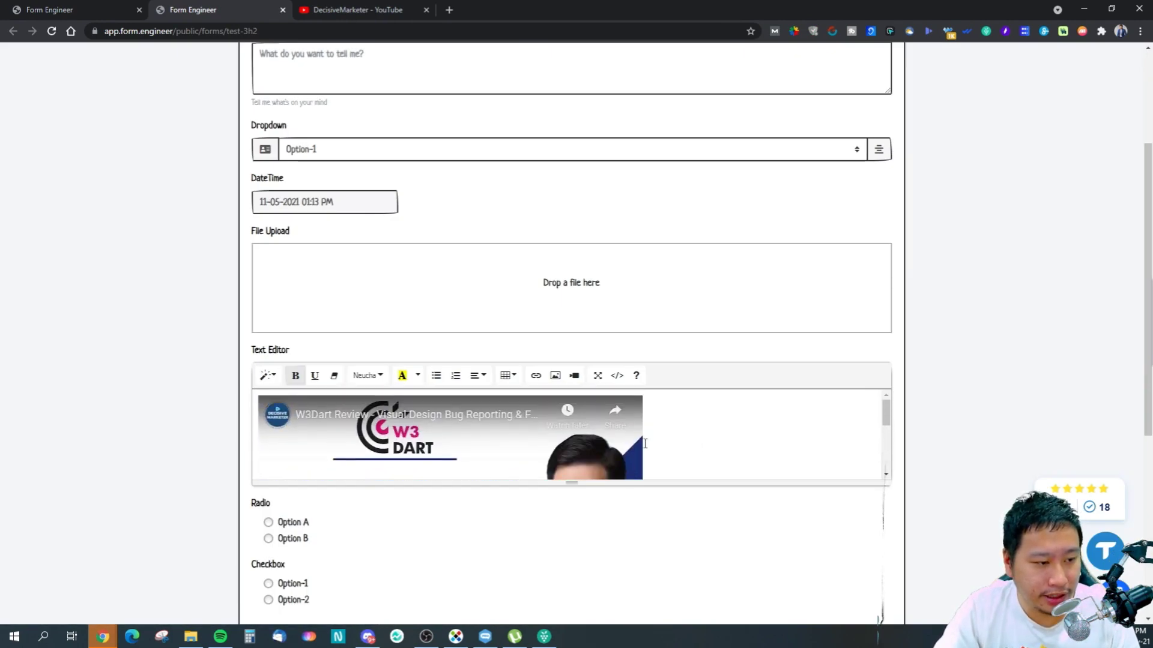
pyautogui.press('BackSpace')
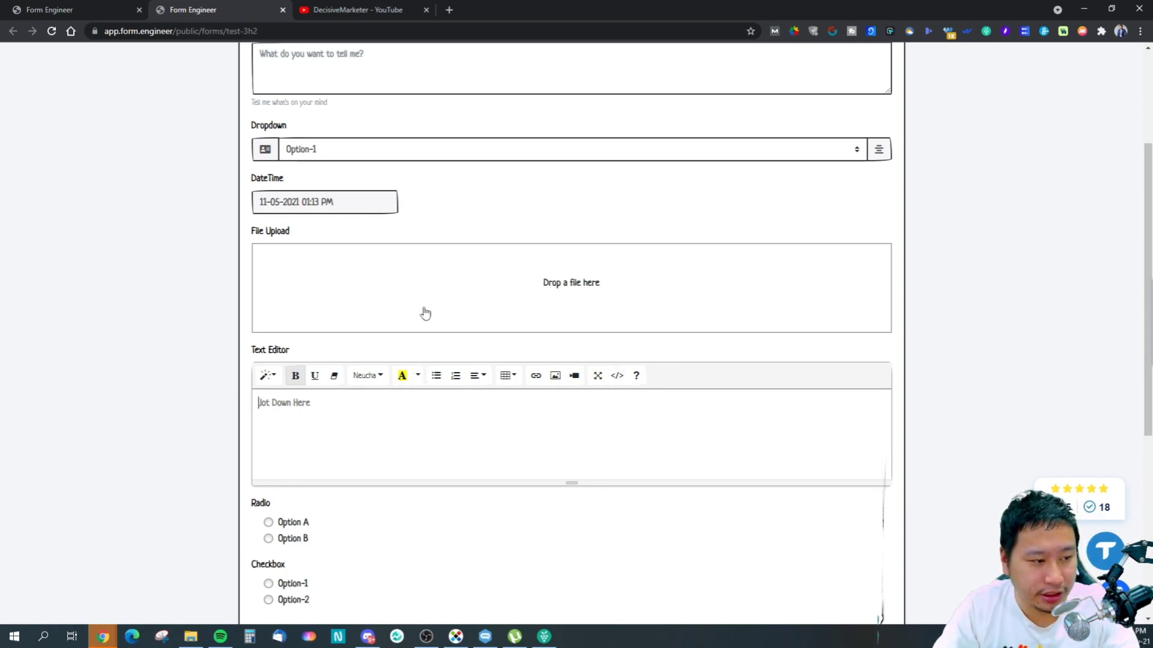
# Return to the form editor and review the Terms & Conditions element's settings
pyautogui.click(18, 11)
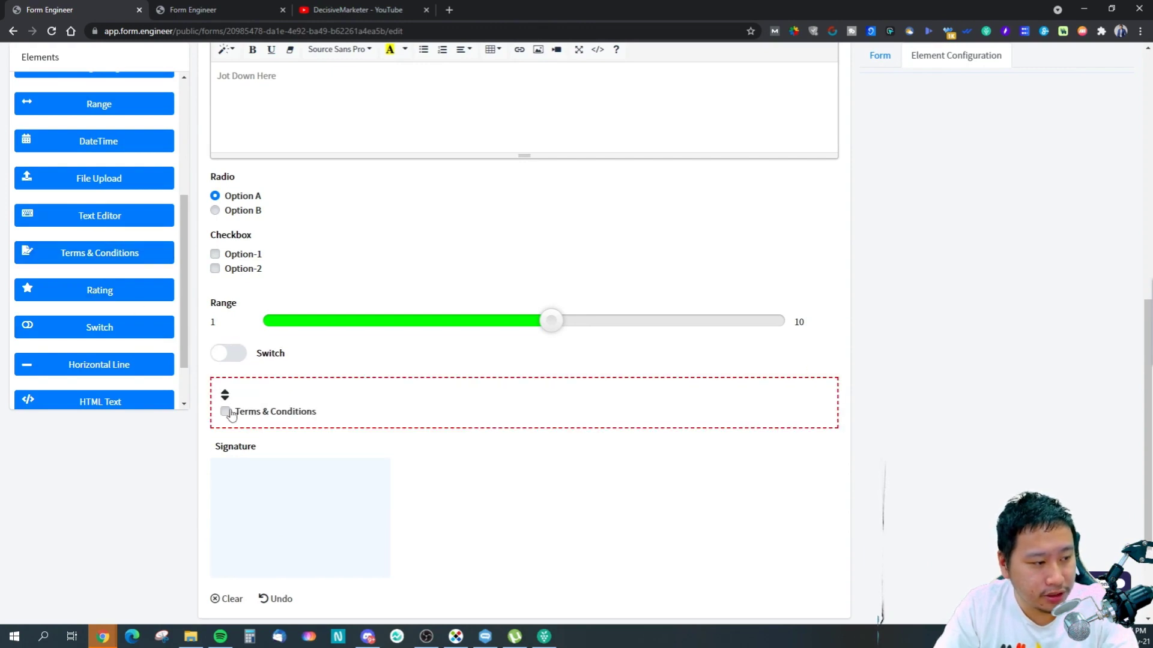
pyautogui.click(269, 394)
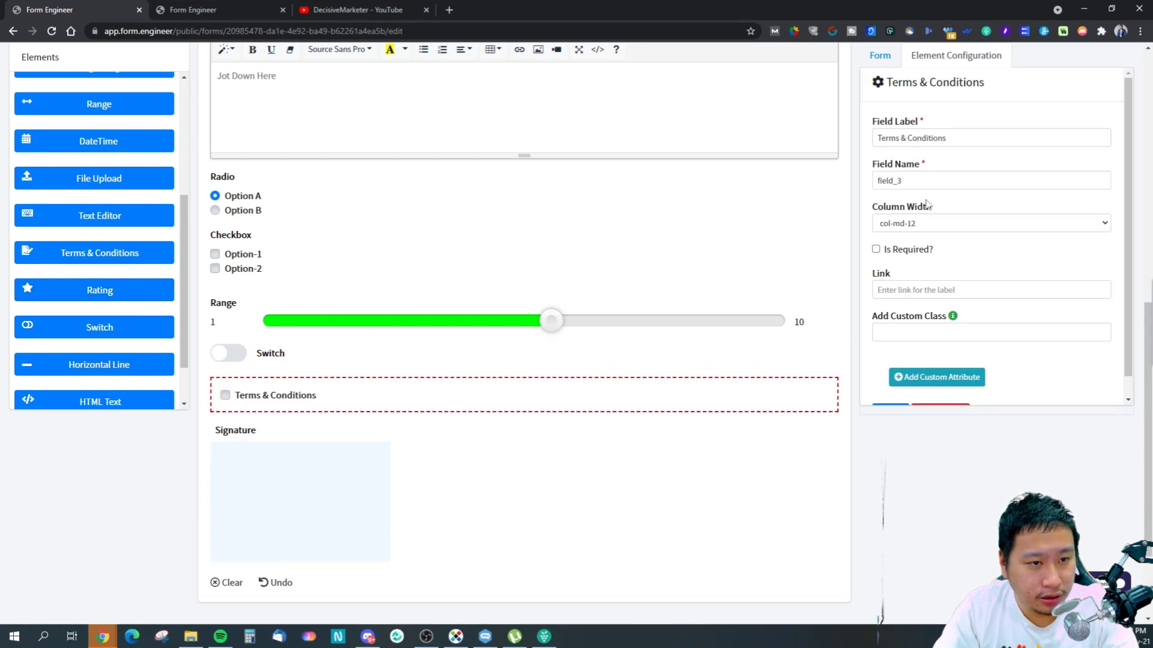
pyautogui.scroll(-1, 1011, 235)
pyautogui.scroll(1, 1011, 235)
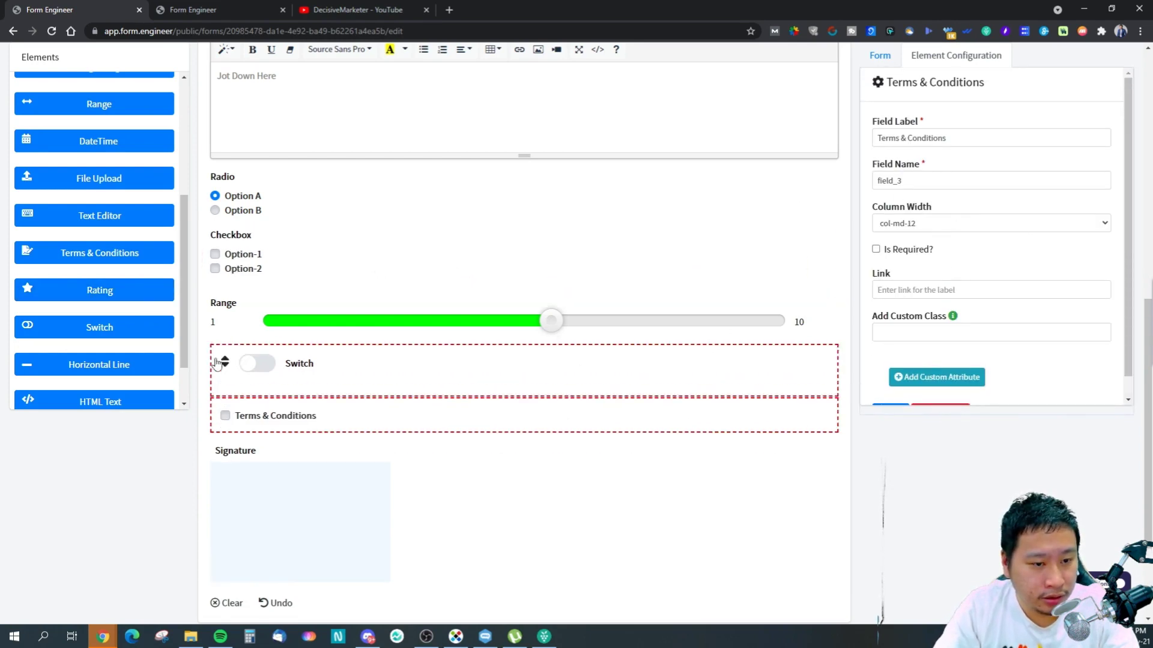
# Add a Rating element between Switch and Terms & Conditions, review and close its settings, and save the form
pyautogui.moveTo(96, 293); pyautogui.dragTo(375, 429)
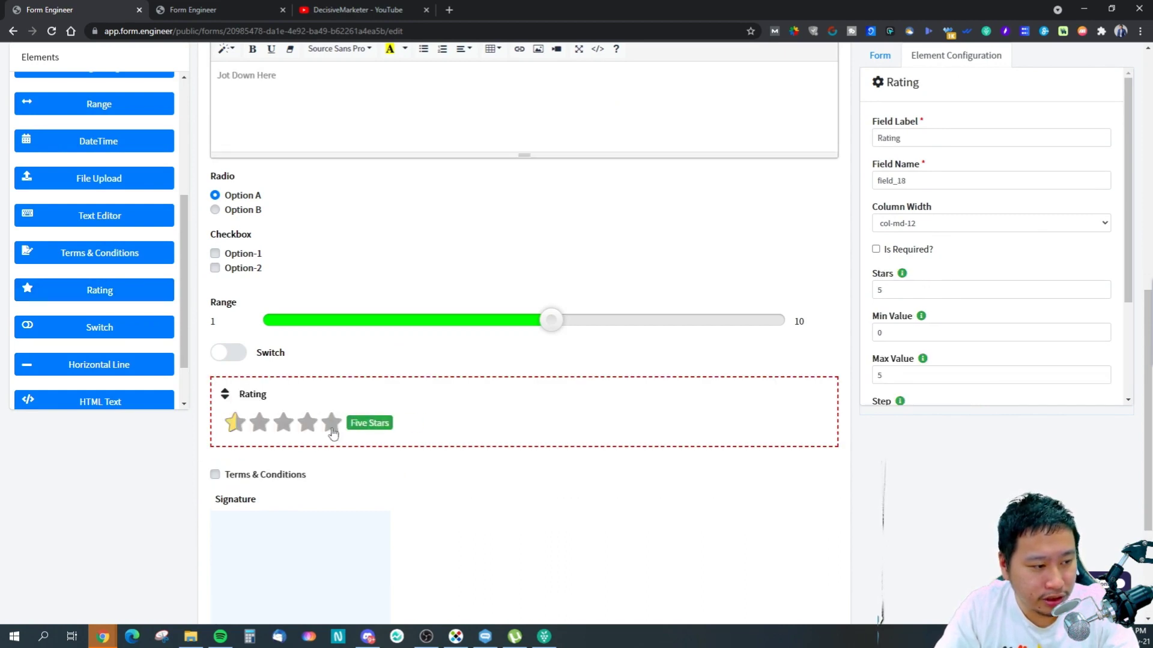
pyautogui.scroll(-2, 934, 290)
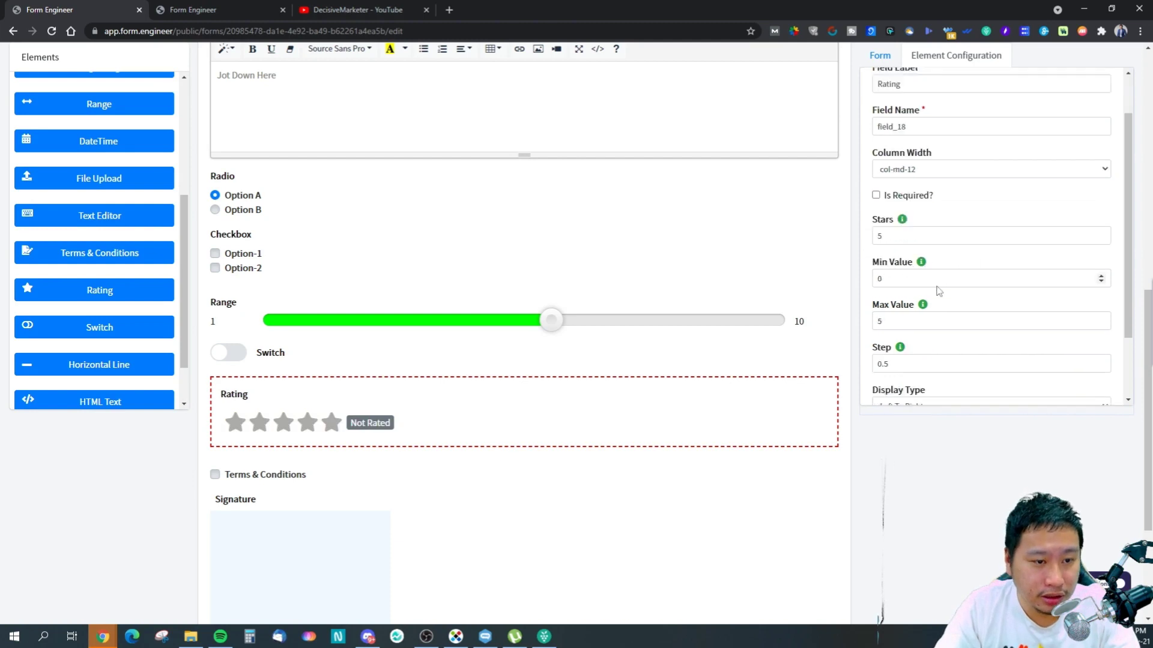
pyautogui.scroll(-2, 951, 300)
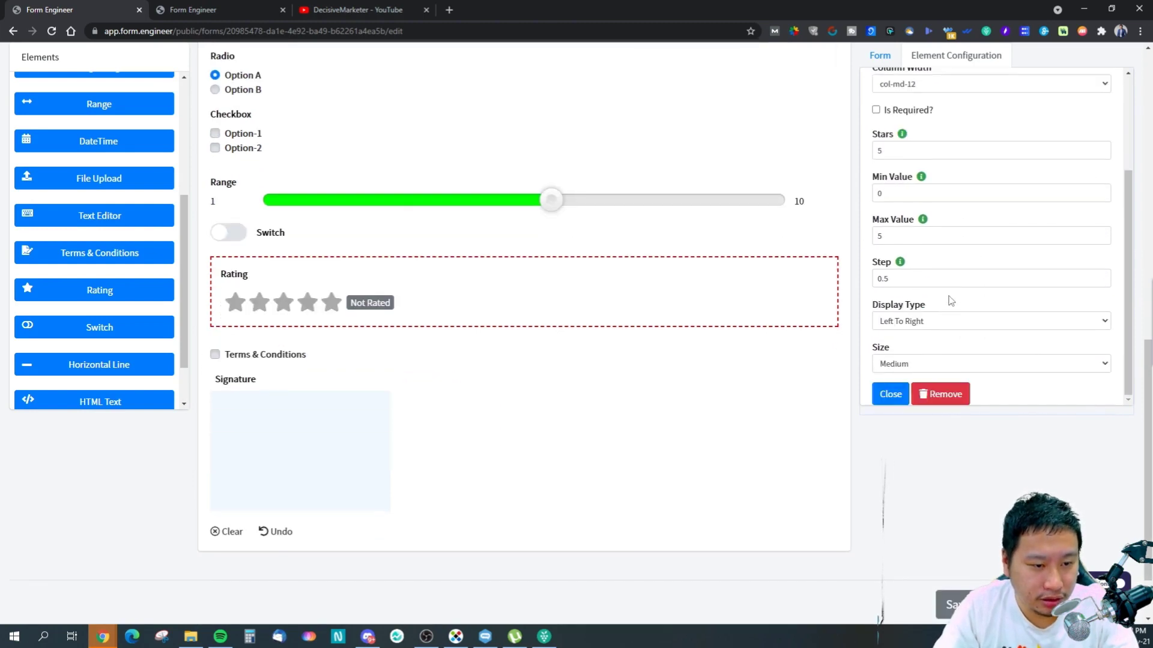
pyautogui.click(890, 394)
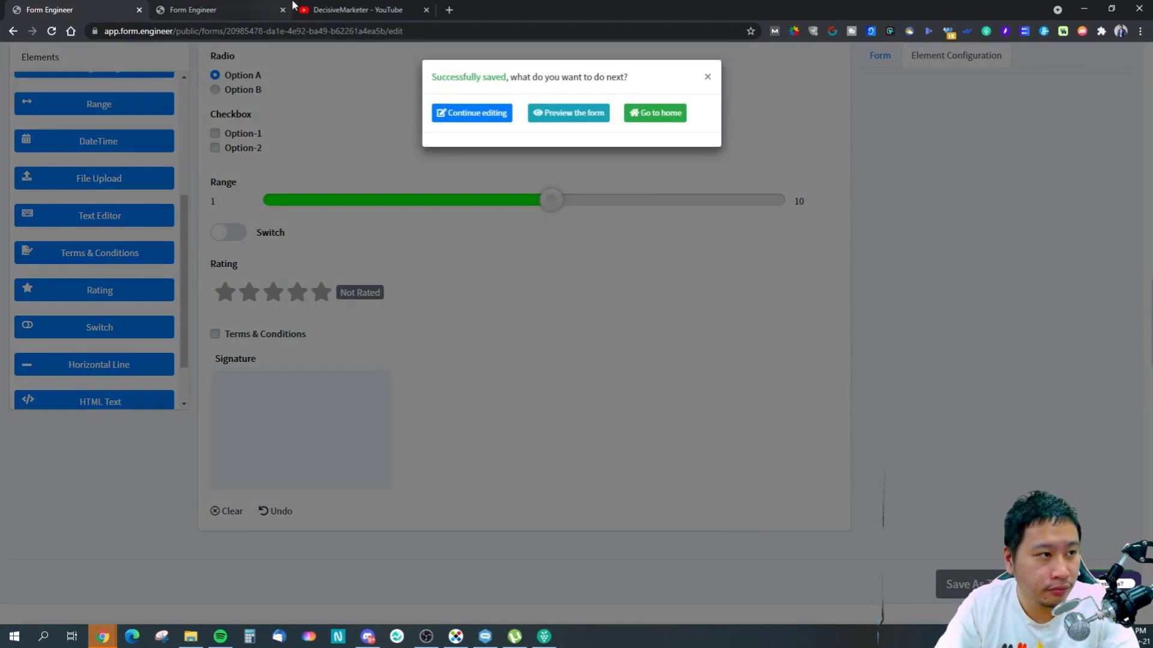
# Reload the live form to check the Rating field, return to the form editor and dismiss the save dialog
pyautogui.click(264, 9)
pyautogui.press('F5')
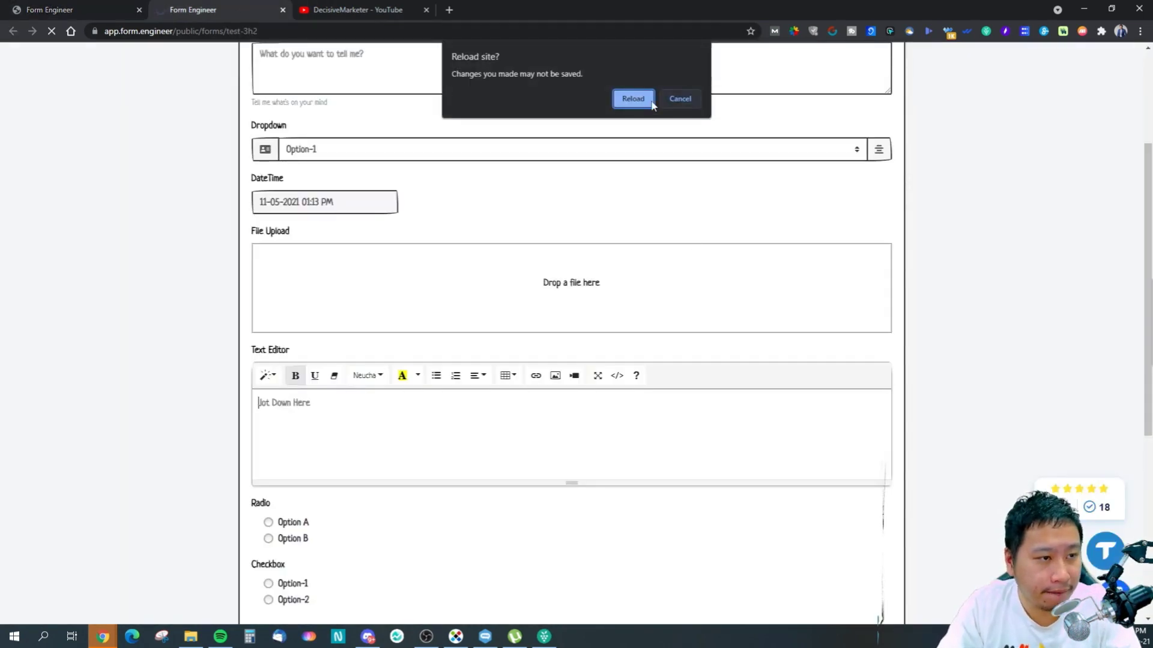
pyautogui.click(634, 99)
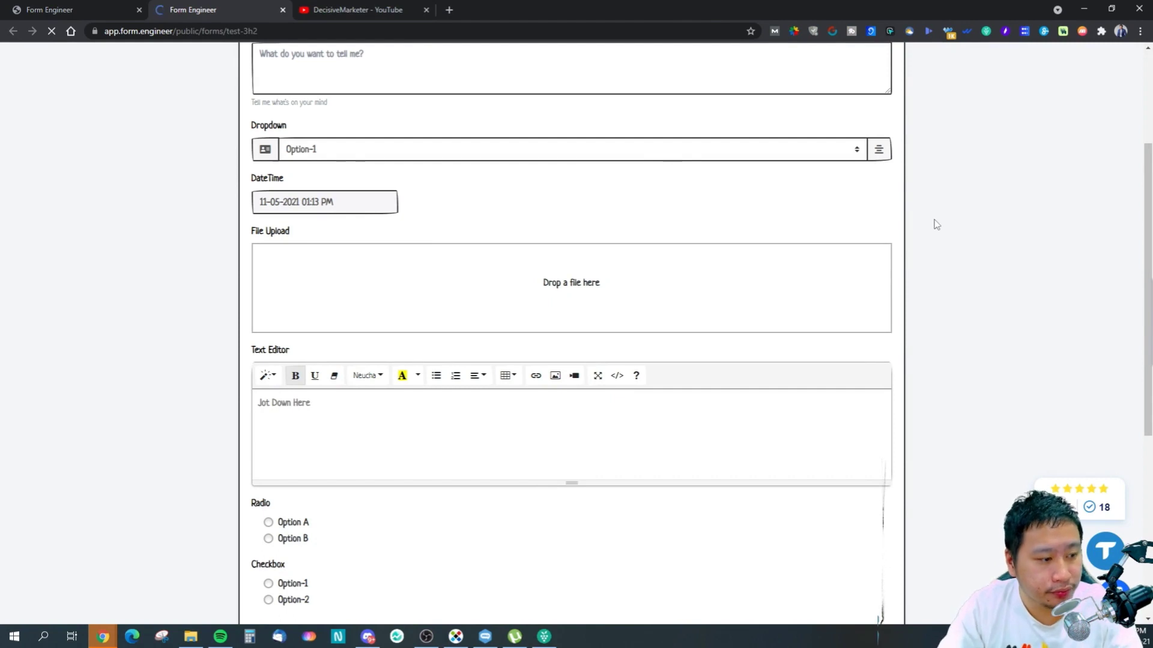
pyautogui.scroll(-7, 961, 255)
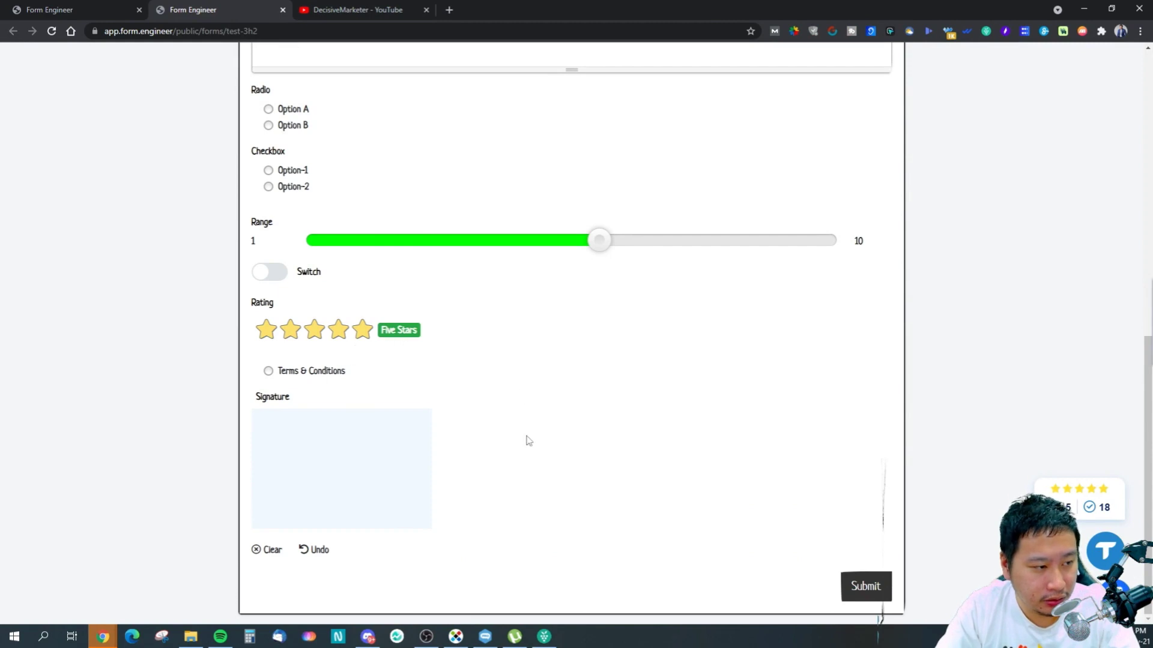
pyautogui.hotkey('ctrl', '1')
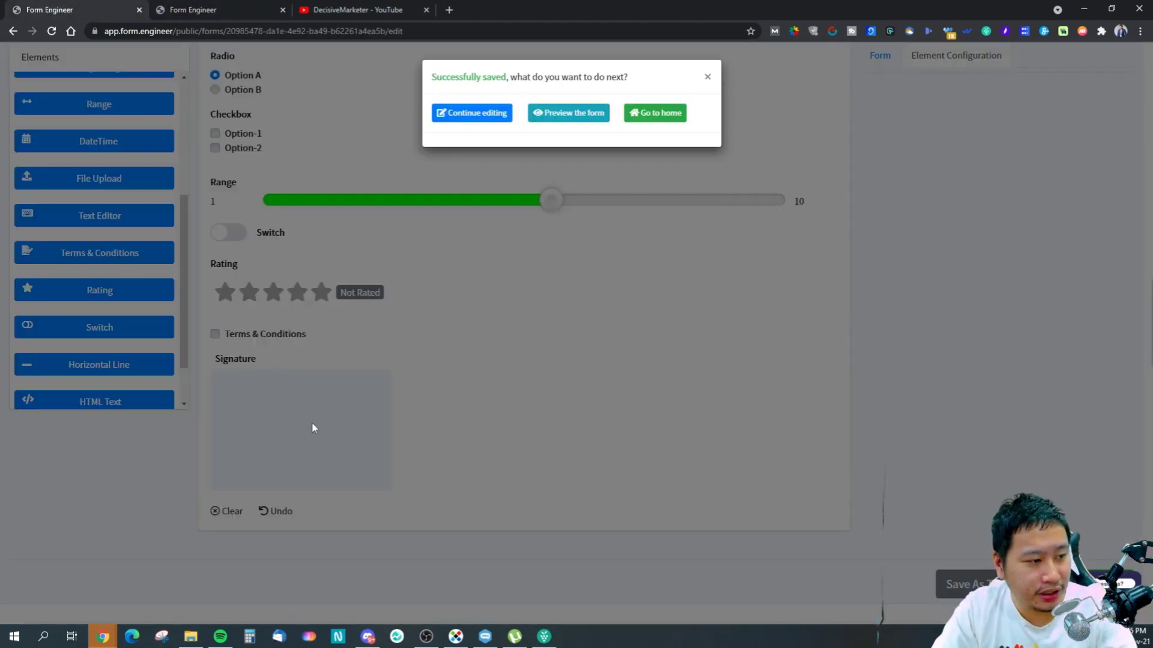
pyautogui.click(707, 77)
# Look through the remaining available elements in the form editor and open the Switch field's settings
pyautogui.click(308, 7)
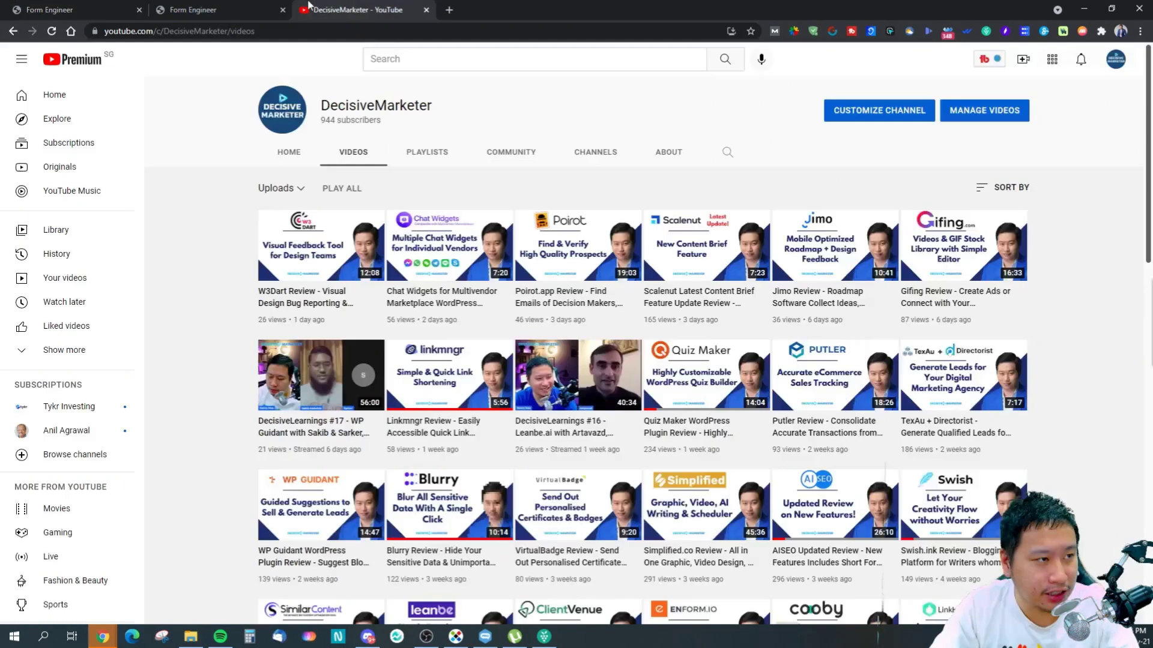
pyautogui.click(206, 7)
pyautogui.click(60, 7)
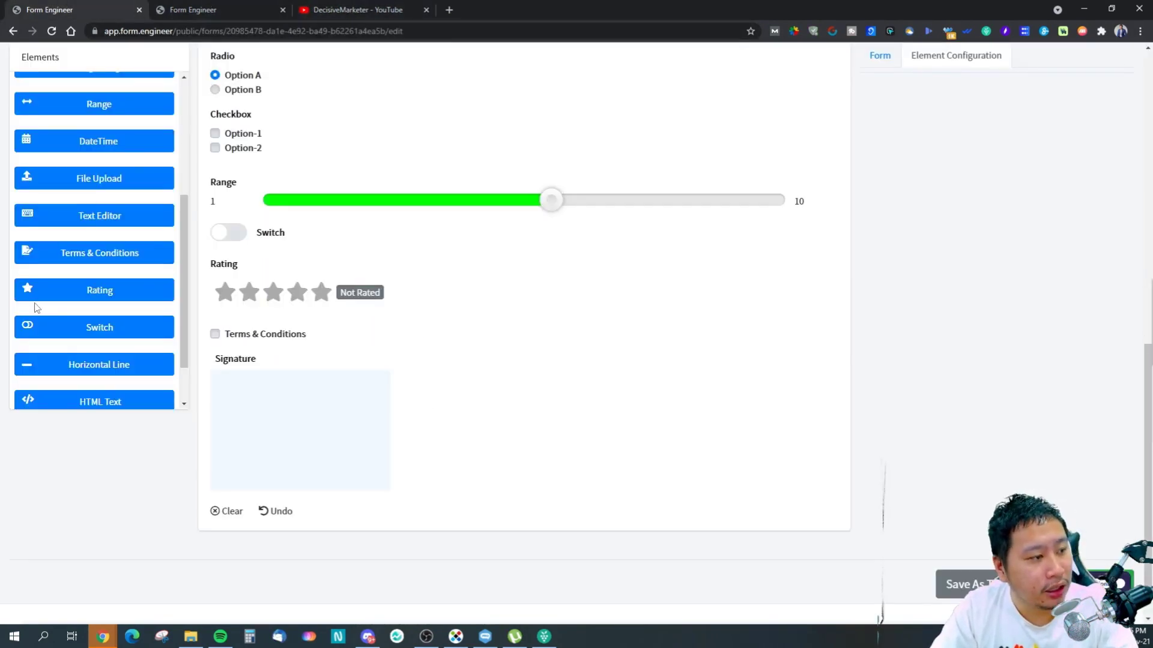
pyautogui.scroll(-1, 54, 296)
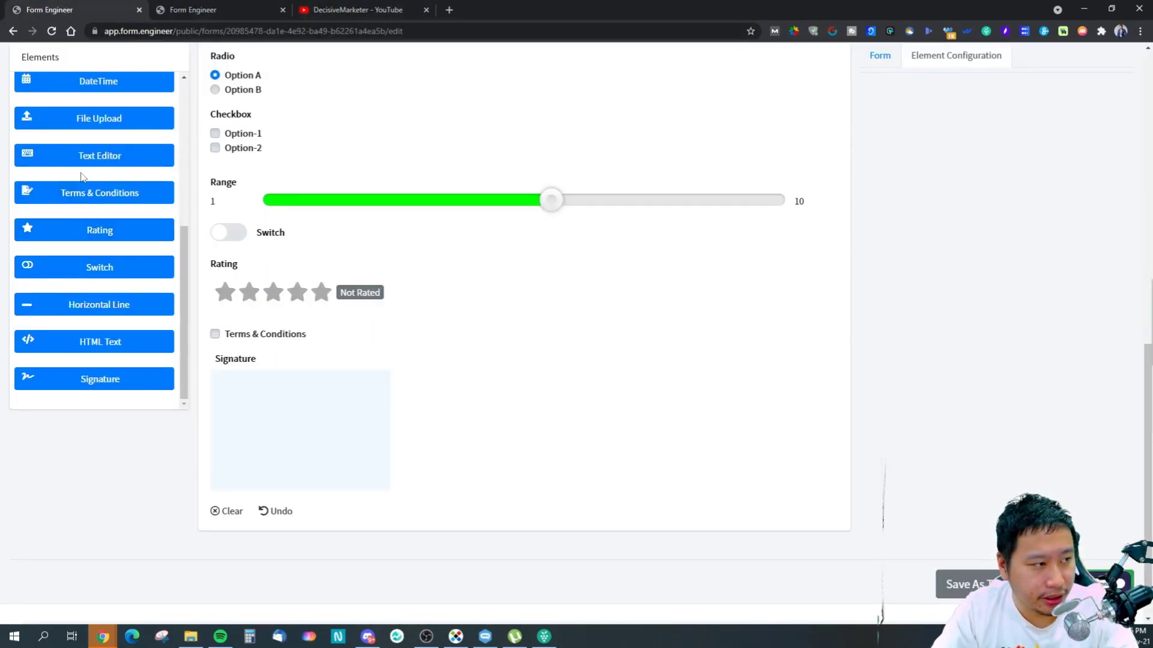
pyautogui.click(235, 245)
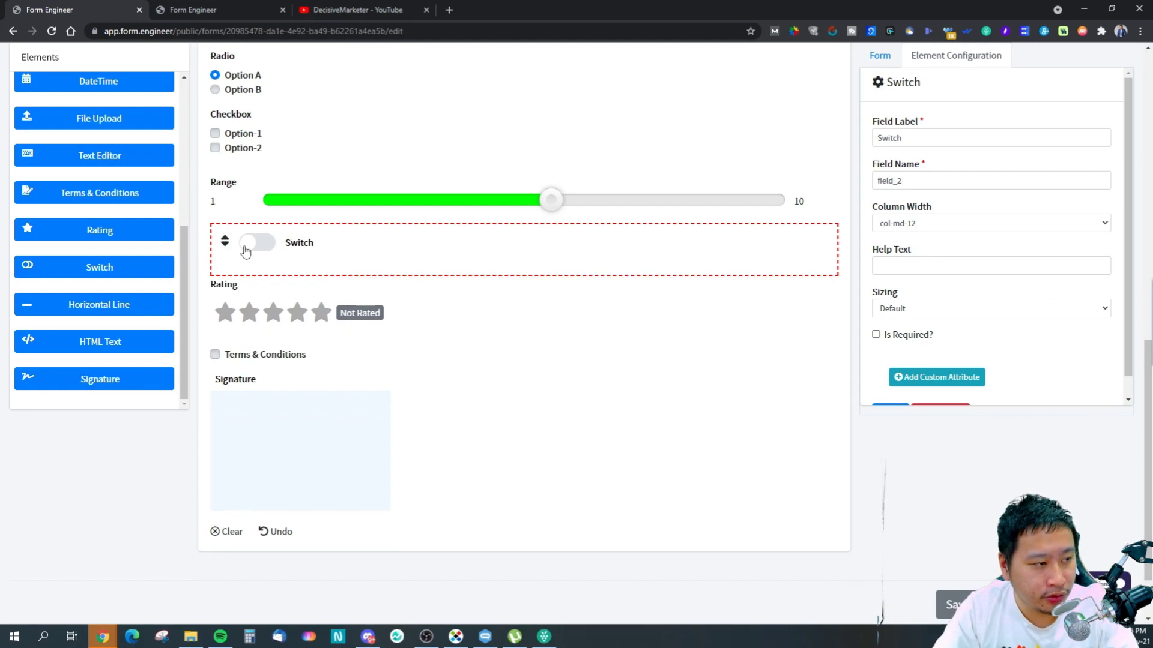
# Add a Horizontal Line between Terms & Conditions and Signature, and remove a trial HTML Text element placed below it
pyautogui.moveTo(102, 312)
pyautogui.mouseDown()
pyautogui.moveTo(323, 384)
pyautogui.moveTo(299, 391)
pyautogui.mouseUp()
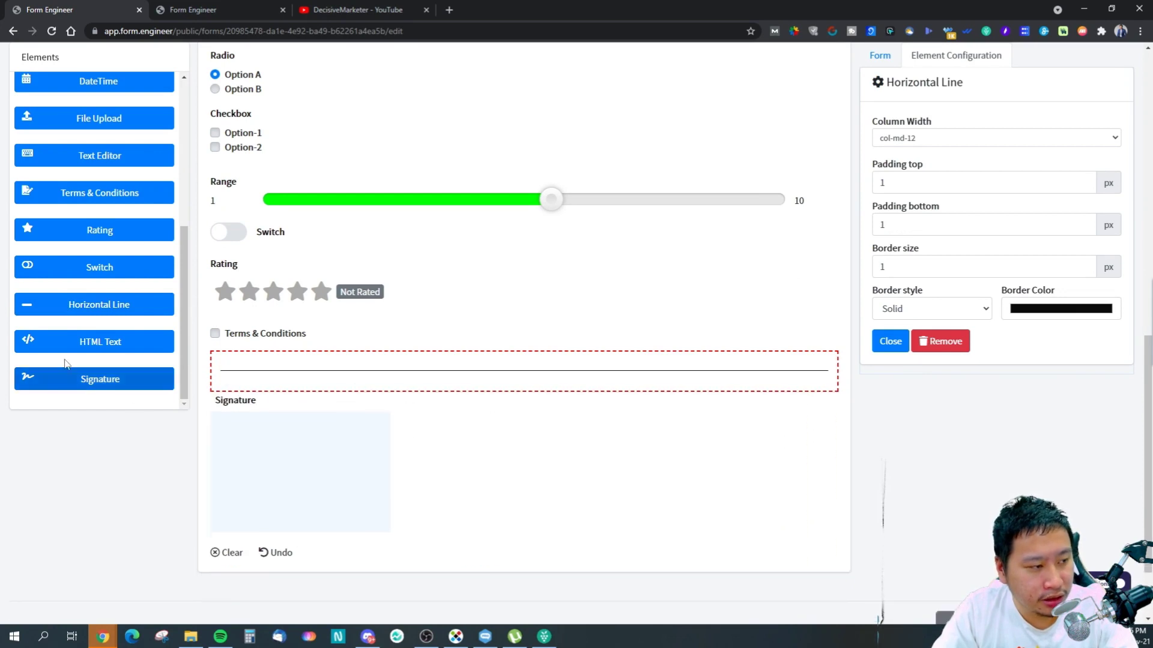
pyautogui.scroll(-2, 70, 359)
pyautogui.moveTo(73, 351)
pyautogui.mouseDown()
pyautogui.moveTo(394, 332)
pyautogui.moveTo(318, 341)
pyautogui.mouseUp()
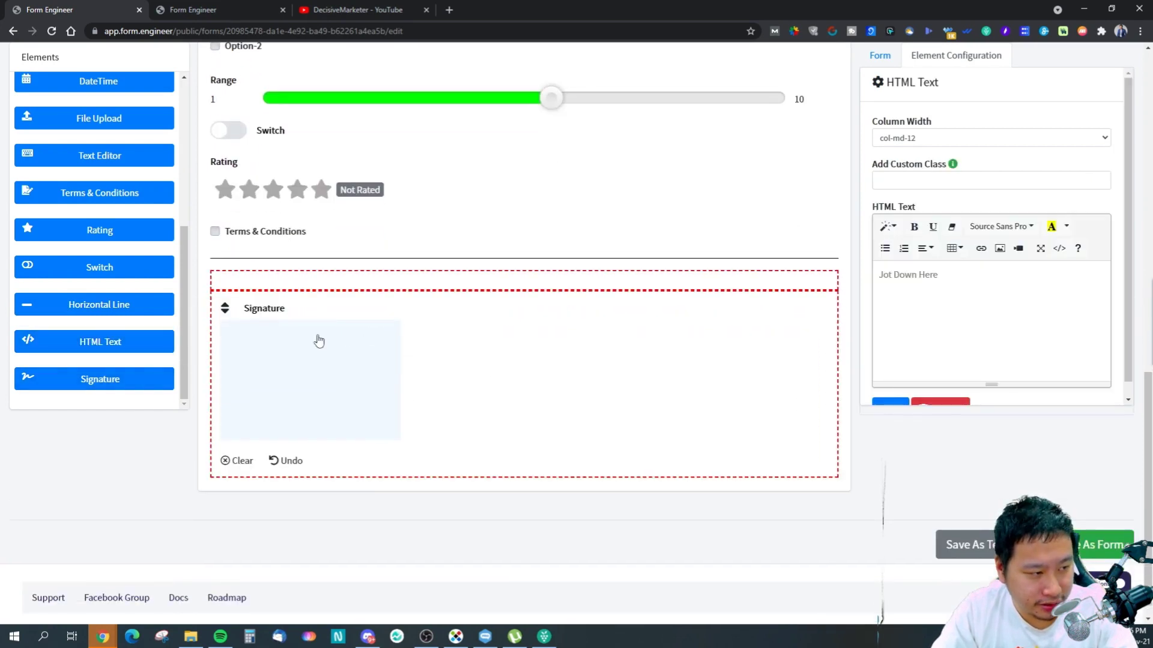
pyautogui.click(938, 292)
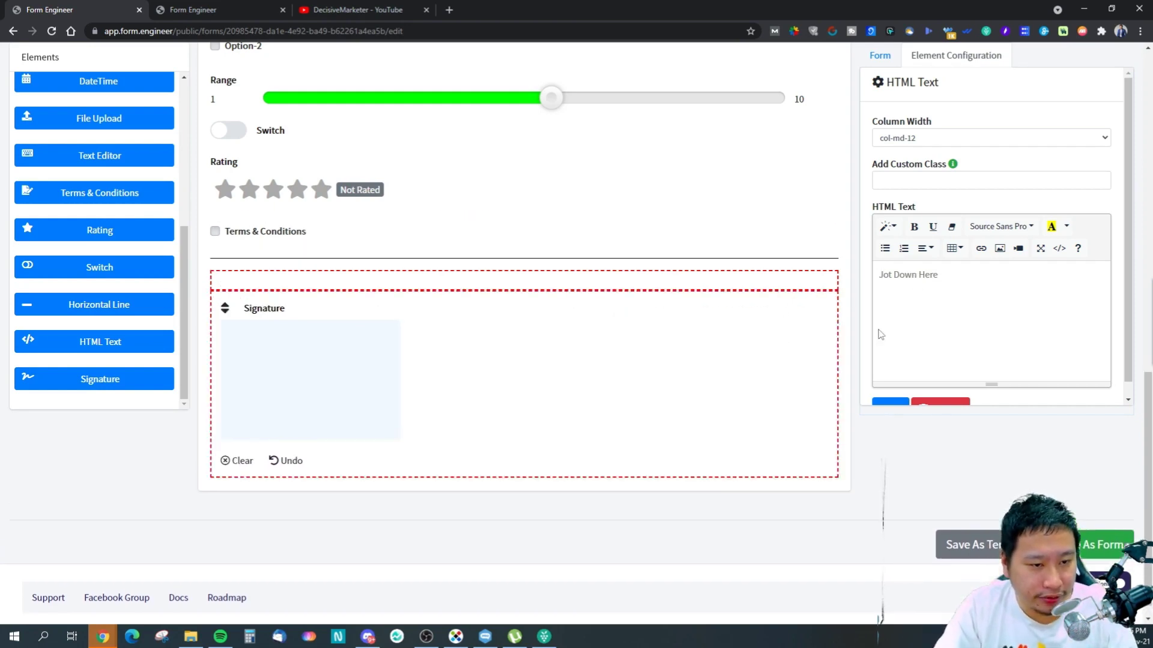
pyautogui.click(939, 398)
# Extend the "Awesome Form" HTML text with "click here" and link "here" to the copied video URL, opening in a new window
pyautogui.scroll(3, 625, 359)
pyautogui.scroll(10, 625, 359)
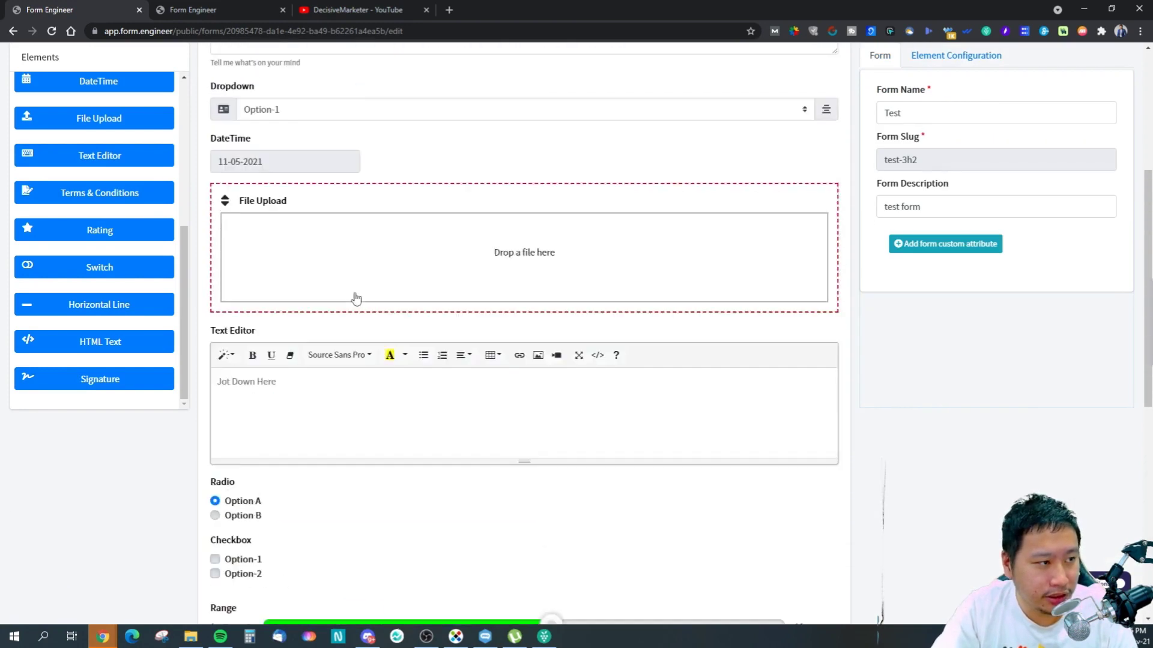
pyautogui.click(423, 206)
pyautogui.click(964, 369)
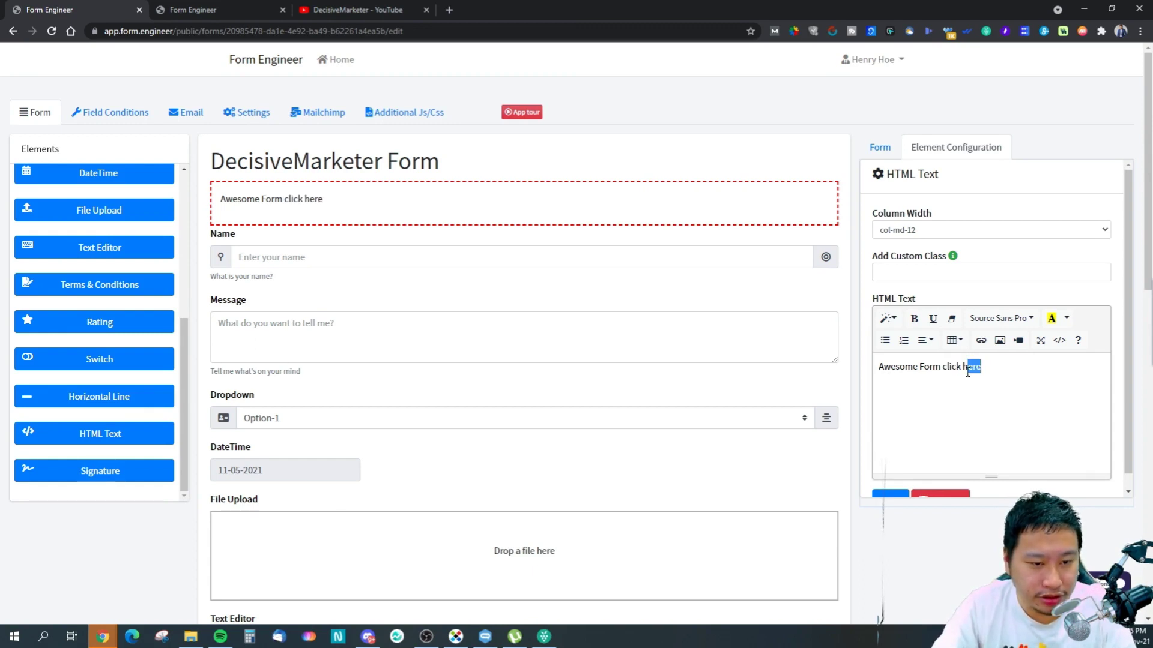
pyautogui.click(981, 340)
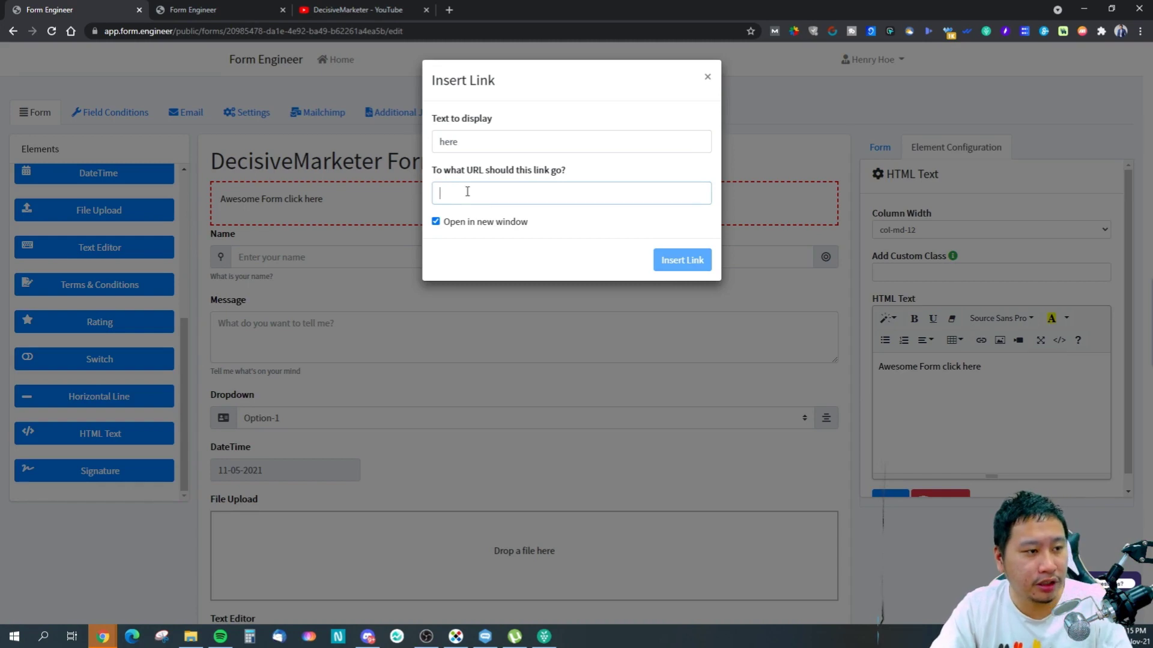
pyautogui.hotkey('ctrl', 'v')
pyautogui.click(681, 262)
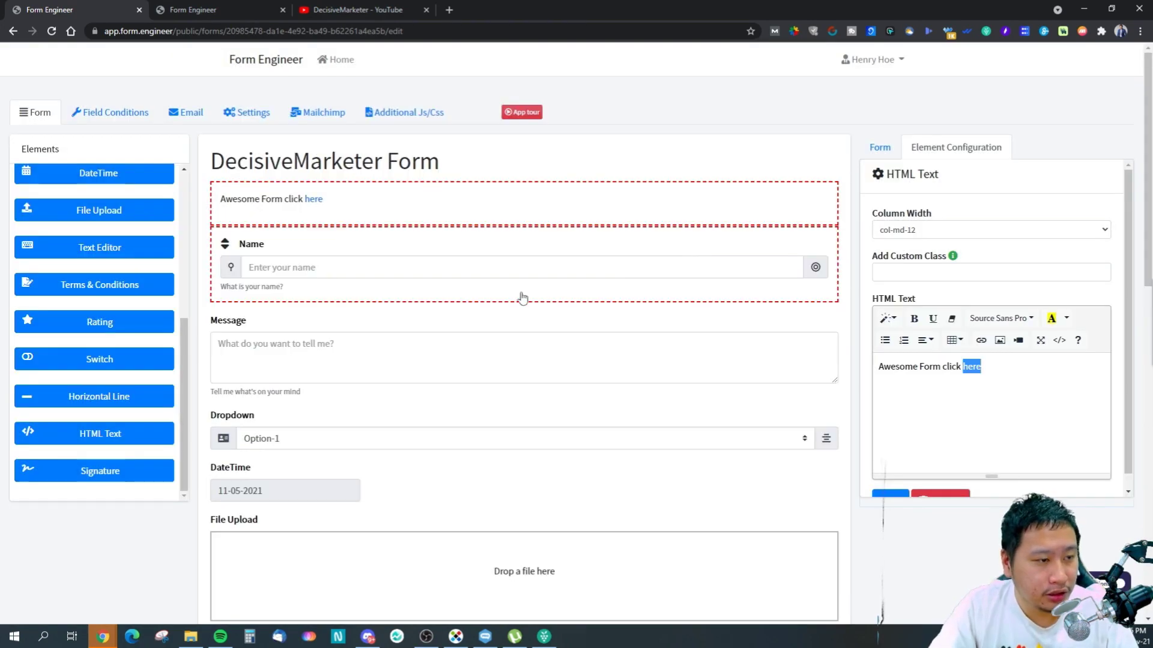
# Finish editing the HTML Text element and save the form with its new link and horizontal line
pyautogui.click(804, 479)
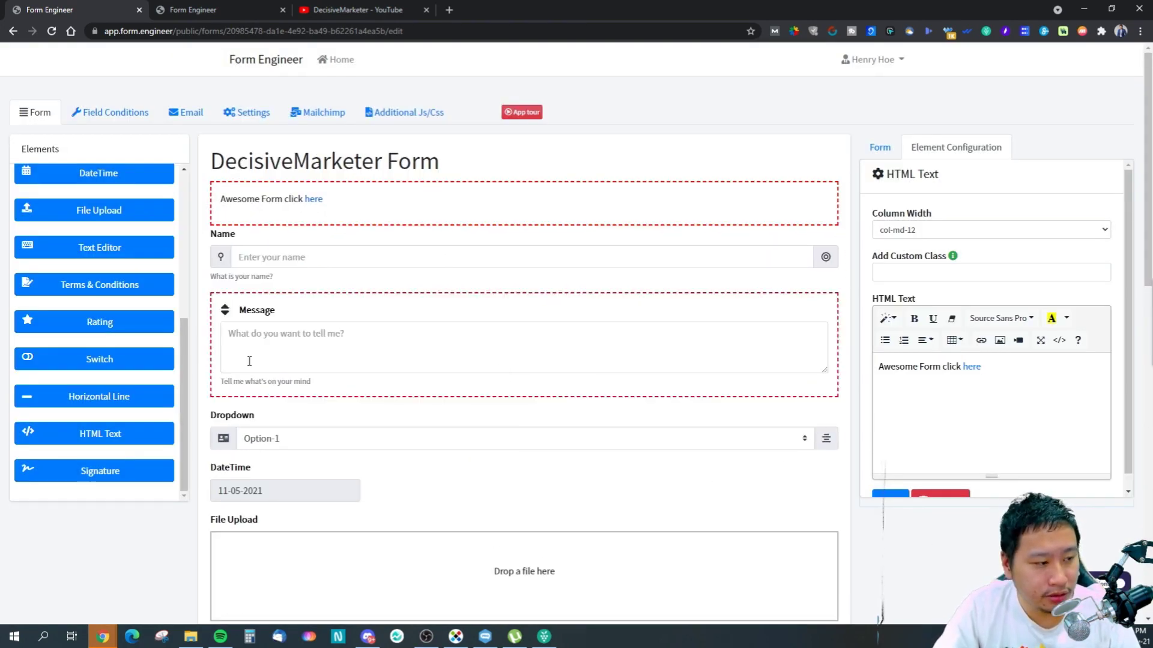
pyautogui.scroll(-3, 121, 379)
pyautogui.scroll(-8, 93, 402)
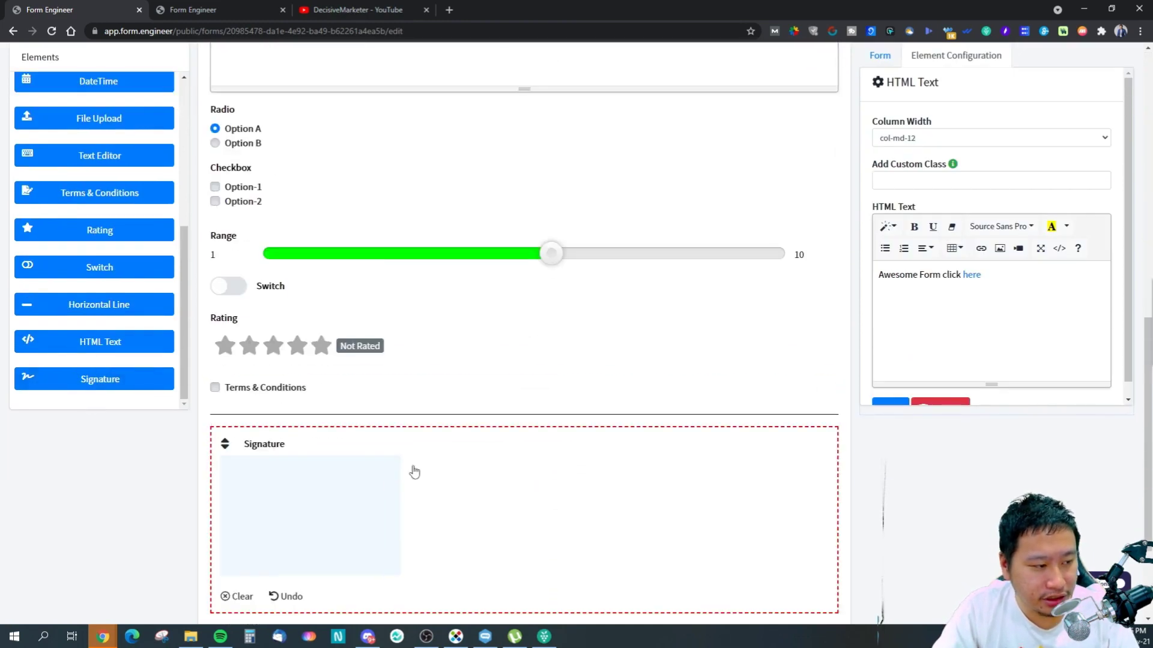
pyautogui.click(358, 442)
pyautogui.scroll(-3, 344, 361)
pyautogui.click(1108, 524)
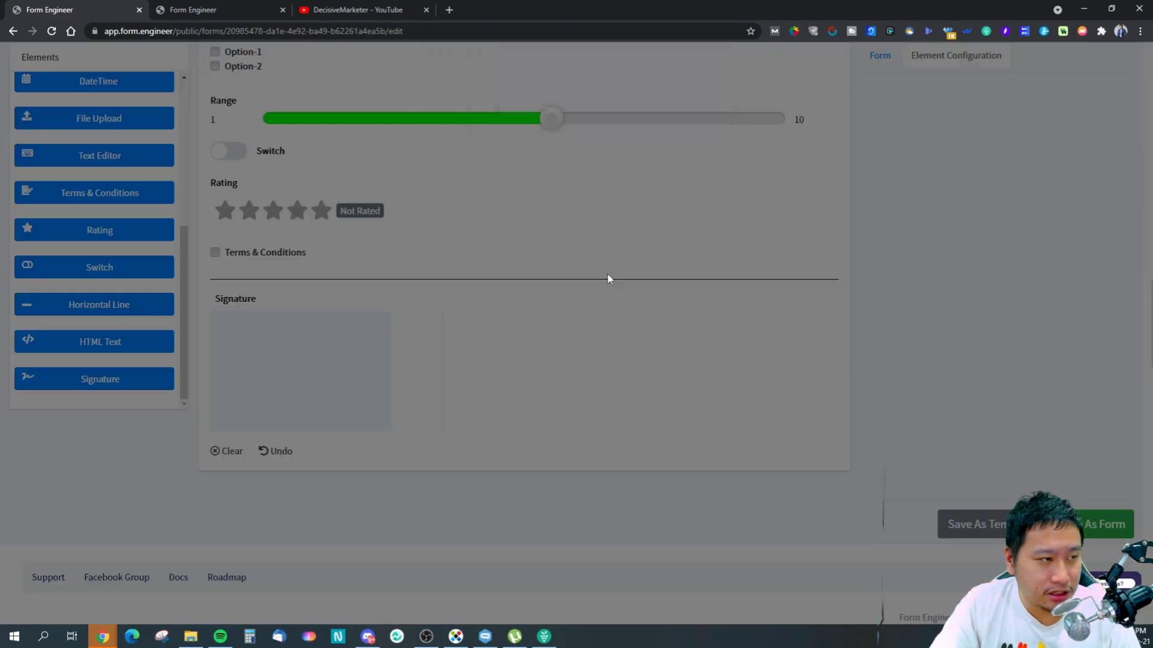
# Reload the live form to check the horizontal line above Signature, return to the form editor and dismiss the save dialog
pyautogui.click(499, 115)
pyautogui.press('F5')
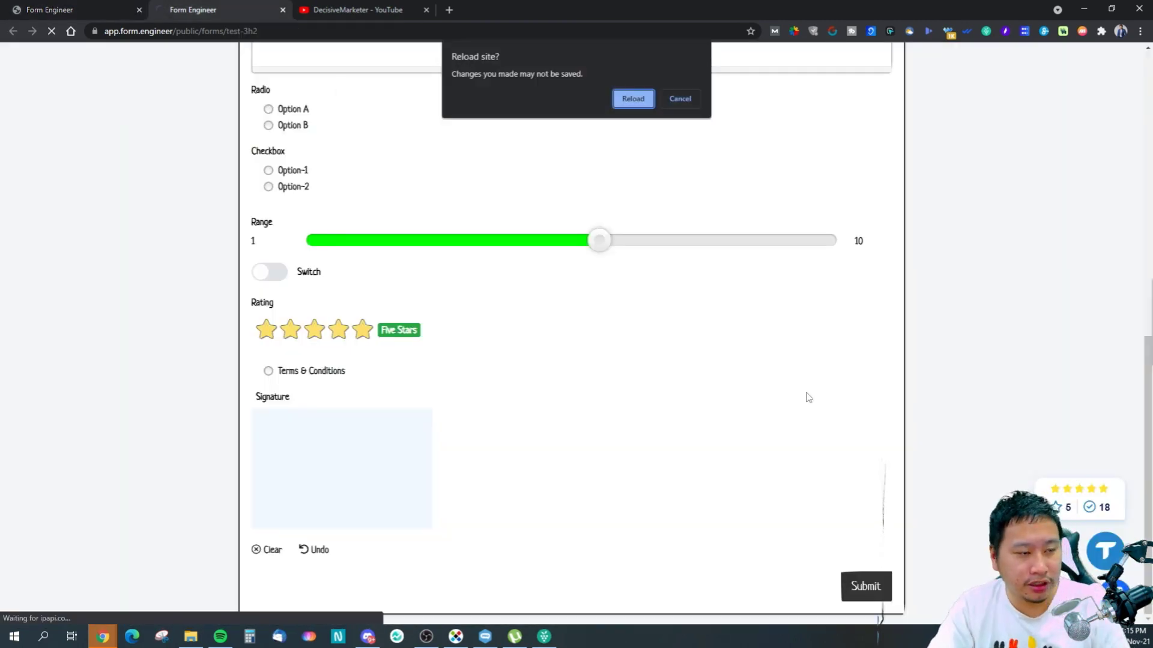
pyautogui.click(631, 98)
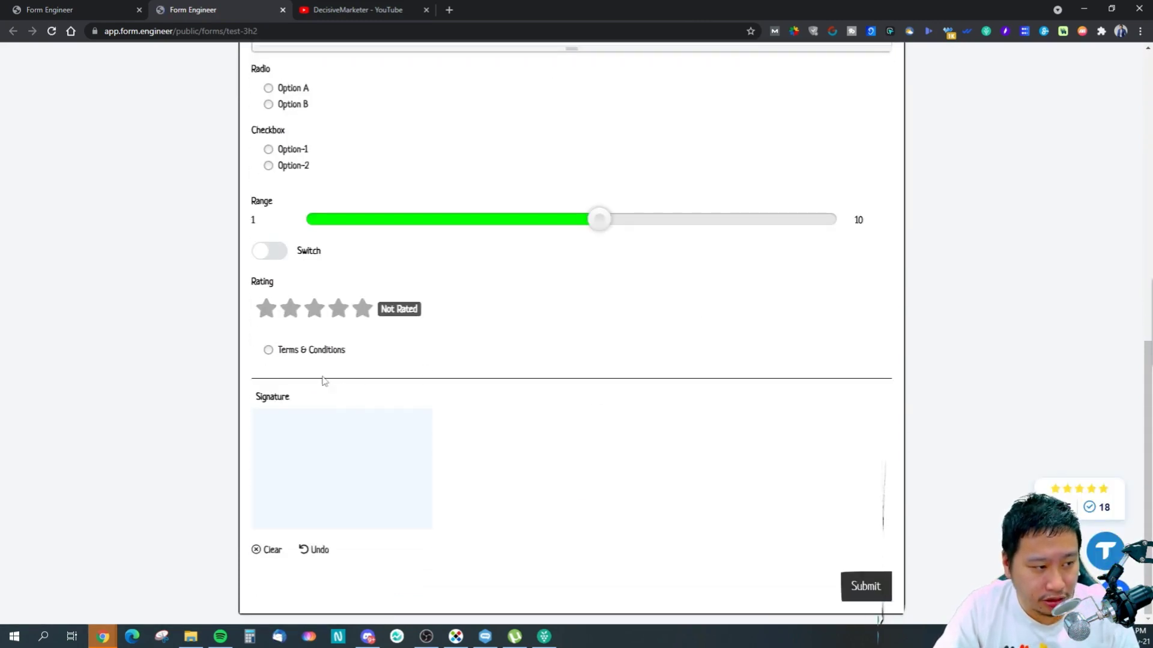
pyautogui.scroll(1, 420, 456)
pyautogui.click(62, 8)
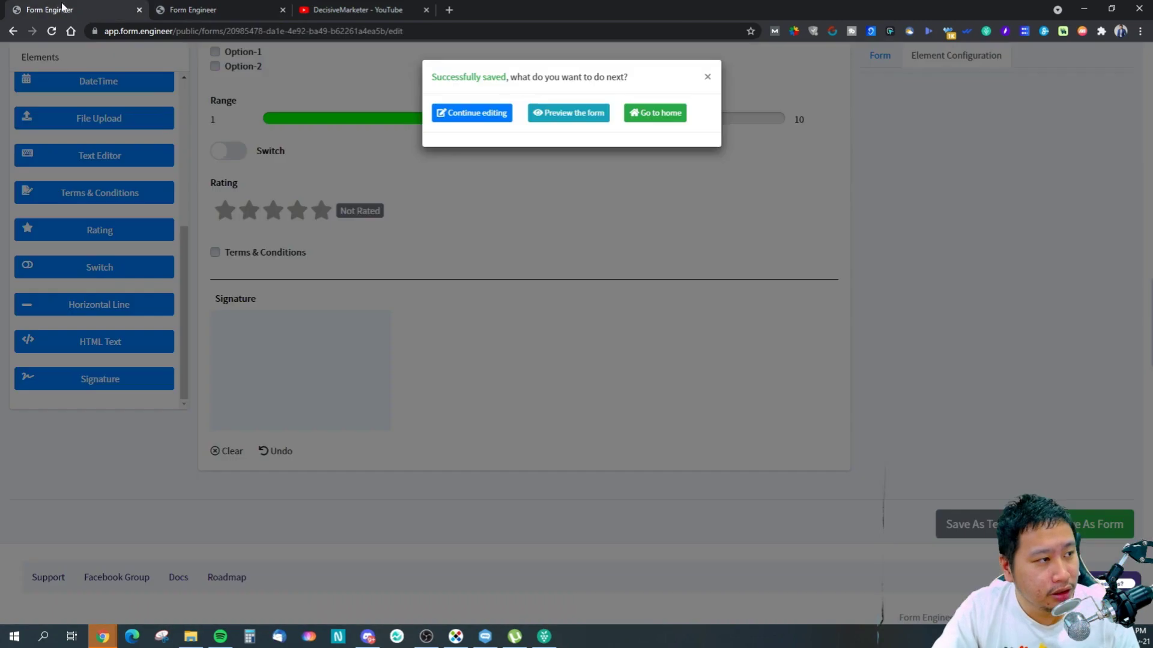
pyautogui.click(707, 77)
pyautogui.scroll(1, 420, 252)
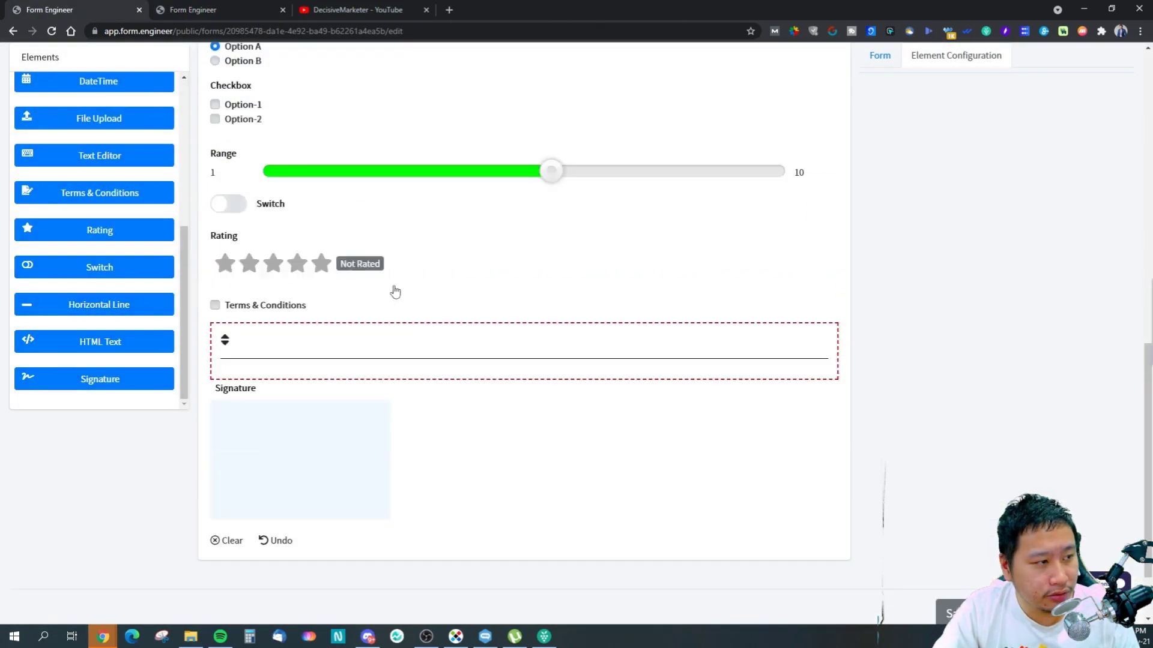
pyautogui.scroll(3, 395, 292)
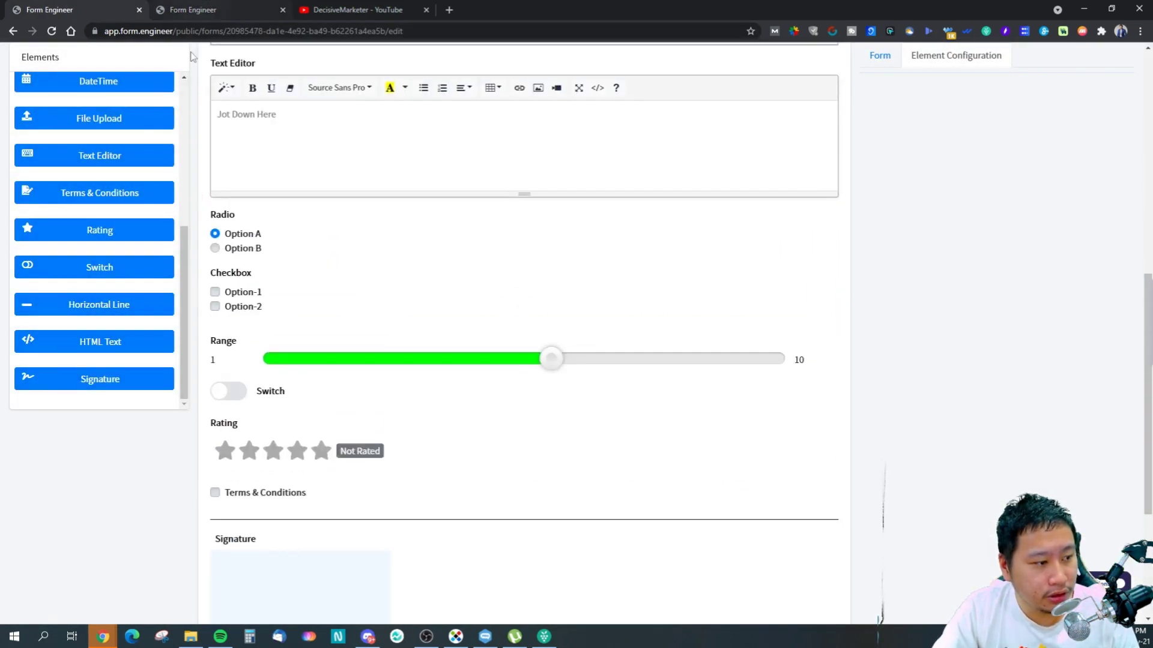
# Check the title and the linked "Awesome Form click here" text at the start of the live form
pyautogui.click(198, 9)
pyautogui.scroll(5, 425, 311)
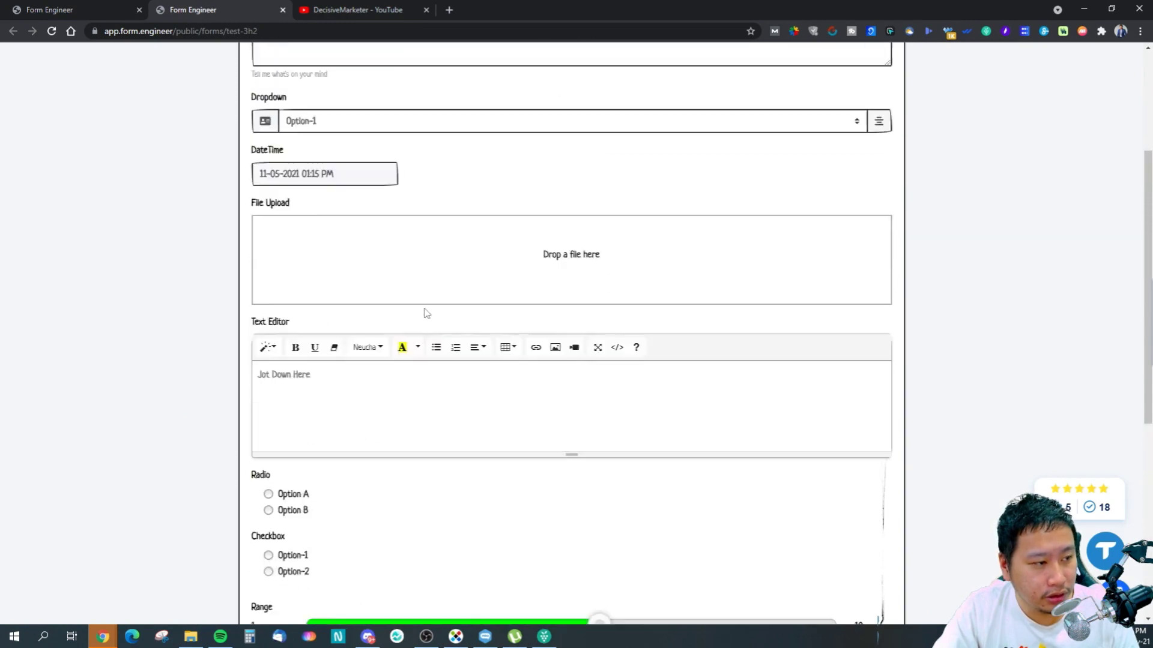
pyautogui.scroll(4, 425, 312)
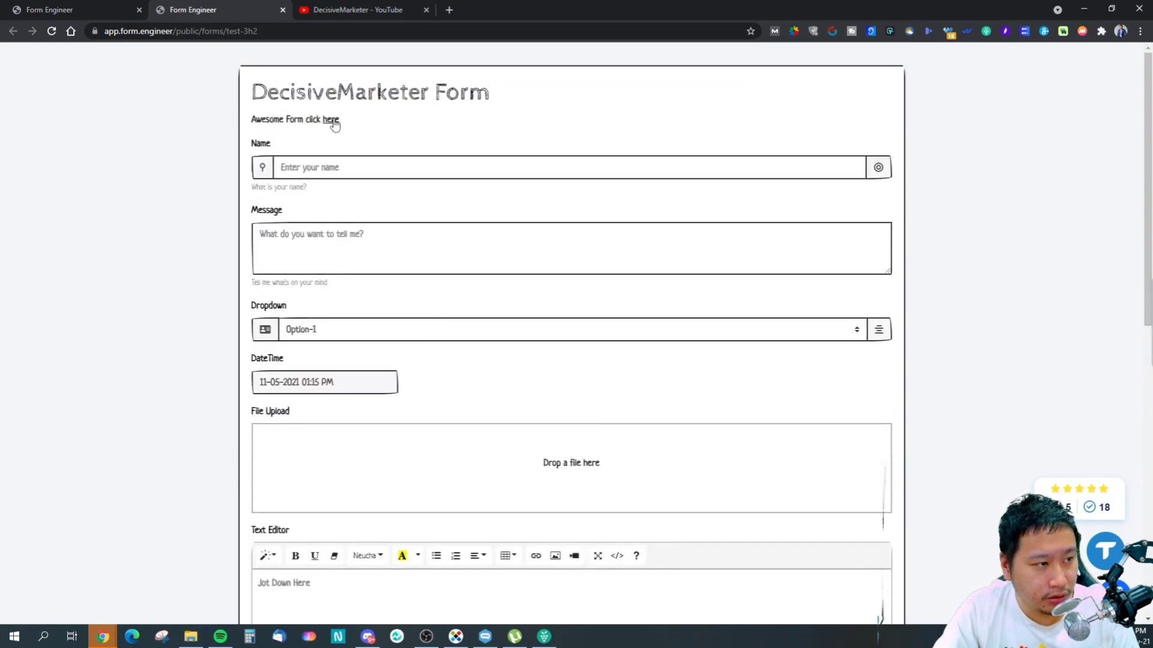
pyautogui.moveTo(256, 120); pyautogui.dragTo(366, 118)
pyautogui.moveTo(362, 121); pyautogui.dragTo(266, 120)
pyautogui.click(363, 114)
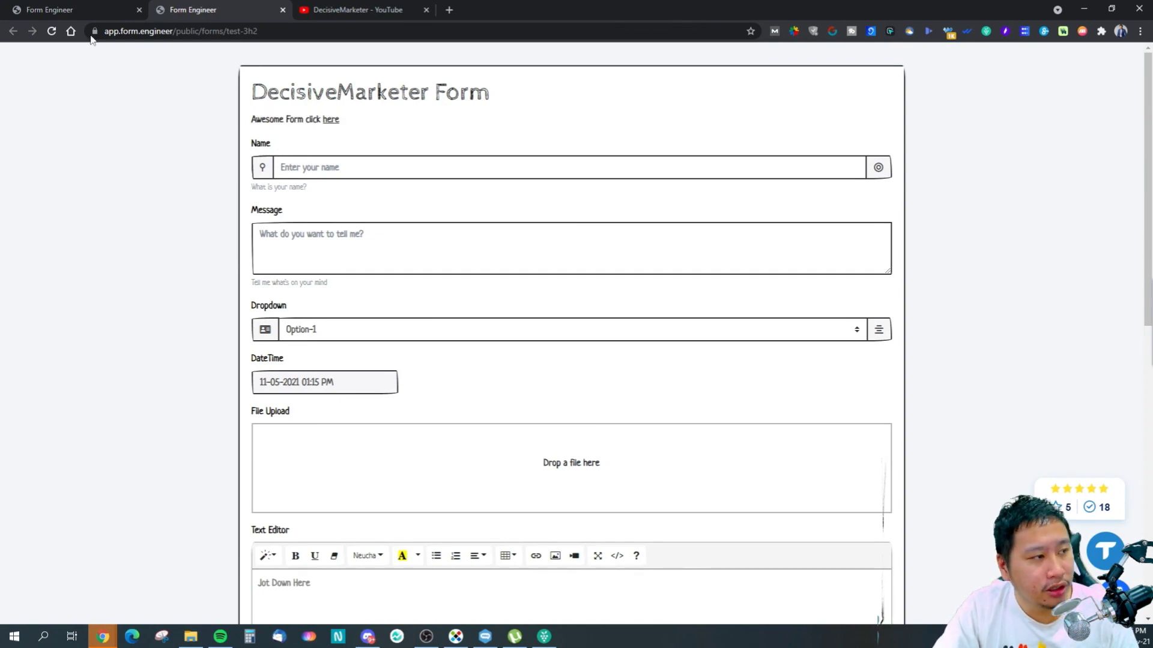
pyautogui.moveTo(414, 96); pyautogui.dragTo(498, 96)
pyautogui.moveTo(514, 95); pyautogui.dragTo(244, 99)
pyautogui.click(395, 103)
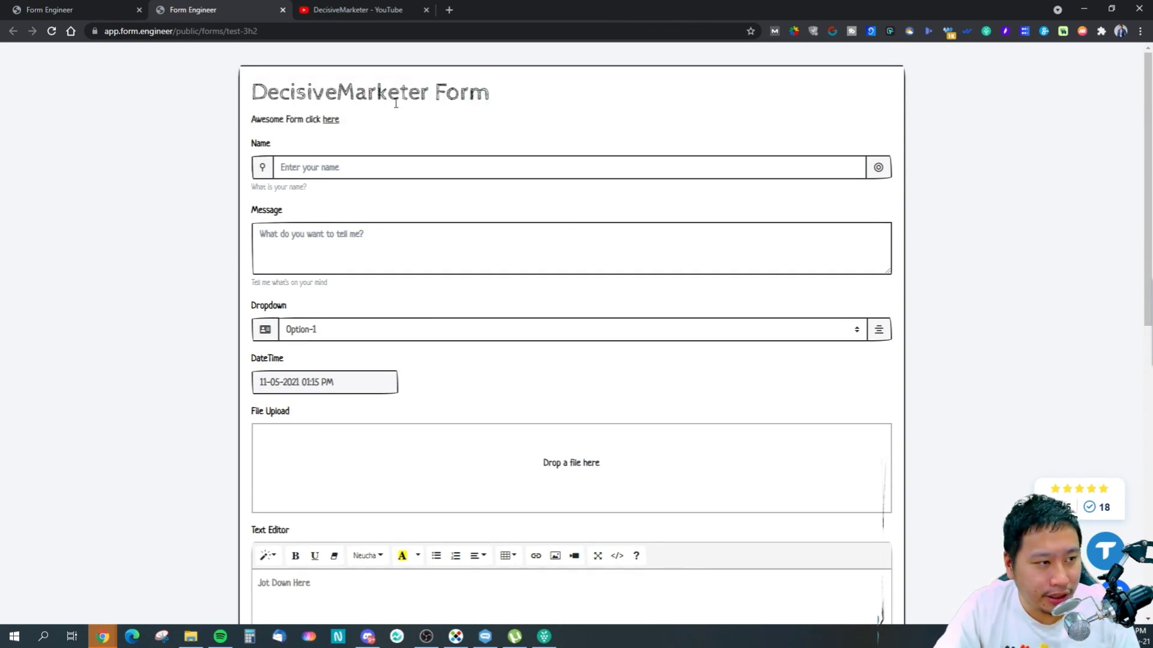
# Open the editor's field conditions, set the empty rule to Show the Name field, and view the available When fields
pyautogui.click(125, 6)
pyautogui.scroll(6, 271, 157)
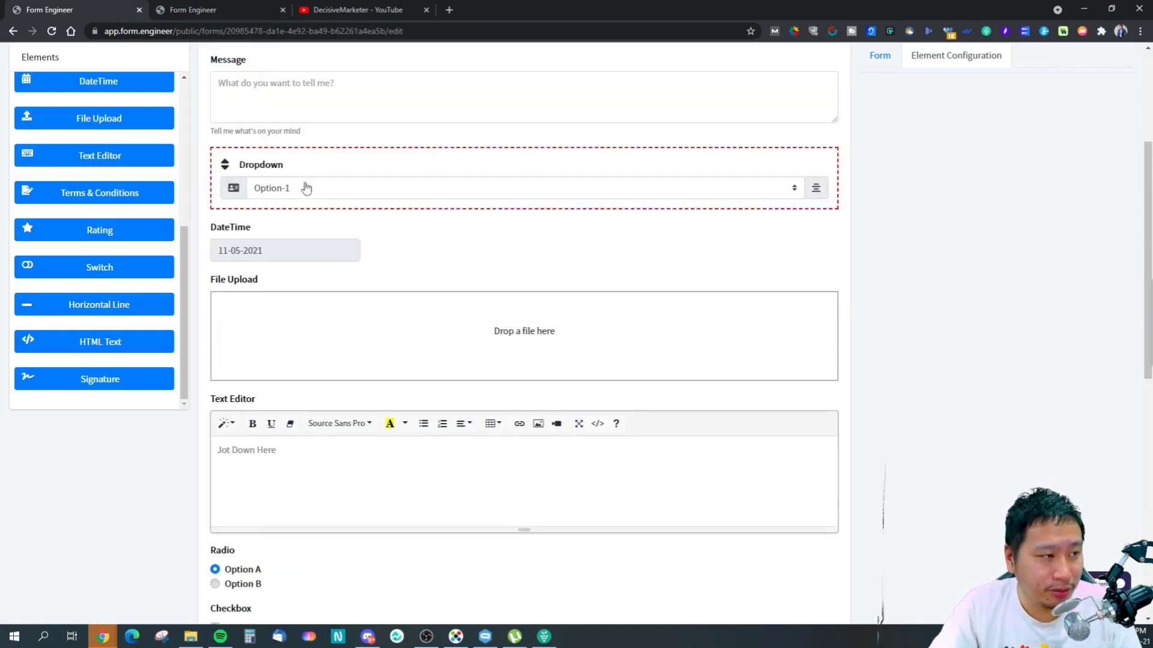
pyautogui.scroll(4, 270, 174)
pyautogui.click(90, 113)
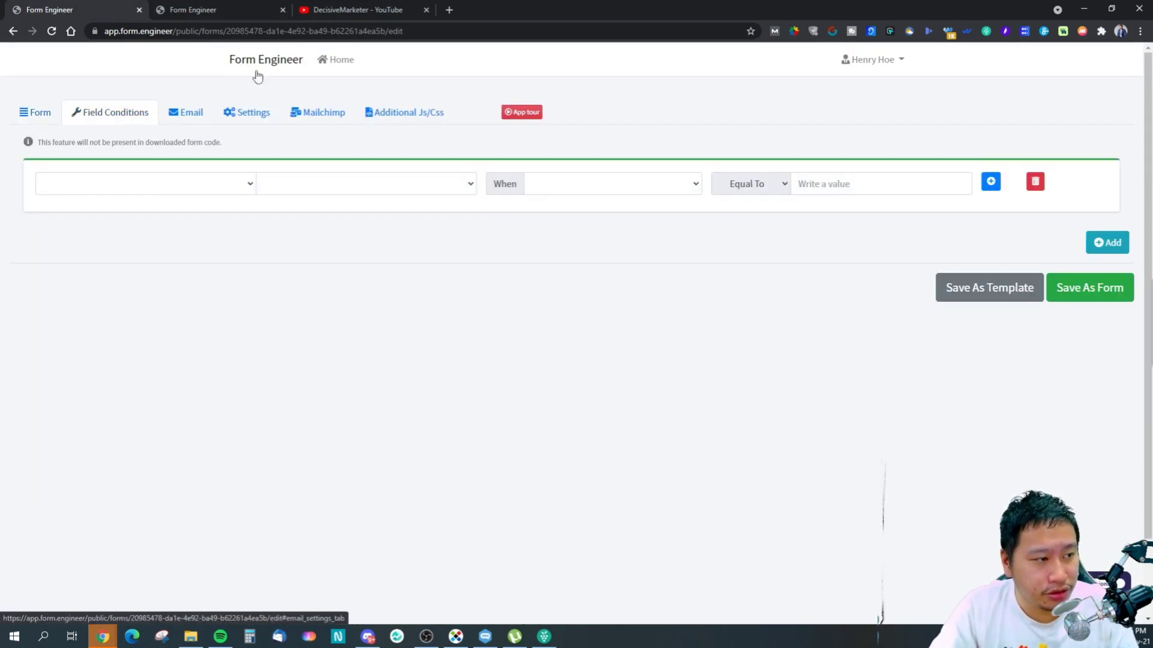
pyautogui.click(146, 190)
pyautogui.click(149, 202)
pyautogui.click(177, 186)
pyautogui.click(165, 215)
pyautogui.click(311, 185)
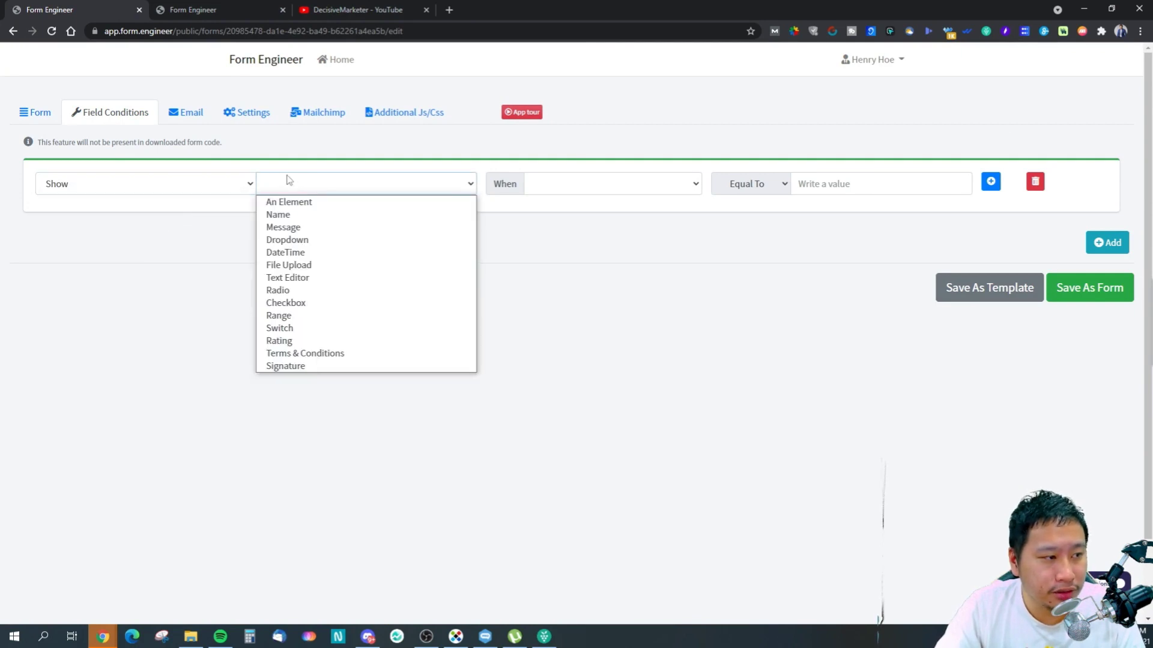
pyautogui.click(318, 213)
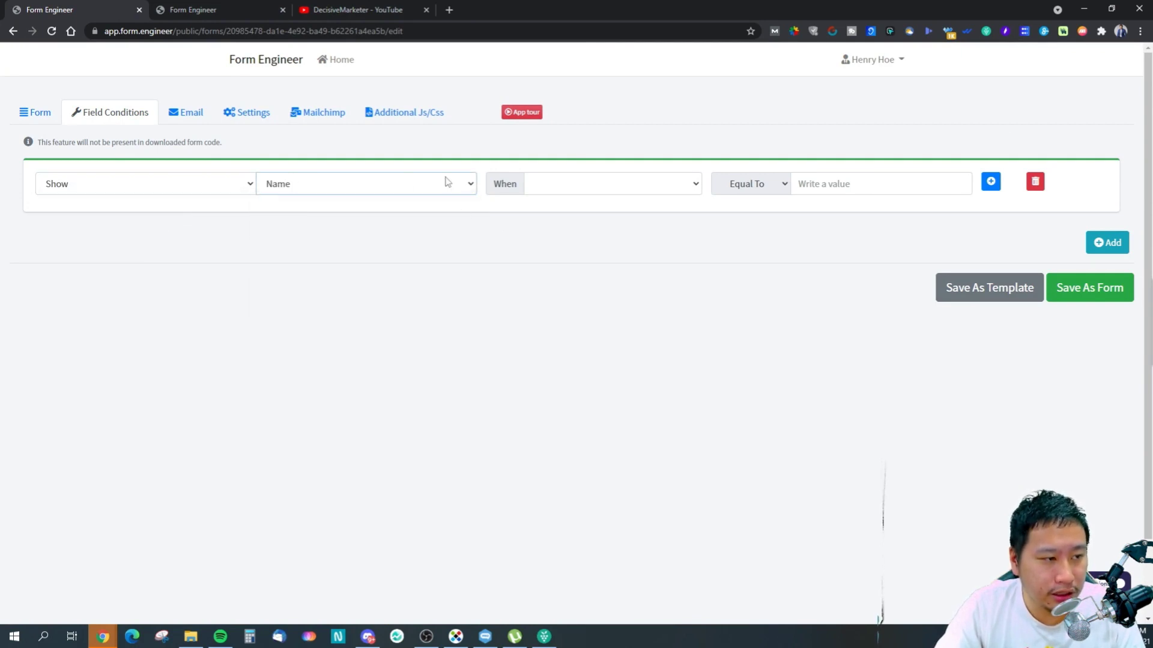
pyautogui.click(631, 192)
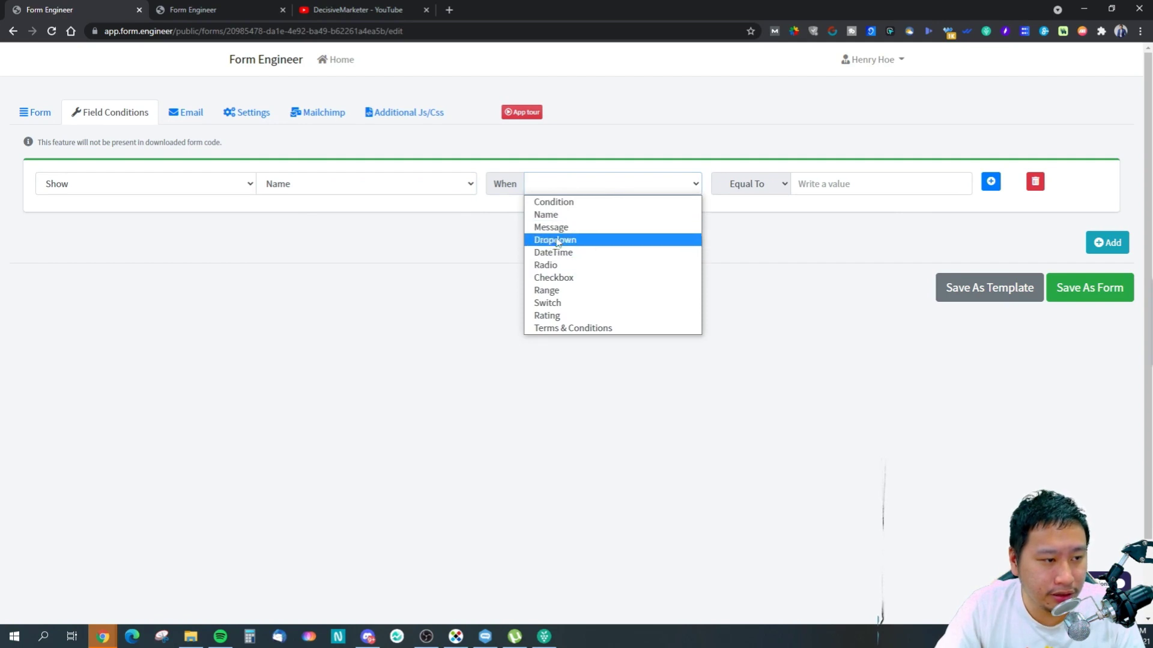
# Set the rule to show Message when Name is Equal To, look at the comparison operators, and delete the rule
pyautogui.click(411, 189)
pyautogui.click(283, 227)
pyautogui.click(588, 187)
pyautogui.click(589, 213)
pyautogui.click(818, 183)
pyautogui.click(774, 191)
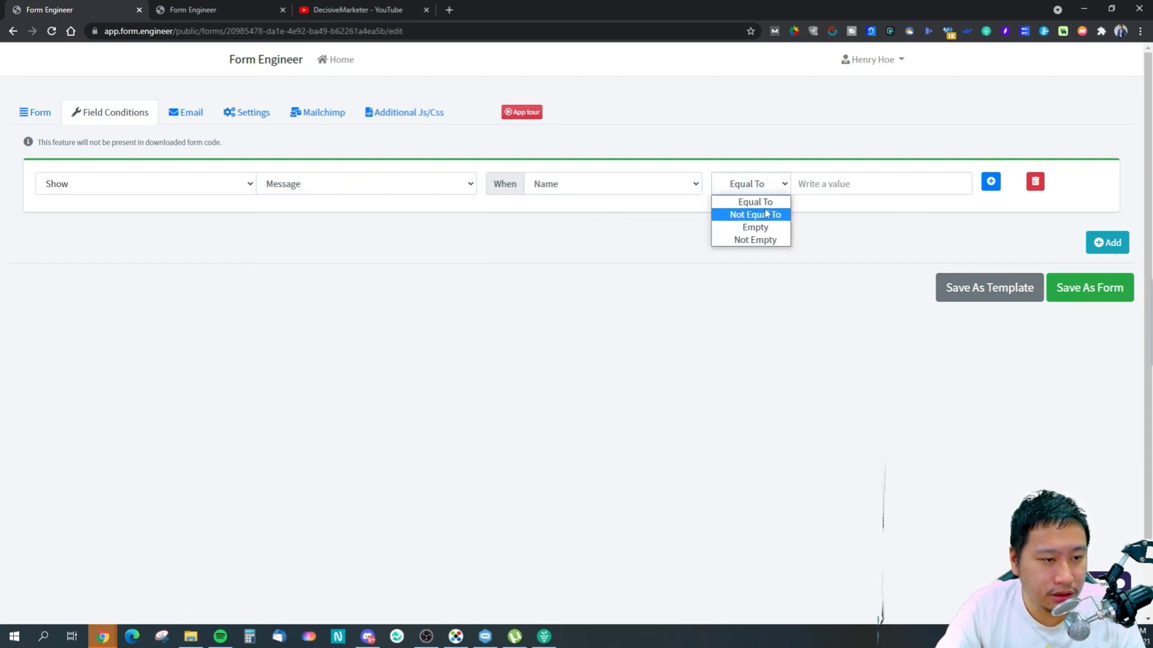
pyautogui.click(888, 224)
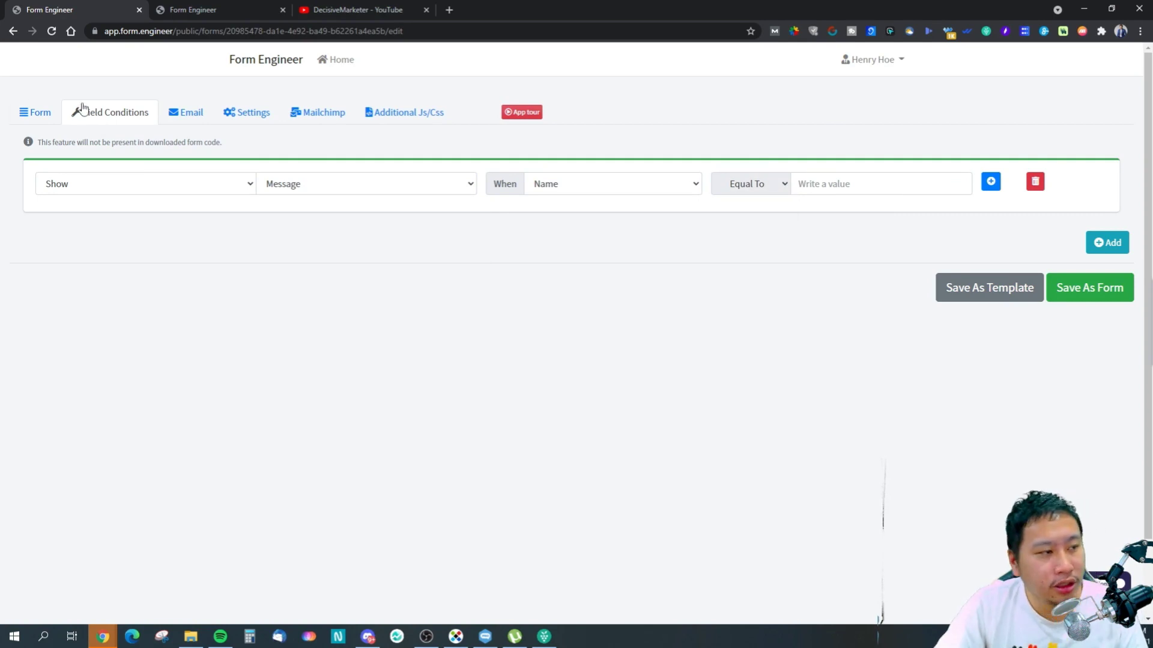
pyautogui.click(1035, 183)
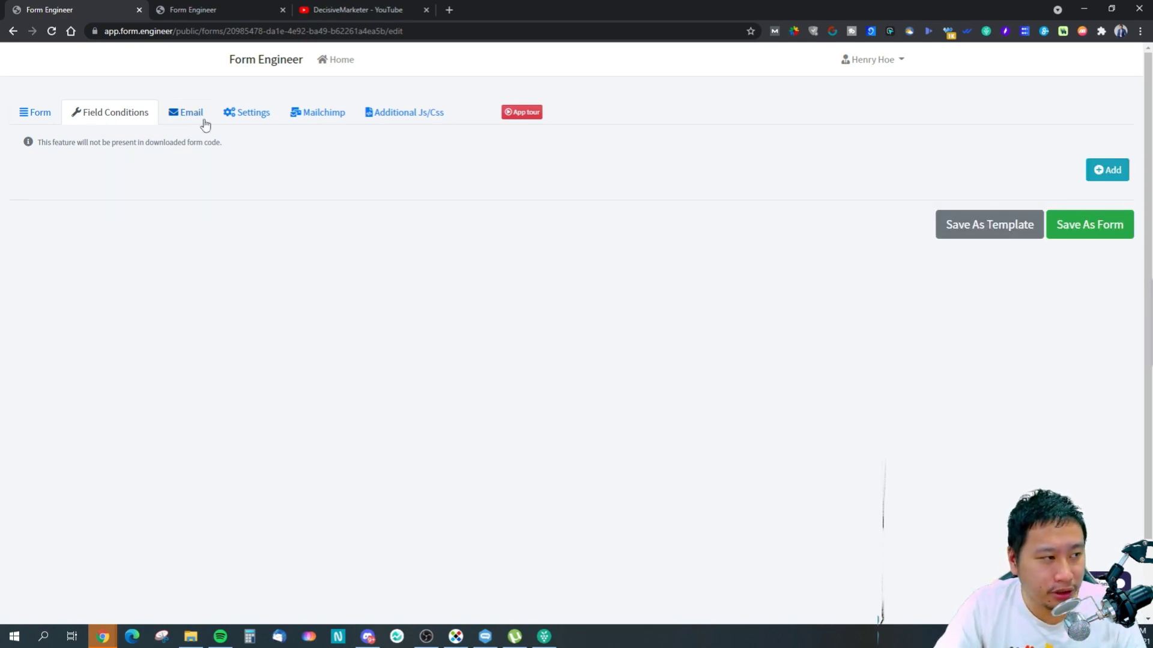
# Enable the new submission email and the auto response in turn to examine their fields, disabling each one again
pyautogui.click(184, 119)
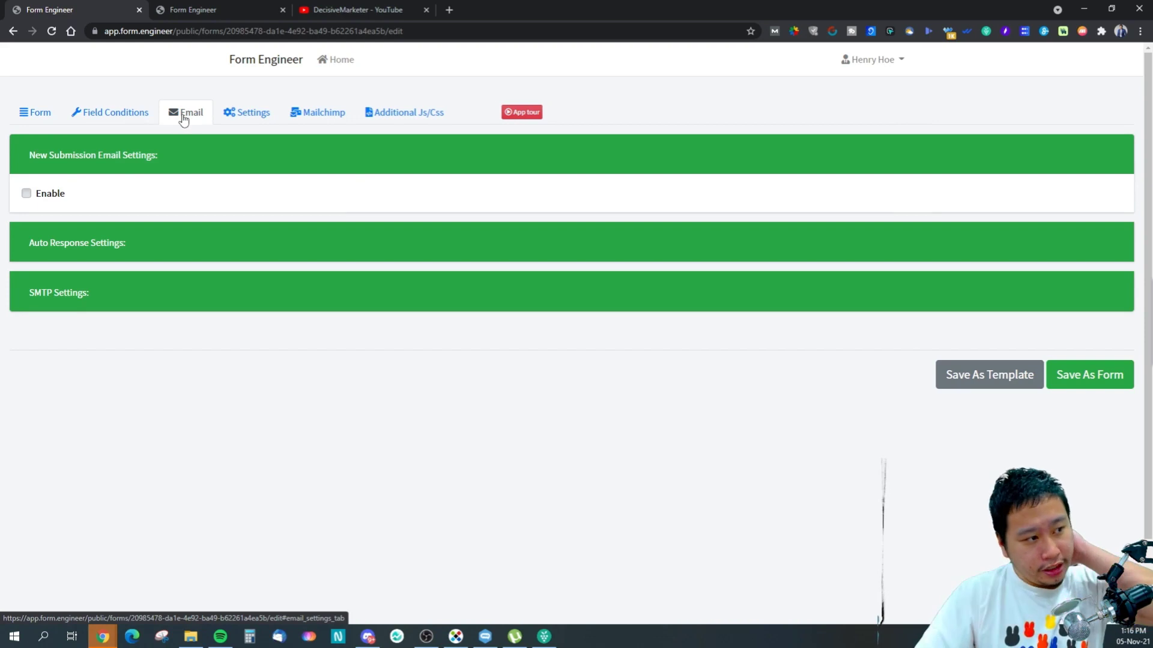
pyautogui.click(36, 197)
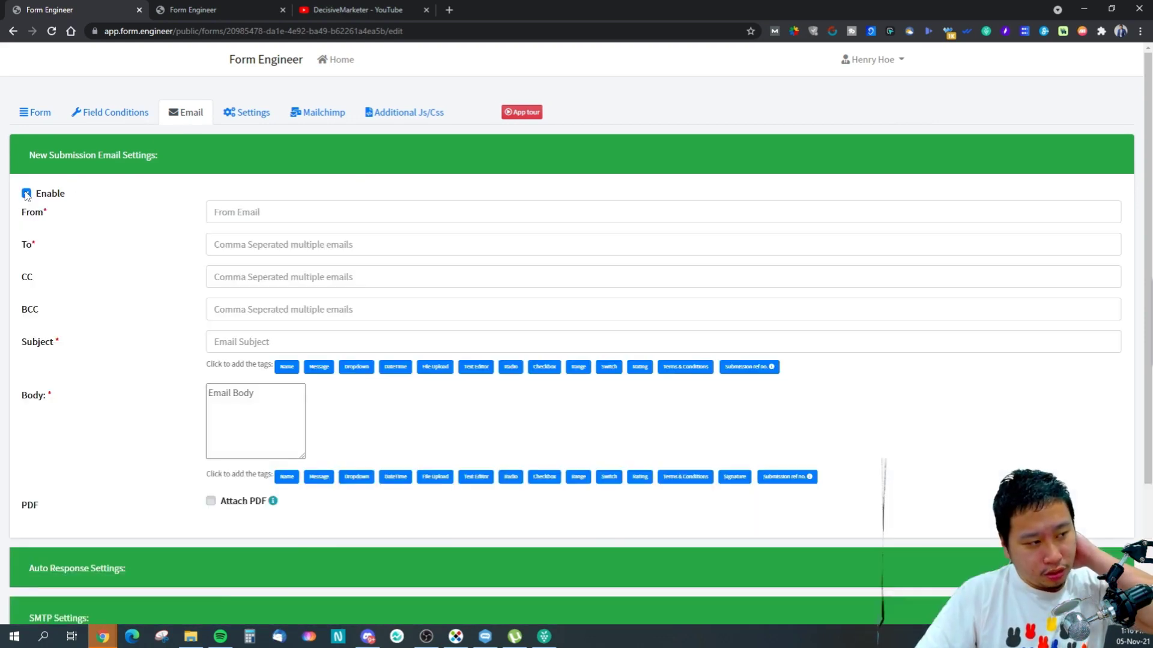
pyautogui.scroll(-4, 247, 401)
pyautogui.scroll(4, 247, 398)
pyautogui.press('Tab')
pyautogui.press('Tab')
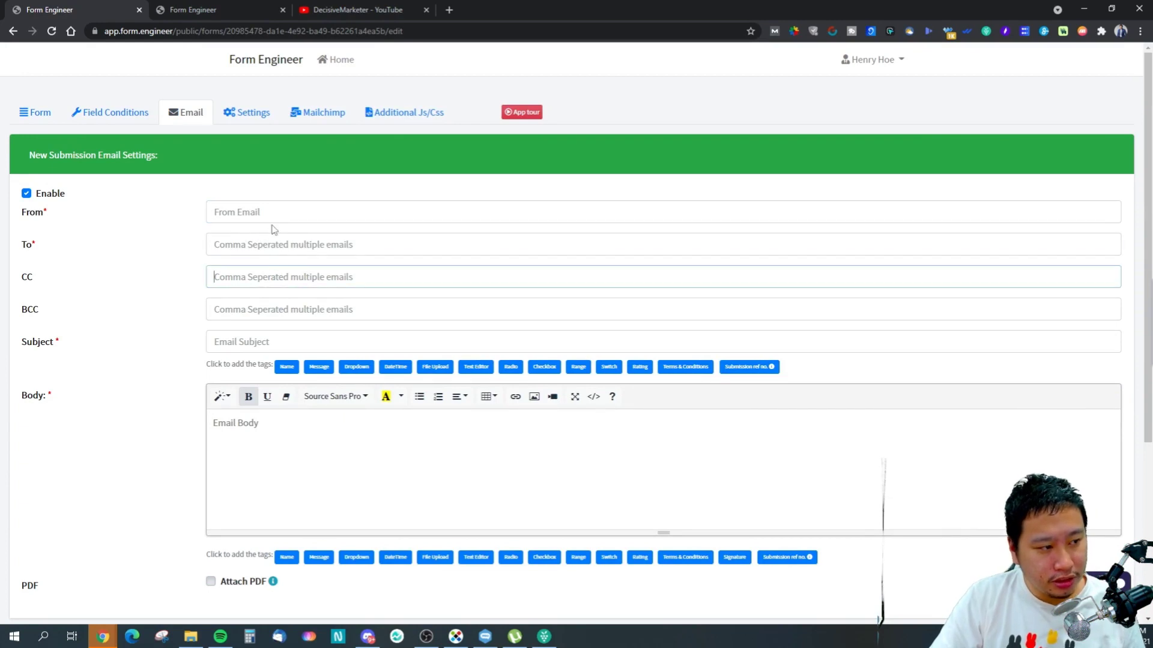
pyautogui.scroll(-4, 285, 408)
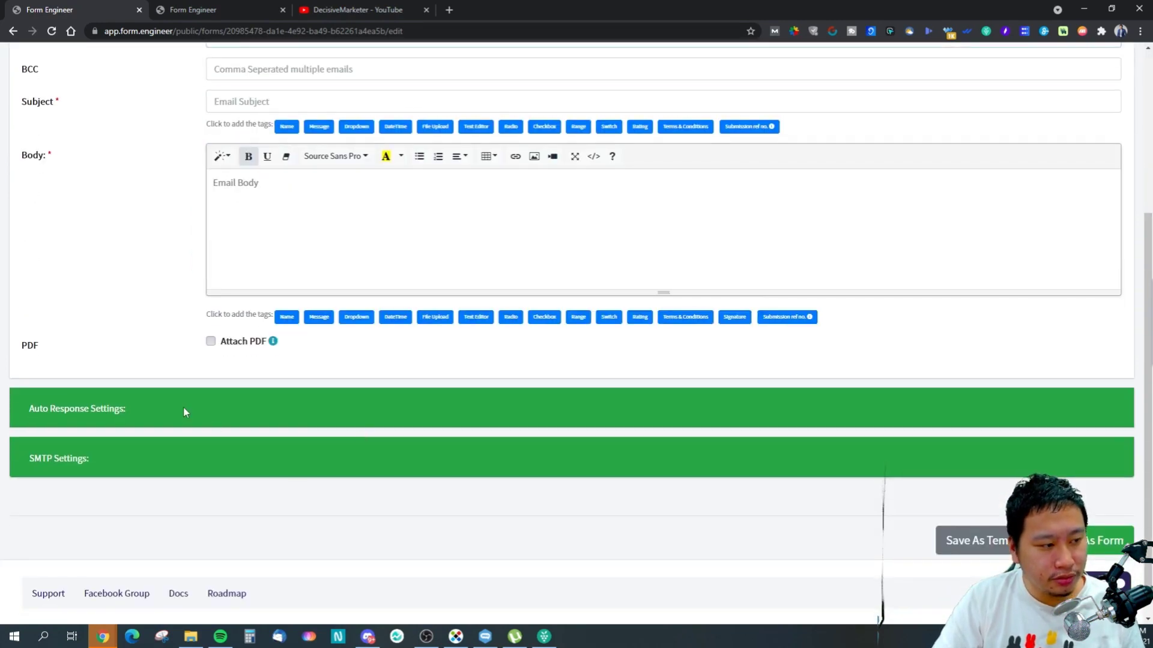
pyautogui.scroll(4, 184, 412)
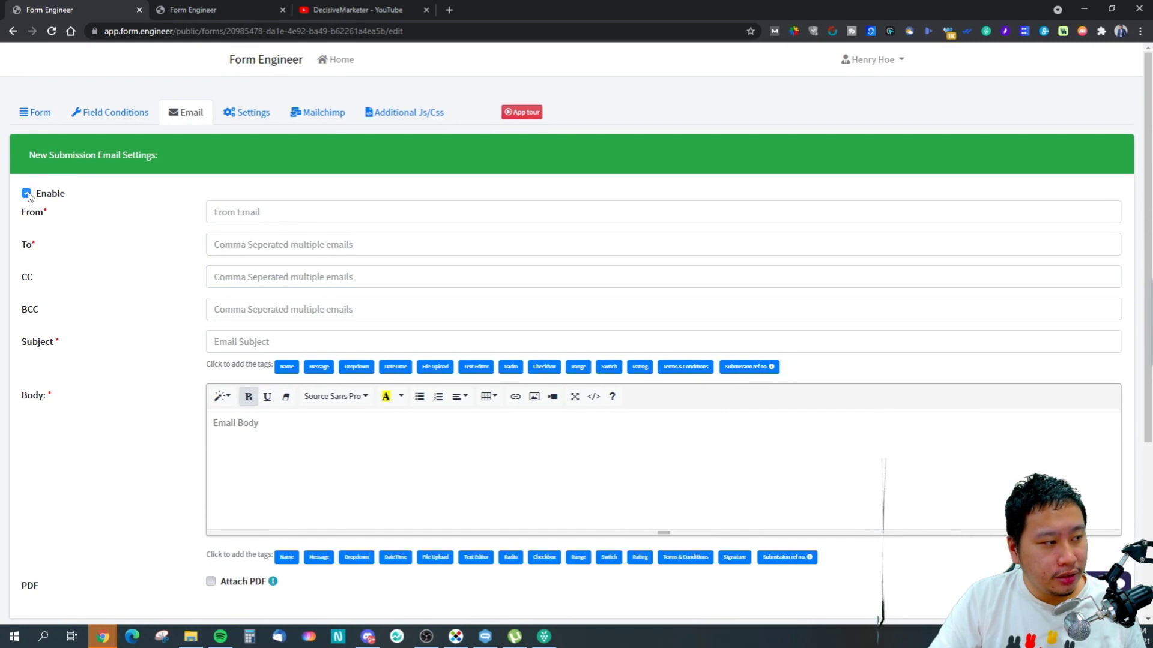
pyautogui.click(26, 193)
pyautogui.click(42, 243)
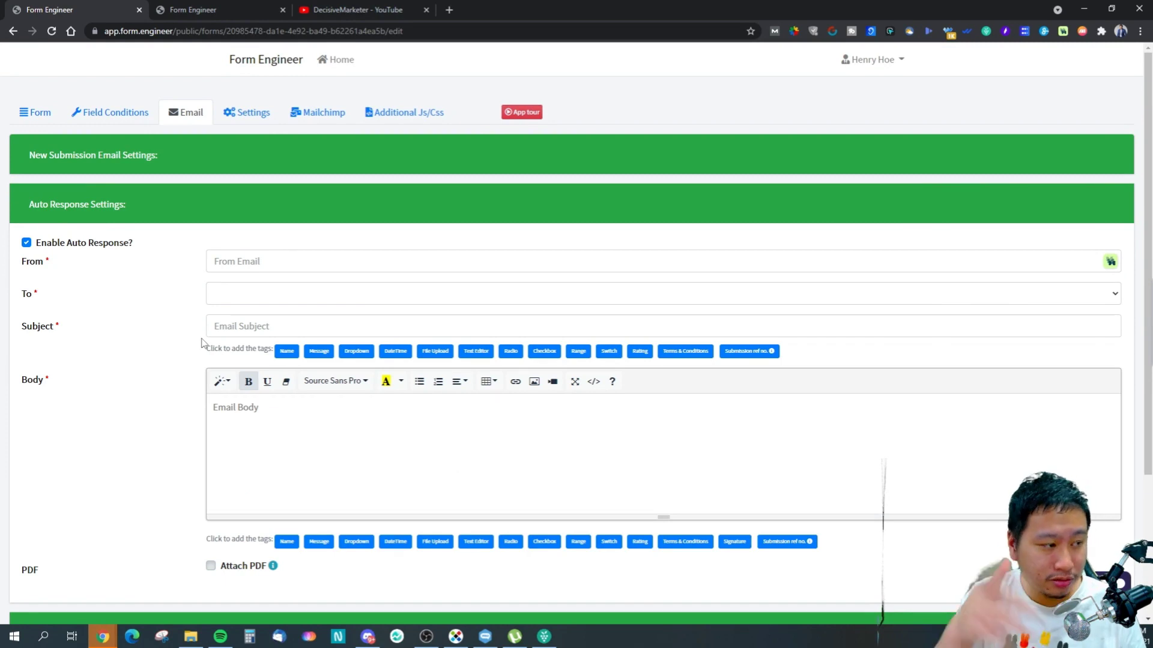
pyautogui.click(27, 244)
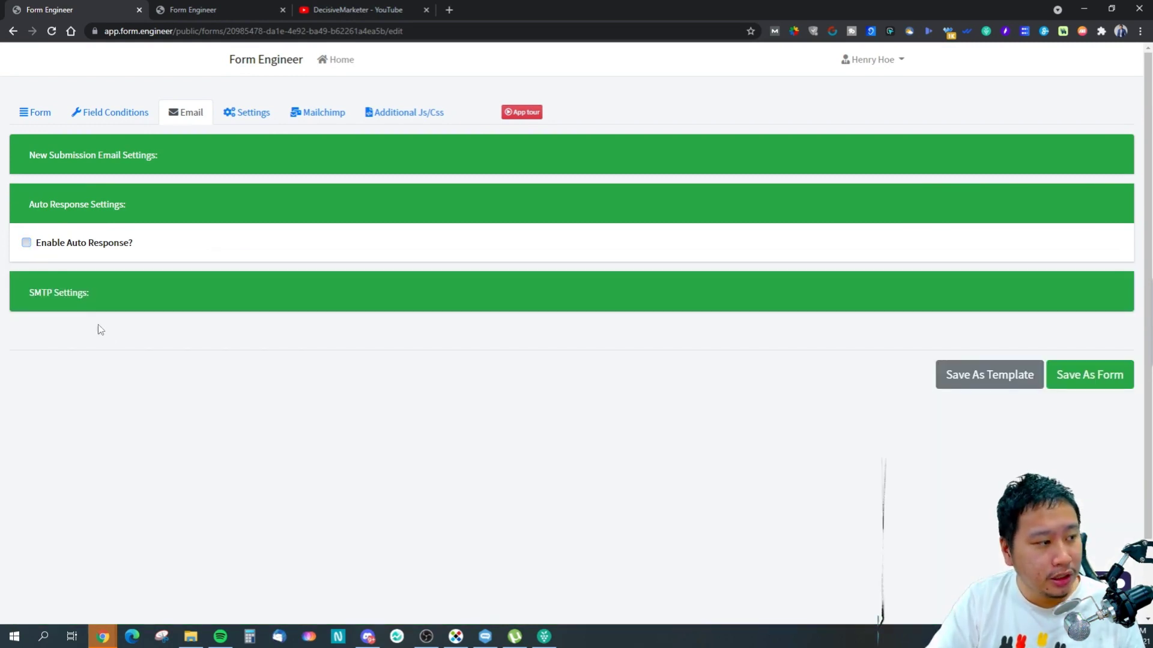
# Open the form's SMTP settings and turn off Use My SMTP Settings to examine the custom mail server fields
pyautogui.click(98, 307)
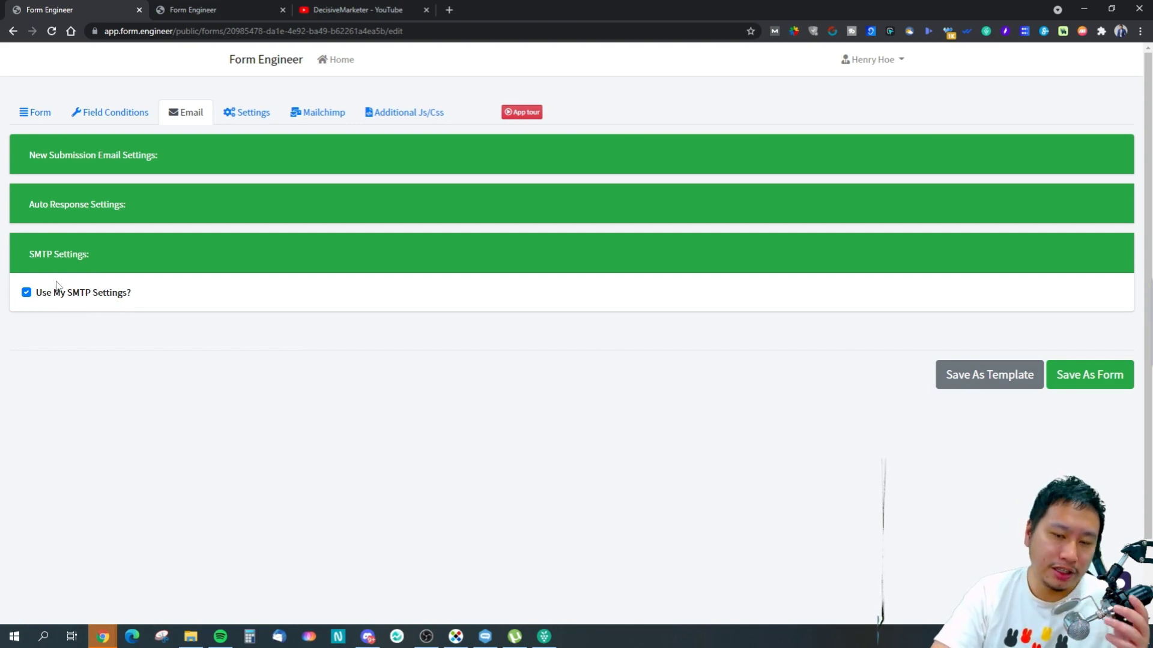
pyautogui.click(27, 293)
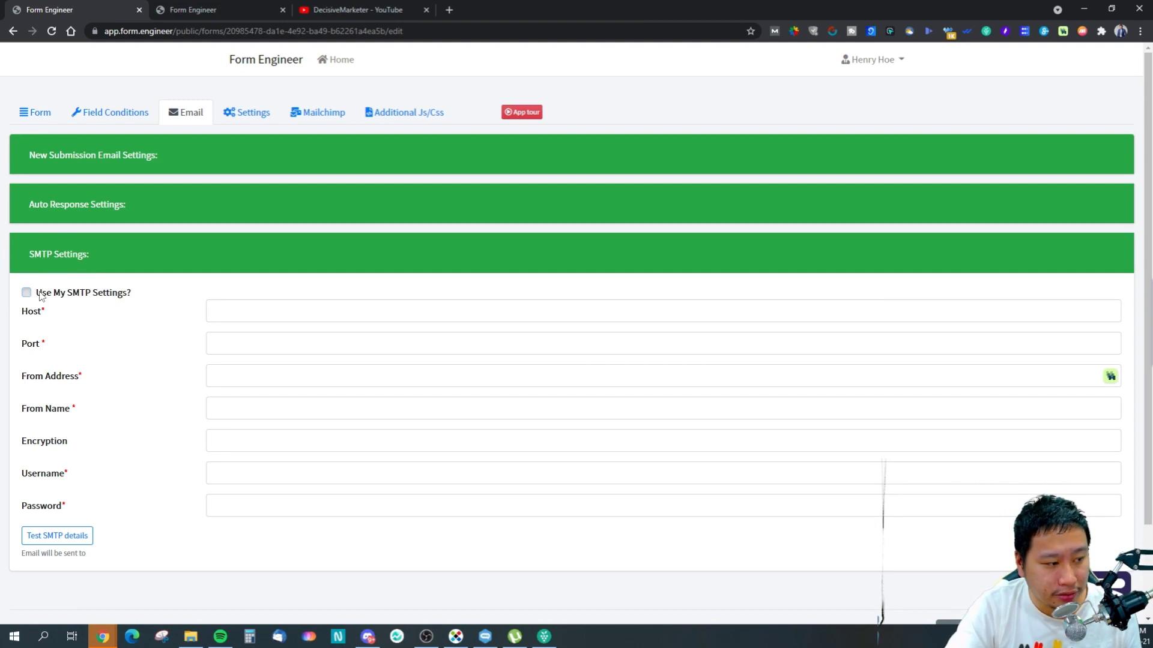
pyautogui.click(27, 293)
pyautogui.click(27, 293)
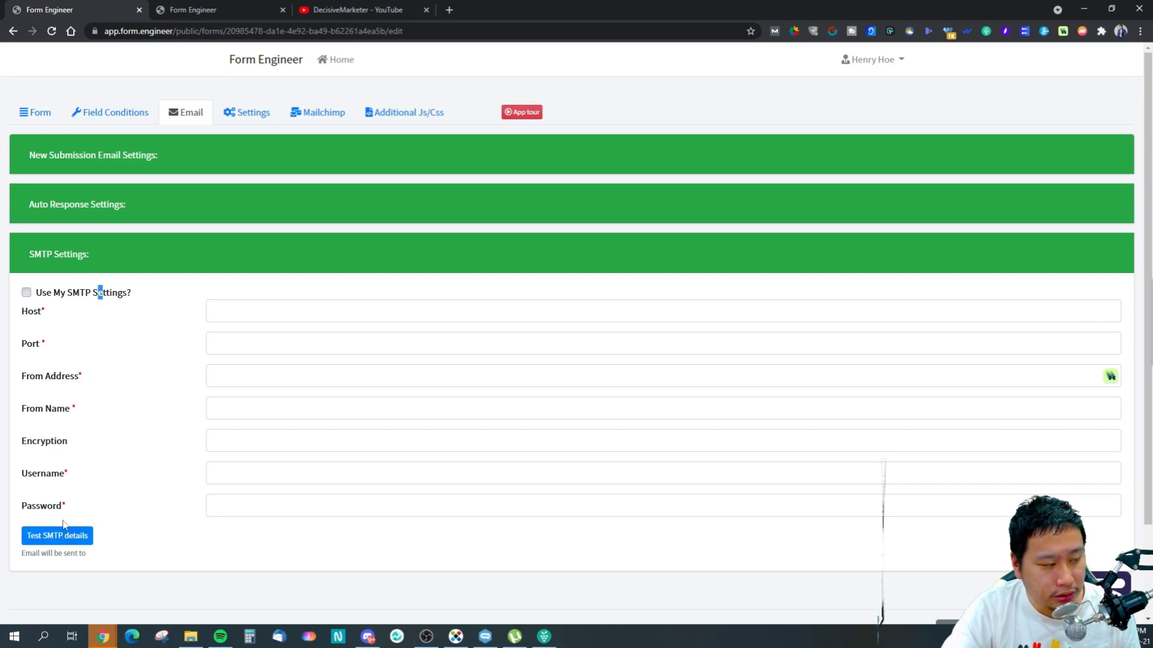
pyautogui.click(27, 294)
pyautogui.click(27, 294)
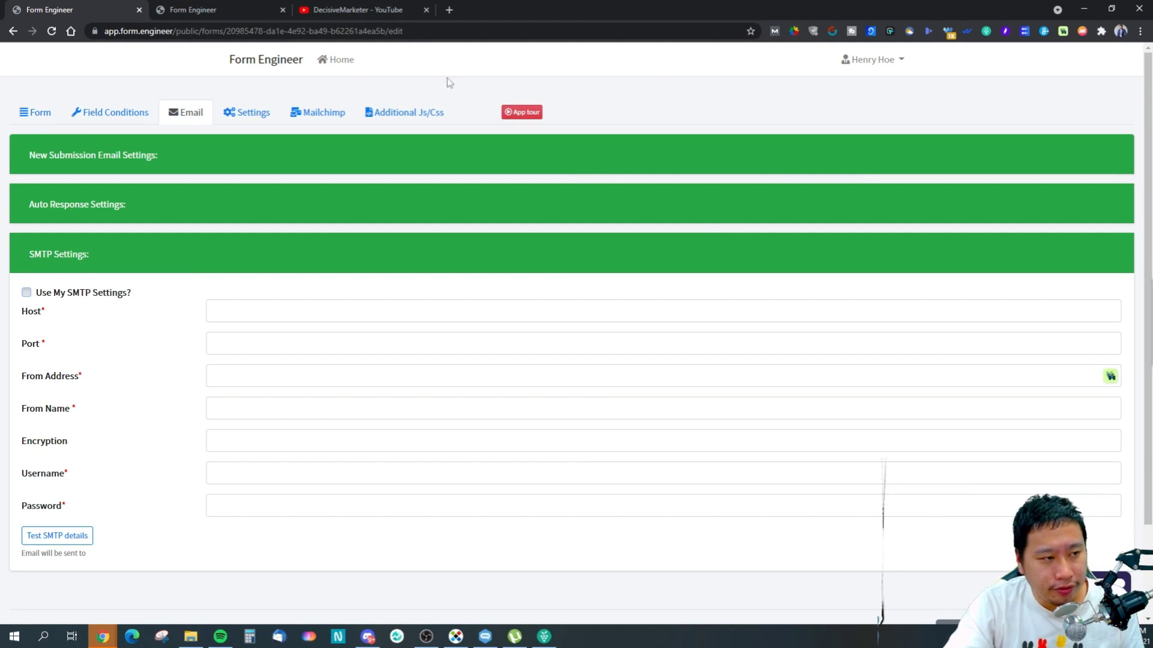
# Open the account's My settings page in a new tab, examine its SMTP/Email Settings, and return to the form editor
pyautogui.click(873, 60)
pyautogui.rightClick(864, 131)
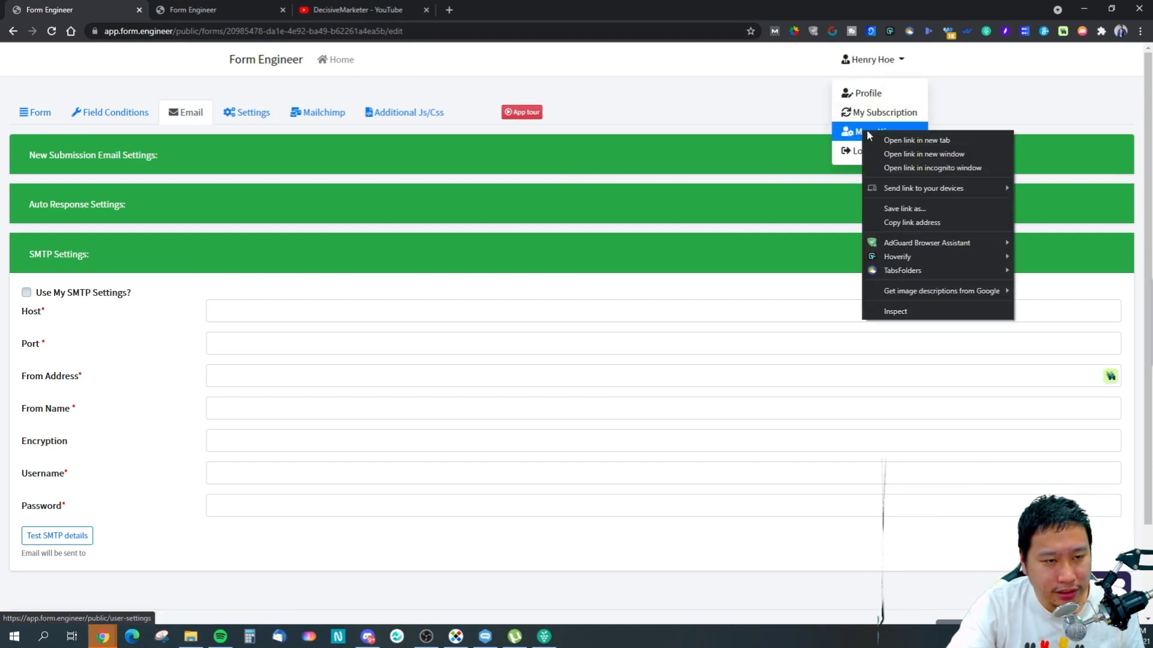
pyautogui.click(916, 140)
pyautogui.click(183, 9)
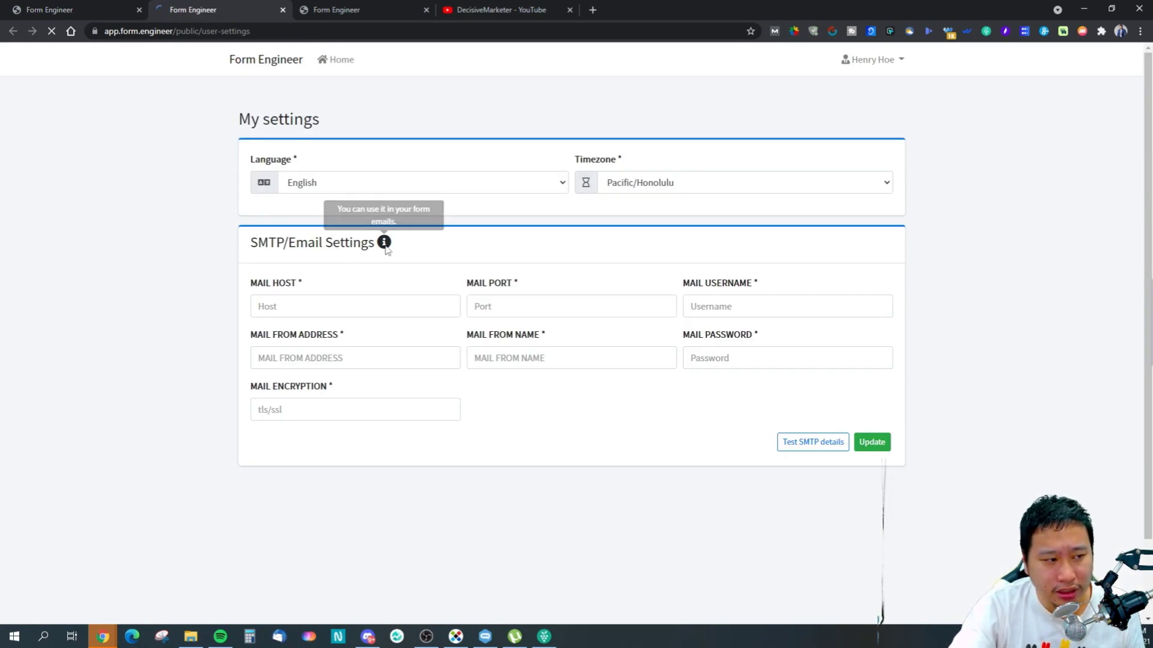
pyautogui.moveTo(387, 249)
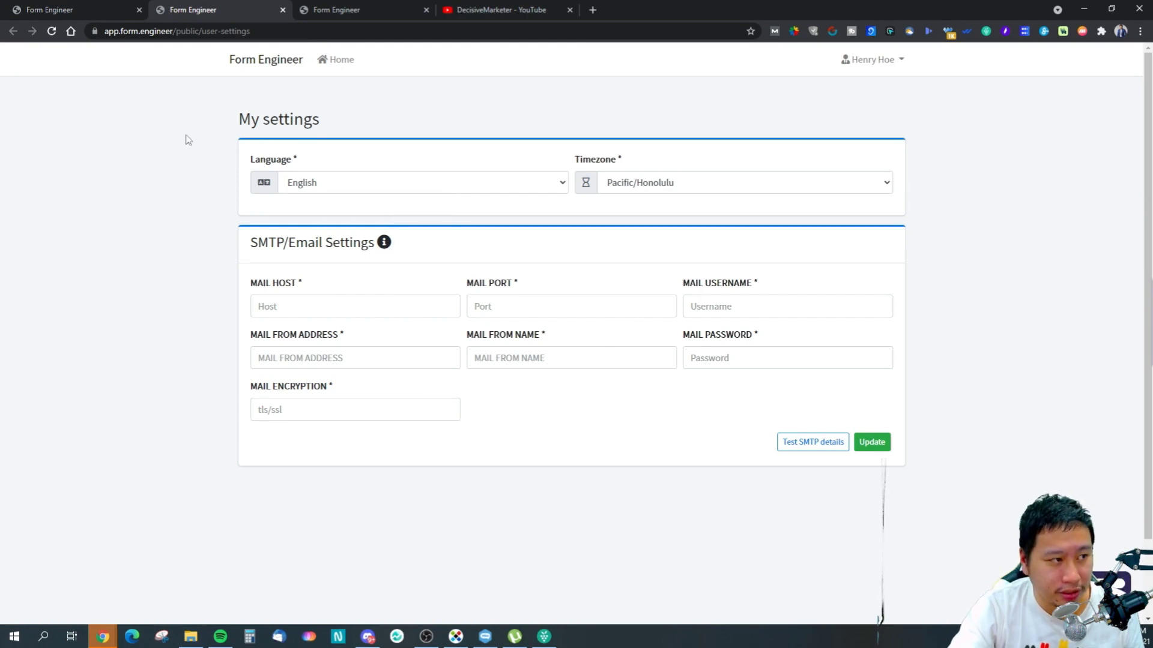
pyautogui.click(54, 7)
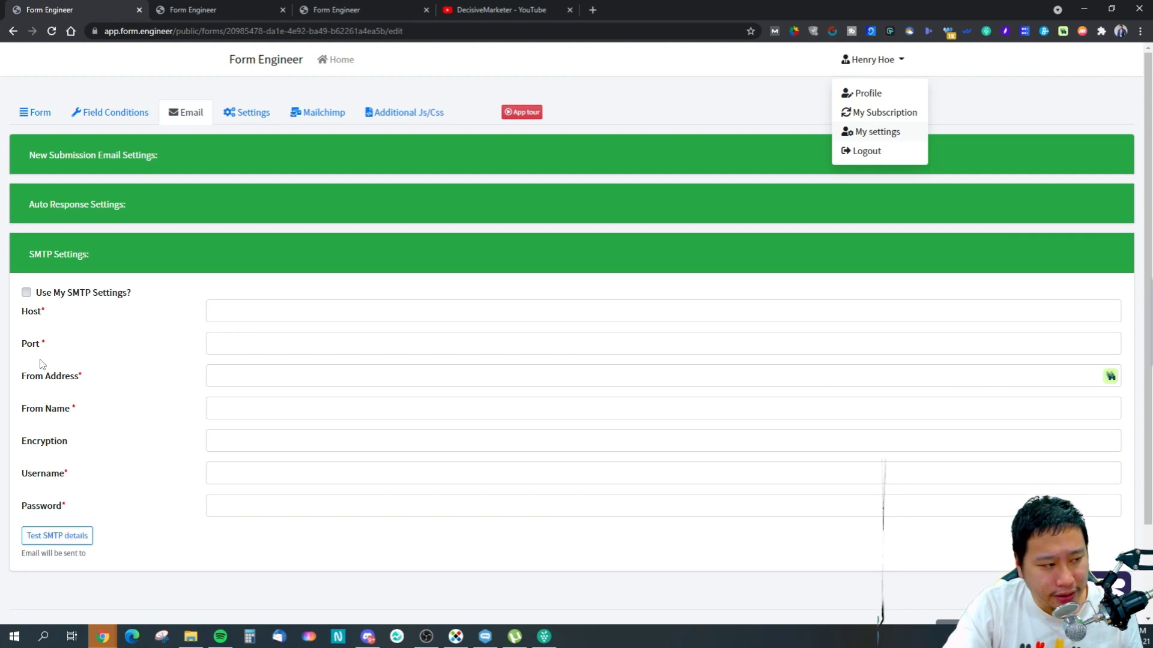
# In the form's settings, enable Google reCAPTCHA with the Site Key and Secret Key left empty and try to save the form
pyautogui.moveTo(26, 312); pyautogui.dragTo(46, 380)
pyautogui.click(52, 386)
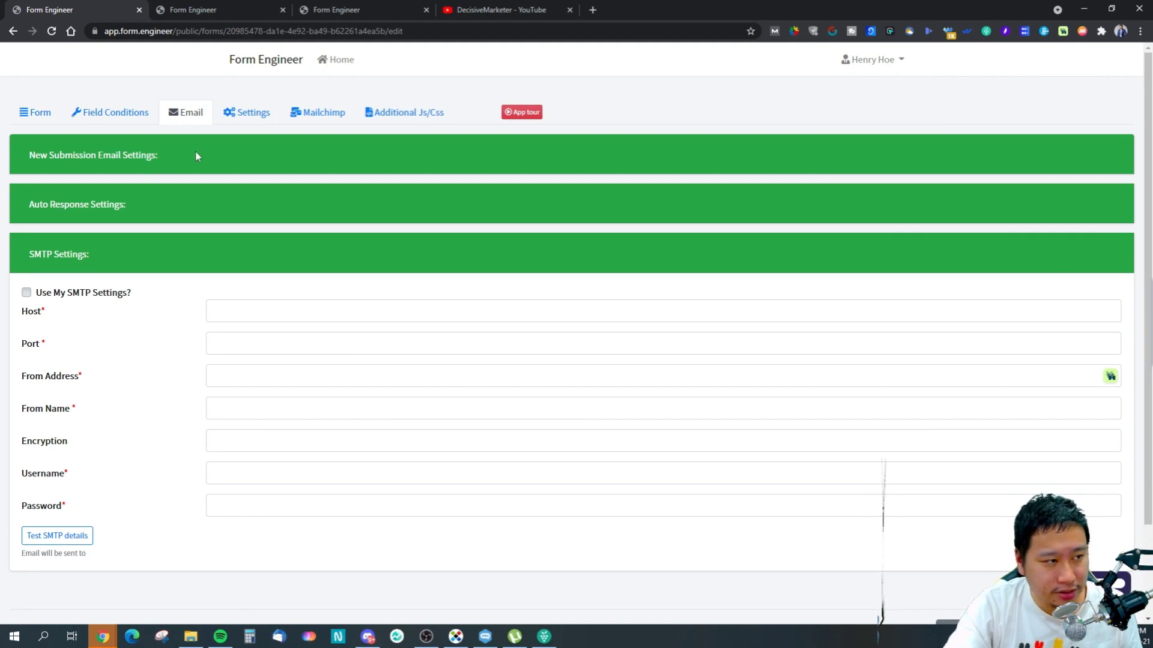
pyautogui.click(251, 118)
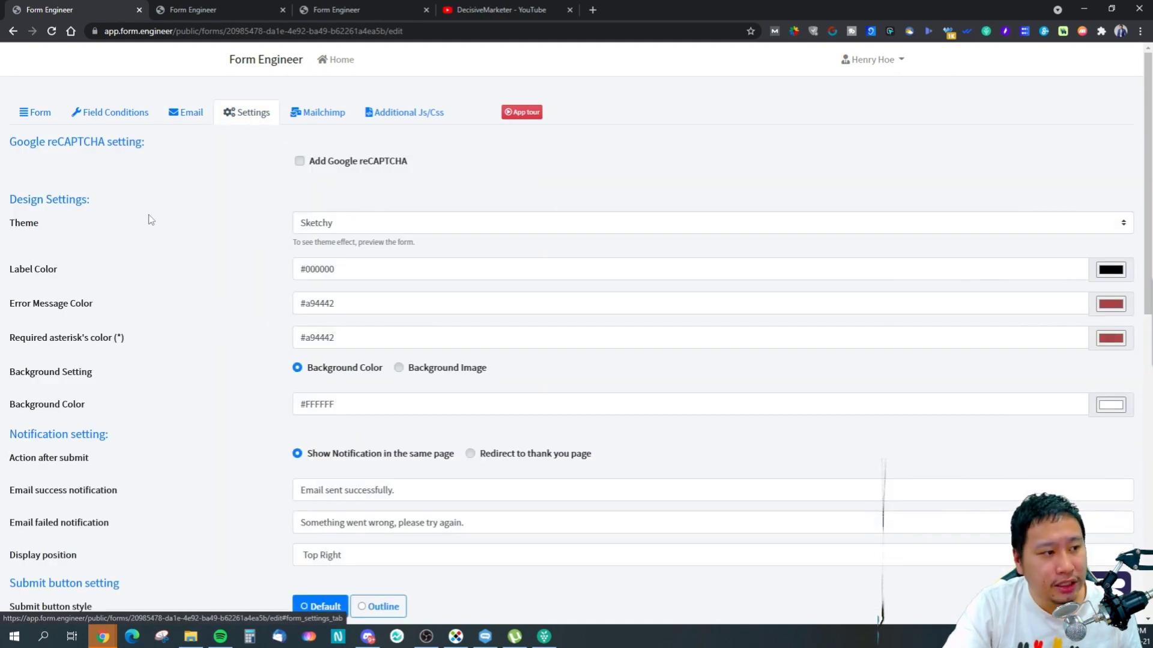
pyautogui.click(300, 161)
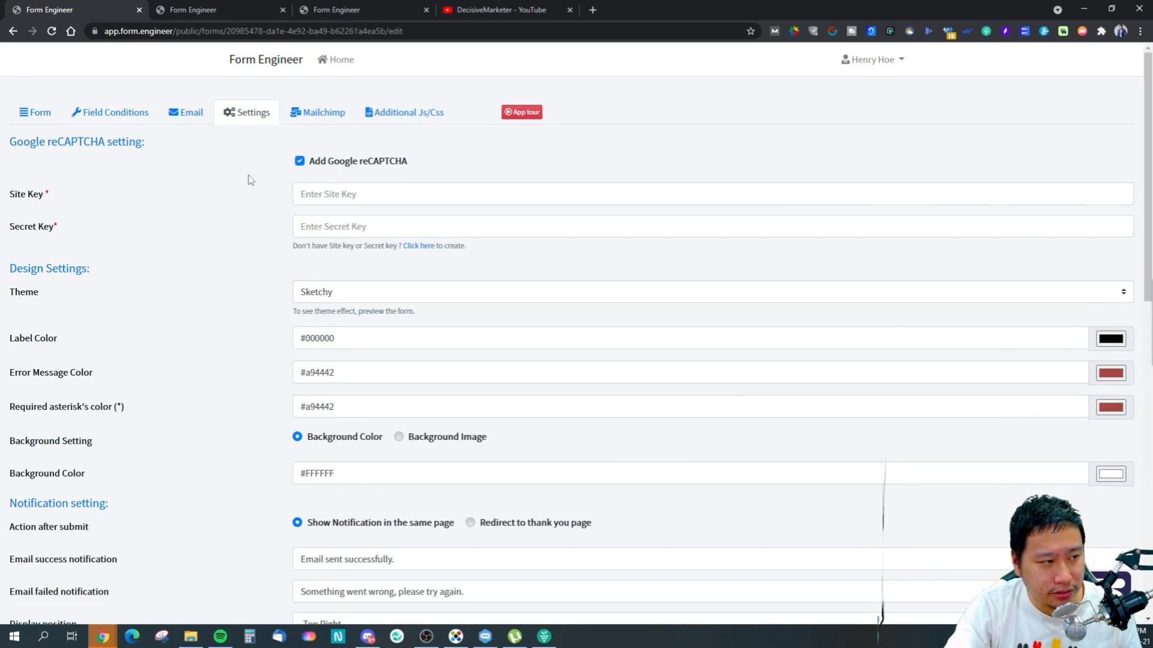
pyautogui.scroll(-15, 943, 542)
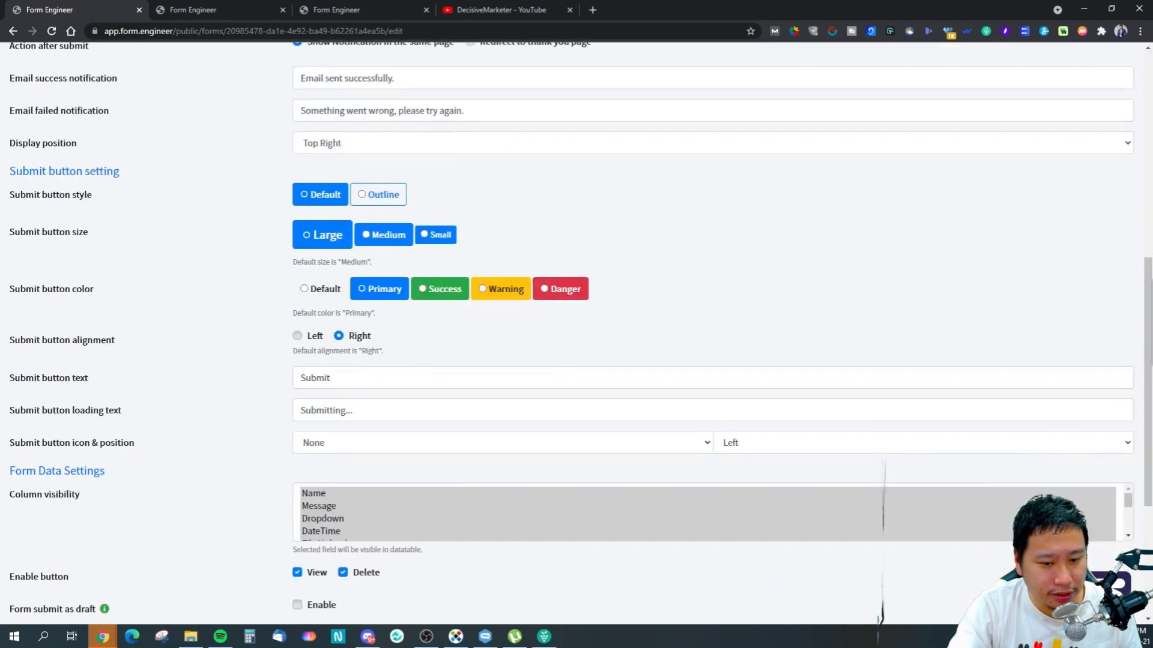
pyautogui.click(1109, 524)
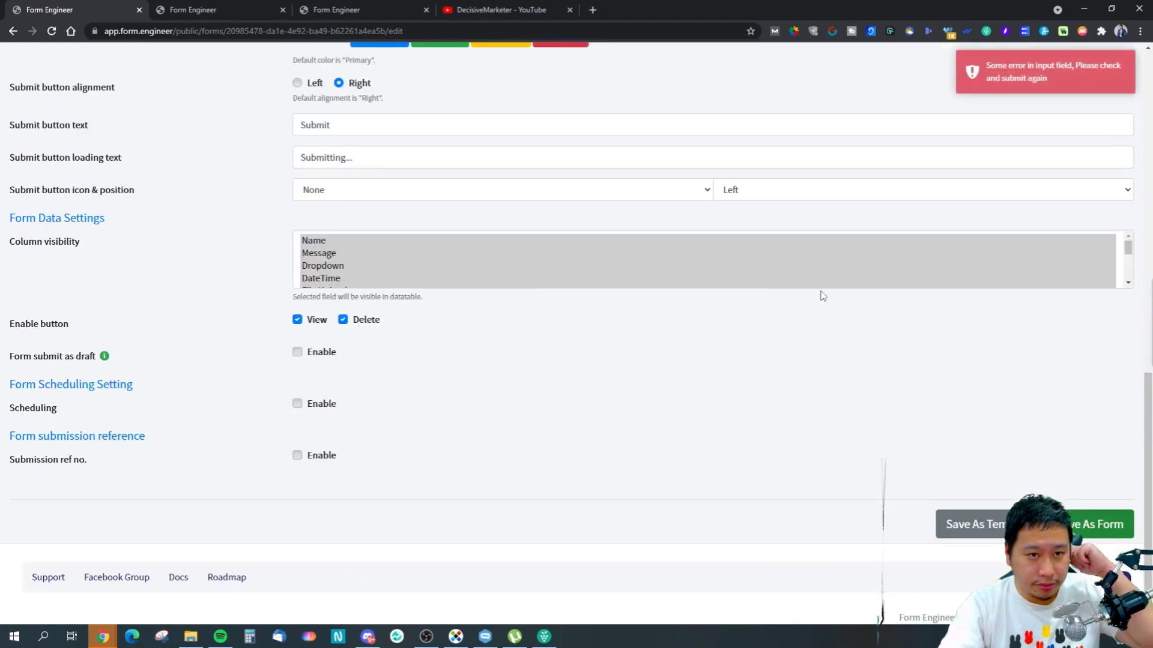
# Examine the required Site Key and Secret Key fields, then disable Google reCAPTCHA
pyautogui.scroll(15, 822, 295)
pyautogui.click(321, 192)
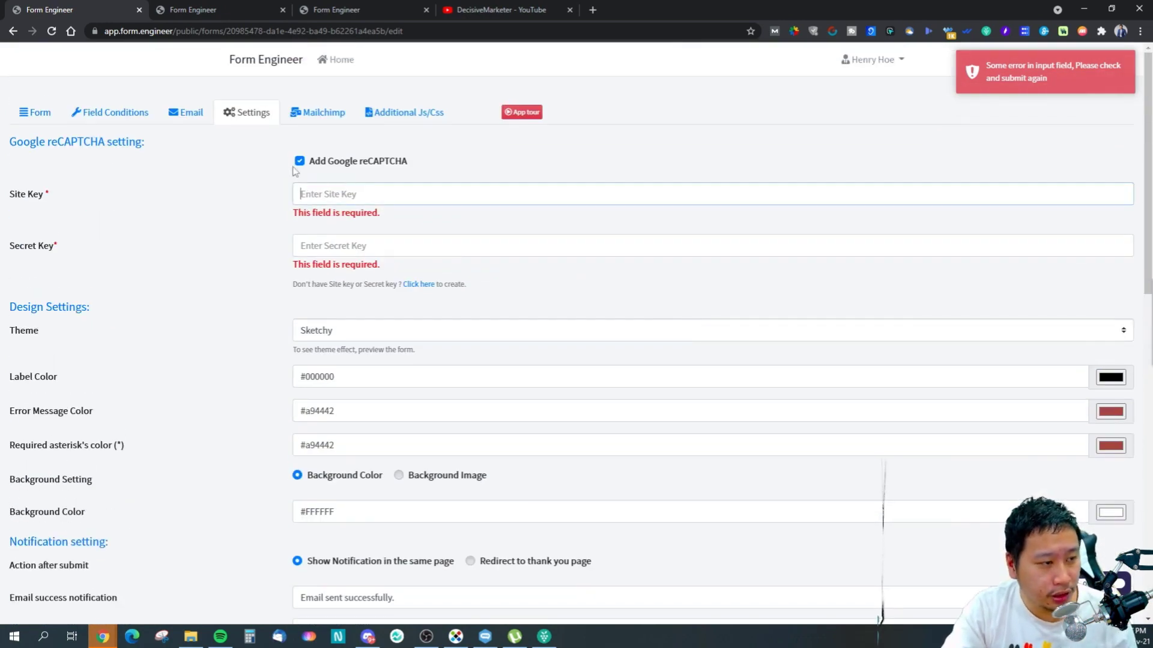
pyautogui.click(298, 163)
pyautogui.click(301, 164)
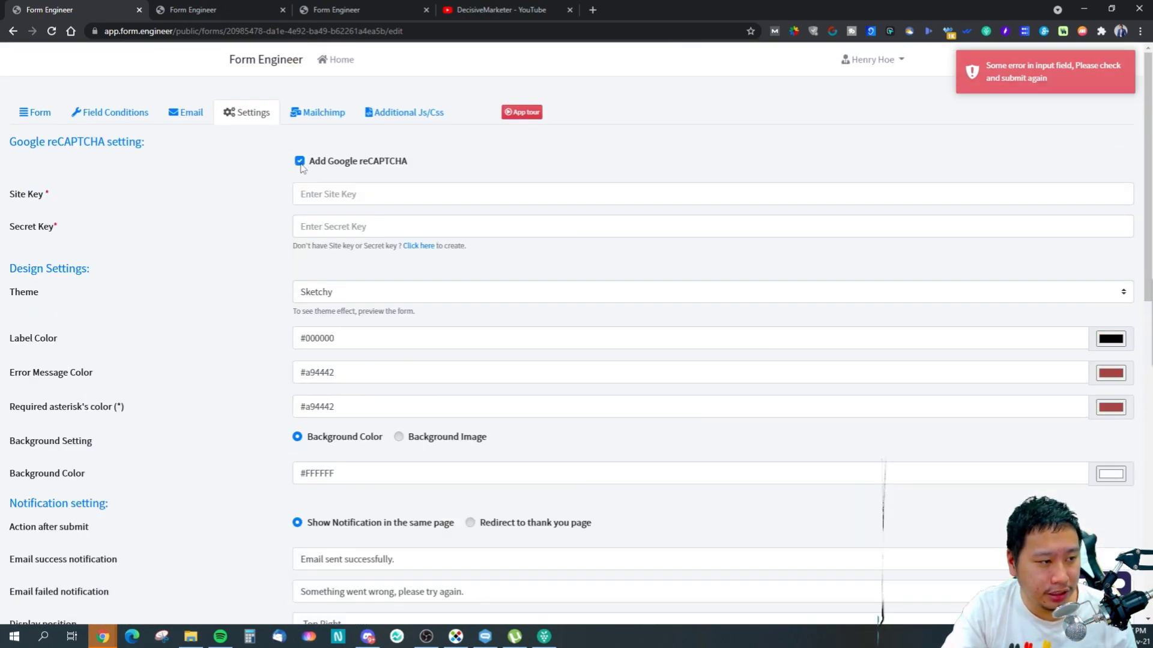
pyautogui.click(299, 161)
# Look through the available form themes in the design settings without changing the selection
pyautogui.click(345, 227)
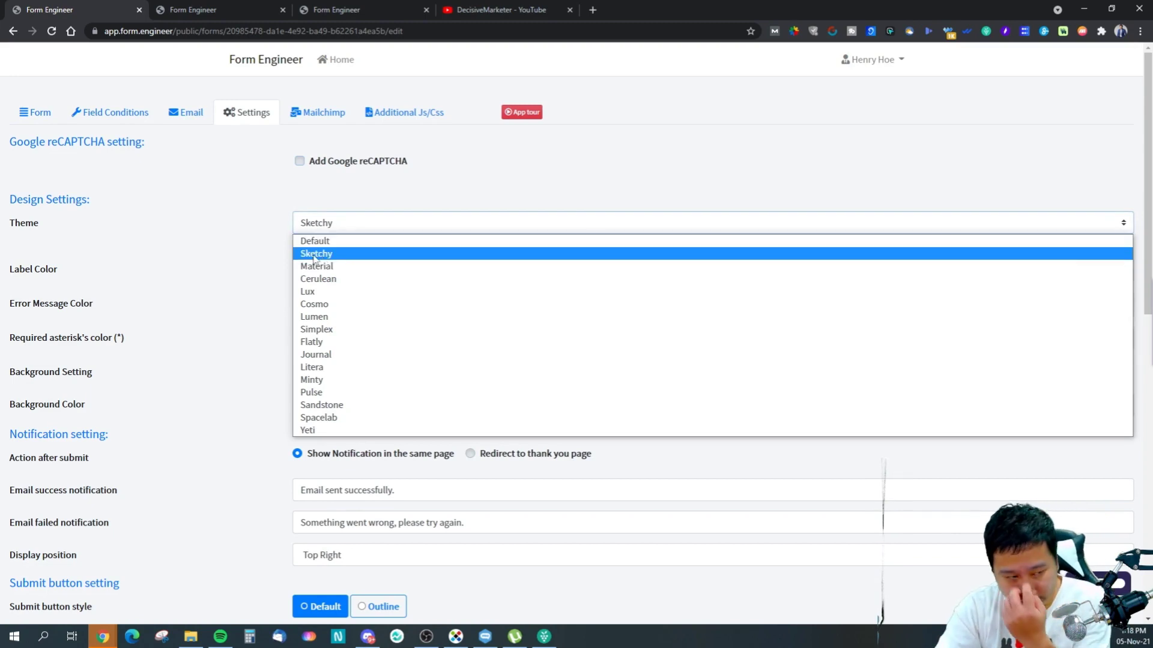
pyautogui.click(243, 259)
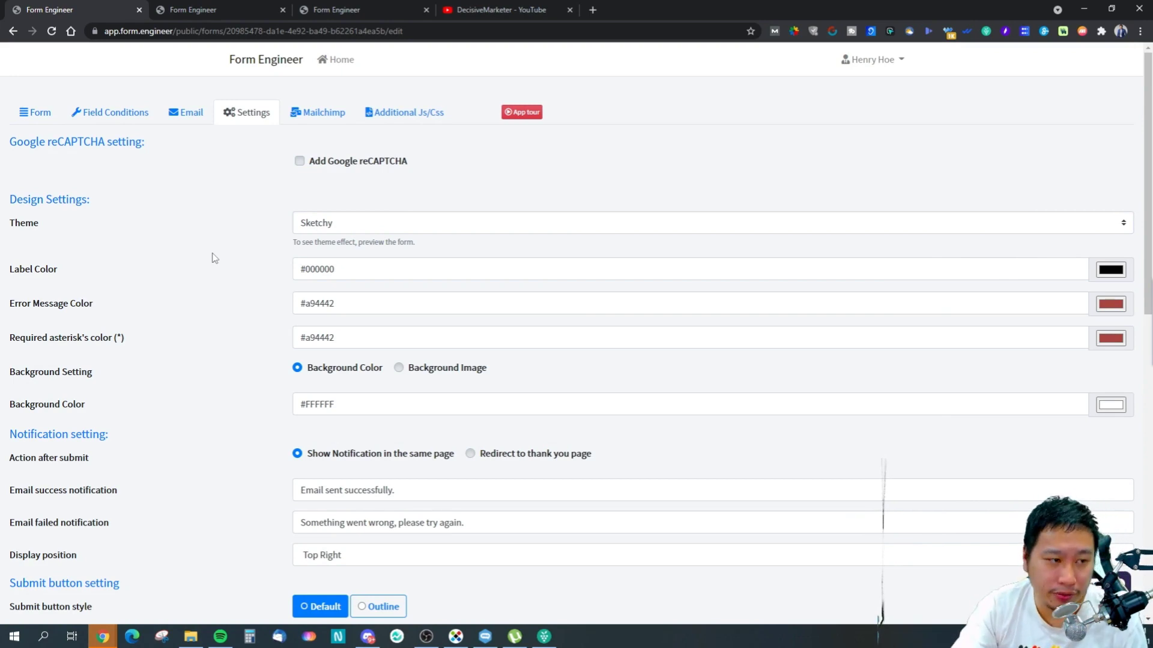
pyautogui.click(327, 234)
pyautogui.click(248, 282)
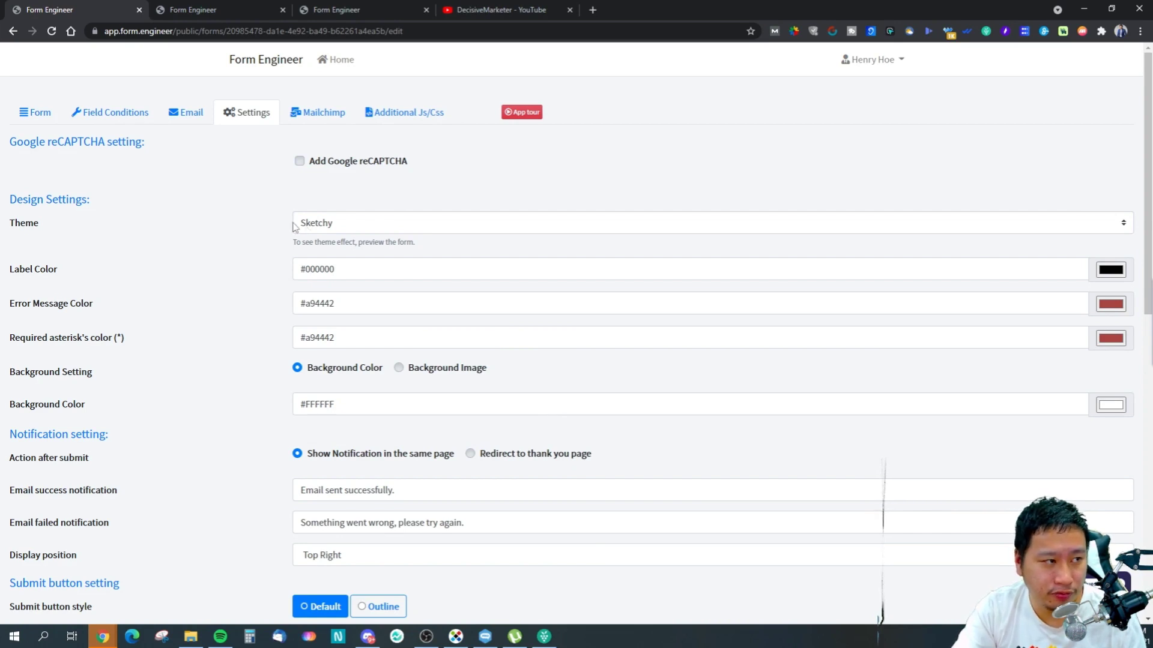
# Try to save the form with the theme changed to Default, and check the settings for invalid fields
pyautogui.click(366, 231)
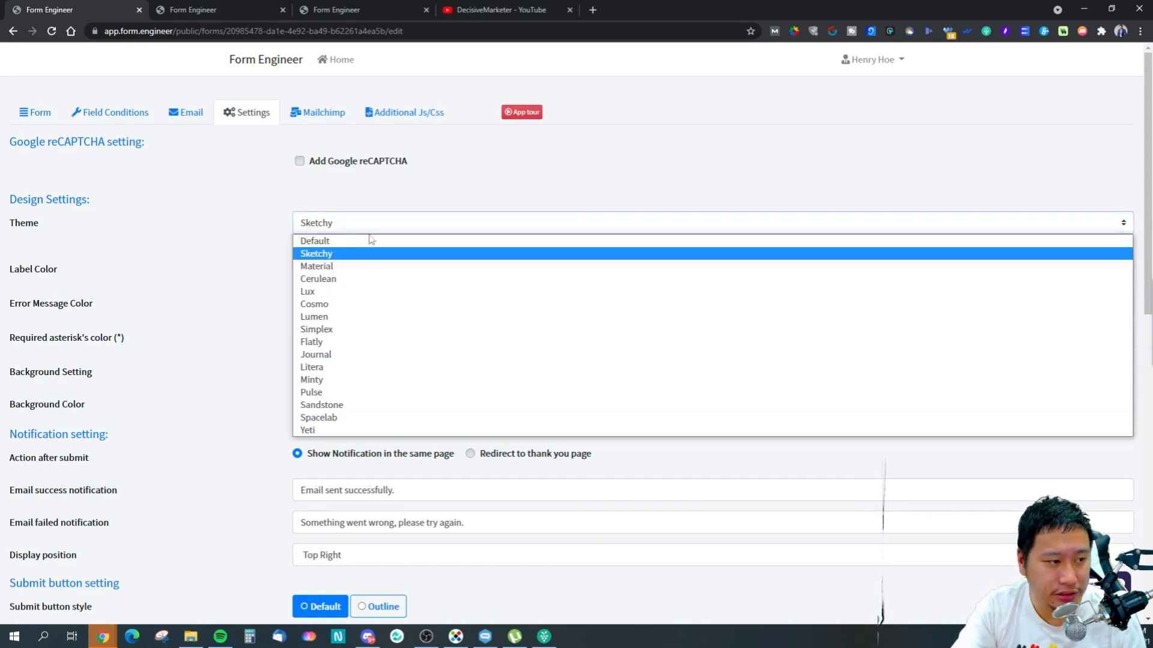
pyautogui.click(364, 240)
pyautogui.scroll(-4, 528, 430)
pyautogui.scroll(-7, 859, 489)
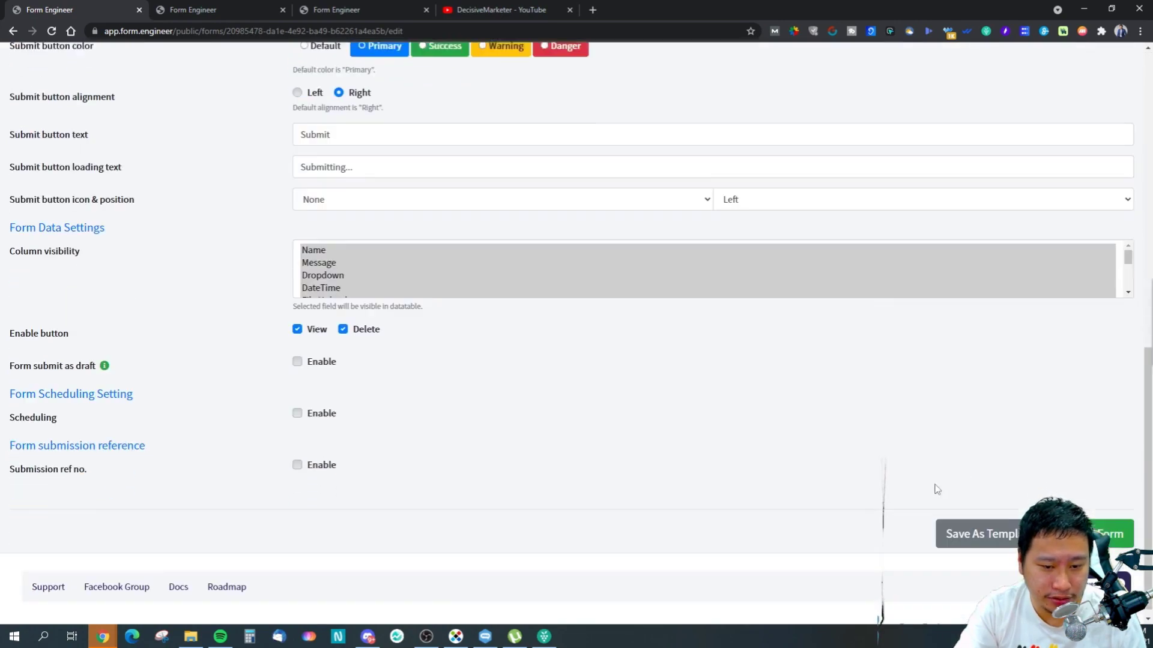
pyautogui.scroll(11, 784, 404)
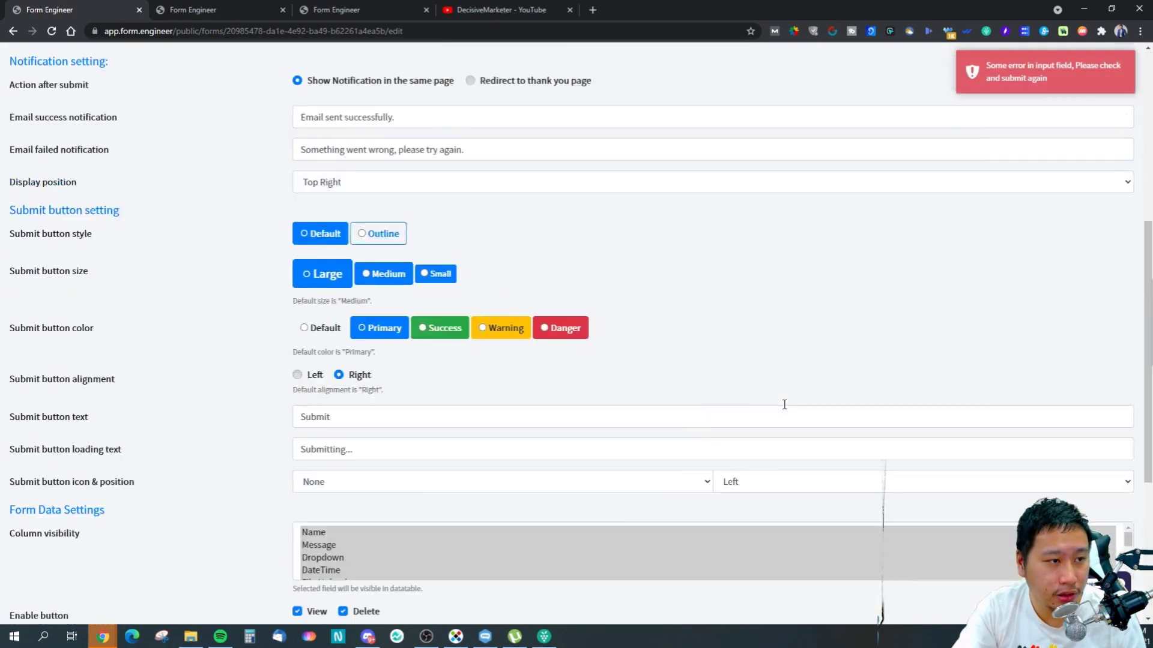
pyautogui.scroll(-10, 784, 404)
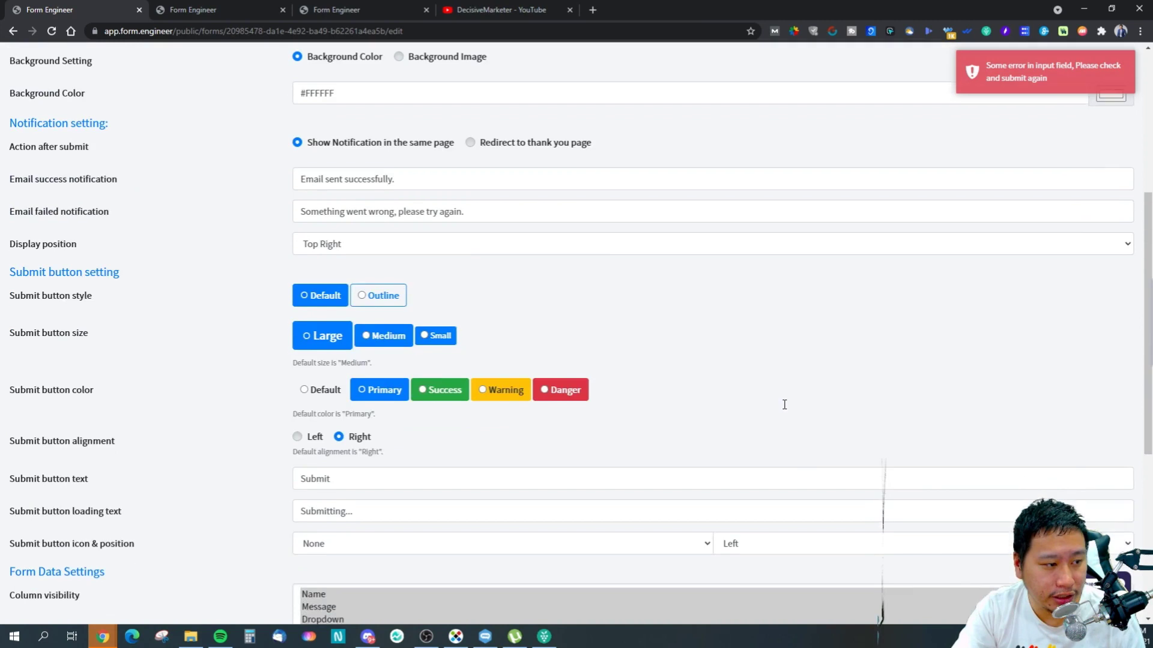
pyautogui.scroll(11, 797, 440)
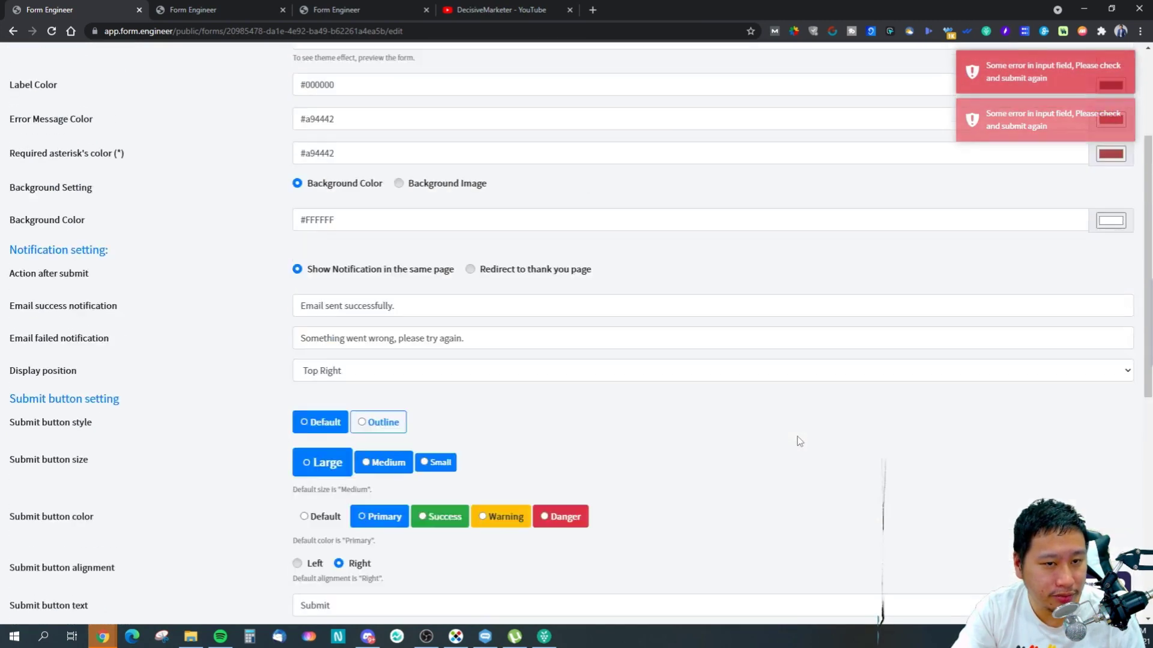
# Reload the form editor, set the form's theme to Default in the design settings, and save the form
pyautogui.click(53, 31)
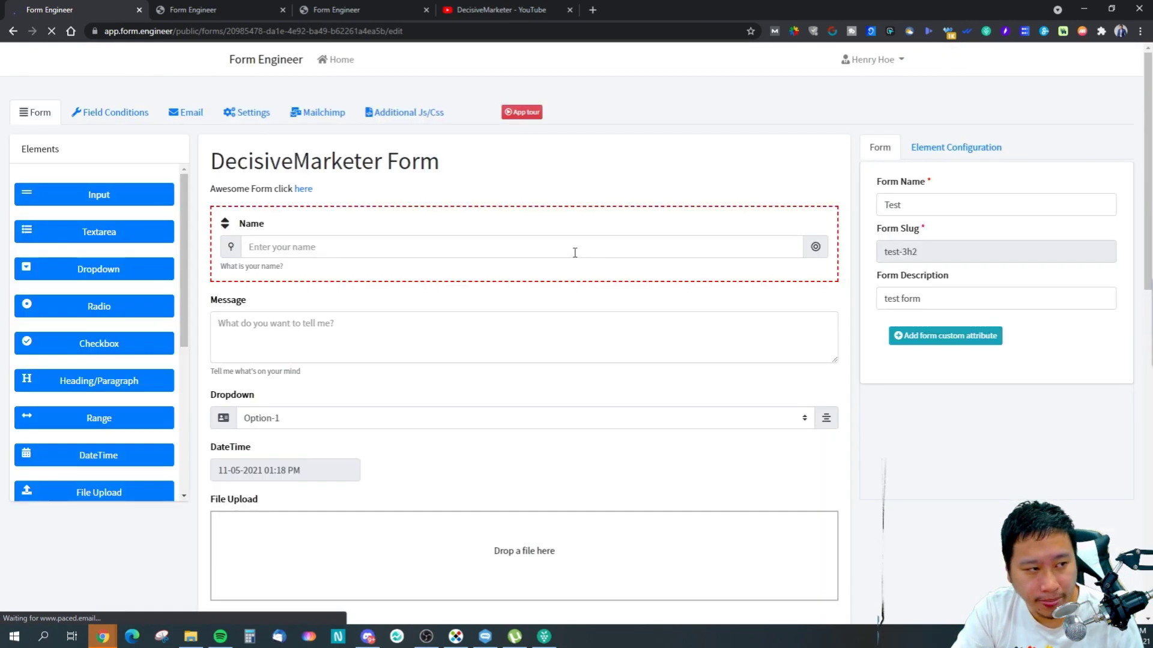
pyautogui.click(244, 119)
pyautogui.click(350, 223)
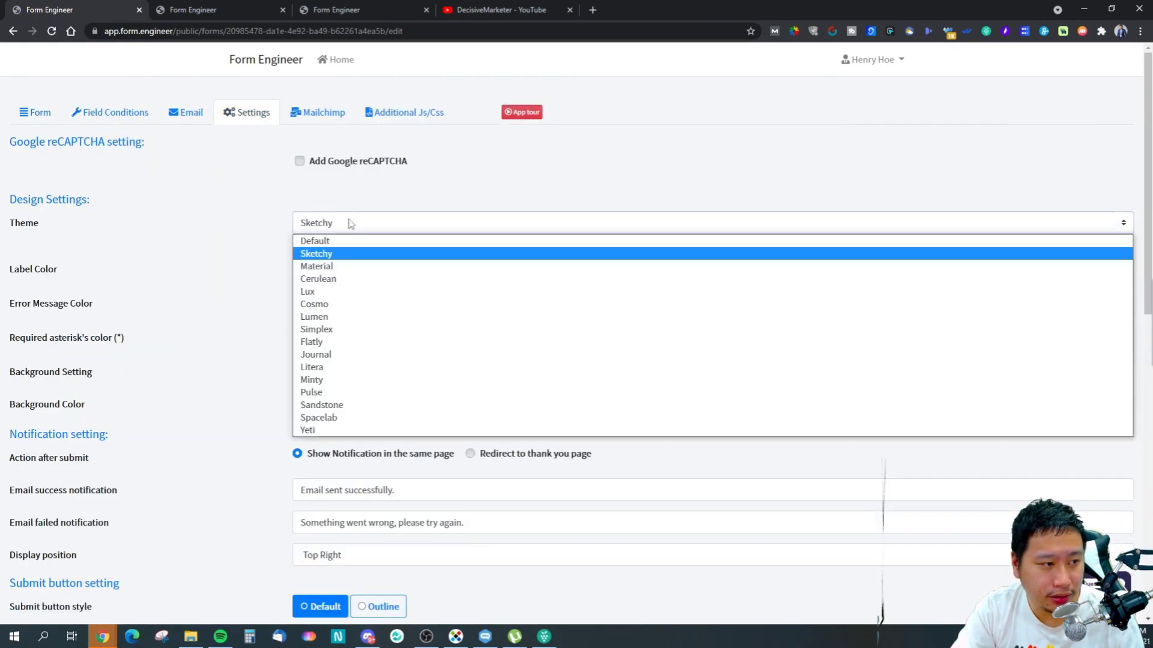
pyautogui.click(336, 237)
pyautogui.scroll(-10, 871, 447)
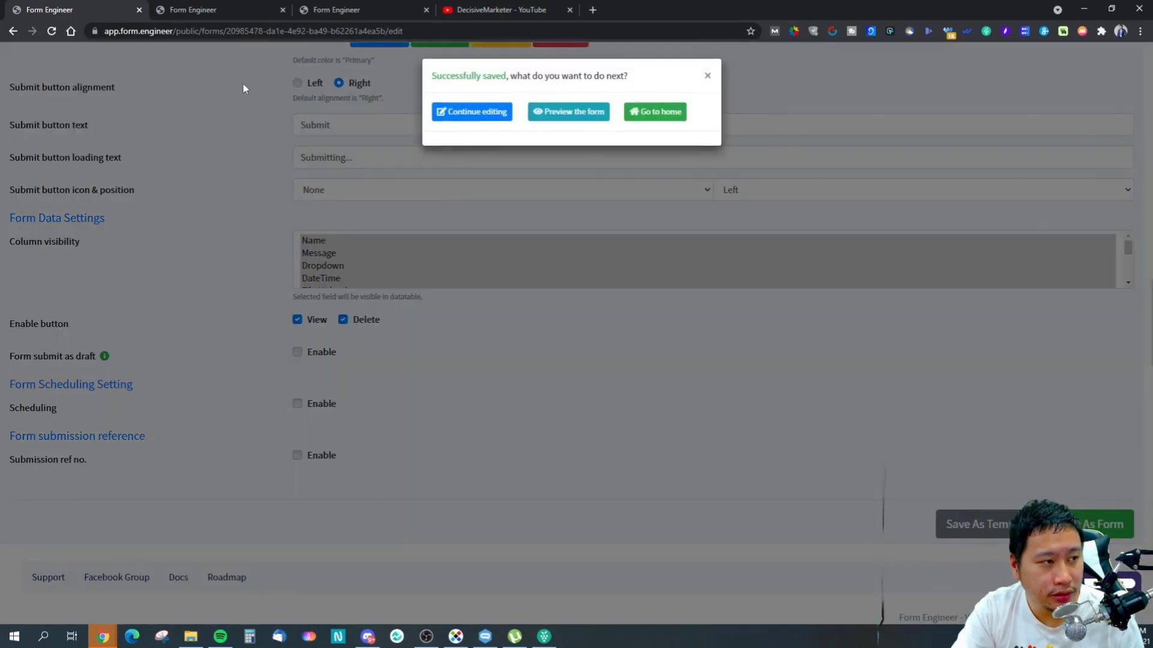
# Find the open DecisiveMarketer Form preview, reload it, and examine how the form's elements look with the Default theme
pyautogui.click(234, 10)
pyautogui.click(53, 32)
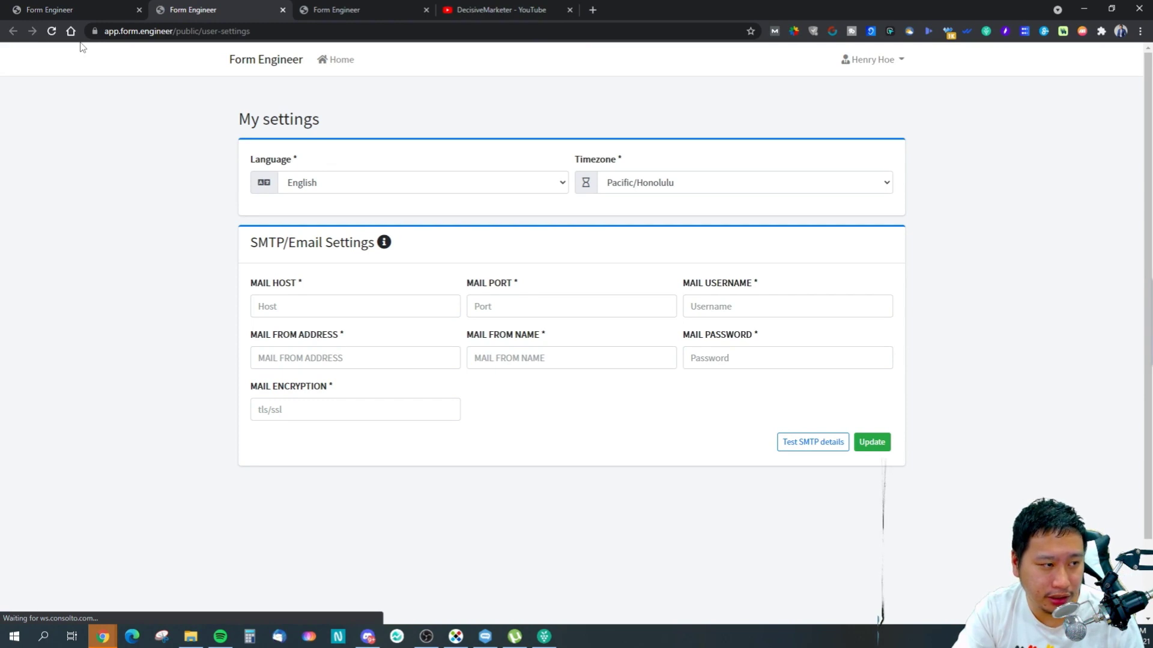
pyautogui.click(337, 10)
pyautogui.click(221, 6)
pyautogui.click(343, 11)
pyautogui.click(240, 10)
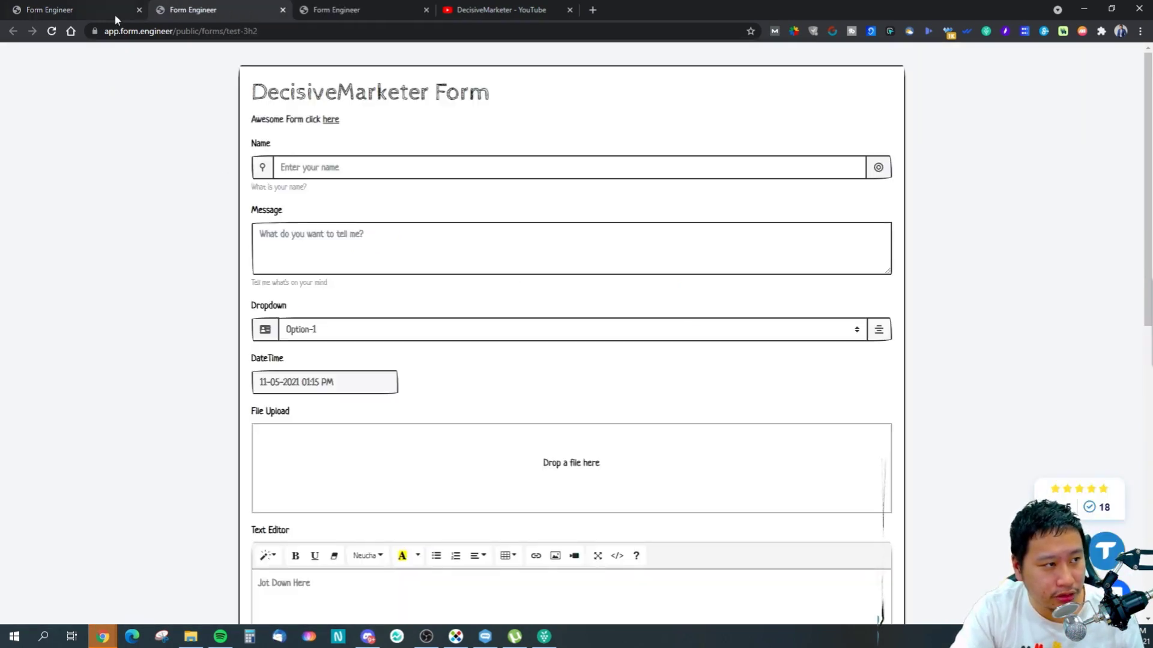
pyautogui.click(52, 31)
pyautogui.click(627, 99)
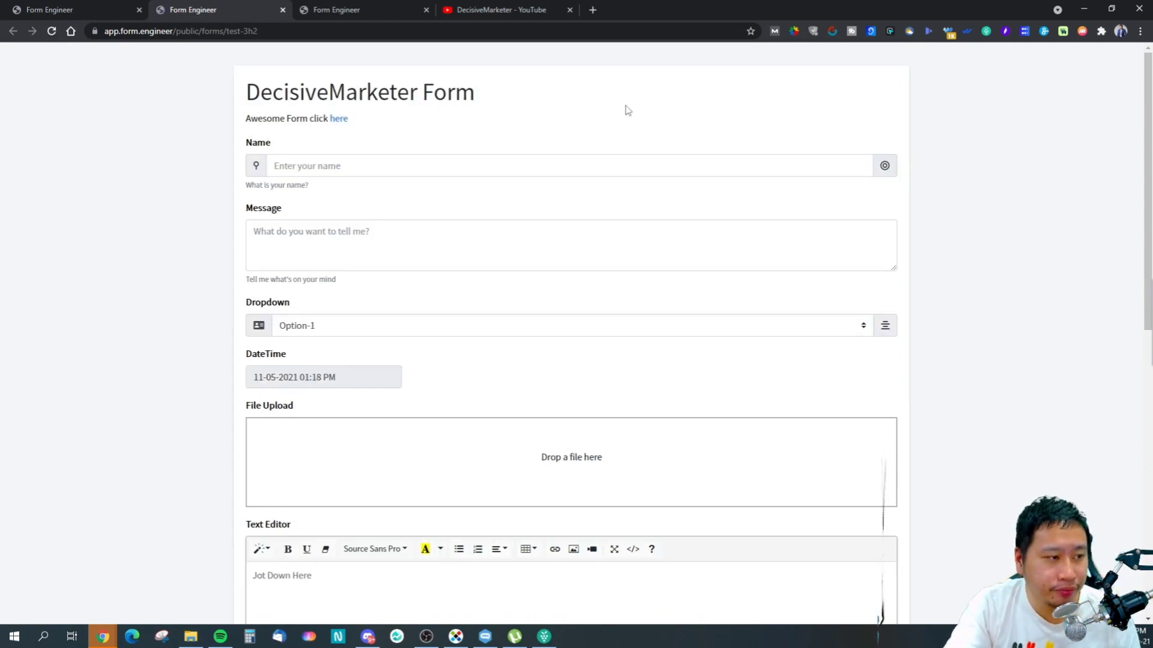
pyautogui.scroll(-8, 540, 377)
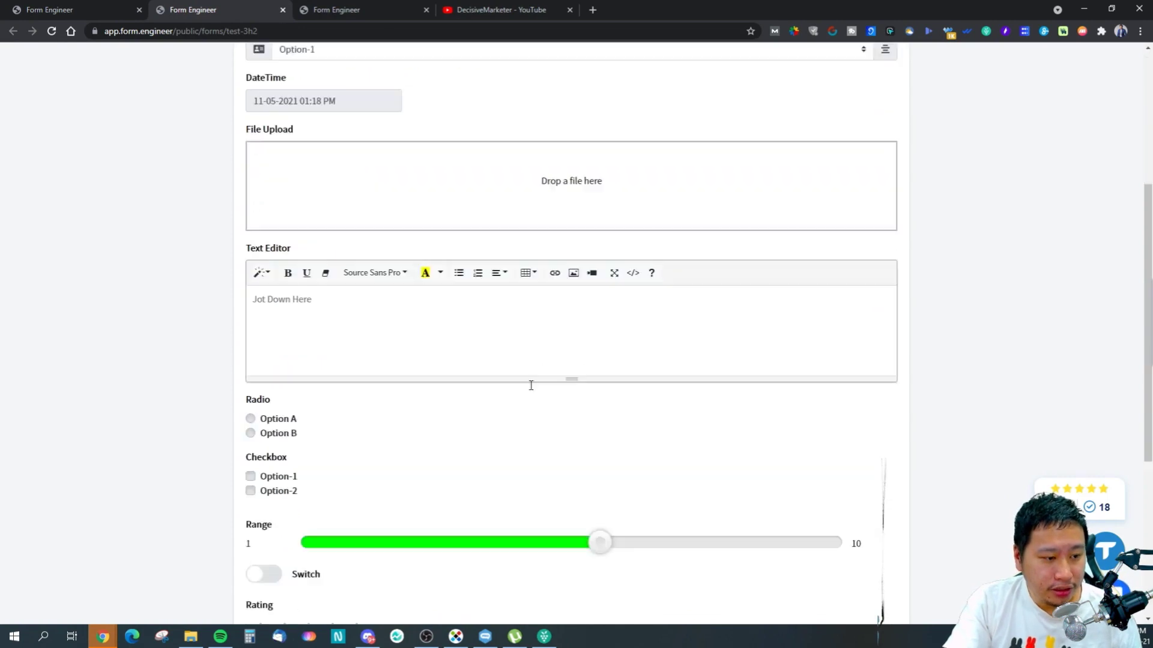
pyautogui.scroll(8, 495, 372)
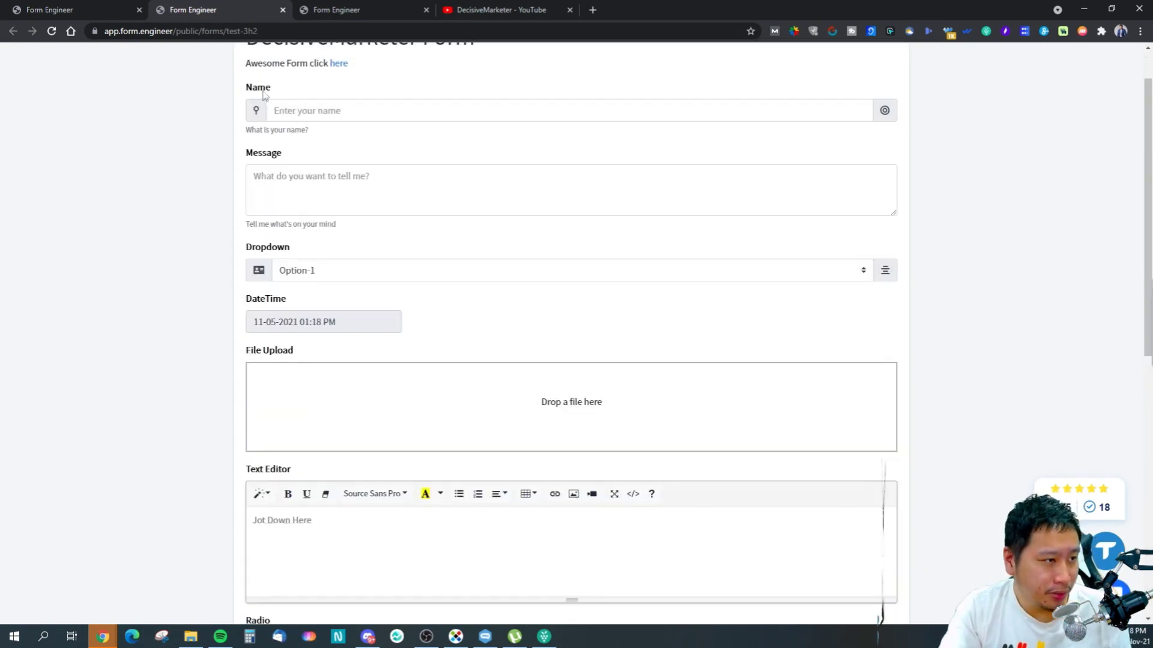
# Return to the form editor, dismiss the save dialog, and compare the form's settings with the Default theme preview
pyautogui.click(108, 7)
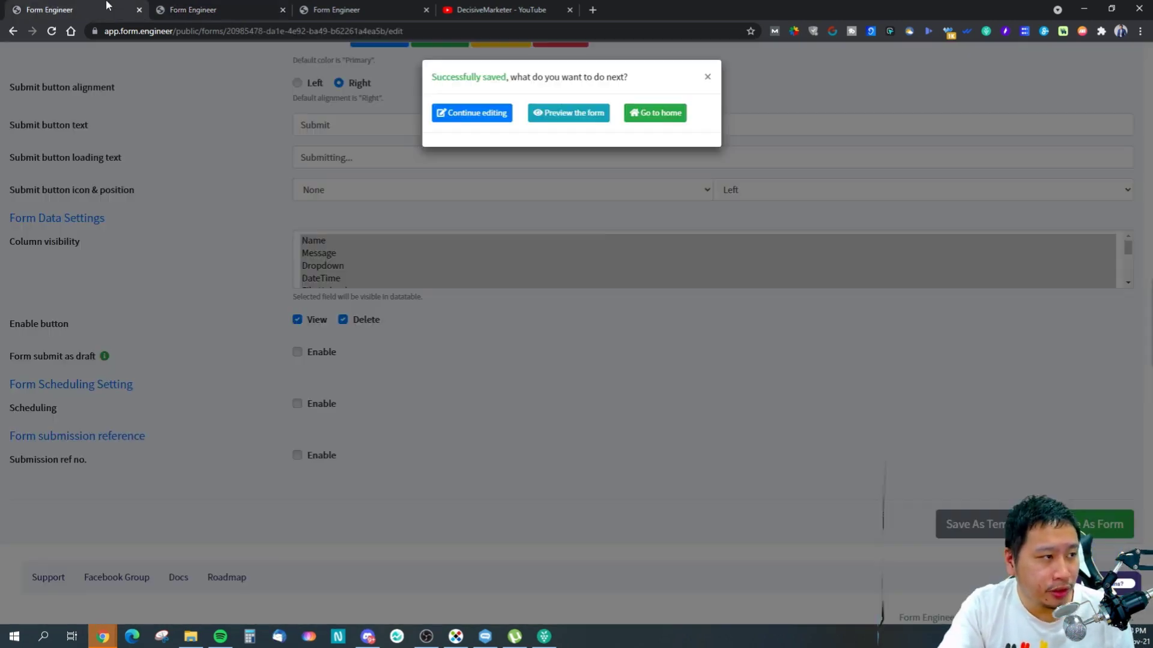
pyautogui.click(708, 76)
pyautogui.scroll(10, 736, 414)
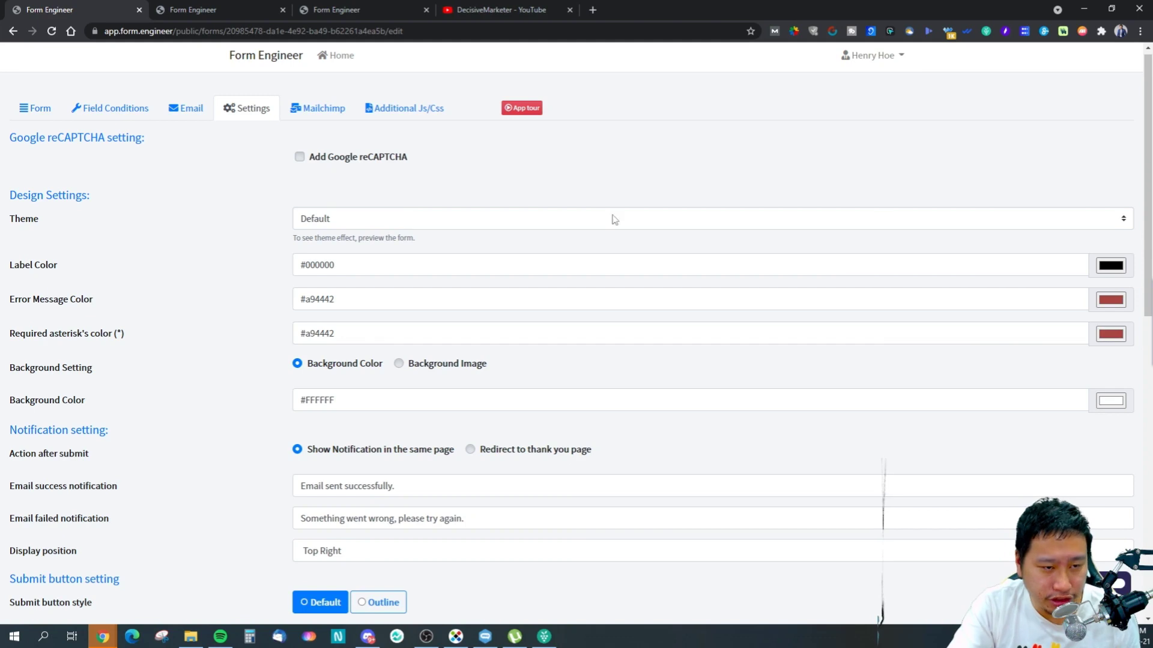
pyautogui.scroll(-10, 1106, 420)
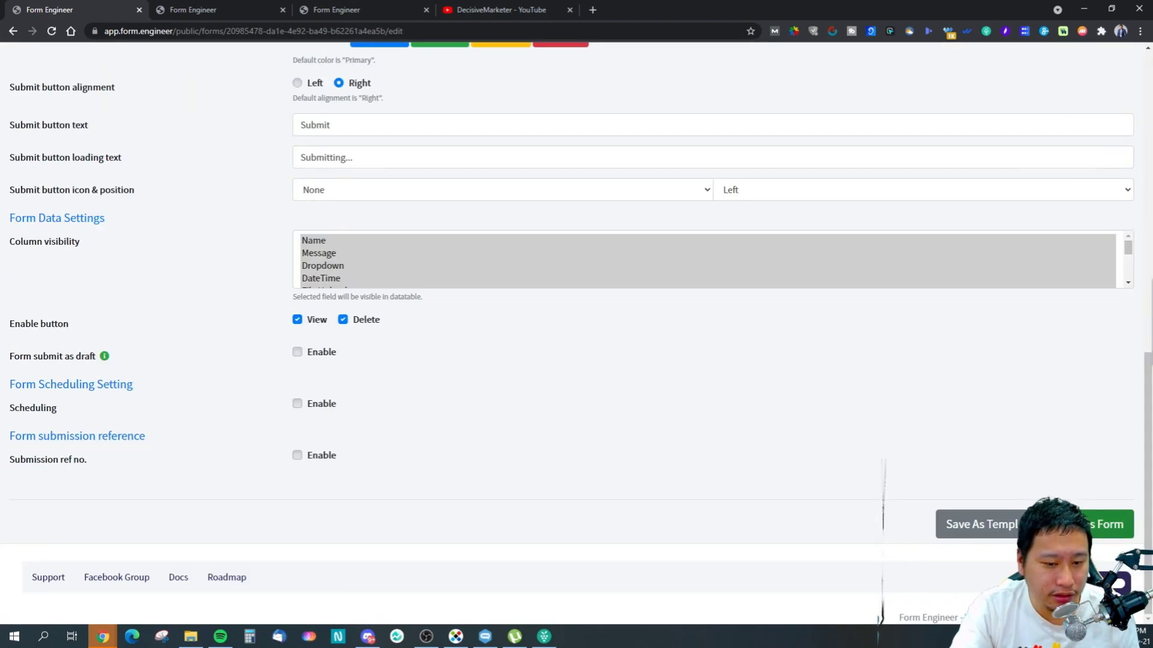
pyautogui.click(189, 11)
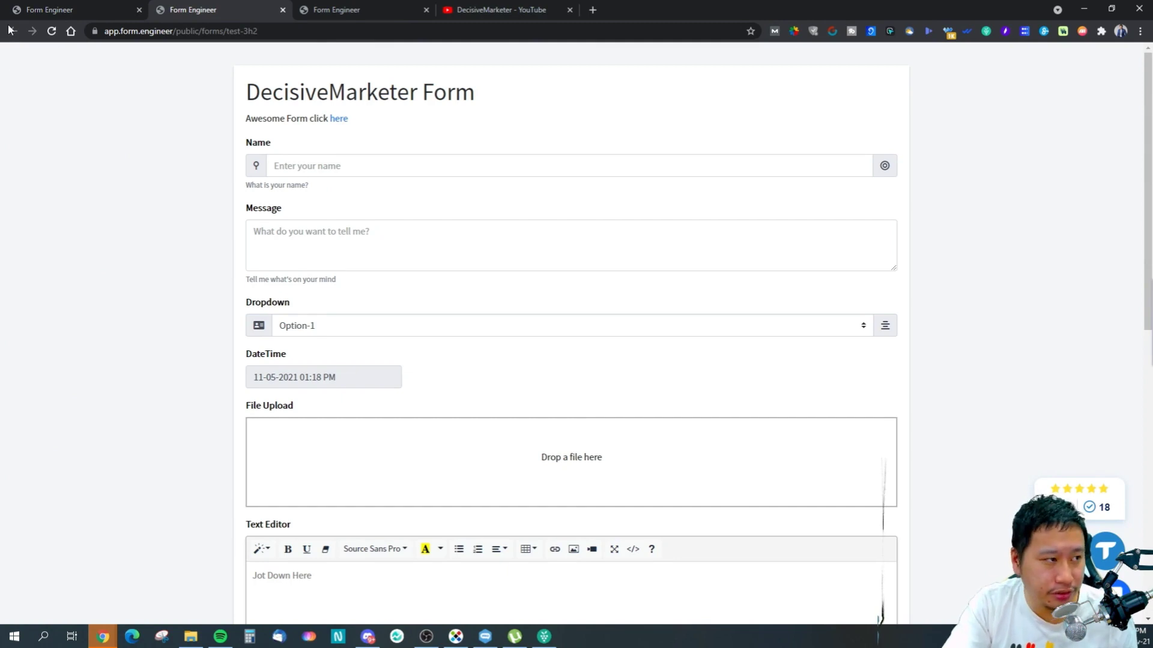
pyautogui.click(48, 9)
# Set the form's theme to Sketchy in the design settings and save the form
pyautogui.scroll(10, 679, 234)
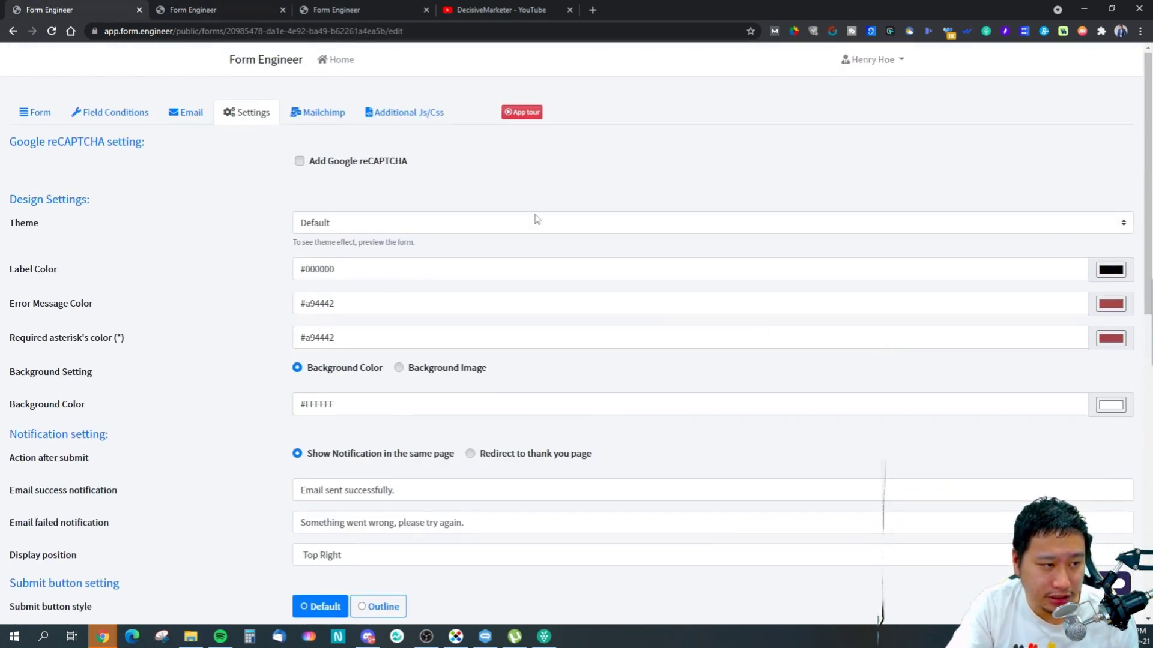
pyautogui.click(536, 222)
pyautogui.click(528, 249)
pyautogui.scroll(-5, 956, 484)
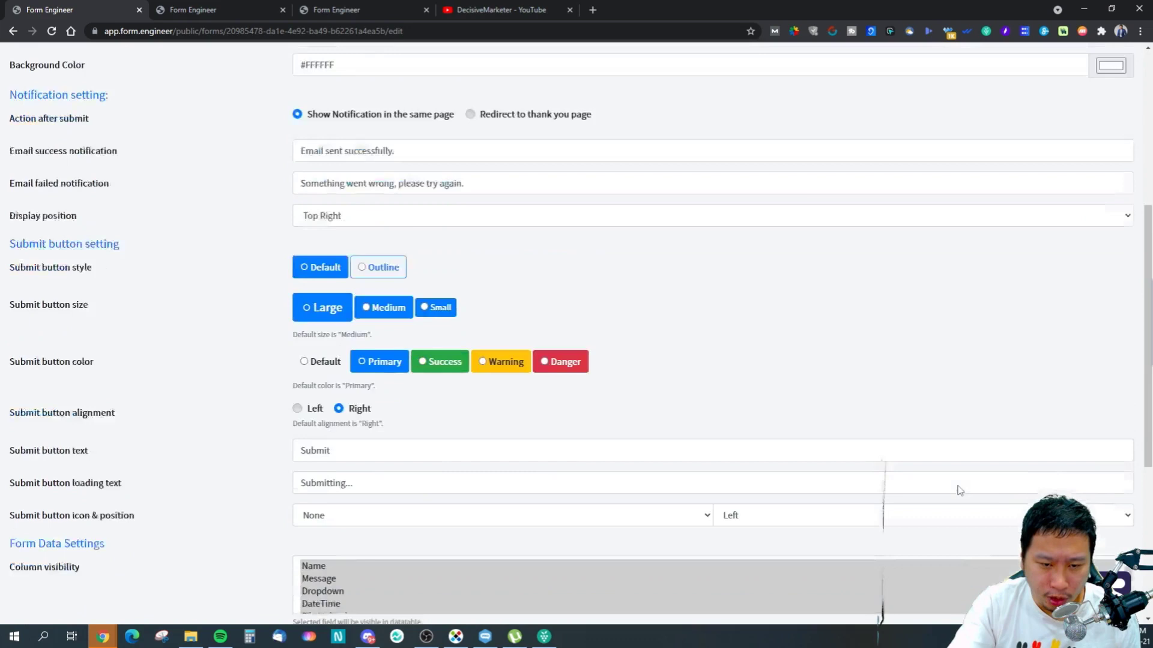
pyautogui.scroll(-5, 960, 491)
pyautogui.click(1084, 524)
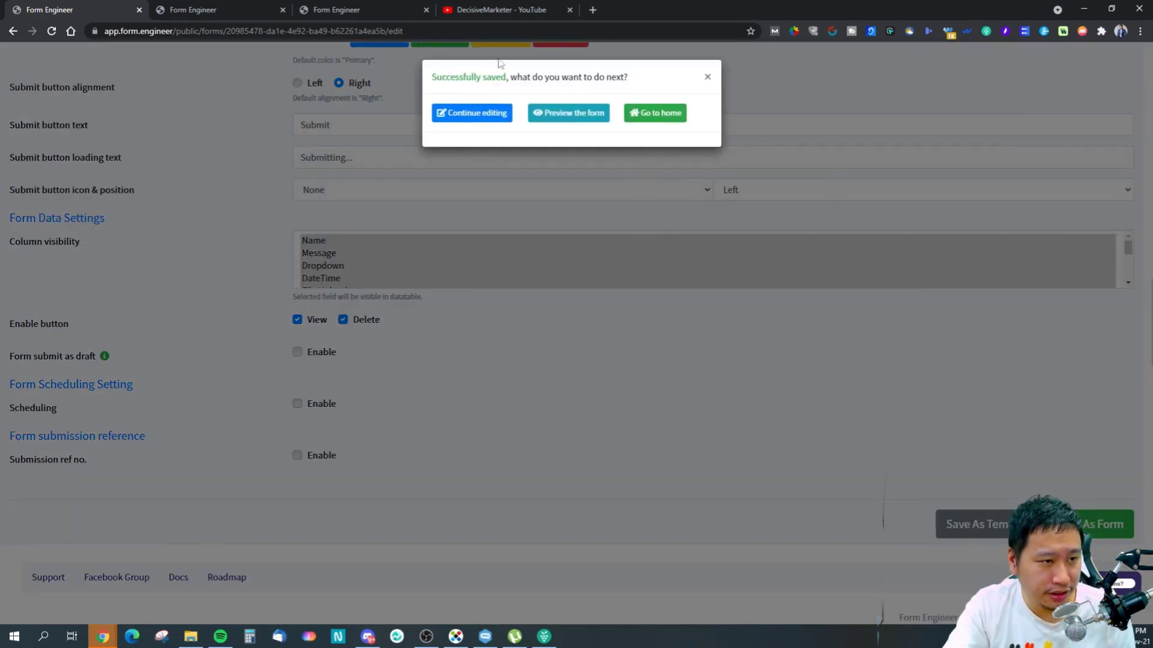
# Reload the form preview to check the Sketchy theme, then return to the editor's design settings and dismiss the save dialog
pyautogui.click(228, 10)
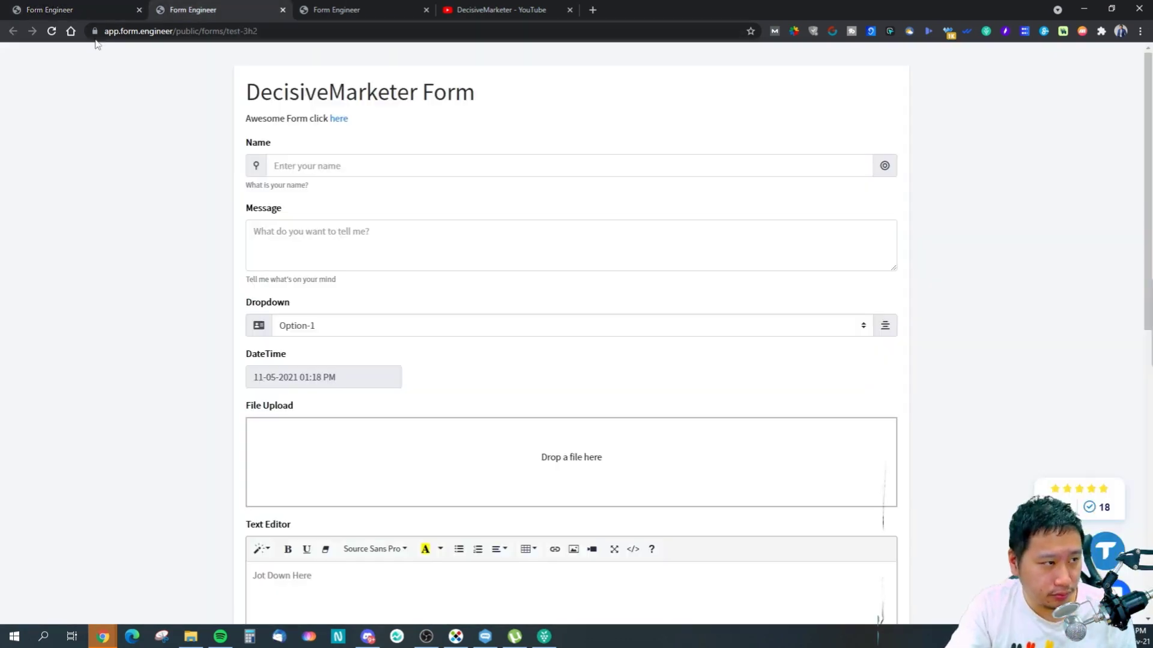
pyautogui.click(51, 31)
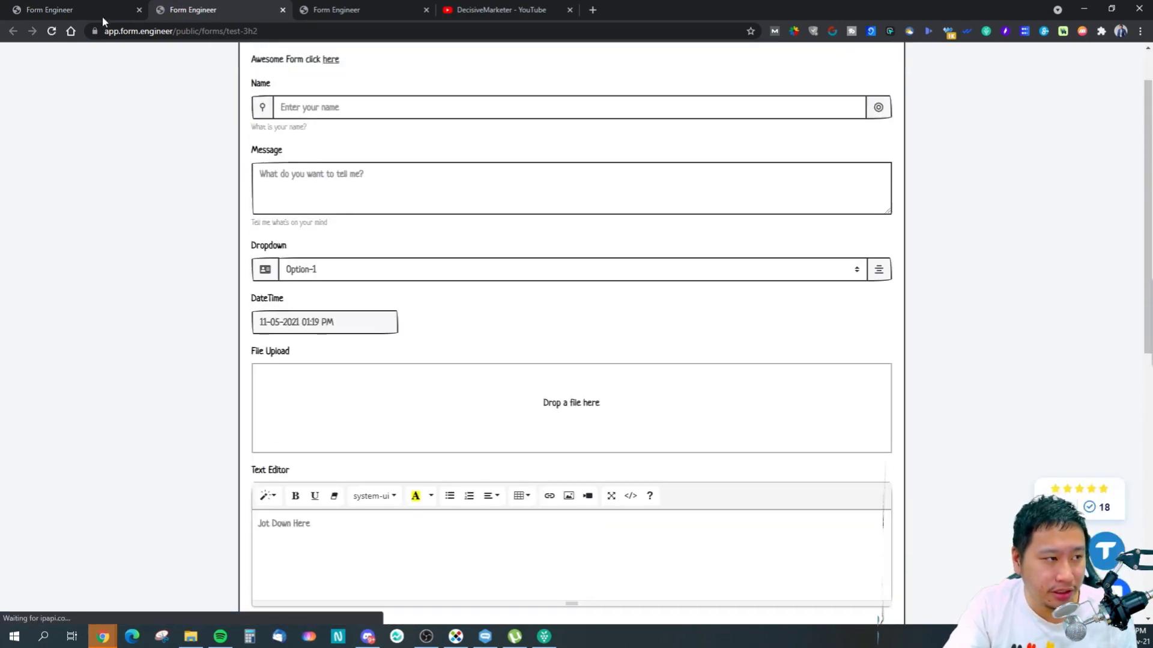
pyautogui.click(102, 16)
pyautogui.click(709, 84)
pyautogui.scroll(10, 275, 242)
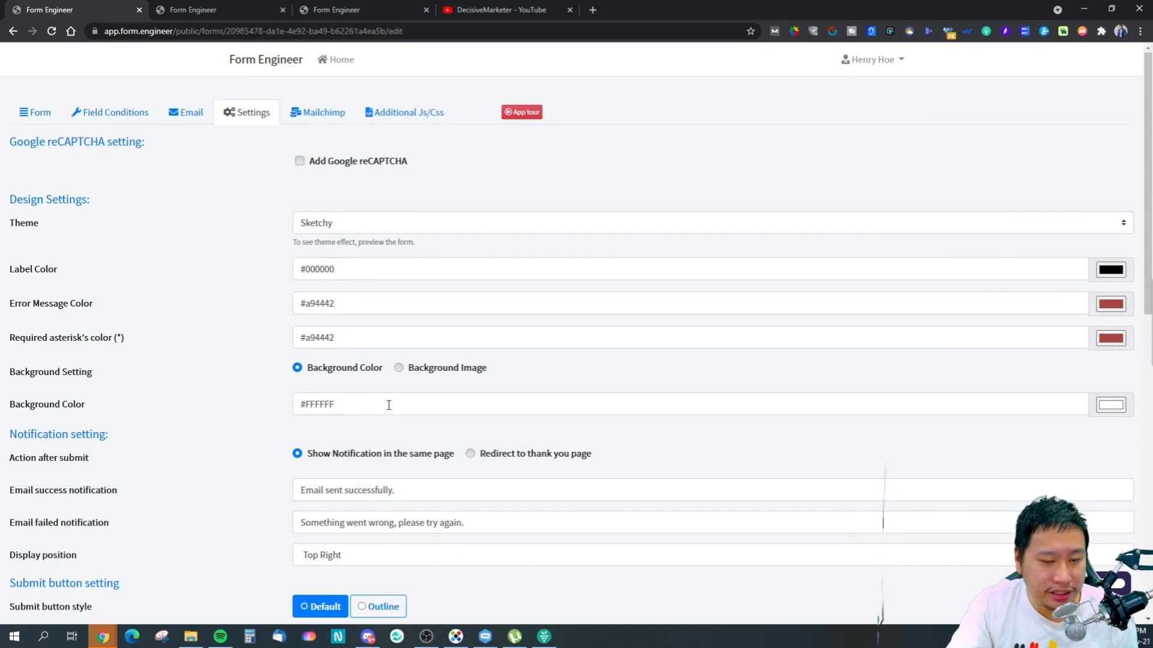
# Check the background image option, return to background color, set it to the light purple #c2befe, and save the form
pyautogui.click(399, 368)
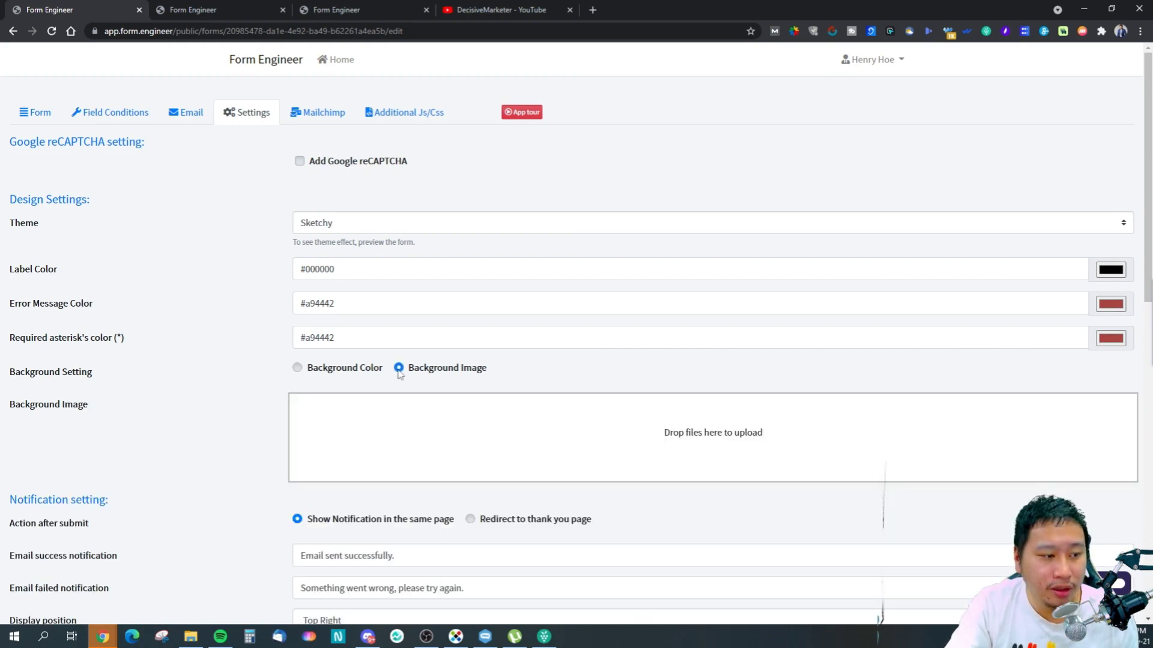
pyautogui.click(297, 368)
pyautogui.moveTo(360, 404); pyautogui.dragTo(317, 404)
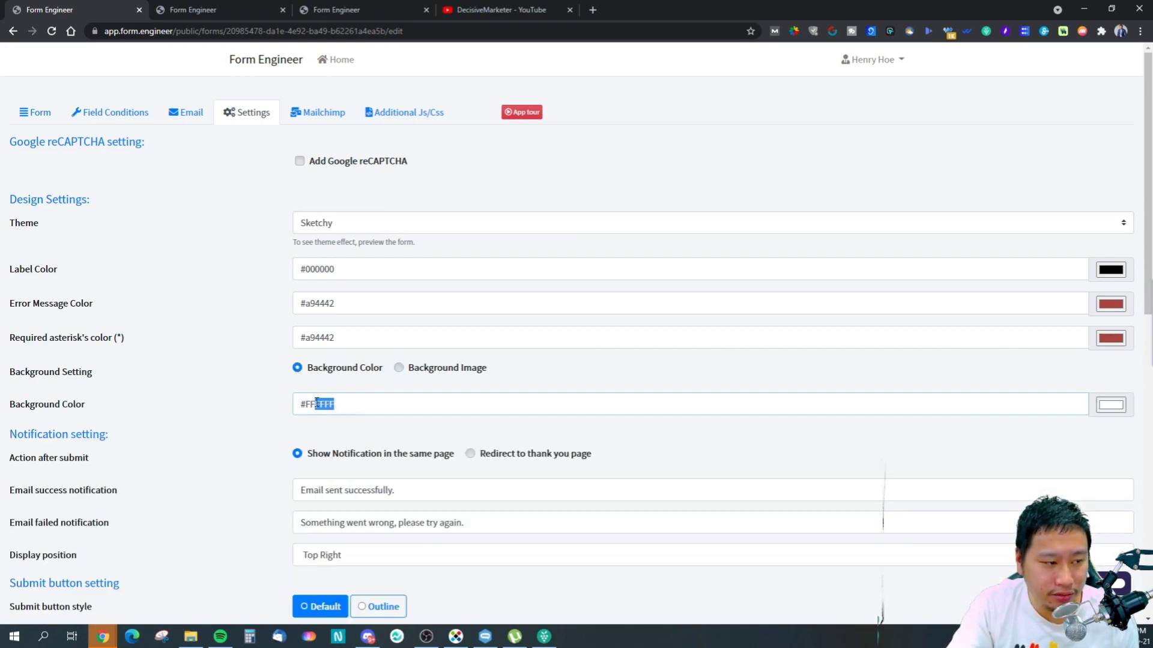
pyautogui.click(1110, 405)
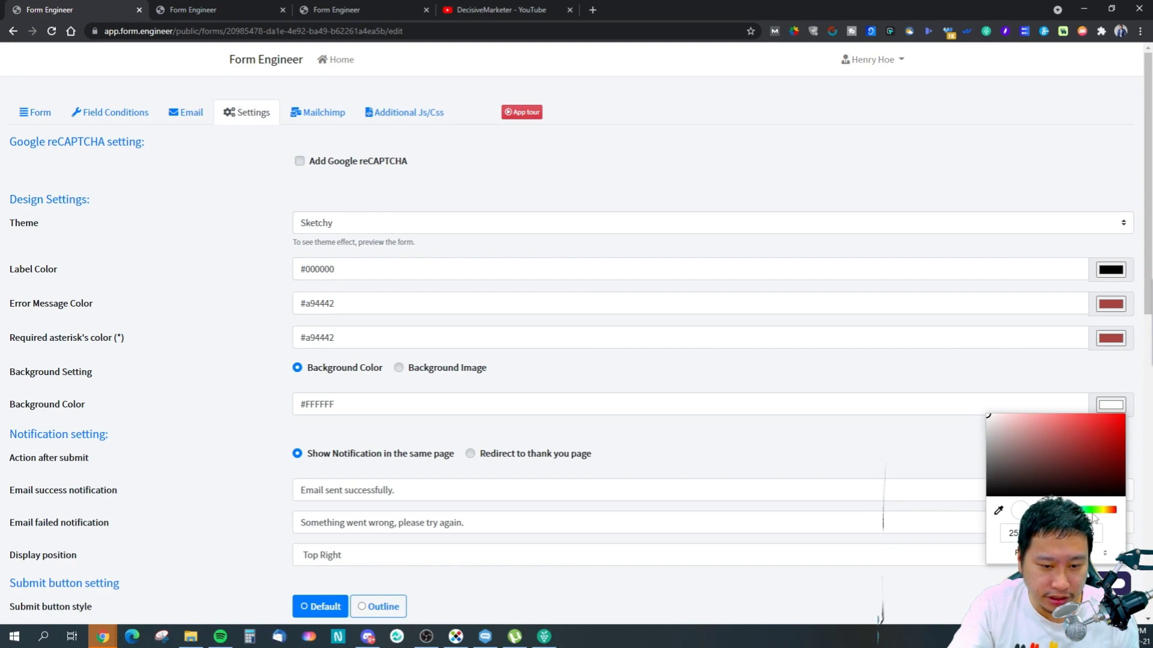
pyautogui.click(1060, 510)
pyautogui.click(1035, 444)
pyautogui.click(1021, 415)
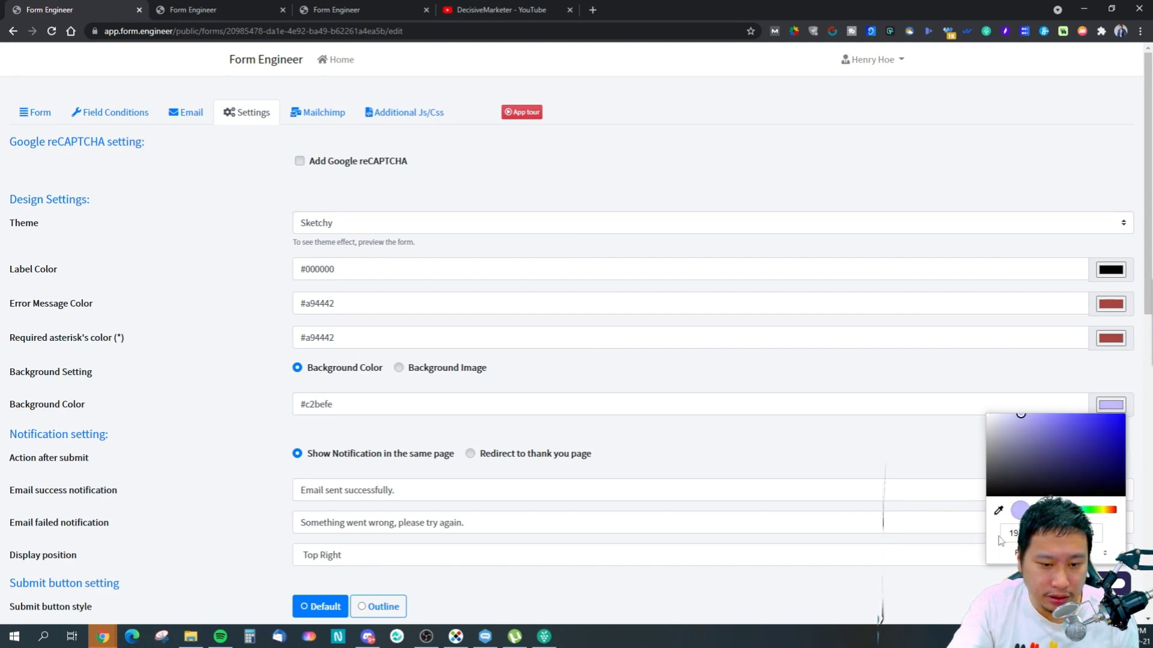
pyautogui.click(932, 438)
pyautogui.moveTo(1147, 288); pyautogui.dragTo(1147, 592)
pyautogui.click(1108, 524)
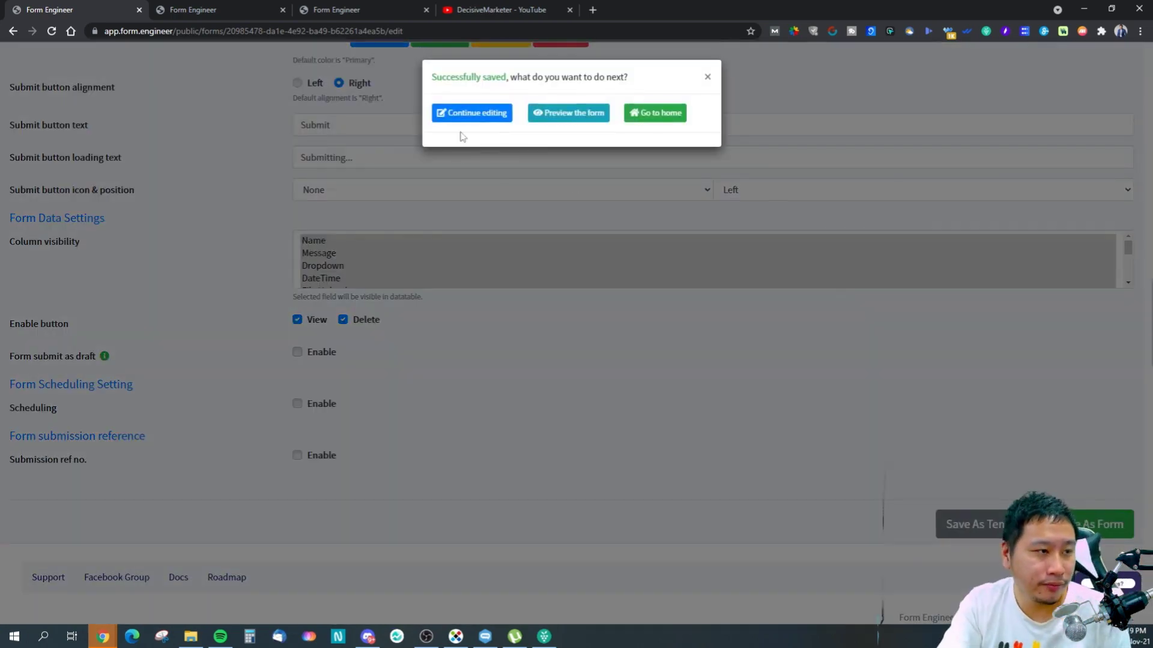
# Reload the form preview to examine the new background color, and return to the editor, dismissing the save dialog
pyautogui.click(252, 10)
pyautogui.click(52, 31)
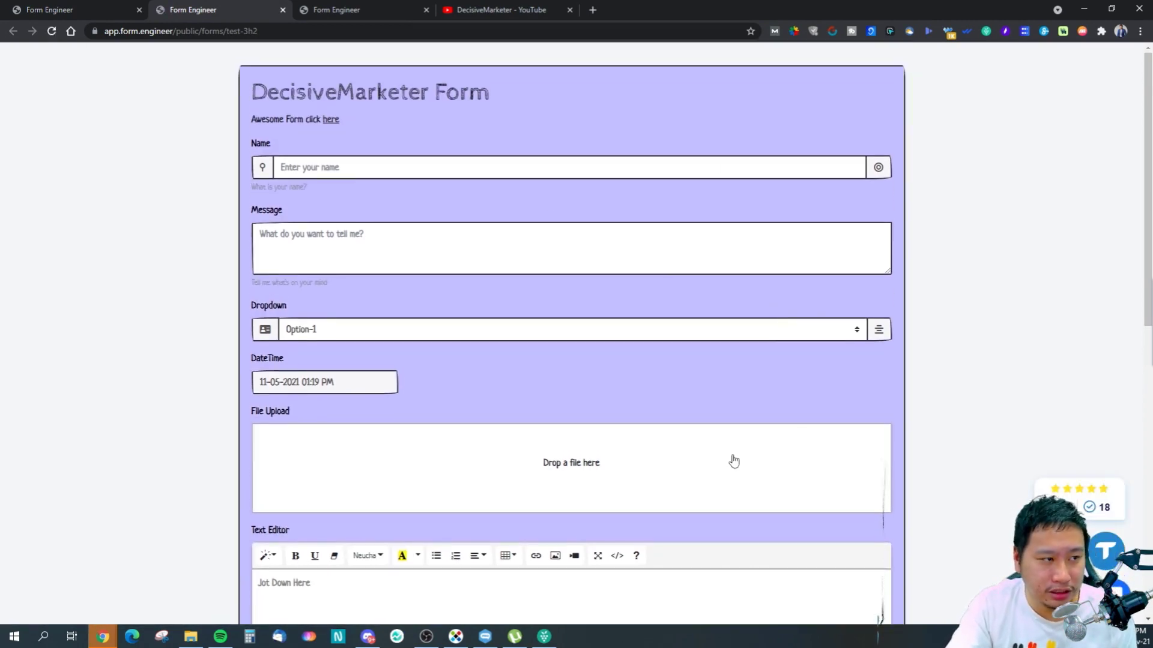
pyautogui.scroll(-5, 734, 460)
pyautogui.scroll(-5, 746, 414)
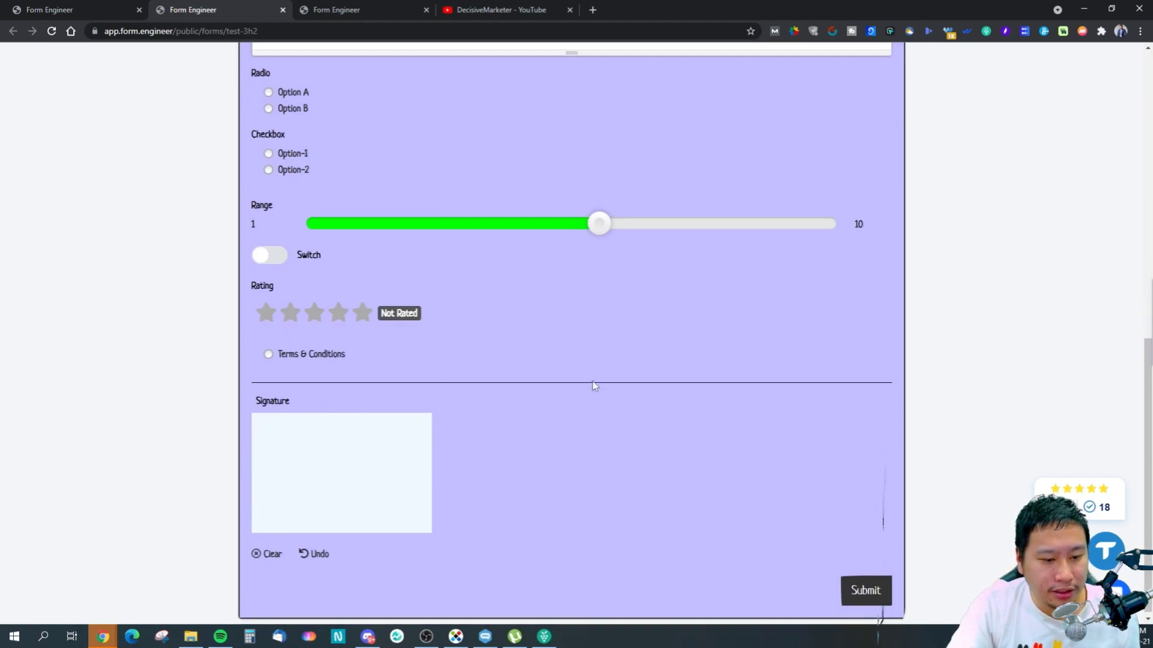
pyautogui.scroll(3, 594, 386)
pyautogui.click(5, 11)
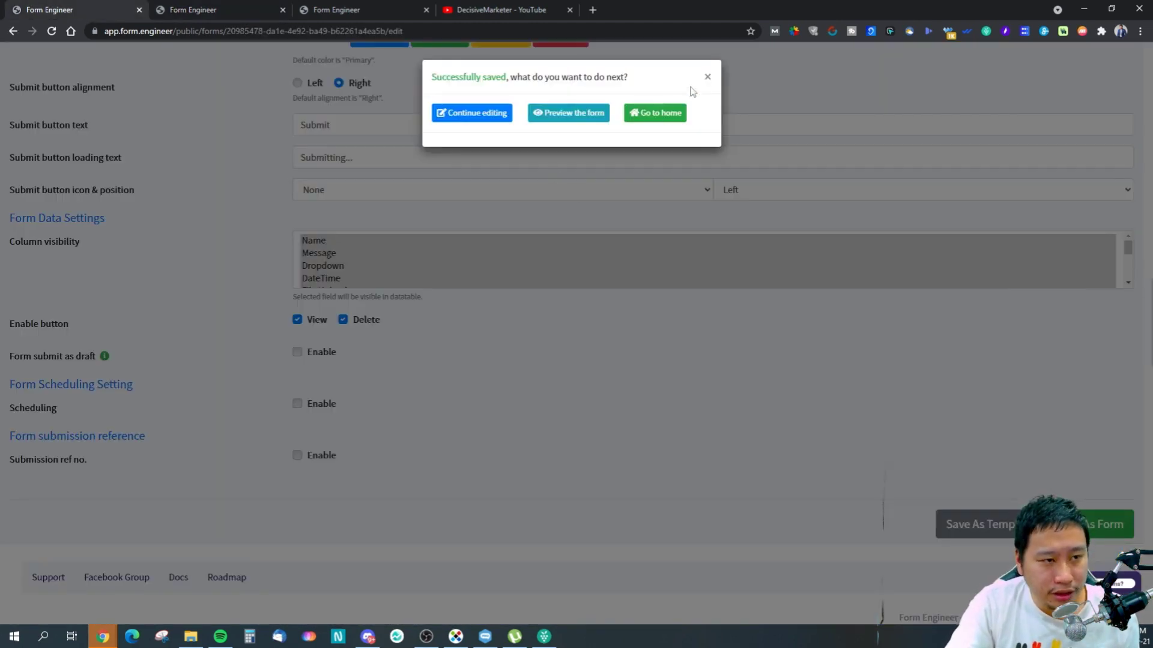
pyautogui.click(707, 76)
# Try to upload DecisiveMarketerBG.jpg as the form's background image, and switch the background setting back to color
pyautogui.scroll(9, 558, 385)
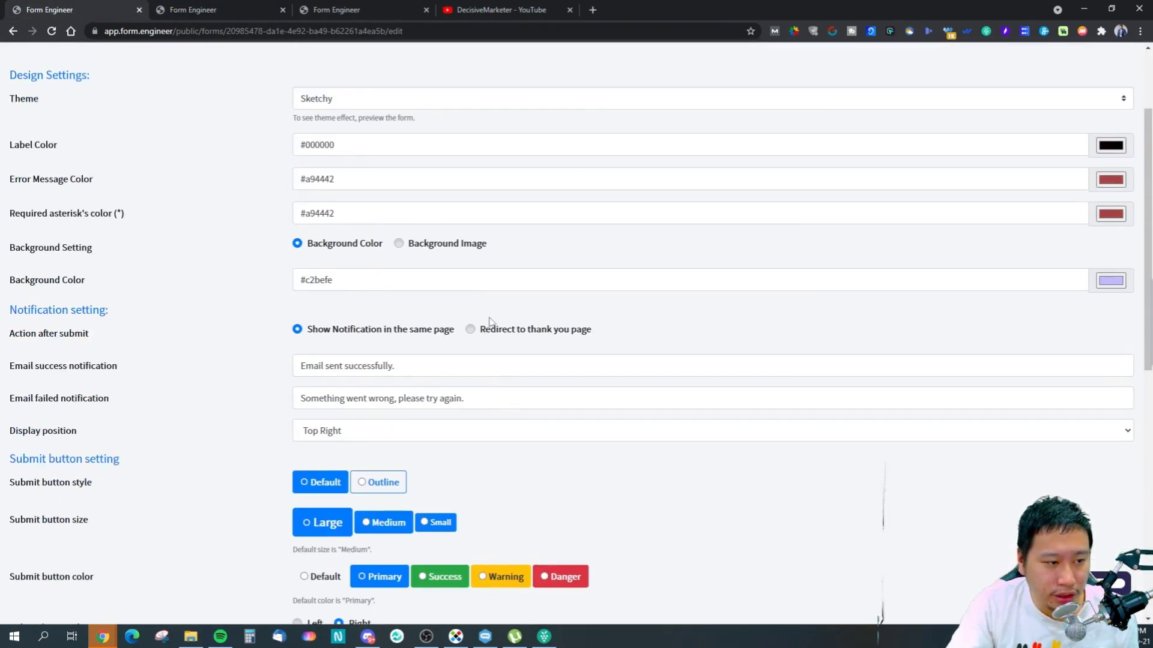
pyautogui.click(398, 243)
pyautogui.click(485, 309)
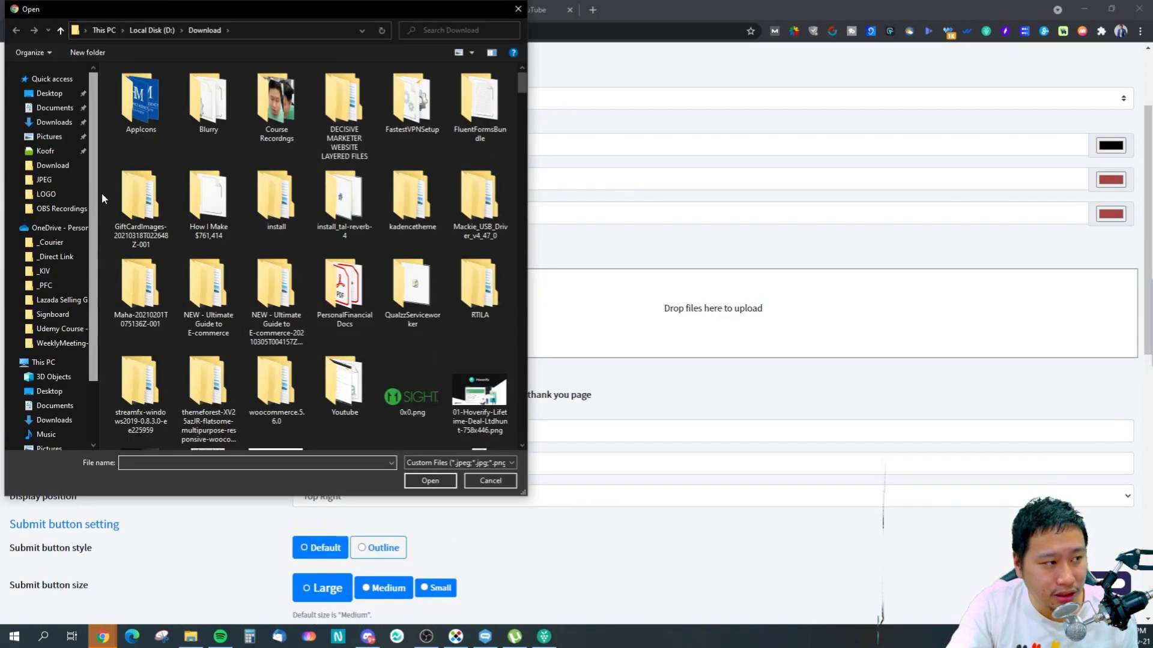
pyautogui.click(27, 82)
pyautogui.scroll(-1, 187, 336)
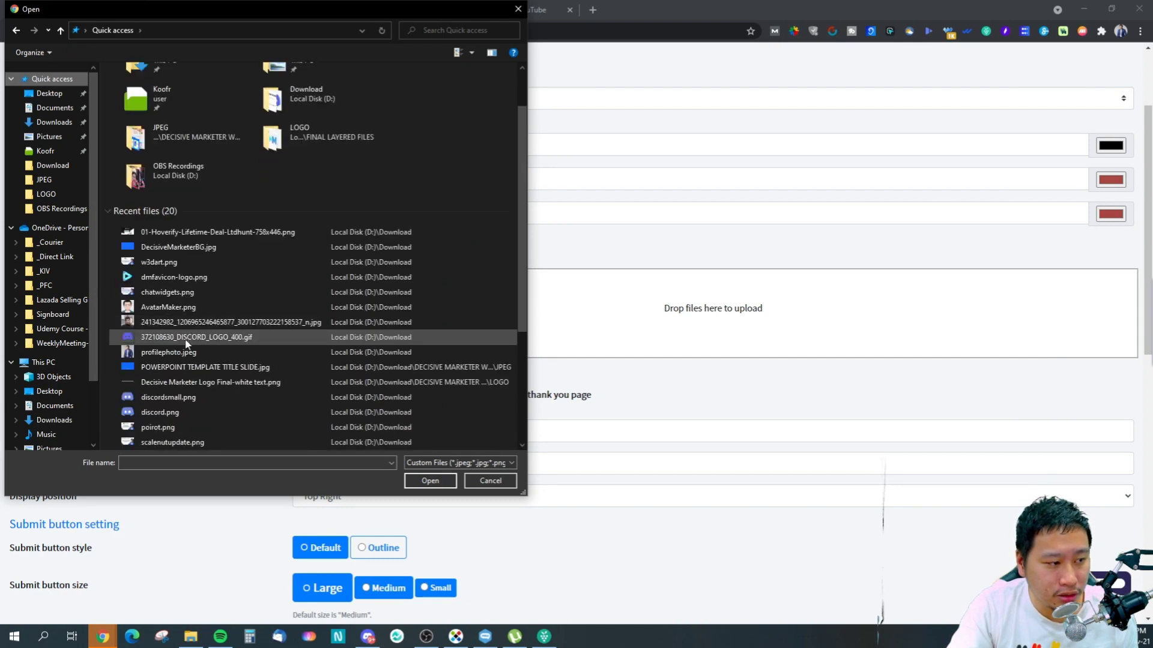
pyautogui.click(180, 247)
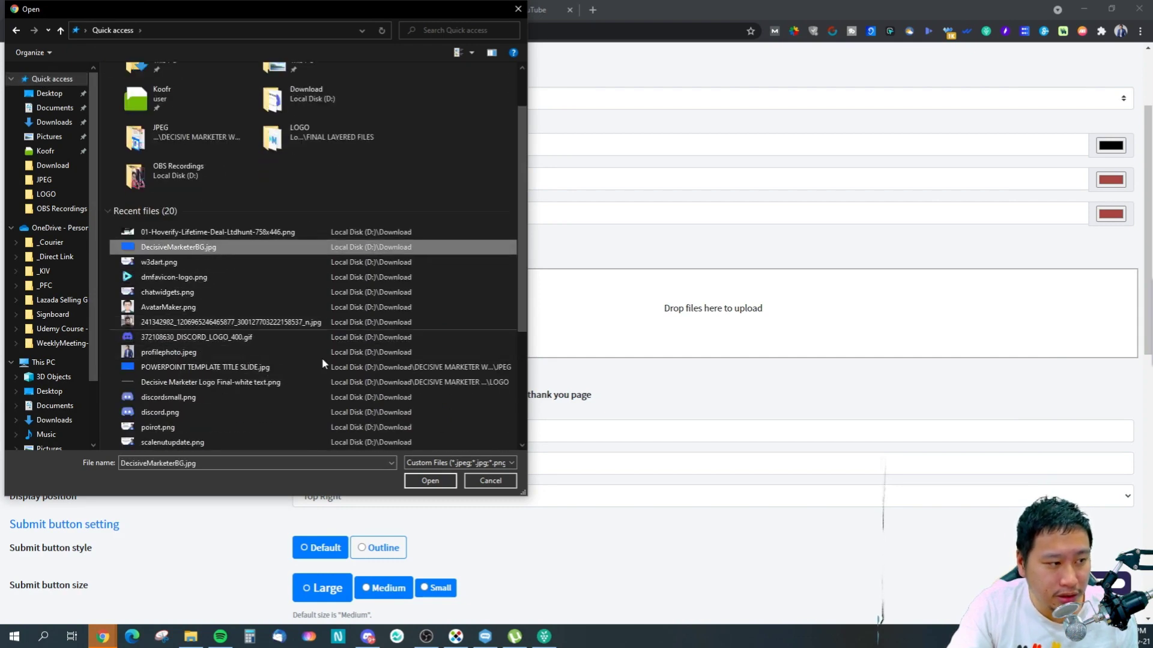
pyautogui.click(430, 481)
pyautogui.moveTo(382, 353)
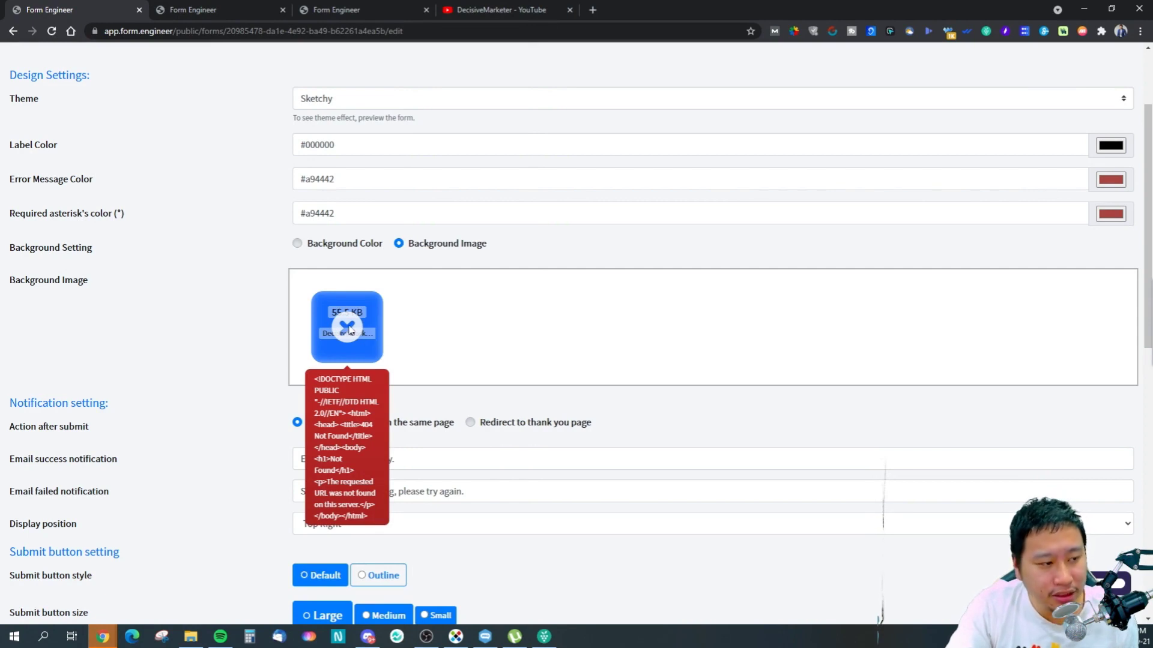
pyautogui.click(325, 248)
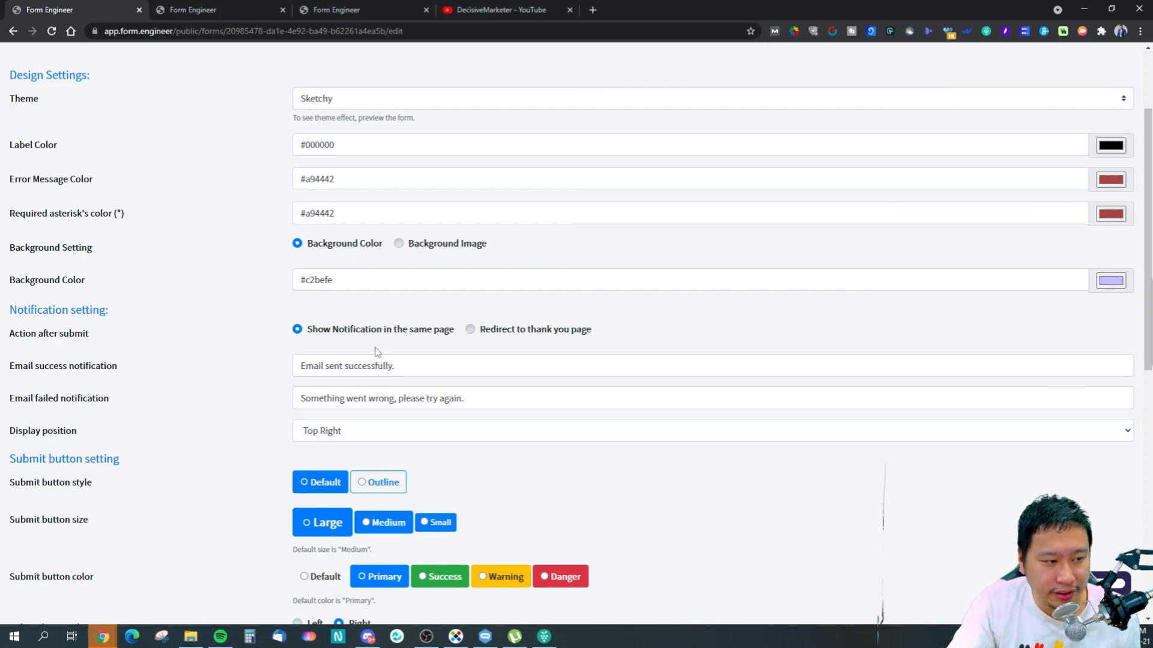
# Examine the email success and email failed notification texts in the notification settings
pyautogui.moveTo(325, 367); pyautogui.dragTo(390, 367)
pyautogui.click(398, 366)
pyautogui.moveTo(318, 398); pyautogui.dragTo(385, 401)
pyautogui.click(429, 401)
pyautogui.scroll(-3, 272, 441)
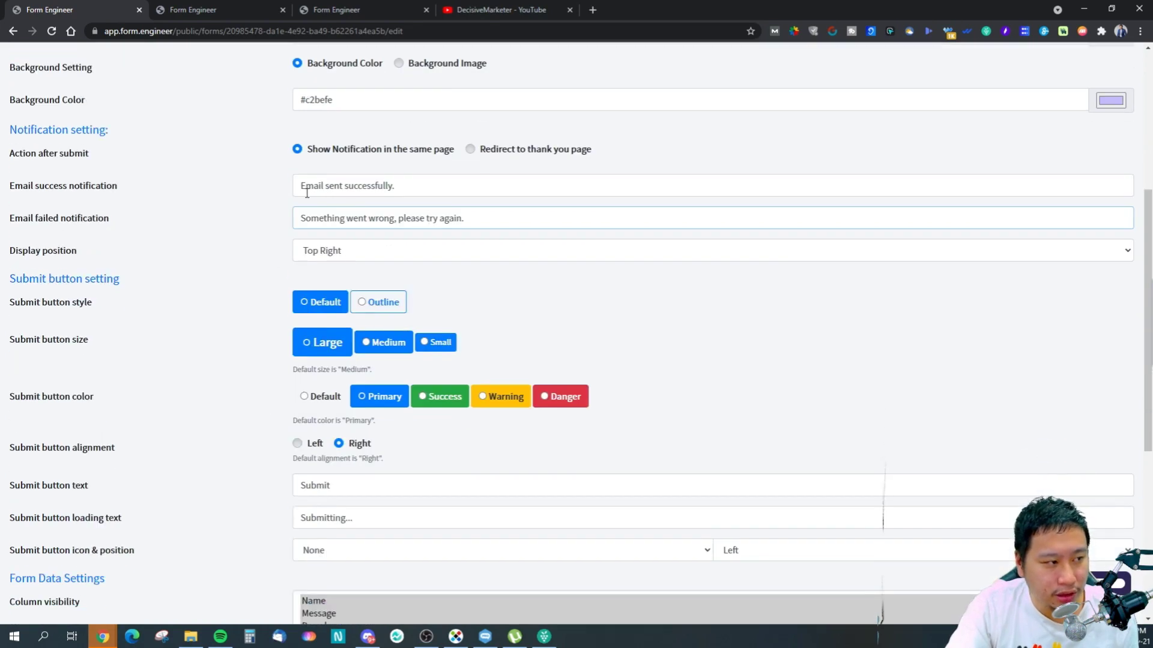
pyautogui.click(331, 186)
pyautogui.moveTo(431, 184); pyautogui.dragTo(295, 178)
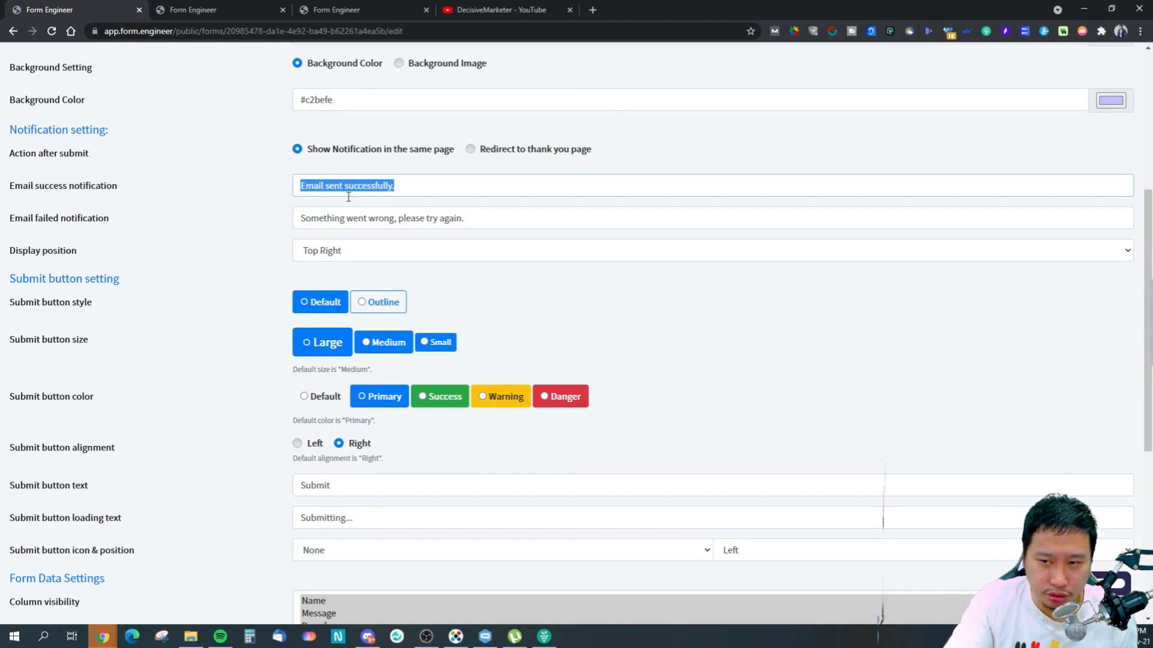
# Check the redirect to thank you page option, switch back to same-page notification, and review the display position choices
pyautogui.click(470, 149)
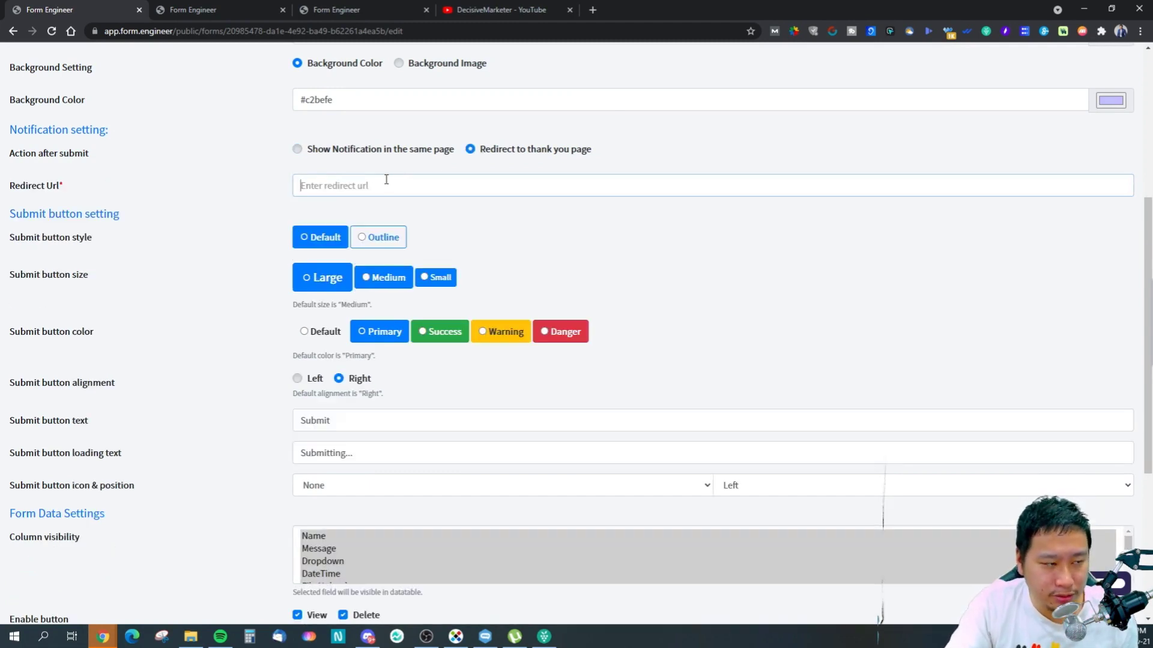
pyautogui.click(311, 152)
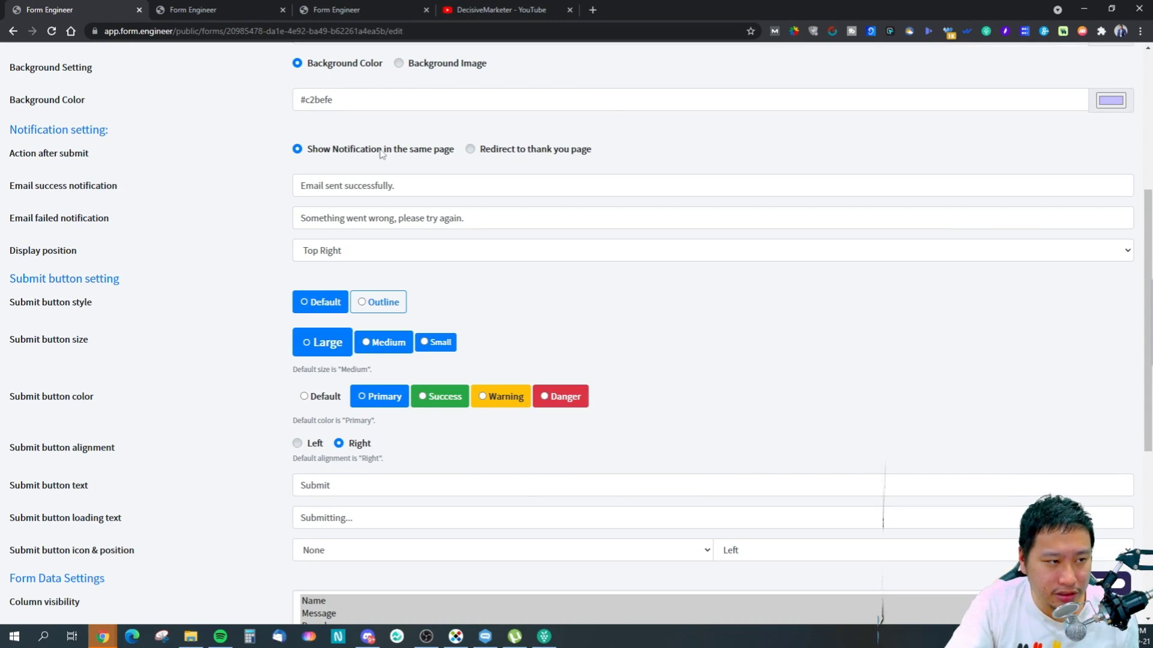
pyautogui.moveTo(313, 181); pyautogui.dragTo(350, 187)
pyautogui.click(363, 217)
pyautogui.click(334, 244)
pyautogui.click(212, 288)
pyautogui.click(337, 252)
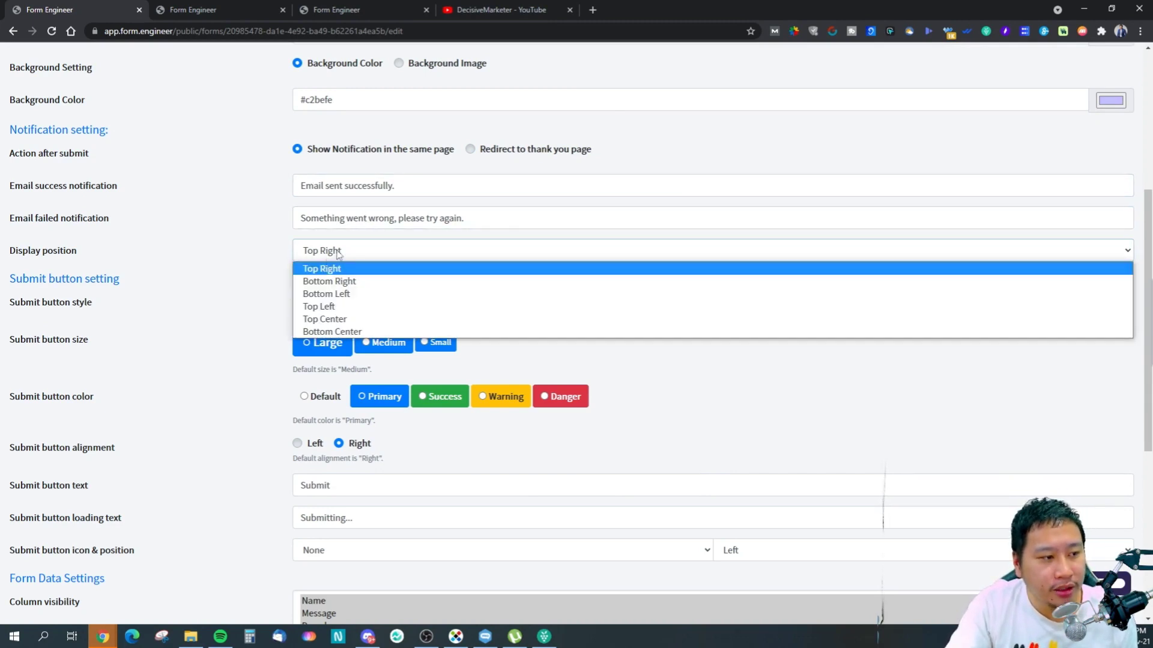
pyautogui.click(337, 252)
pyautogui.scroll(-1, 255, 261)
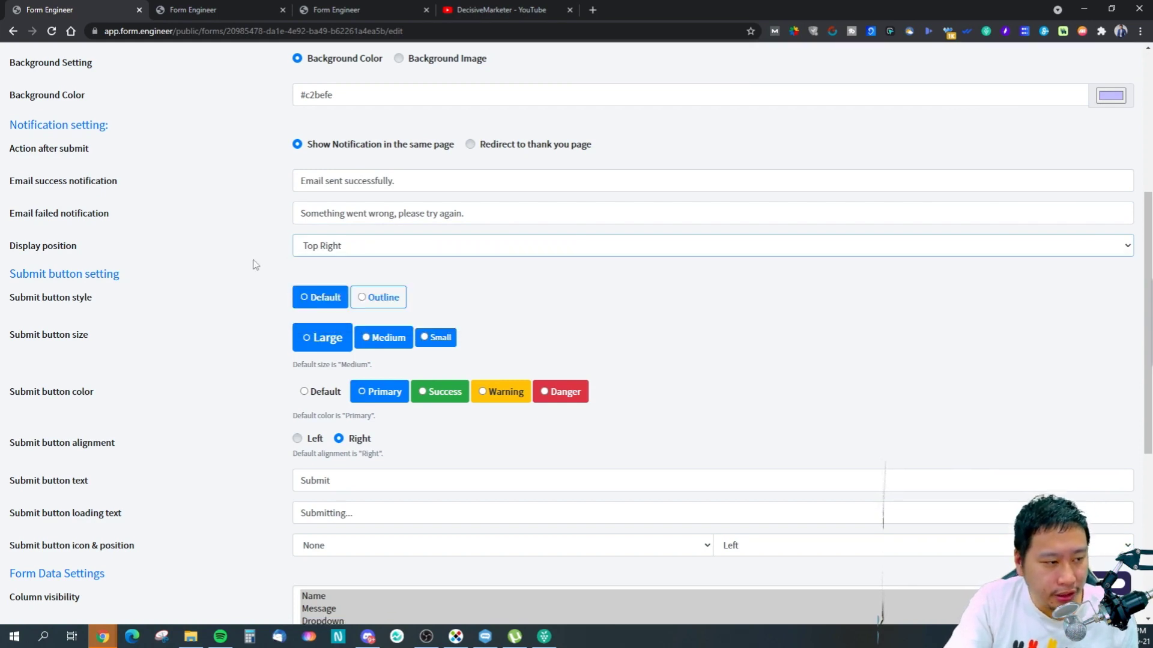
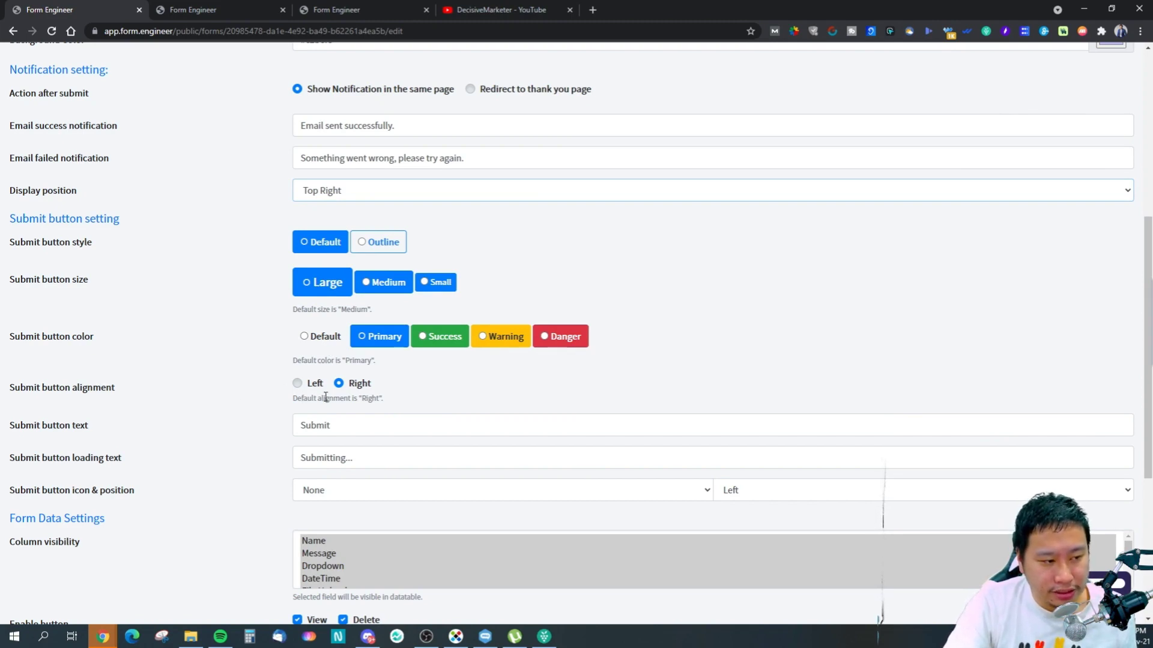
# Examine the submit button's text and loading text settings
pyautogui.click(346, 423)
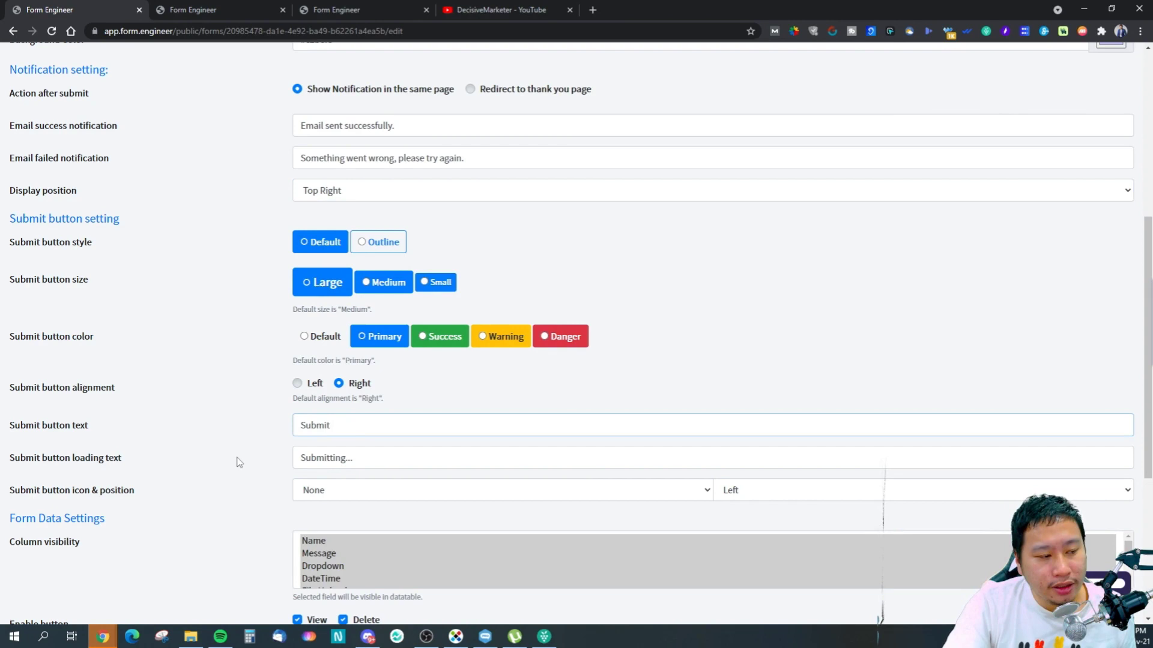
pyautogui.scroll(-4, 233, 463)
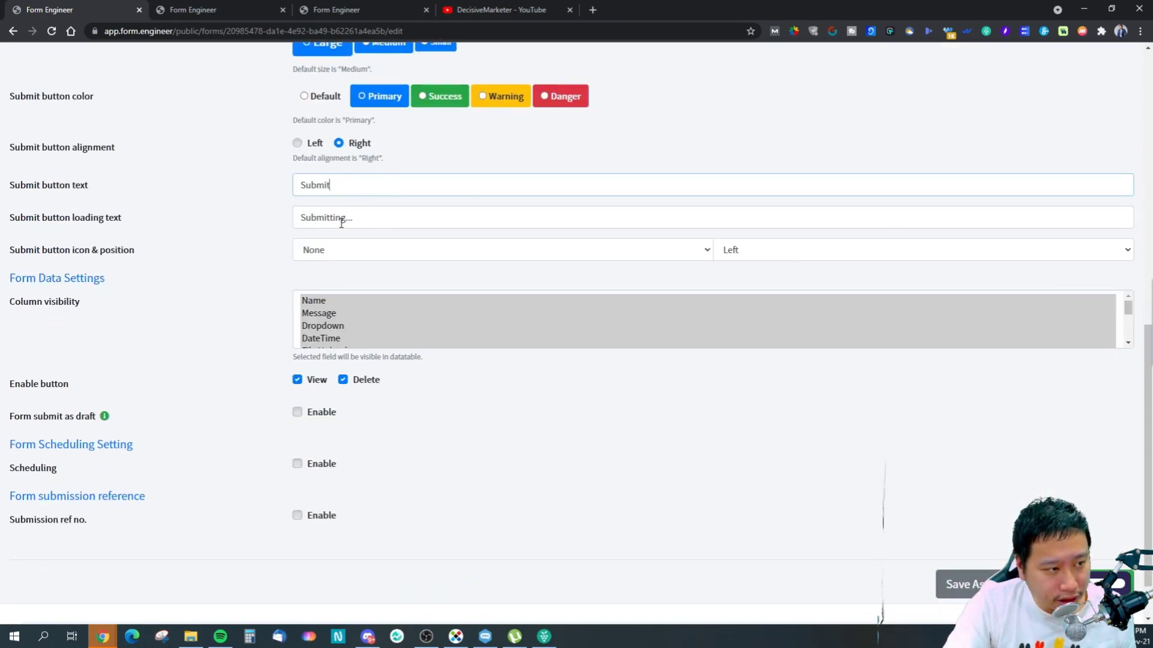
pyautogui.tripleClick(373, 219)
pyautogui.press('Tab')
# Set the submit button's icon to ambulance, save the form, and dismiss the save dialog
pyautogui.click(332, 251)
pyautogui.click(357, 369)
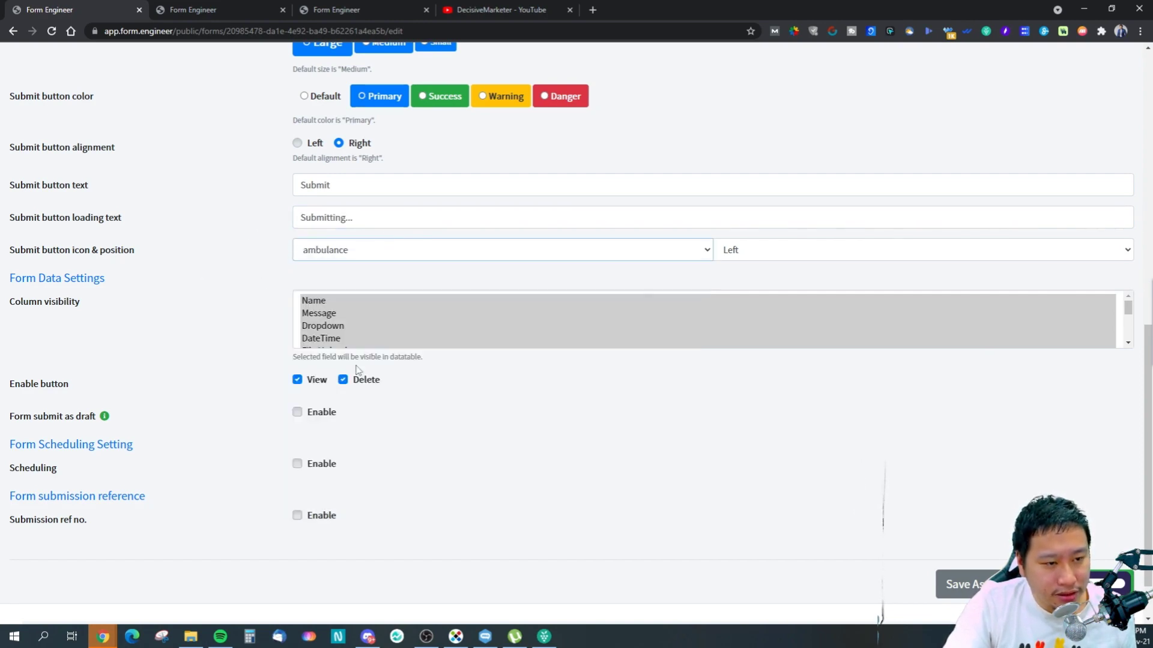
pyautogui.click(331, 252)
pyautogui.click(337, 368)
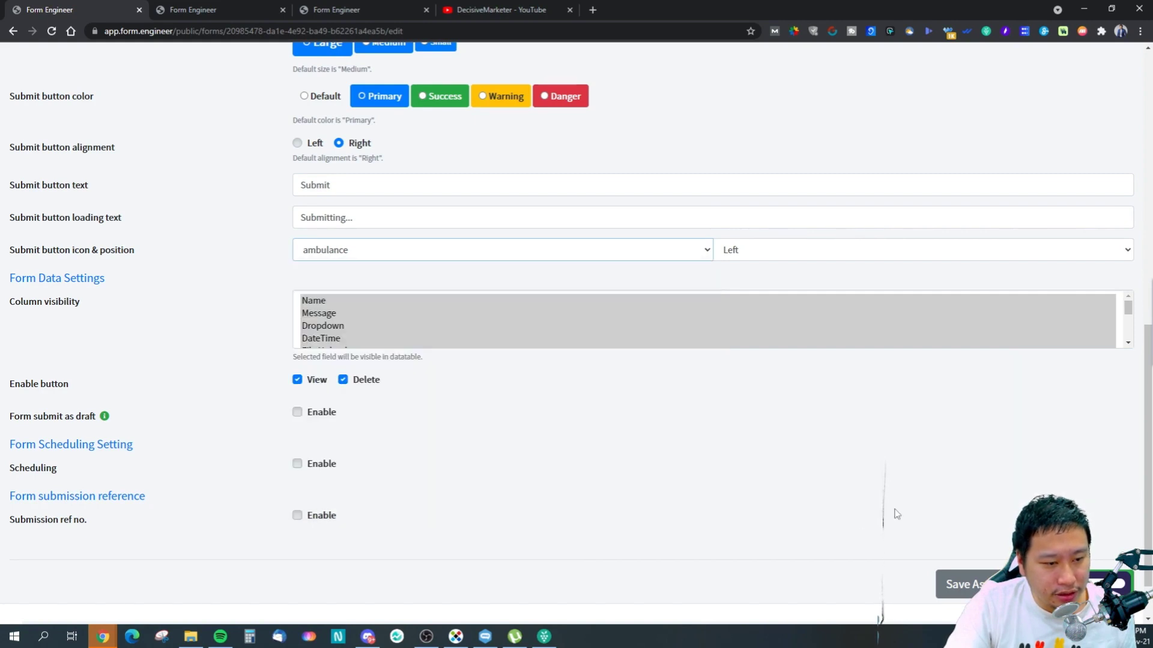
pyautogui.scroll(-1, 855, 510)
pyautogui.click(1085, 524)
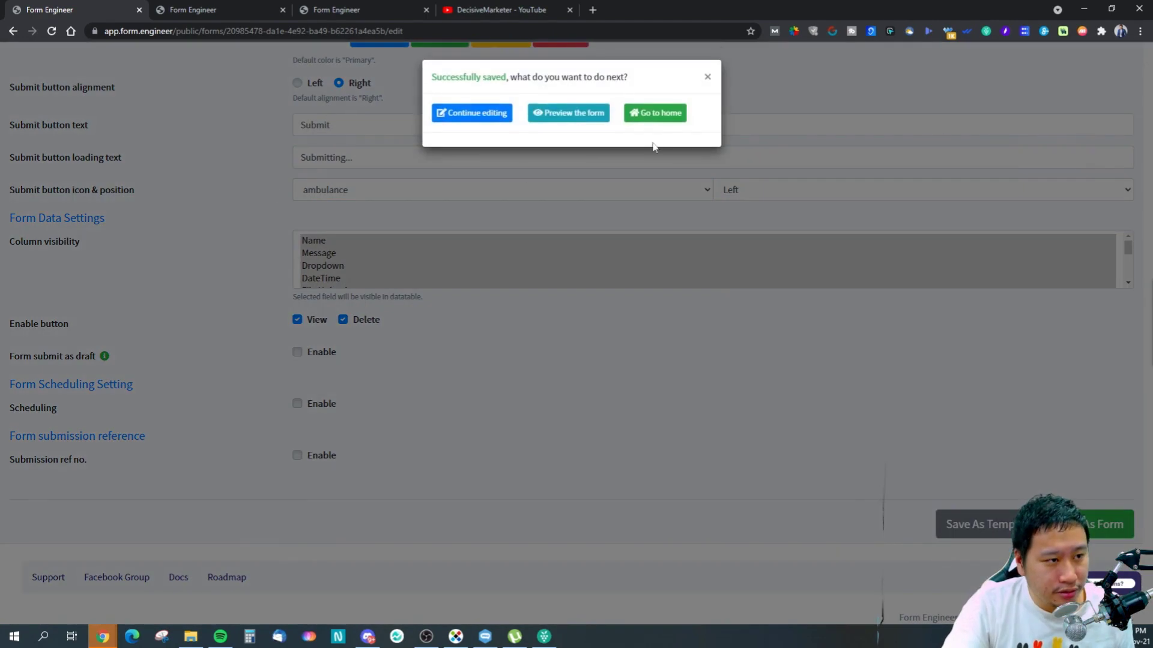
pyautogui.click(705, 77)
# Set the submit button's icon to arrow-circle-right and save the form
pyautogui.click(426, 194)
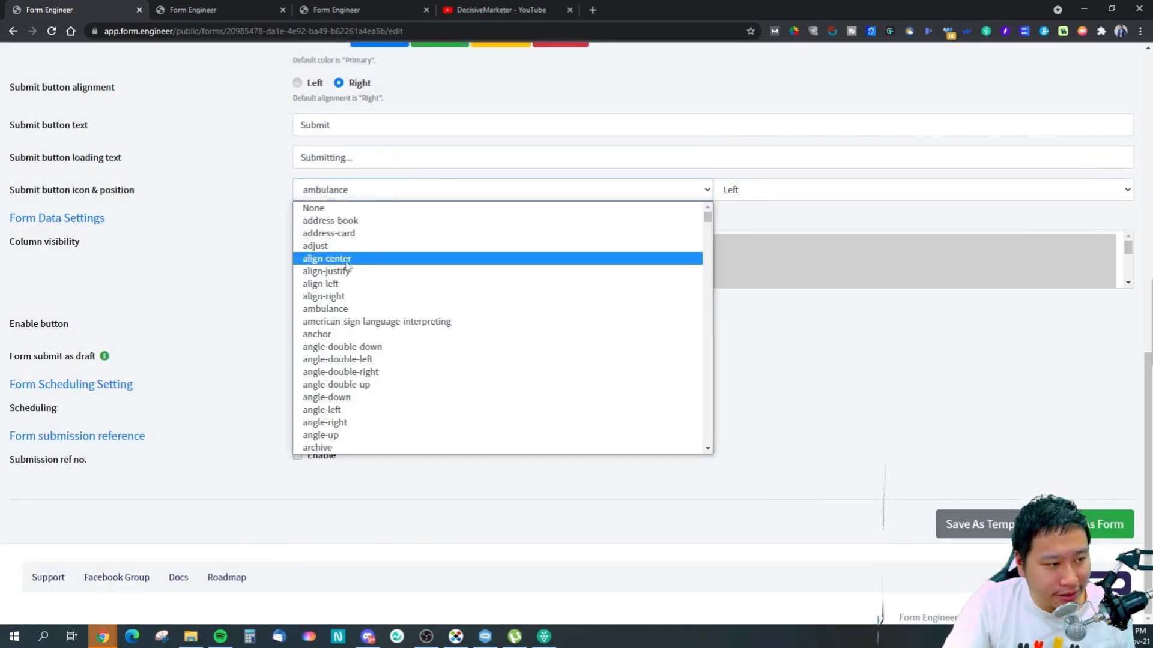
pyautogui.scroll(-3, 349, 342)
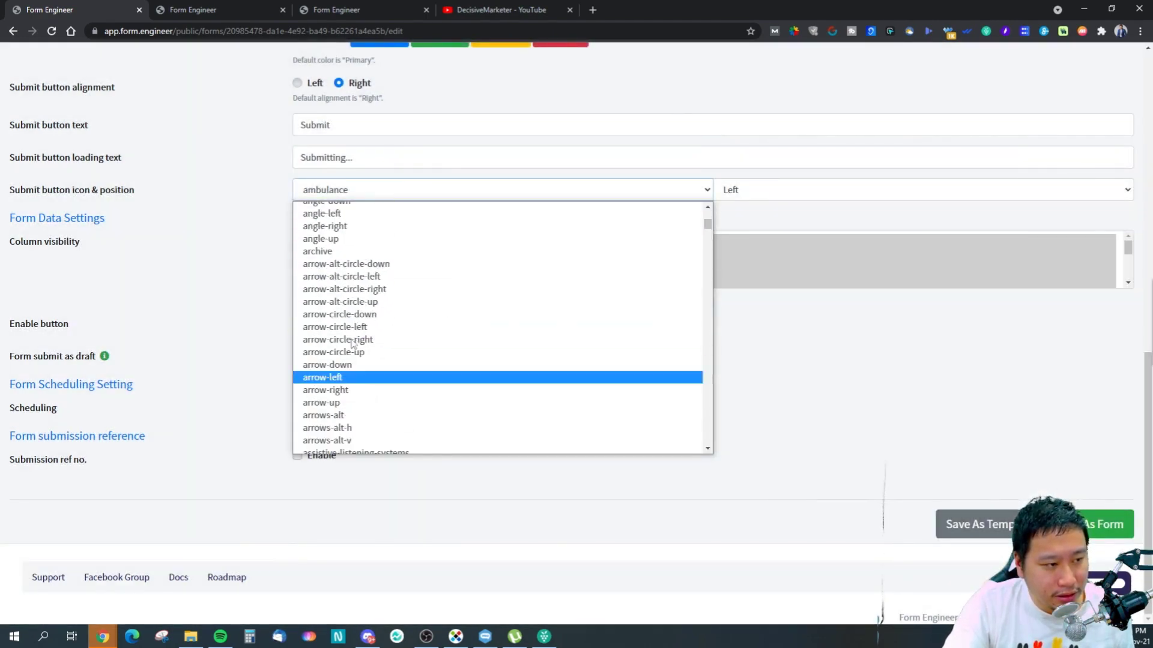
pyautogui.scroll(1, 352, 360)
pyautogui.click(354, 415)
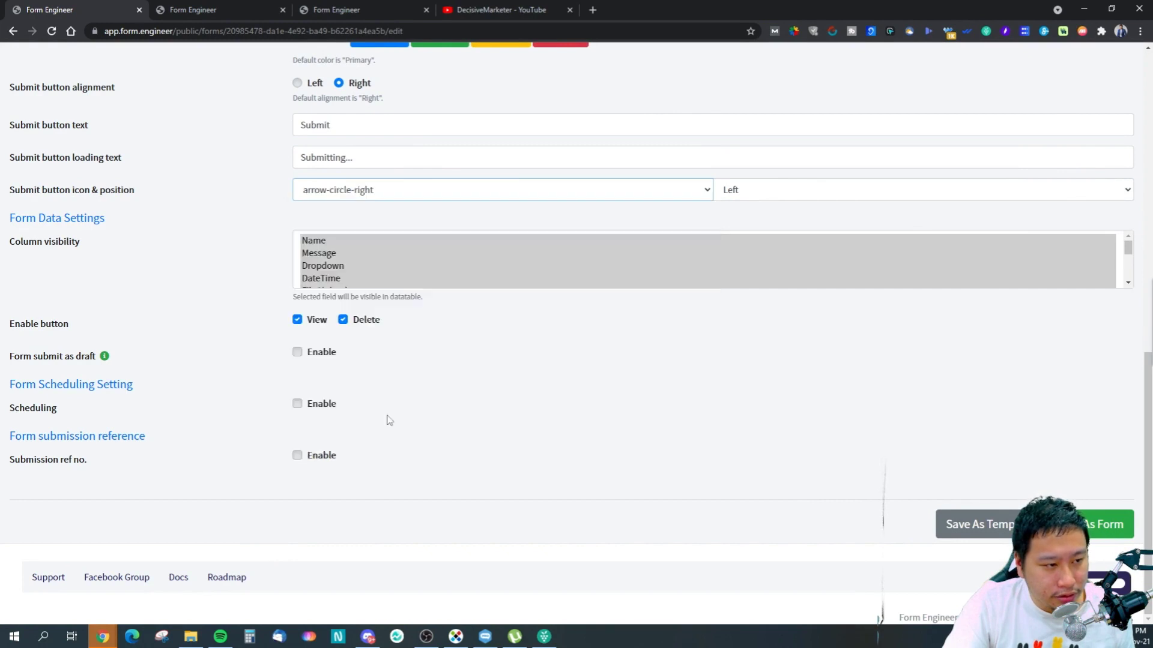
pyautogui.click(1102, 533)
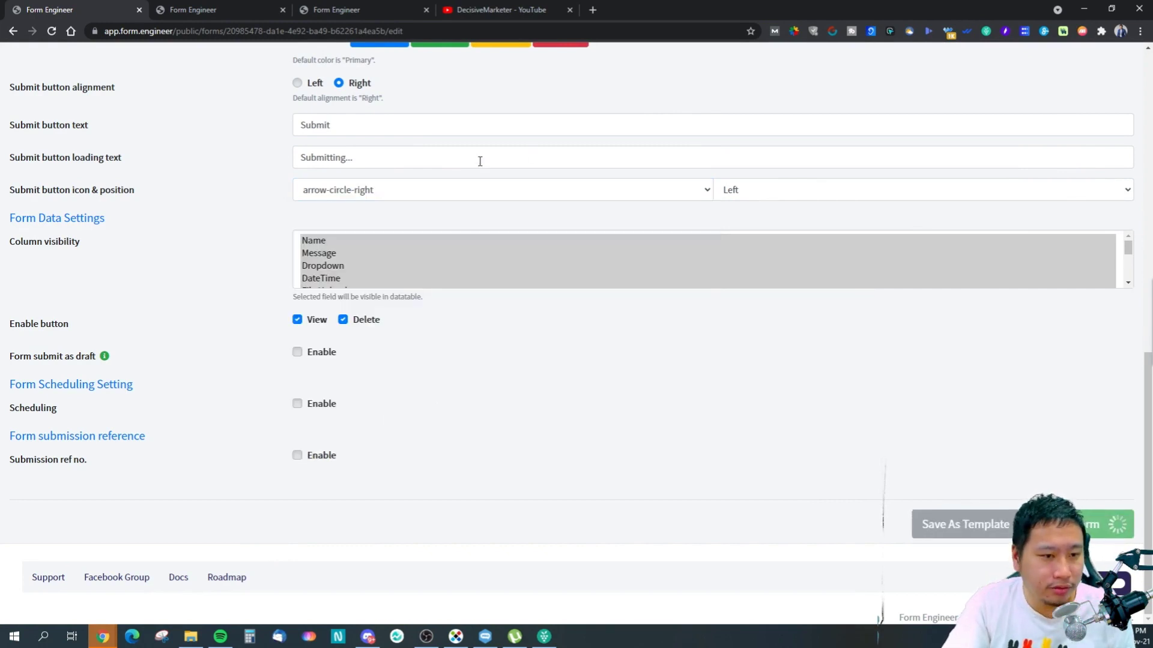
# Reload the form preview to check the submit button's icon, and return to the editor, dismissing the save dialog
pyautogui.click(178, 14)
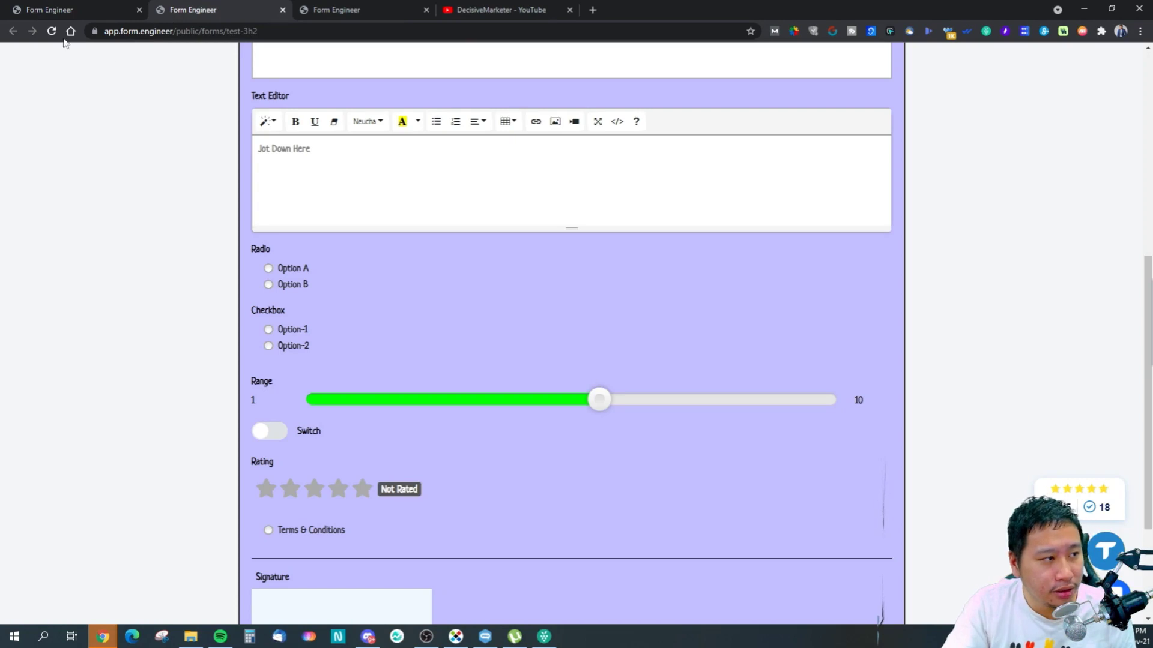
pyautogui.scroll(-3, 888, 324)
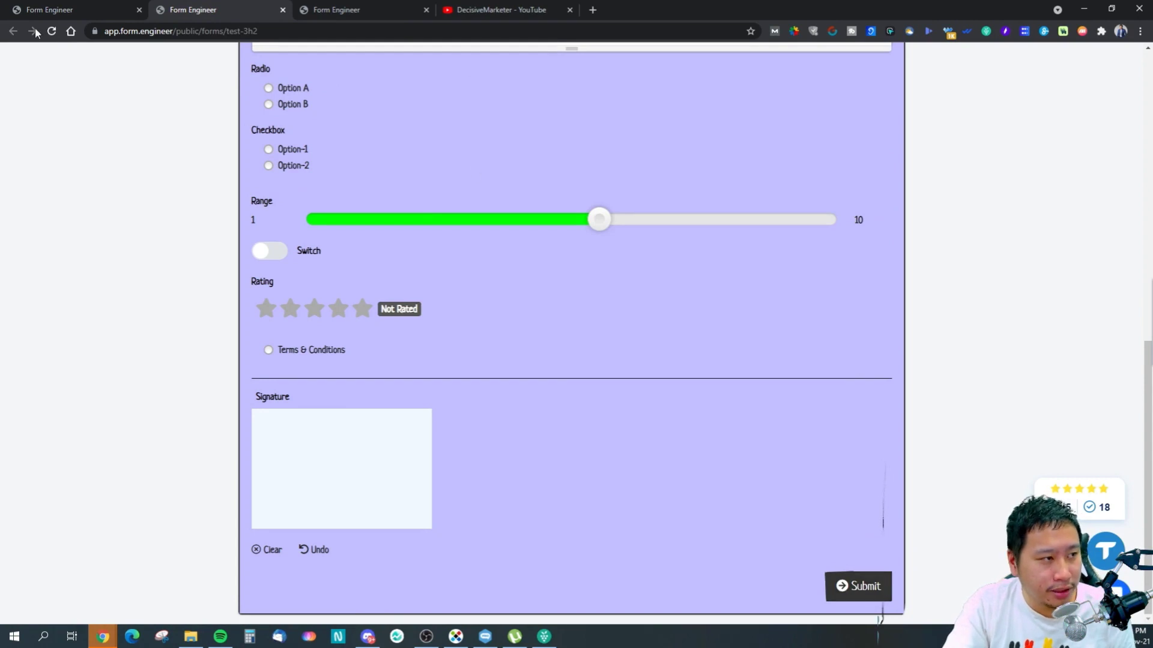
pyautogui.click(48, 10)
pyautogui.click(706, 79)
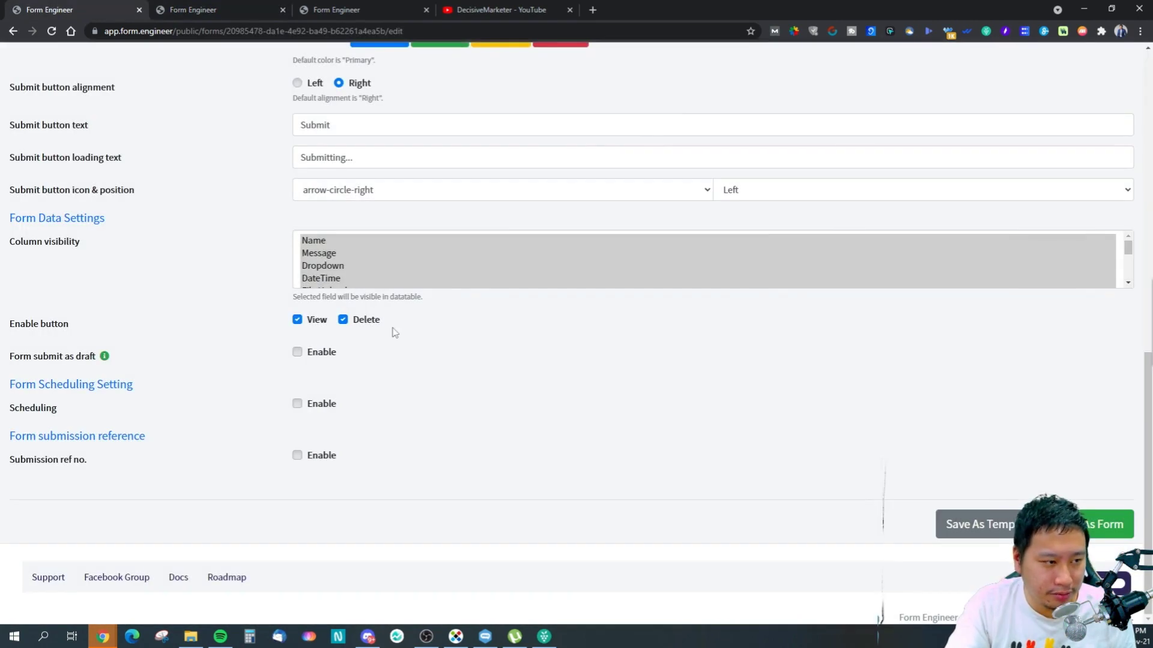
# Select only the Switch field in the form data column visibility list
pyautogui.scroll(-5, 395, 258)
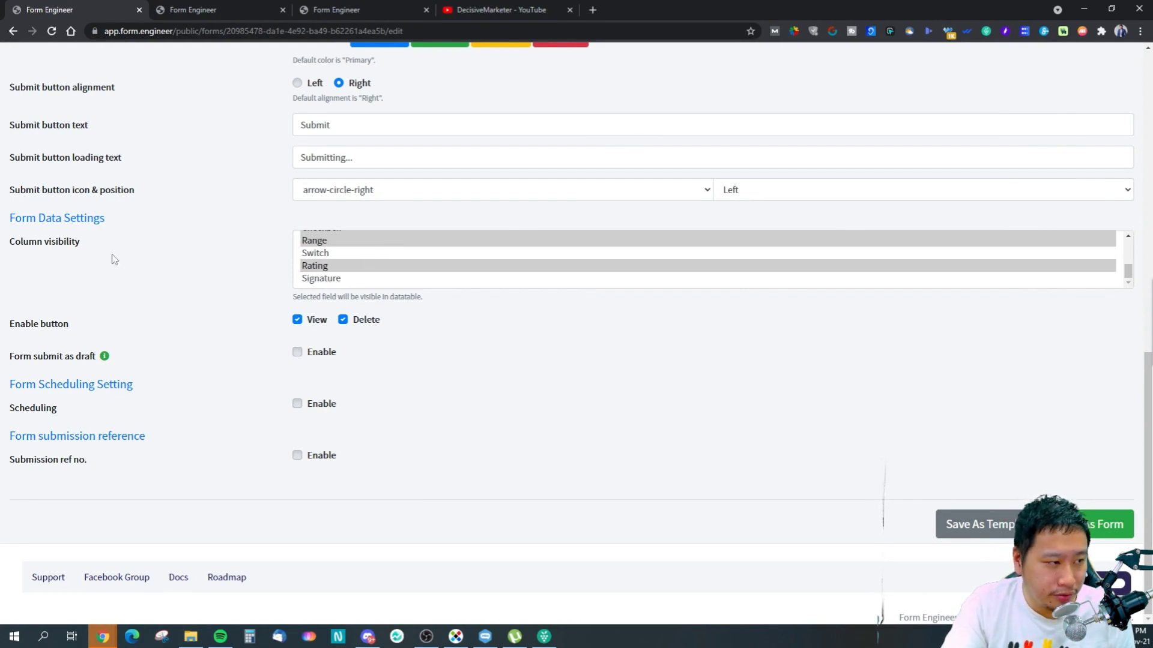
pyautogui.click(372, 267)
pyautogui.click(339, 254)
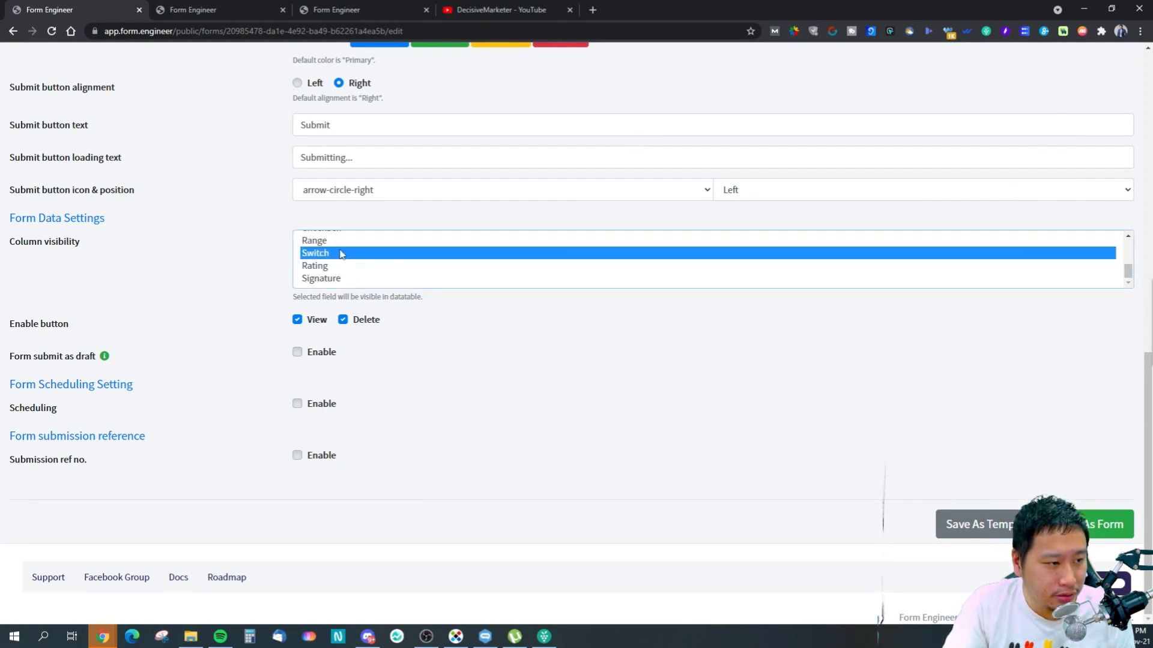
# Select only the Signature field in the form data column visibility list
pyautogui.moveTo(345, 297); pyautogui.dragTo(397, 299)
pyautogui.click(398, 299)
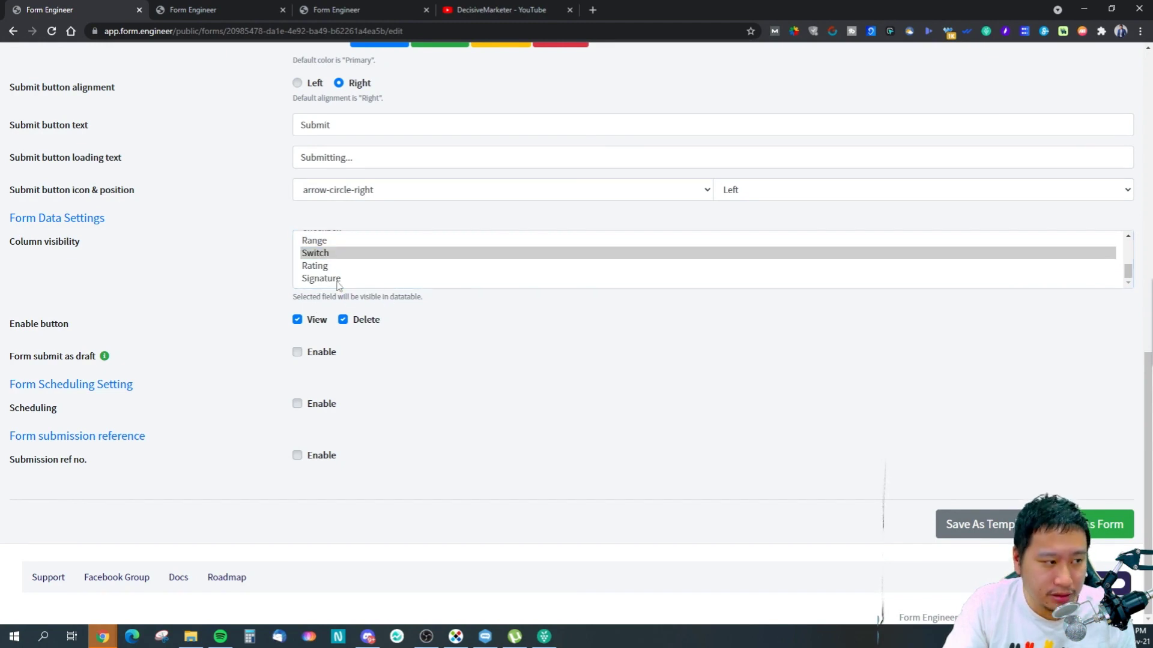
pyautogui.click(323, 257)
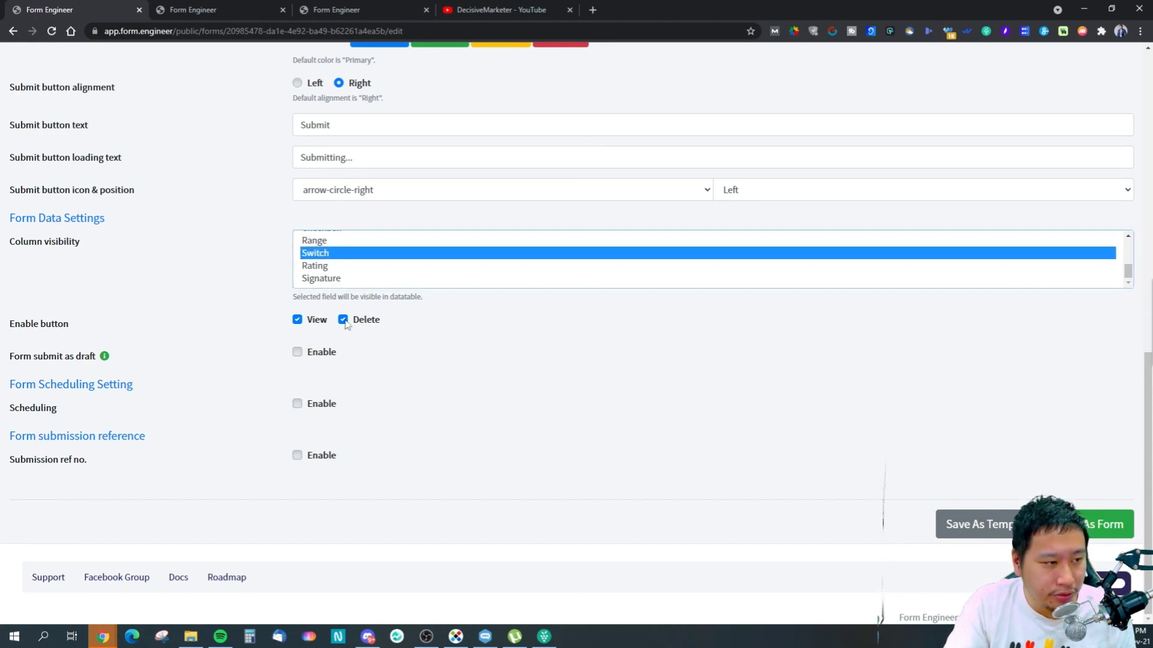
pyautogui.scroll(3, 324, 273)
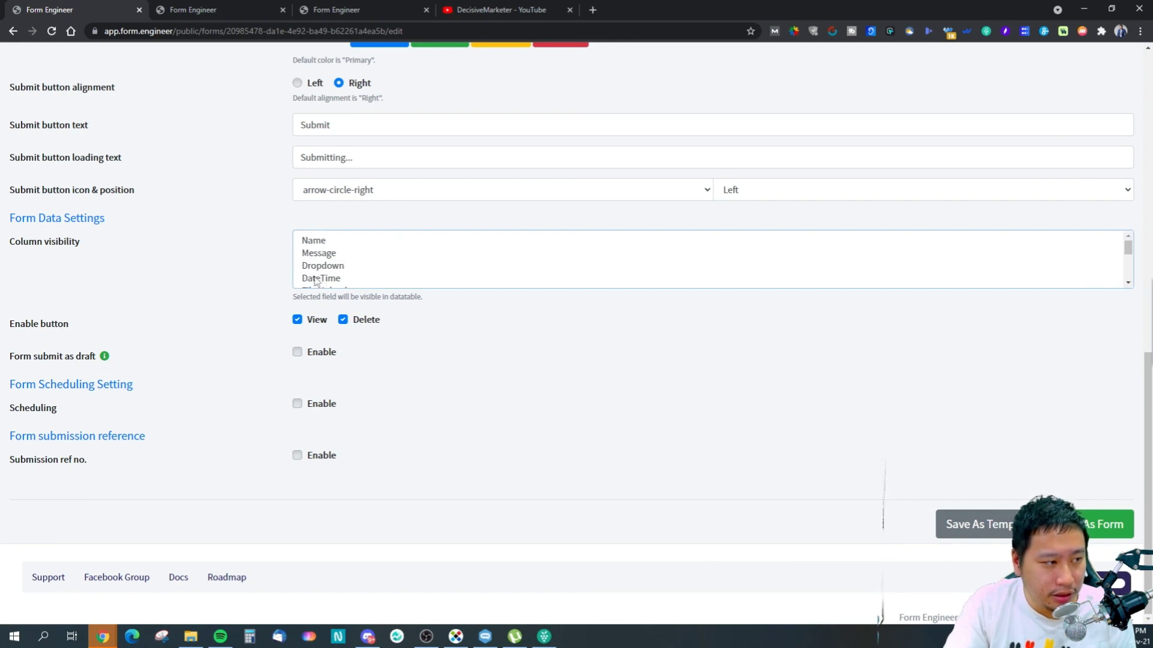
pyautogui.click(320, 278)
pyautogui.moveTo(309, 253)
pyautogui.mouseDown()
pyautogui.moveTo(324, 292)
pyautogui.moveTo(328, 283)
pyautogui.mouseUp()
pyautogui.click(350, 270)
pyautogui.click(368, 278)
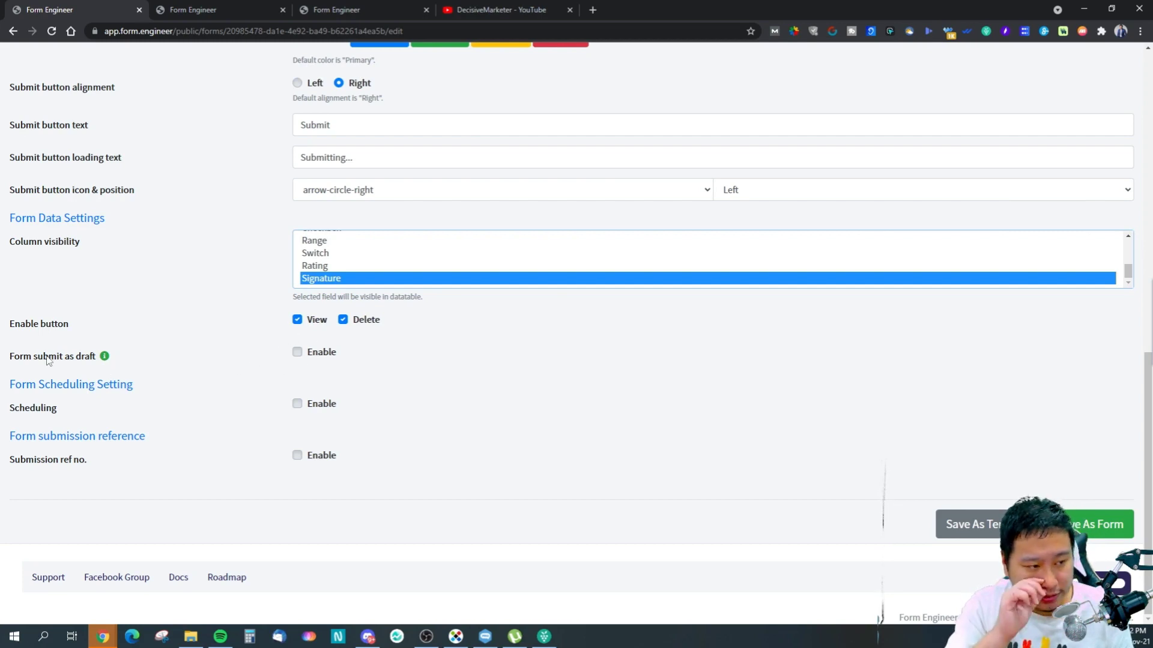
# Enable form scheduling to examine its start, end and closed message options, and disable it again
pyautogui.click(297, 403)
pyautogui.scroll(-4, 282, 361)
pyautogui.scroll(2, 278, 336)
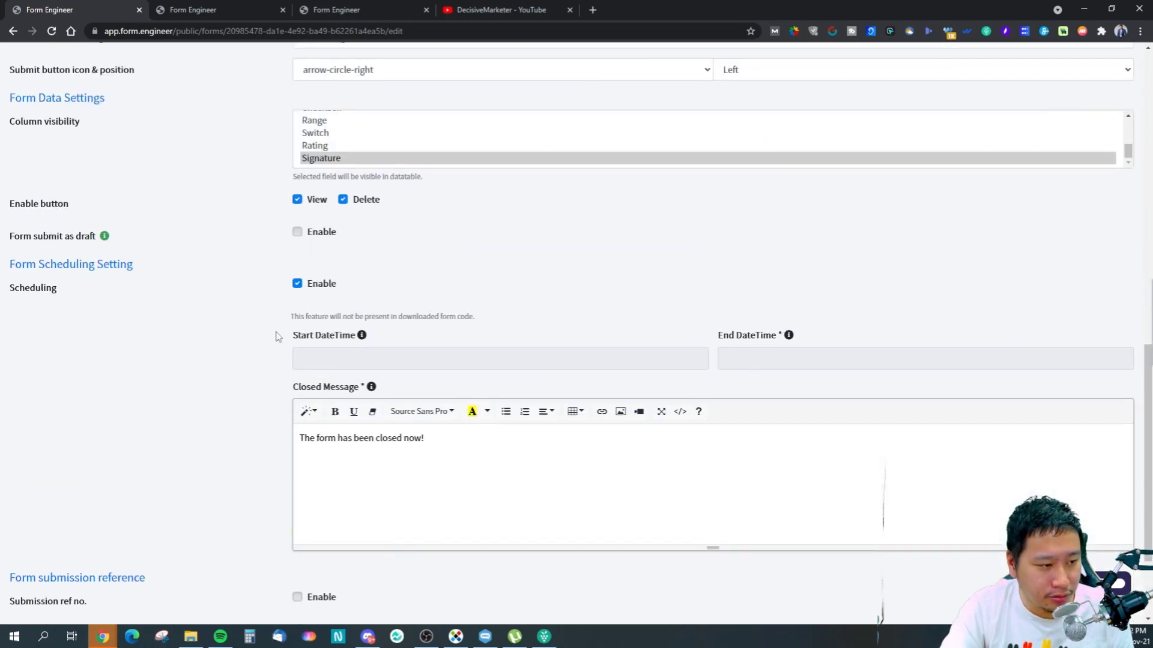
pyautogui.click(297, 284)
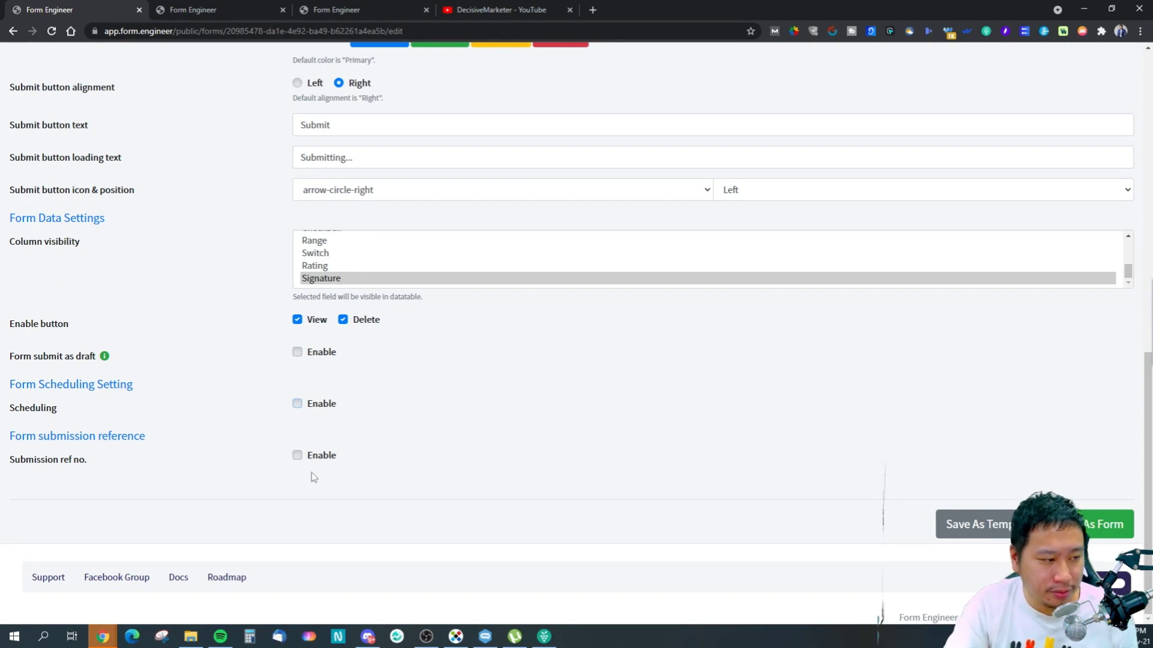
# Enable the submission reference number to examine its prefix, suffix and numbering options, and disable it again
pyautogui.click(297, 455)
pyautogui.scroll(-2, 298, 463)
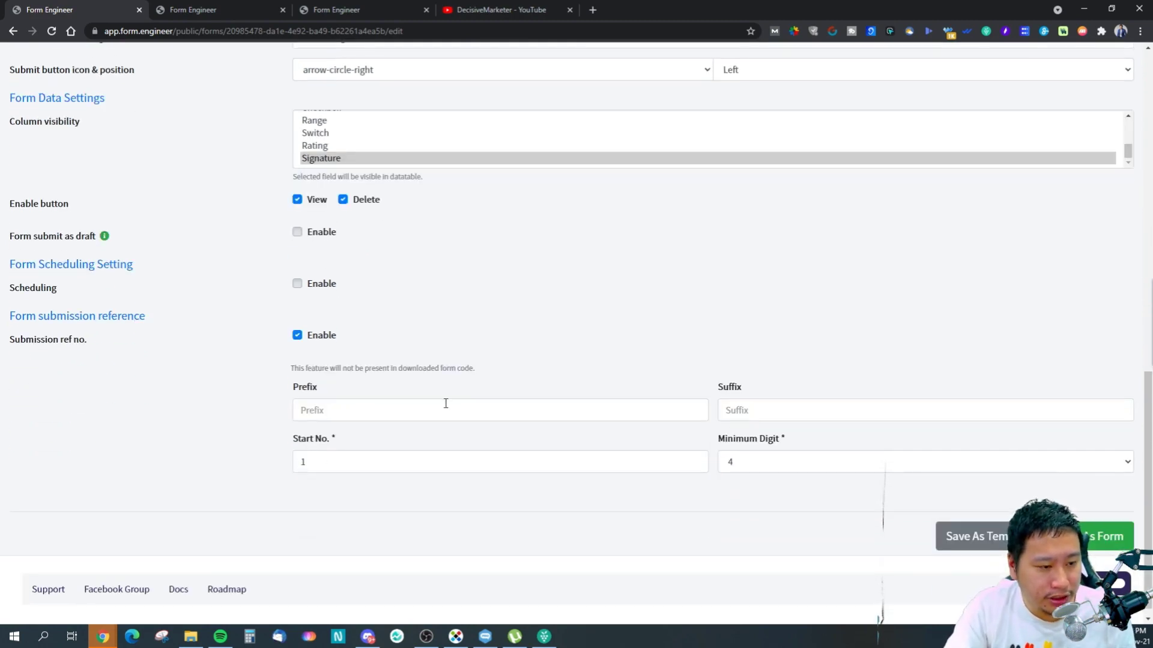
pyautogui.click(297, 335)
# Switch the form's Mailchimp integration on and off to examine its settings, leaving it disabled
pyautogui.scroll(10, 533, 386)
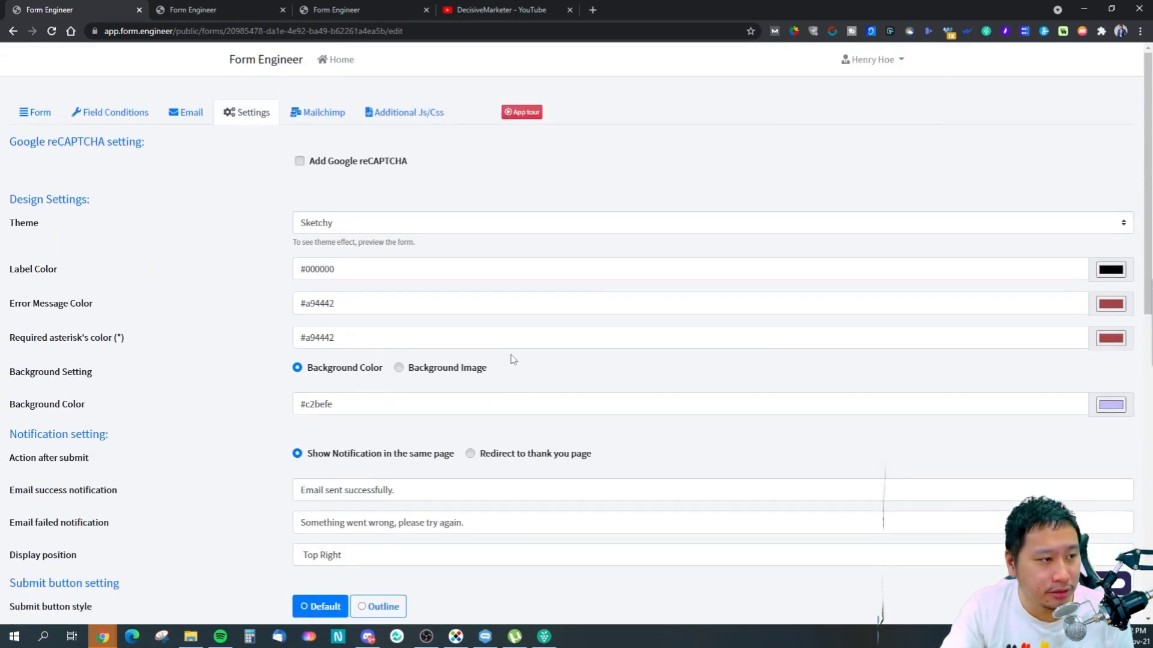
pyautogui.click(305, 115)
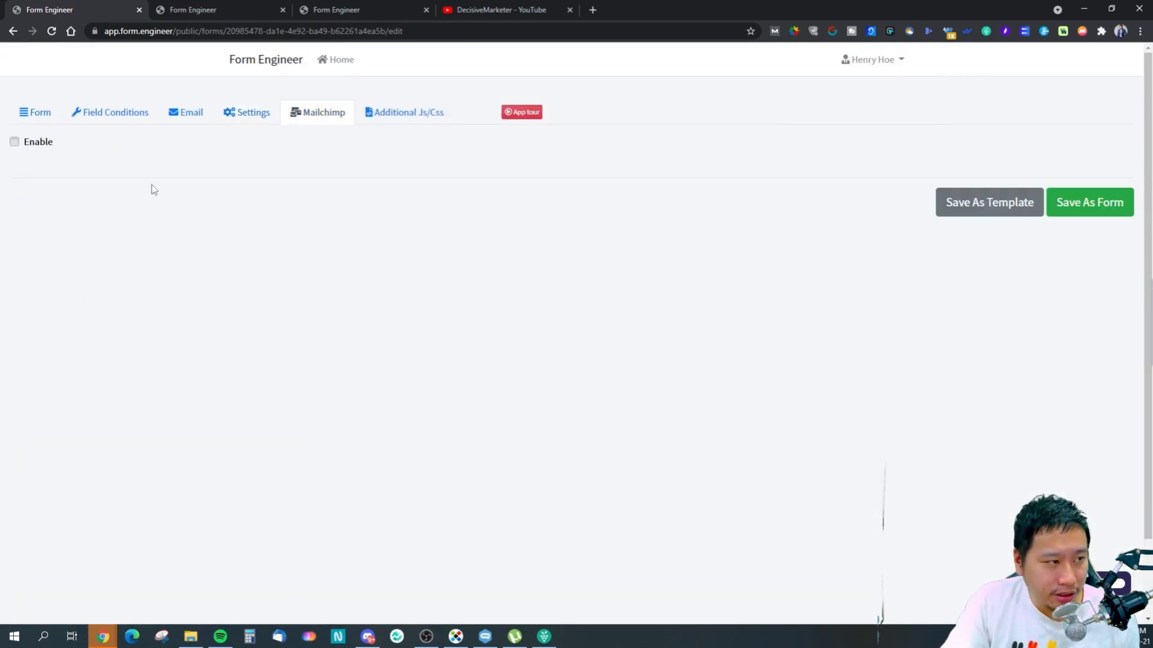
pyautogui.click(15, 142)
pyautogui.click(14, 142)
pyautogui.click(14, 142)
pyautogui.click(14, 142)
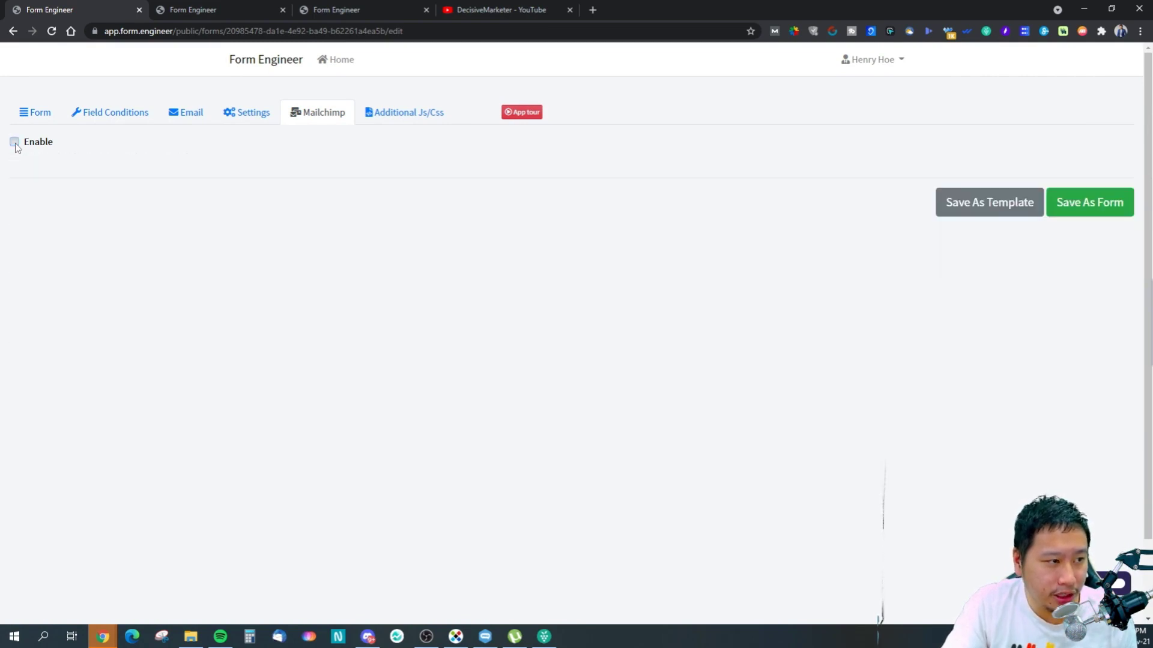
# Review the form's additional JavaScript, and open and close the chat and reviews widgets on the form preview
pyautogui.click(394, 119)
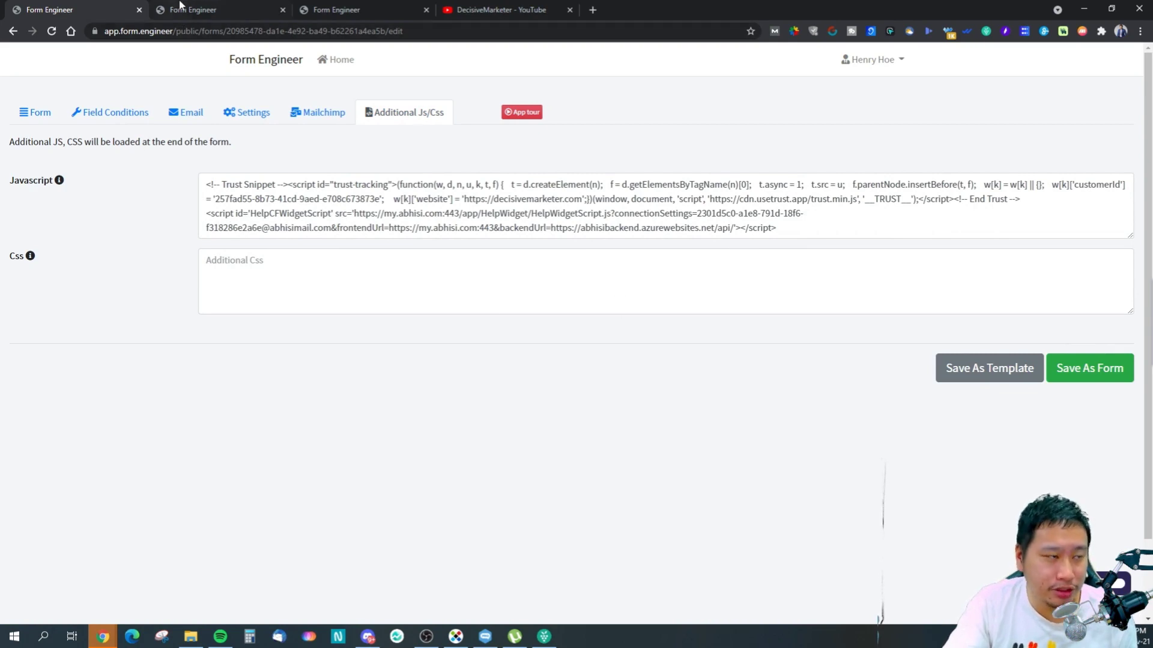
pyautogui.click(234, 5)
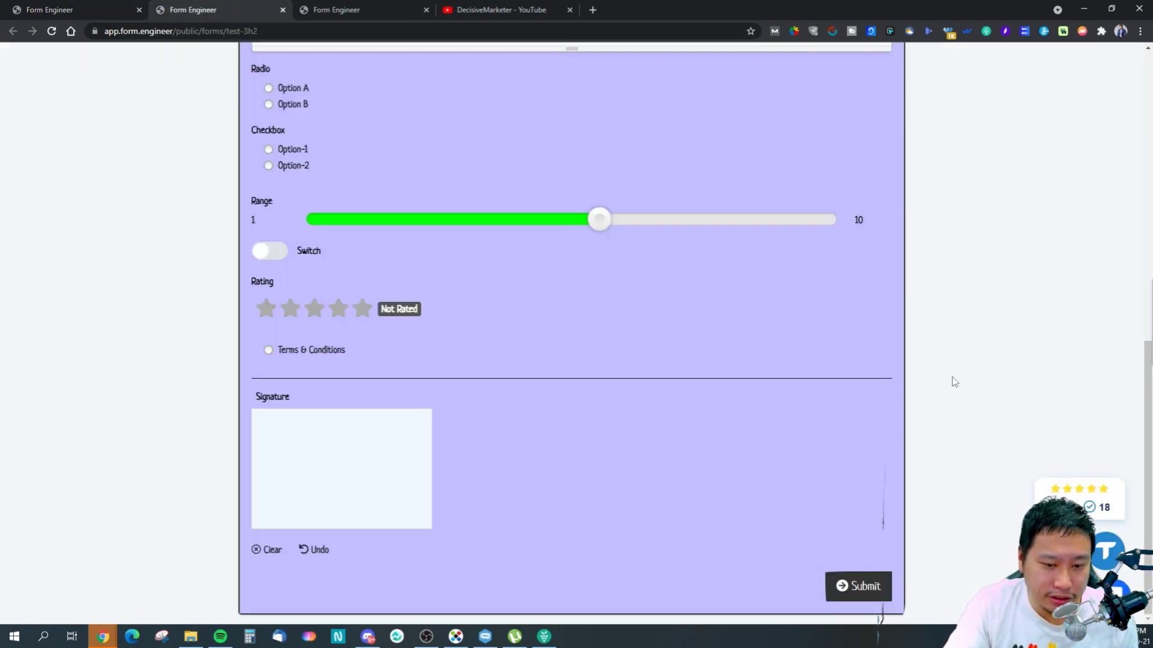
pyautogui.scroll(10, 949, 378)
pyautogui.click(1115, 592)
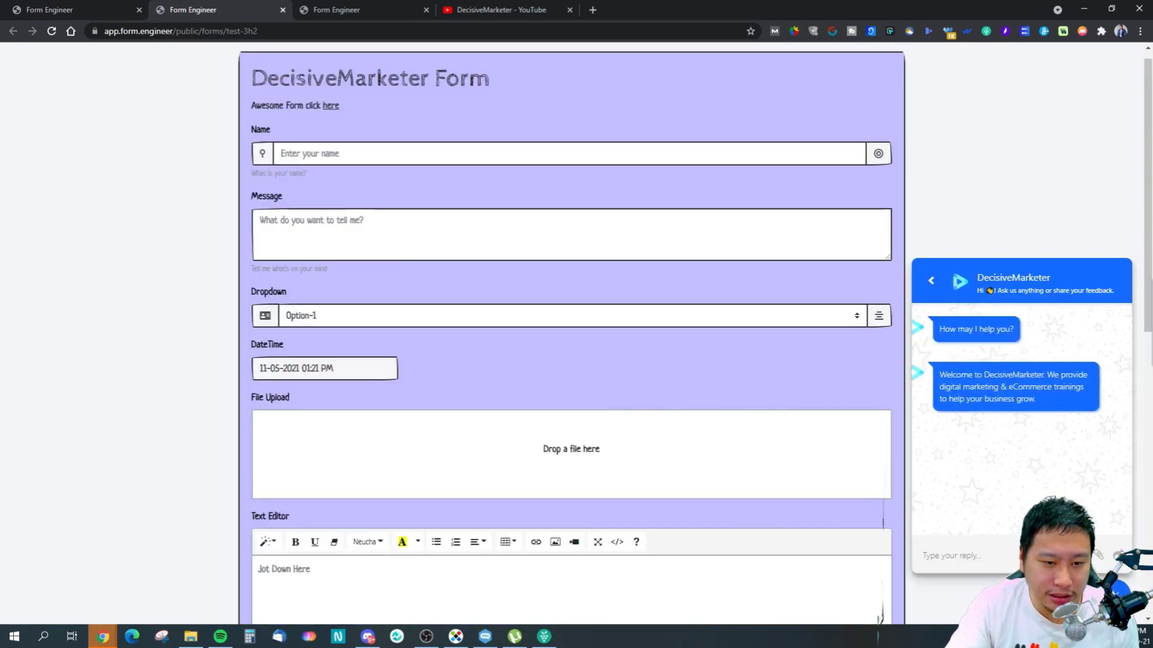
pyautogui.click(1115, 592)
pyautogui.click(1107, 556)
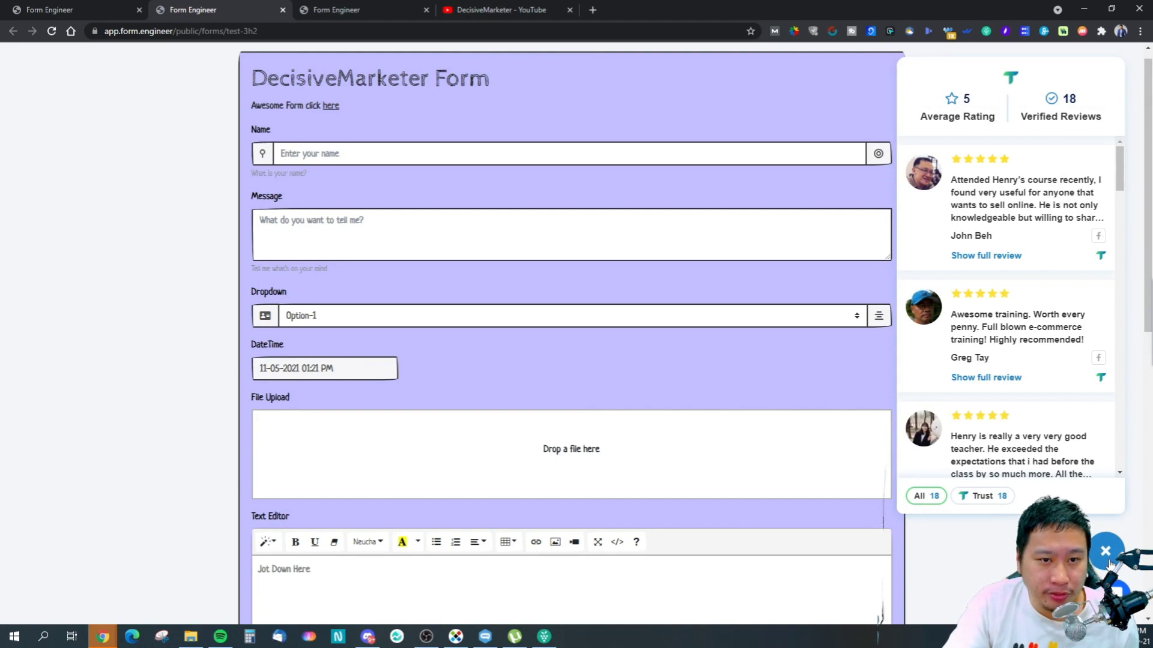
pyautogui.click(1109, 561)
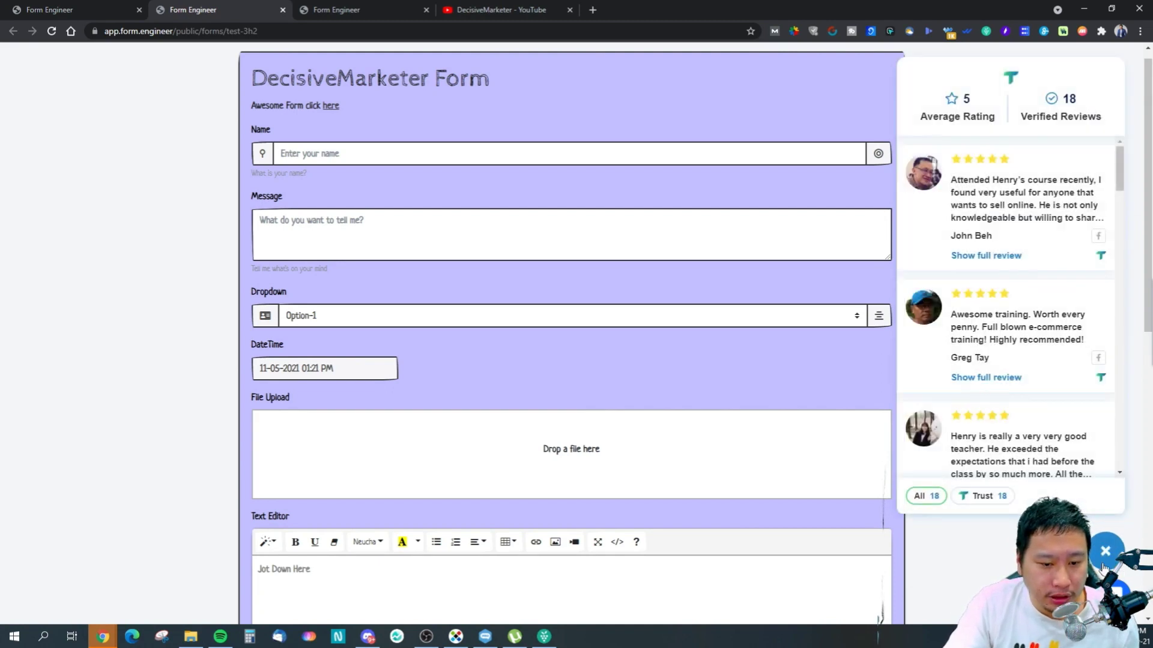
pyautogui.scroll(-5, 874, 468)
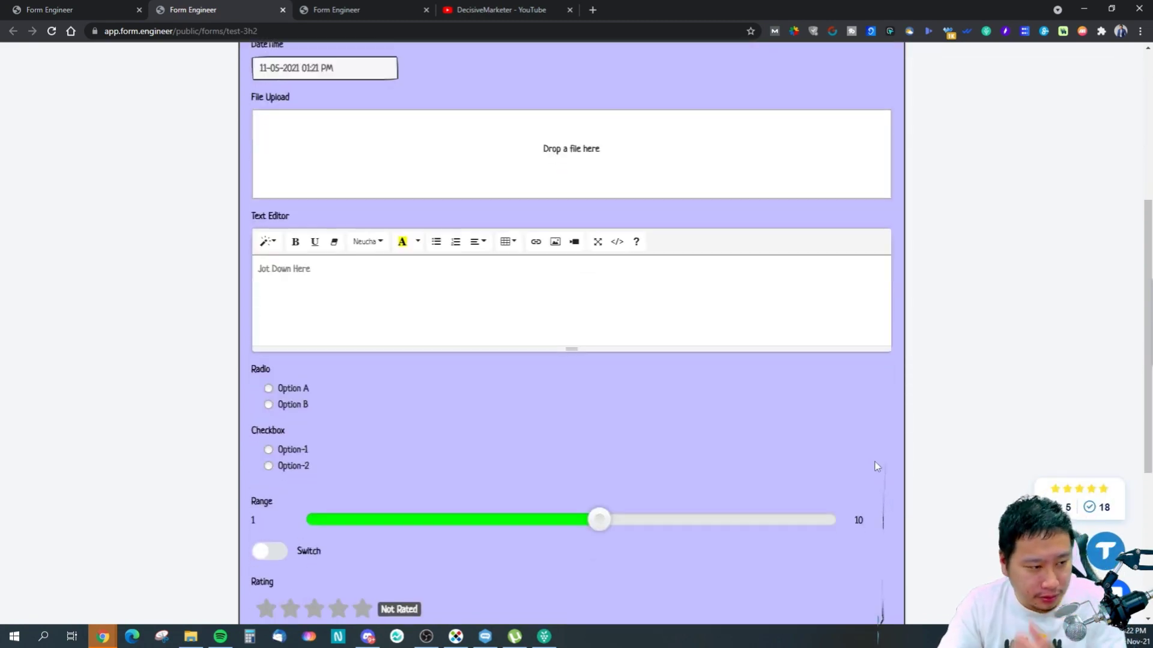
pyautogui.scroll(5, 858, 440)
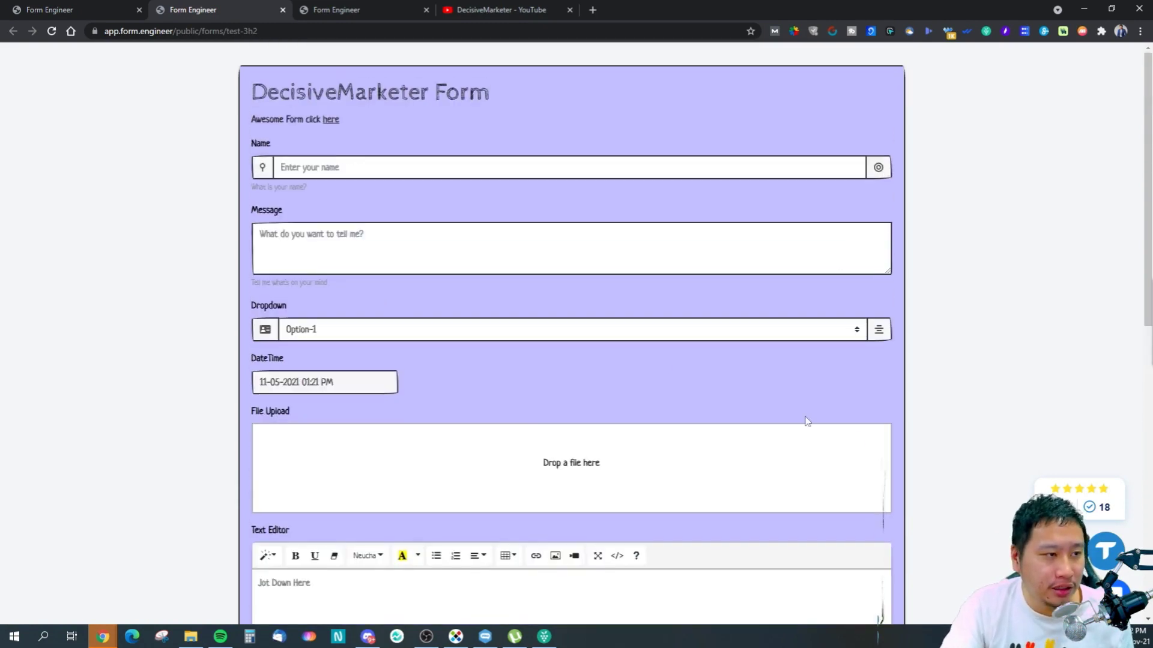
pyautogui.moveTo(281, 90); pyautogui.dragTo(509, 97)
pyautogui.click(491, 98)
pyautogui.moveTo(407, 119); pyautogui.dragTo(288, 90)
pyautogui.click(207, 57)
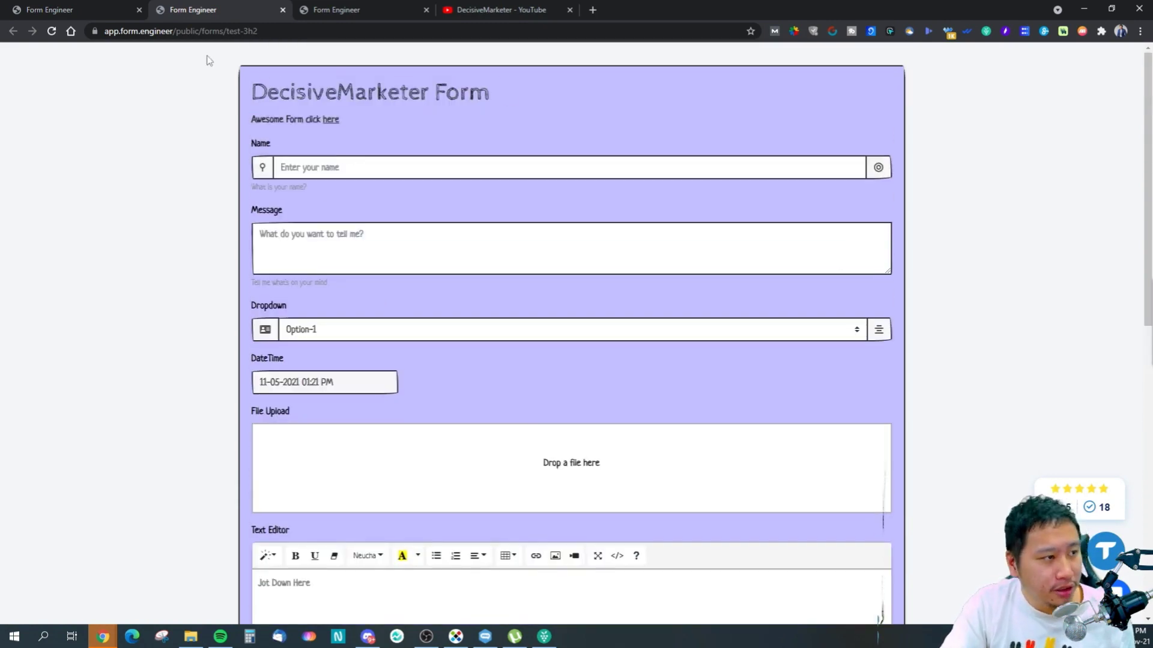
# Return from the preview to the home dashboard and look through the shared forms, templates and all forms lists
pyautogui.click(75, 4)
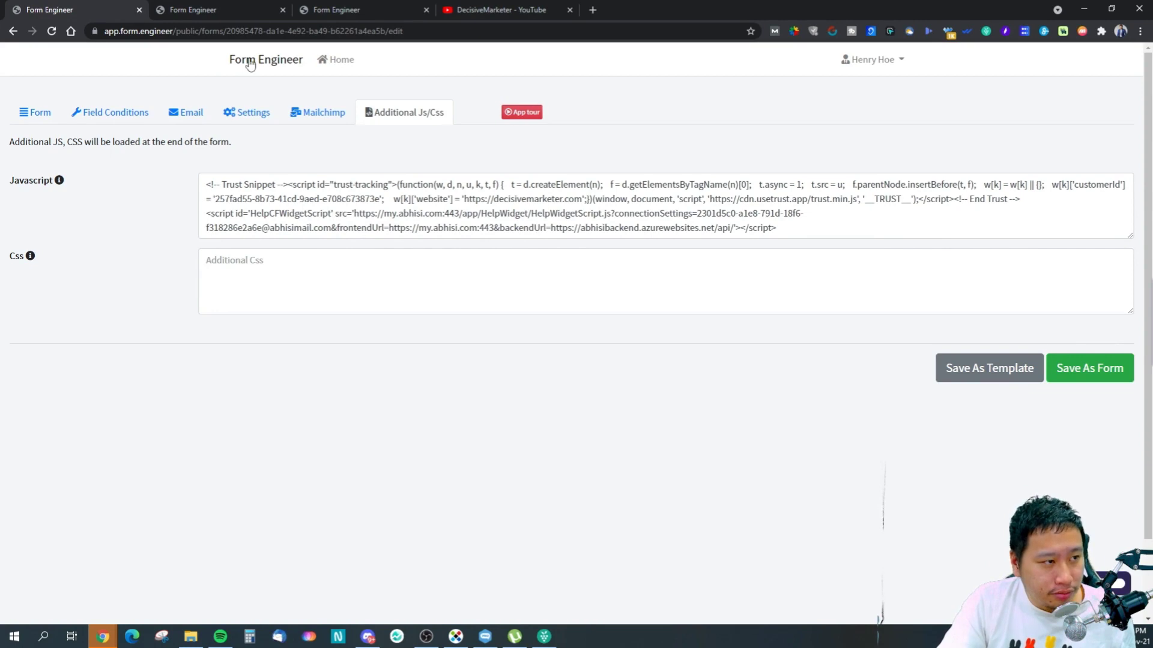
pyautogui.click(338, 65)
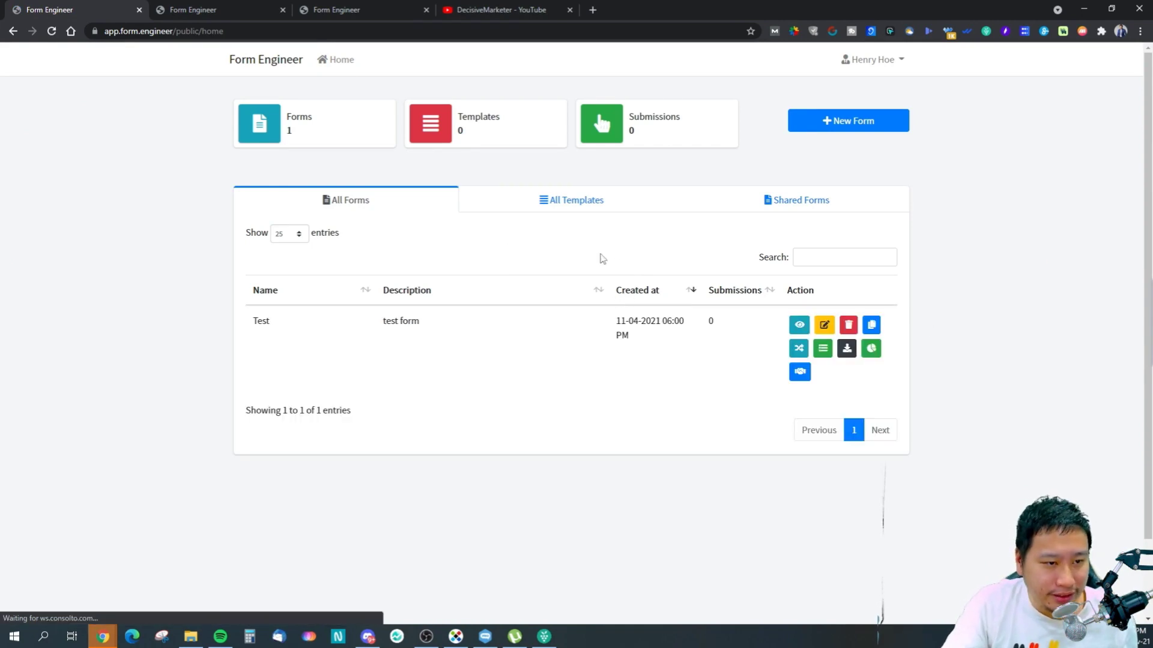
pyautogui.click(776, 201)
pyautogui.click(606, 215)
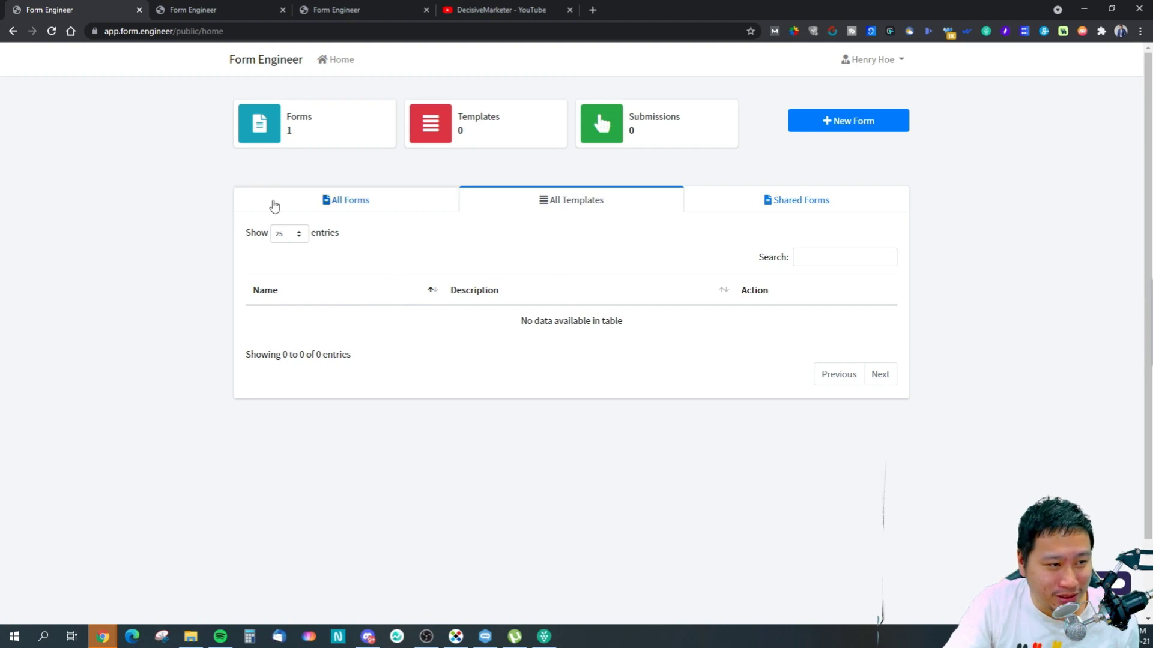
pyautogui.click(330, 202)
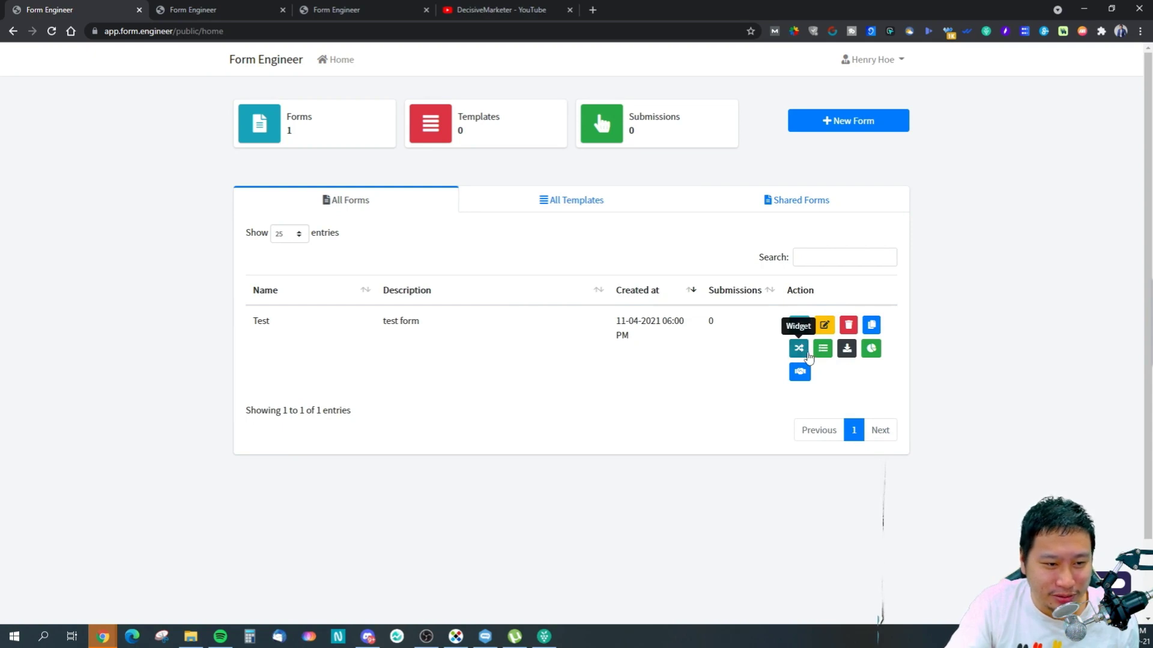
# Generate the Test form's widget and examine its iFrame code and the accompanying page scripts
pyautogui.click(803, 355)
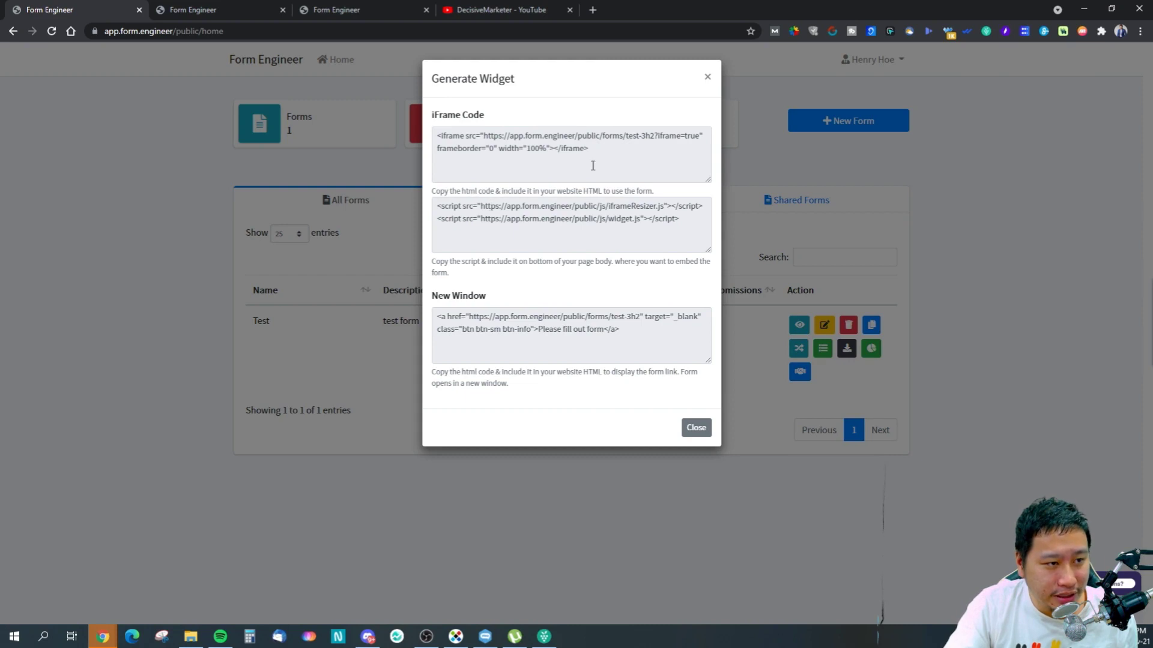
pyautogui.moveTo(590, 150); pyautogui.dragTo(454, 128)
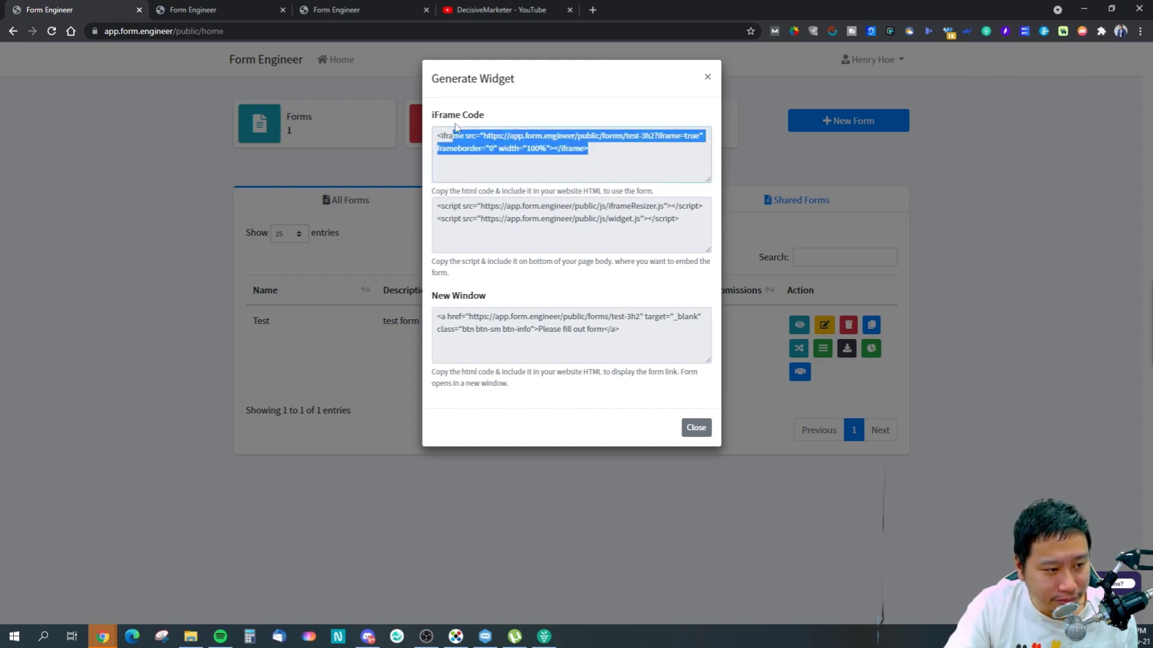
pyautogui.click(456, 126)
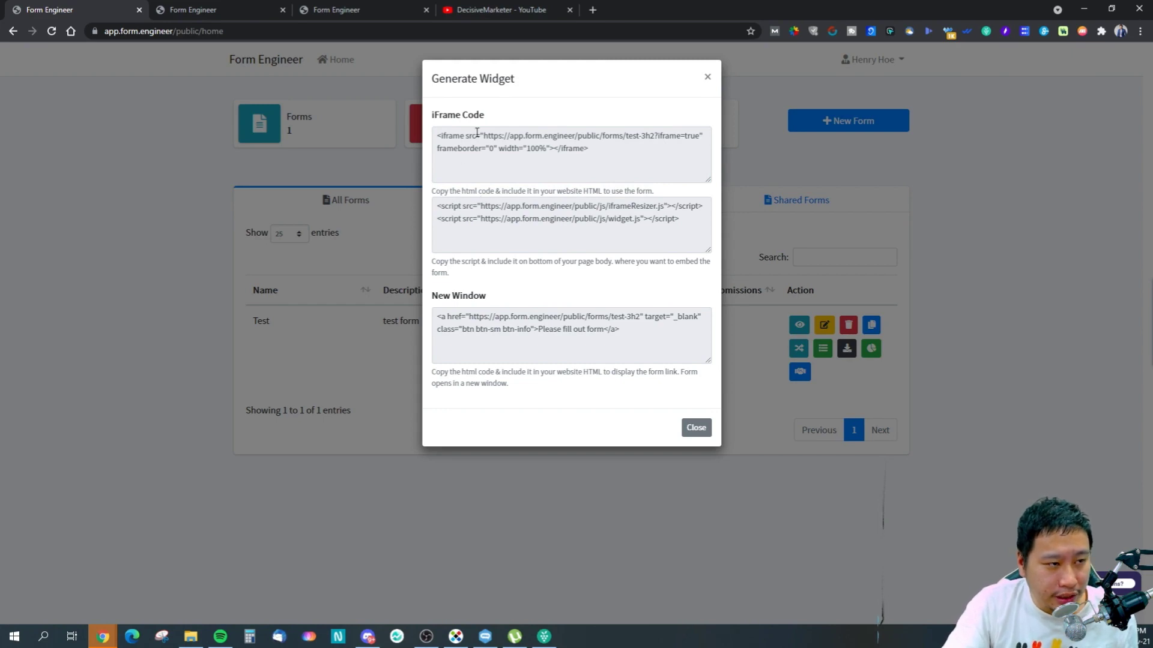
pyautogui.hotkey('ctrl', 'a')
pyautogui.click(568, 146)
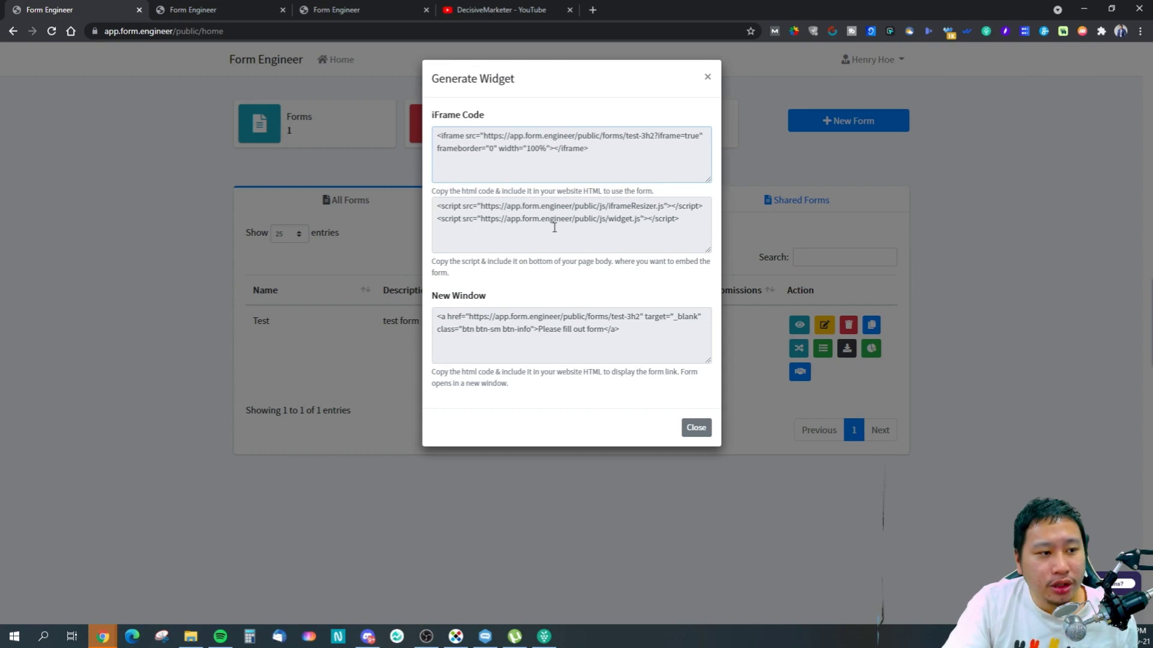
pyautogui.moveTo(690, 224); pyautogui.dragTo(461, 207)
pyautogui.click(498, 212)
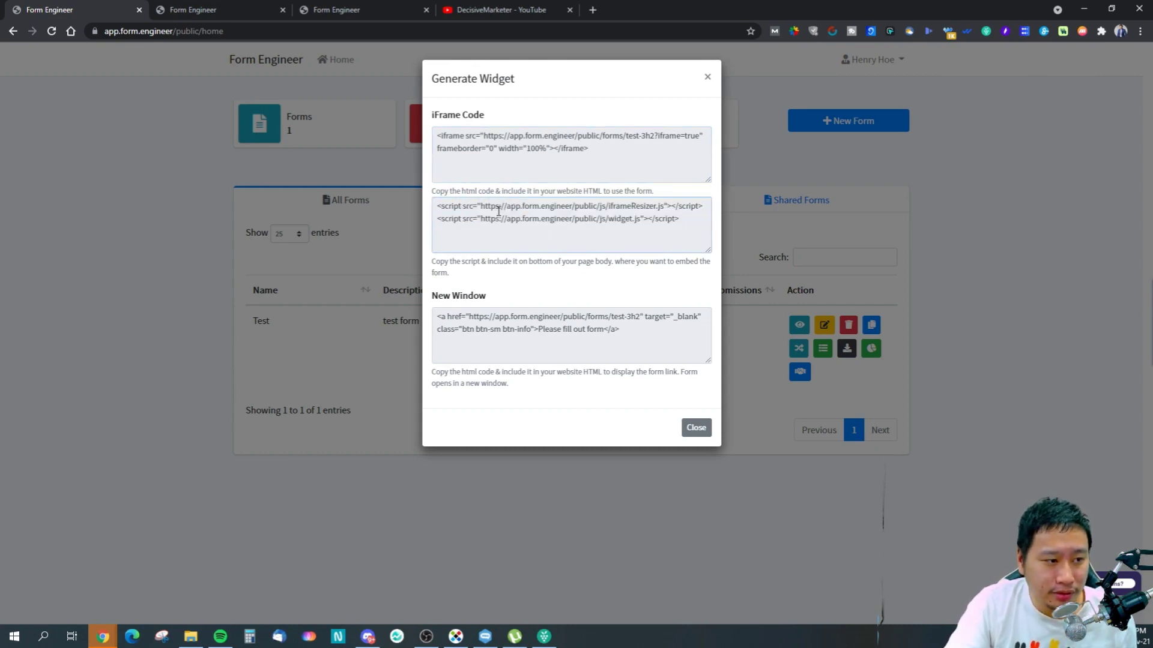
# Highlight the New Window link code for the form and close the widget dialog
pyautogui.click(497, 334)
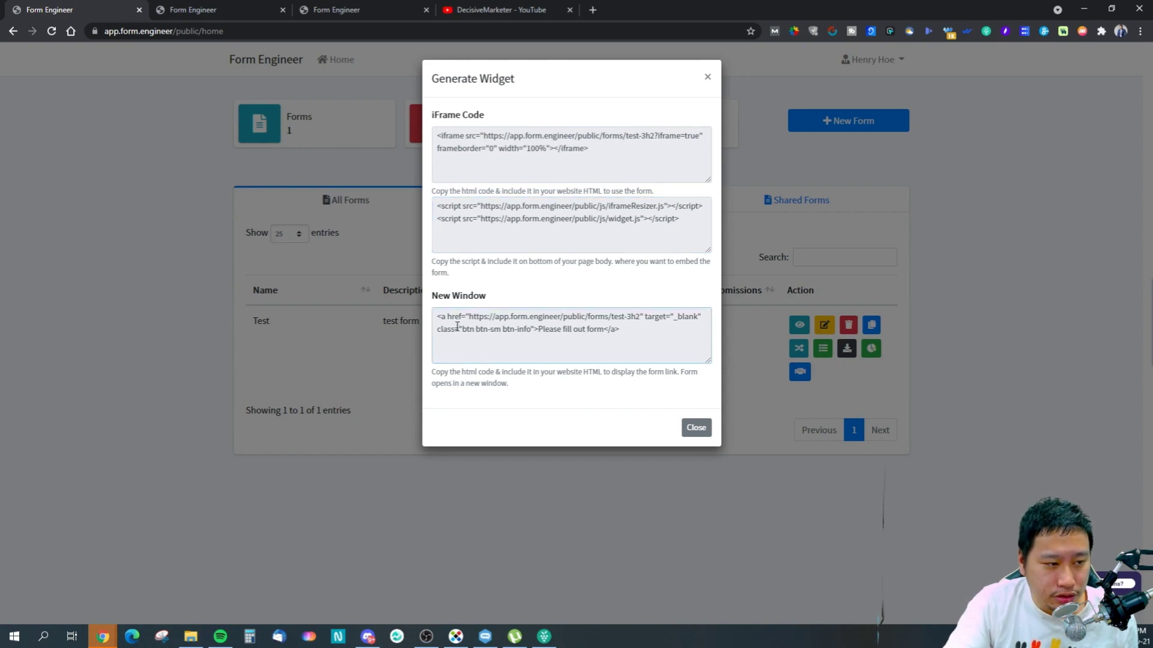
pyautogui.moveTo(440, 317)
pyautogui.mouseDown()
pyautogui.moveTo(621, 335)
pyautogui.moveTo(430, 309)
pyautogui.mouseUp()
pyautogui.click(647, 343)
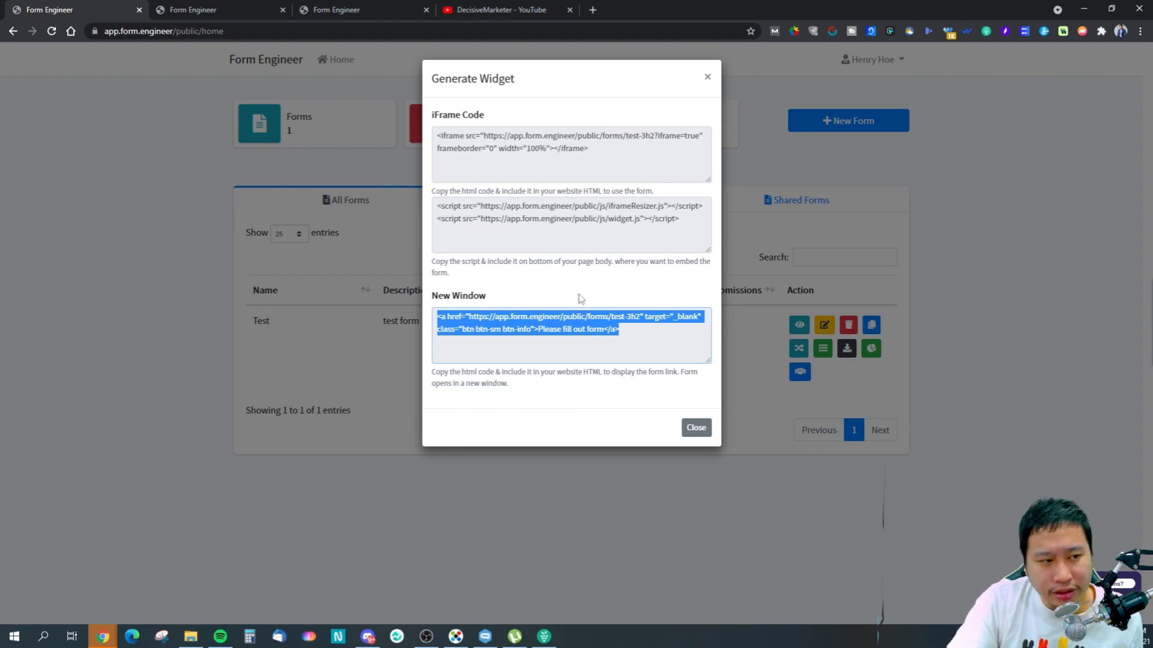
pyautogui.click(694, 432)
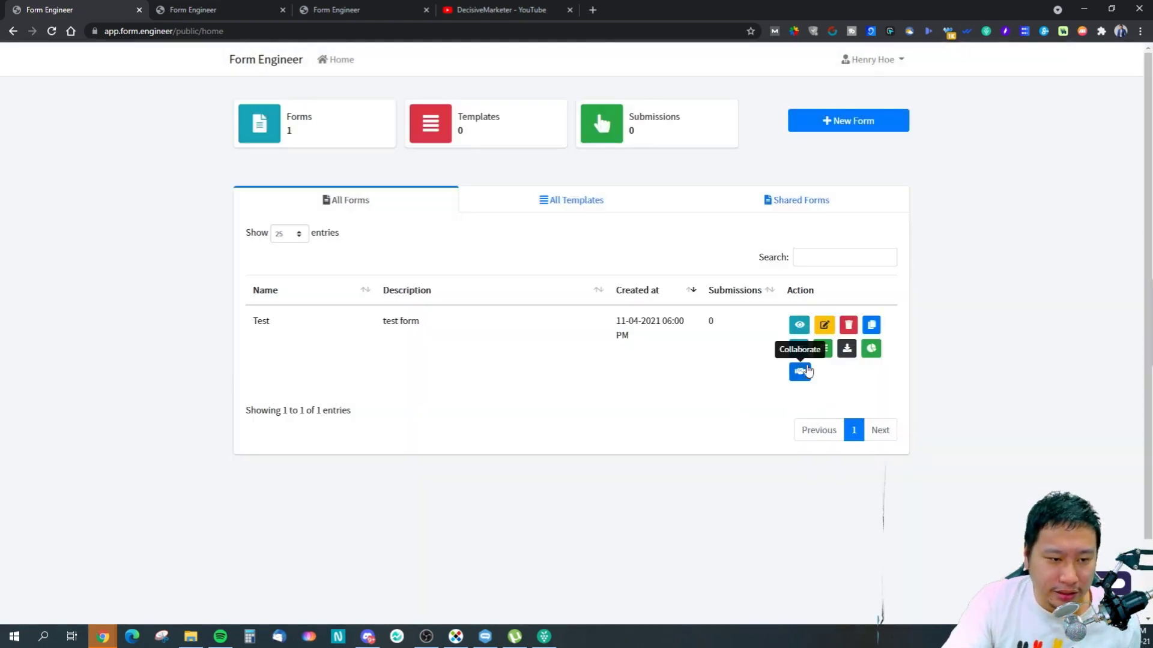
# Try to download the HTML/PHP code for the Test form
pyautogui.click(854, 355)
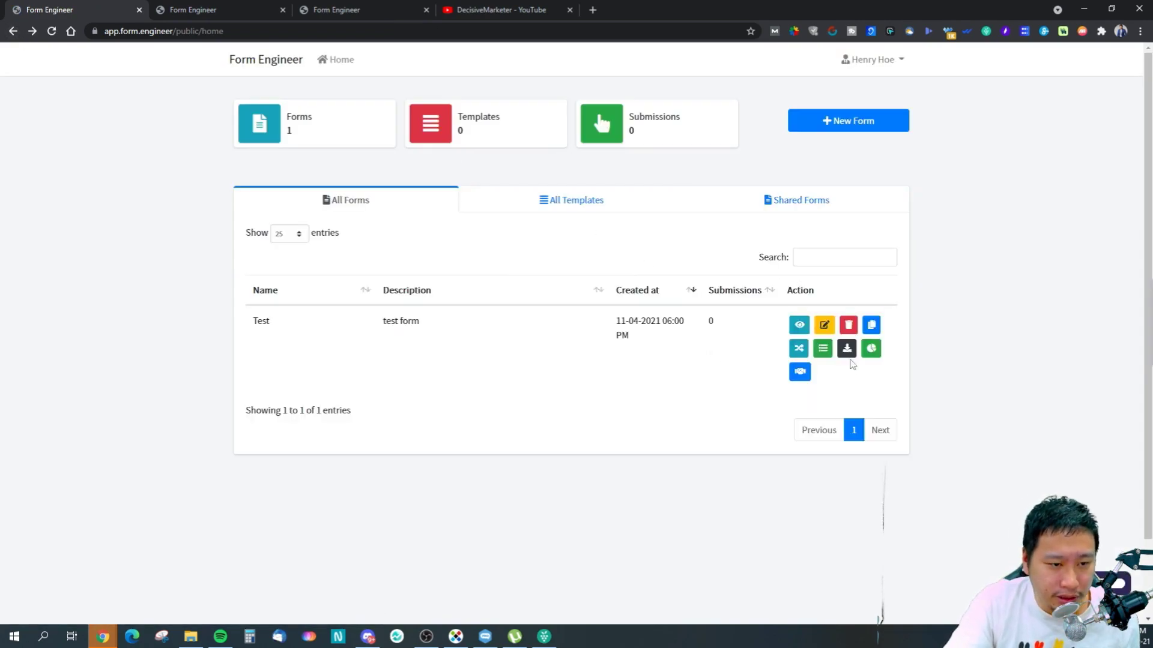
pyautogui.click(847, 350)
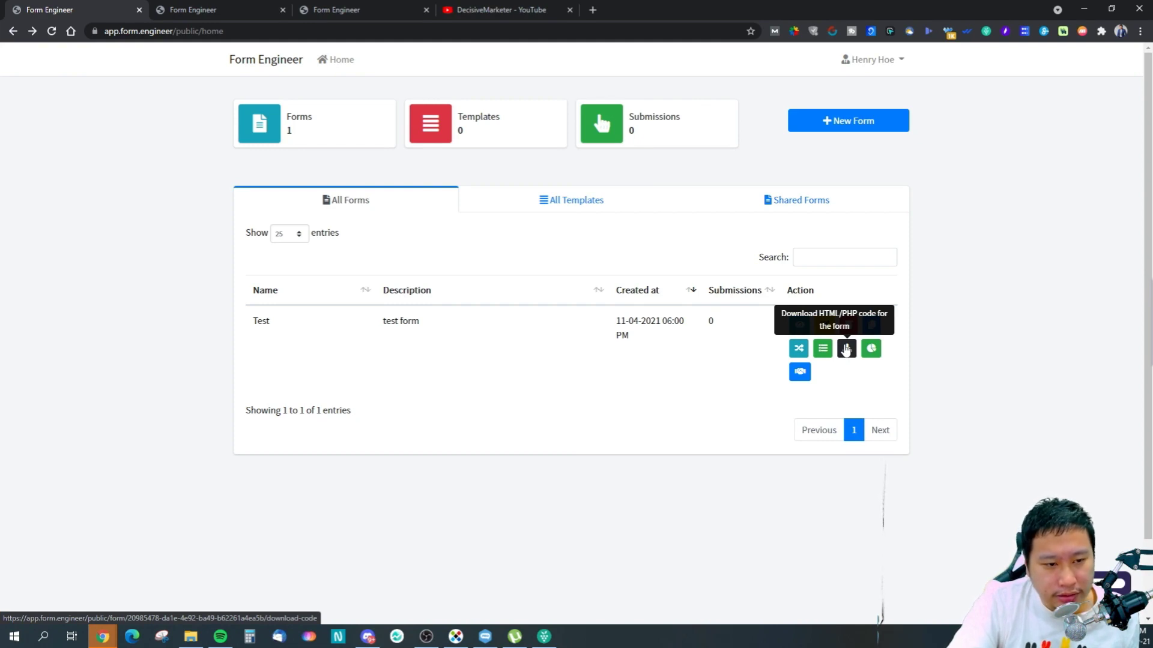
# Open the Test form's reports and examine the visitor, referrer and per-field response charts
pyautogui.click(876, 353)
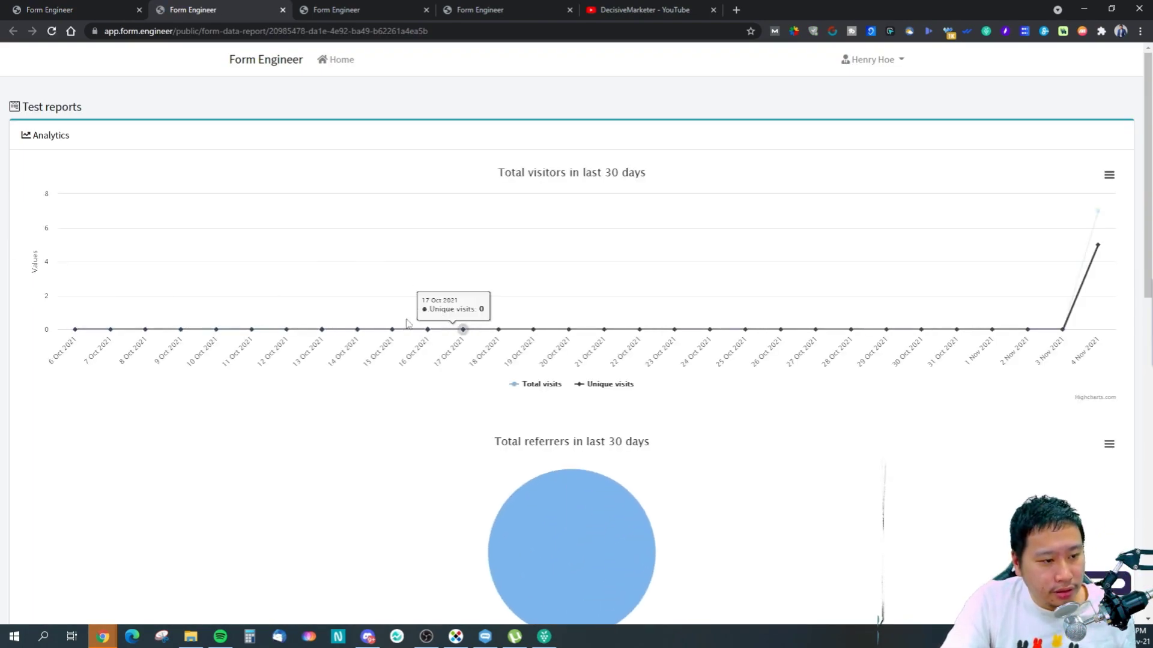
pyautogui.scroll(-10, 294, 319)
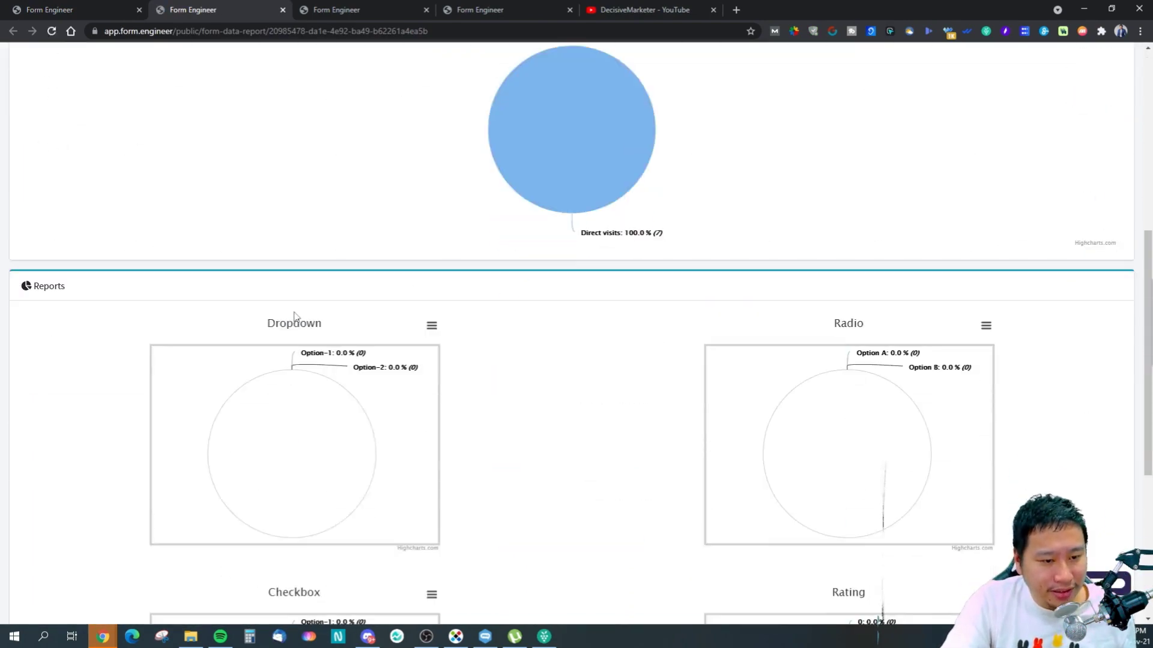
pyautogui.scroll(-3, 318, 305)
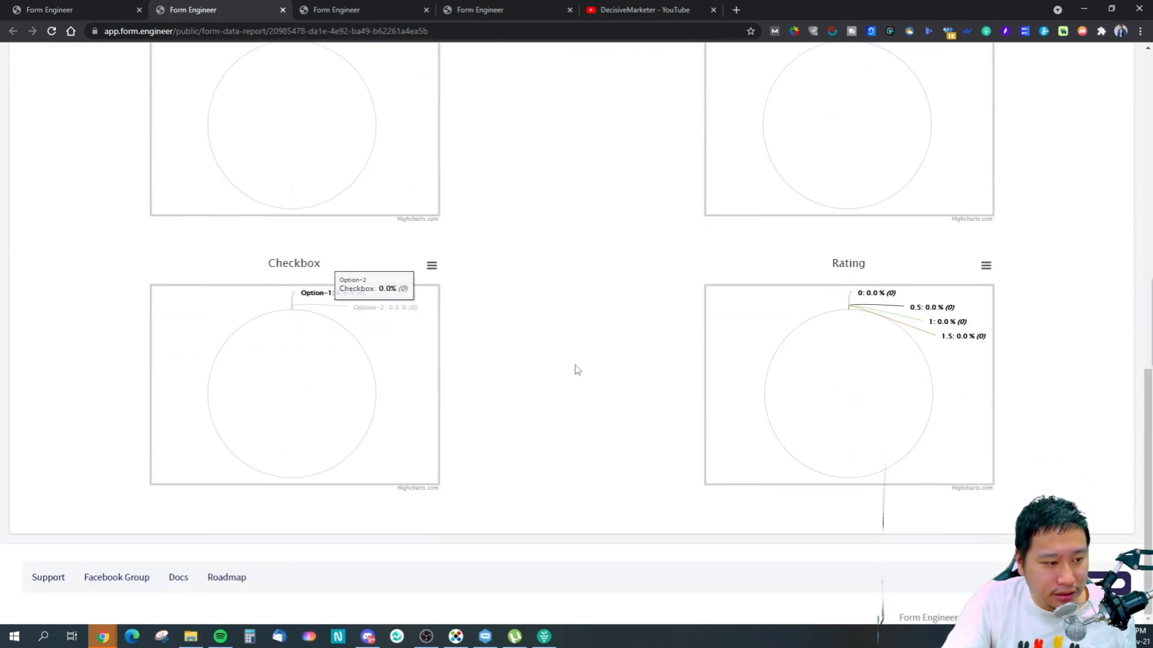
# Review the Test form's 30-day visitor and referrer analytics alongside its Dropdown, Radio, Checkbox and Rating response charts
pyautogui.scroll(6, 528, 368)
pyautogui.scroll(6, 527, 368)
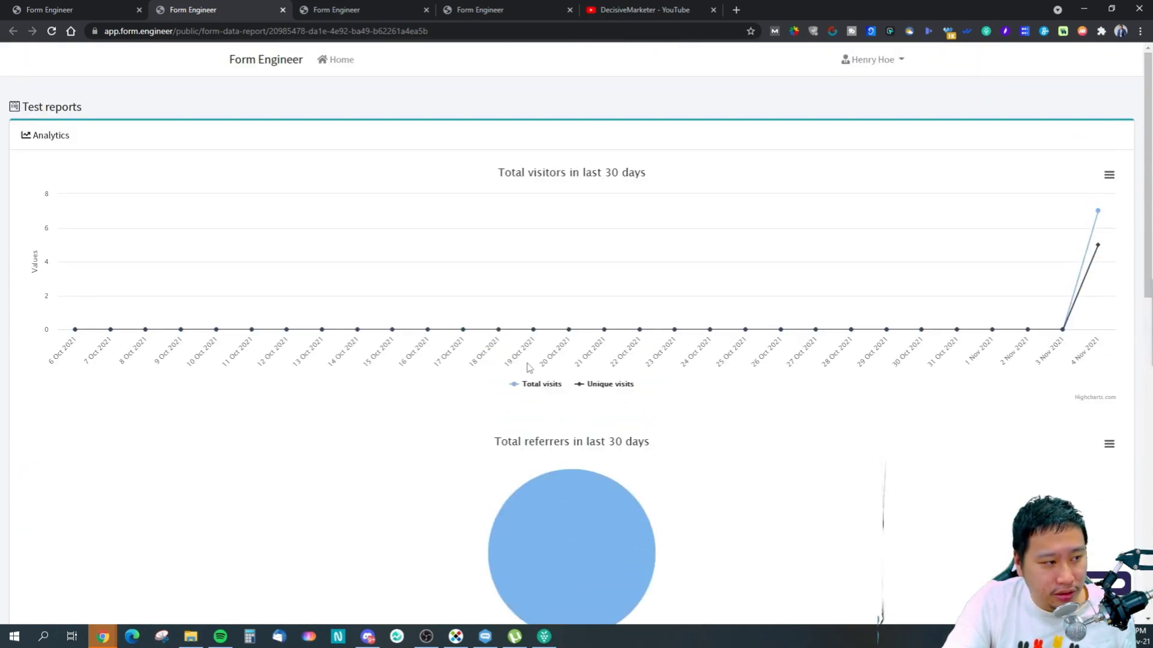
pyautogui.scroll(-5, 528, 367)
pyautogui.scroll(2, 523, 368)
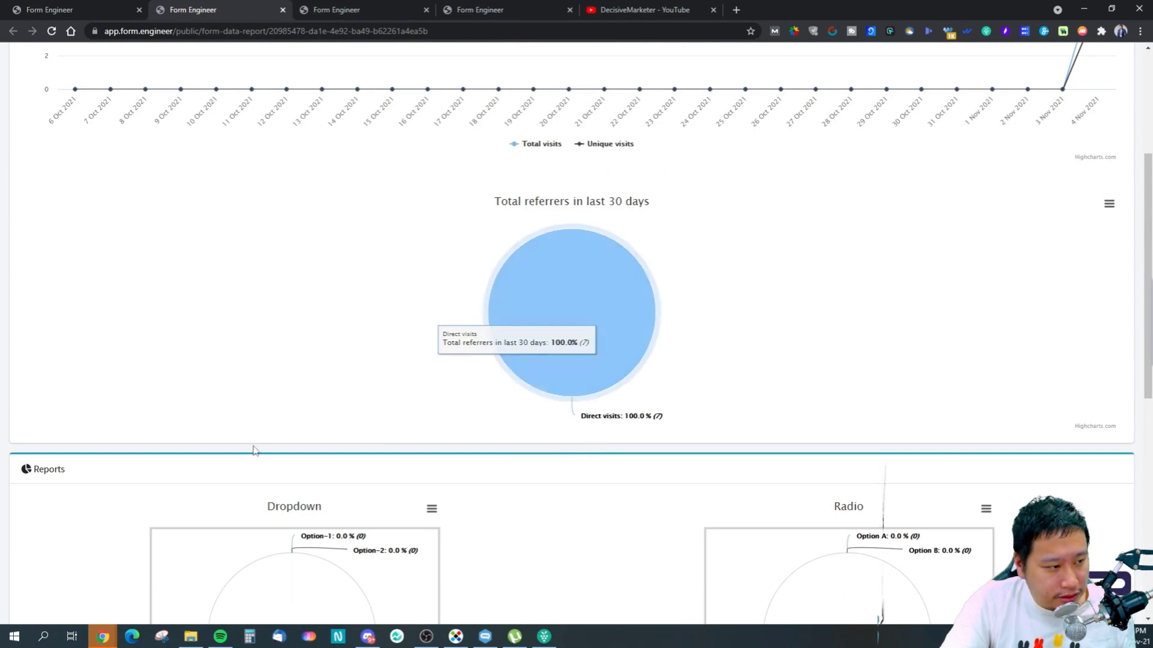
pyautogui.scroll(4, 247, 468)
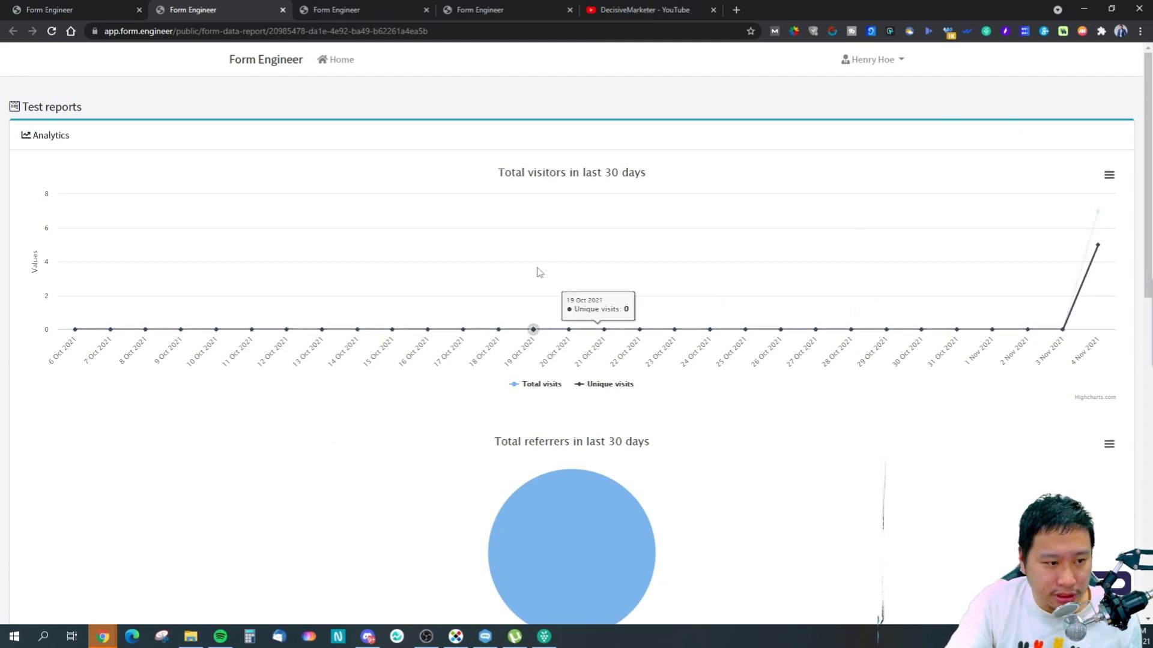
pyautogui.scroll(-2, 535, 270)
pyautogui.scroll(1, 519, 354)
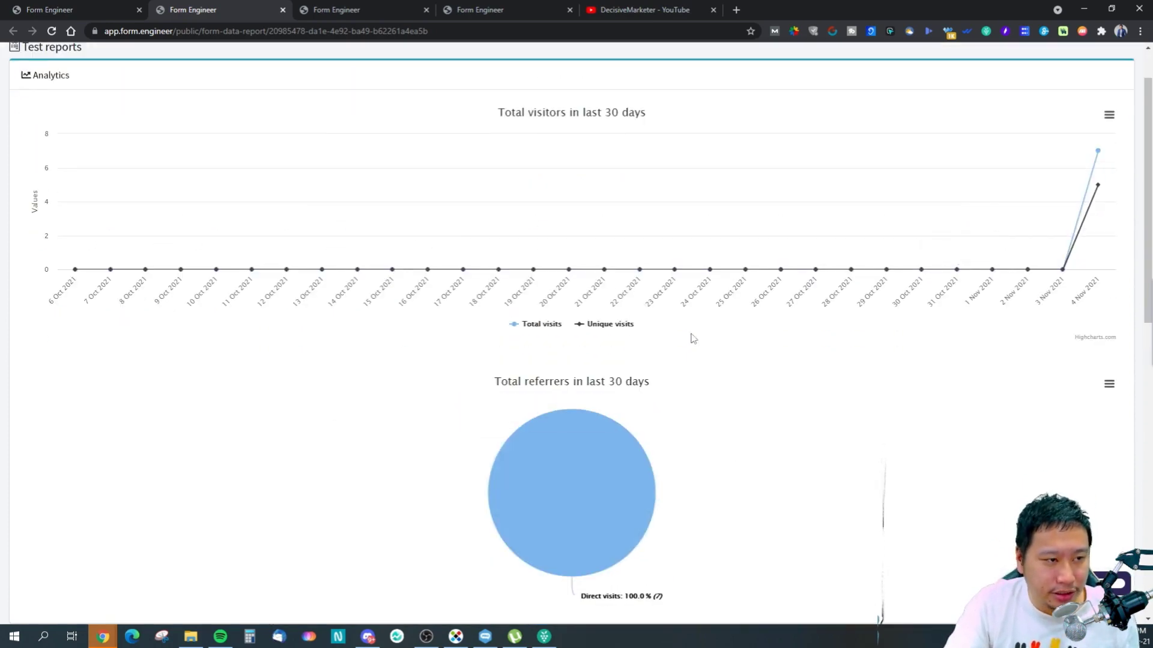
pyautogui.scroll(-11, 787, 468)
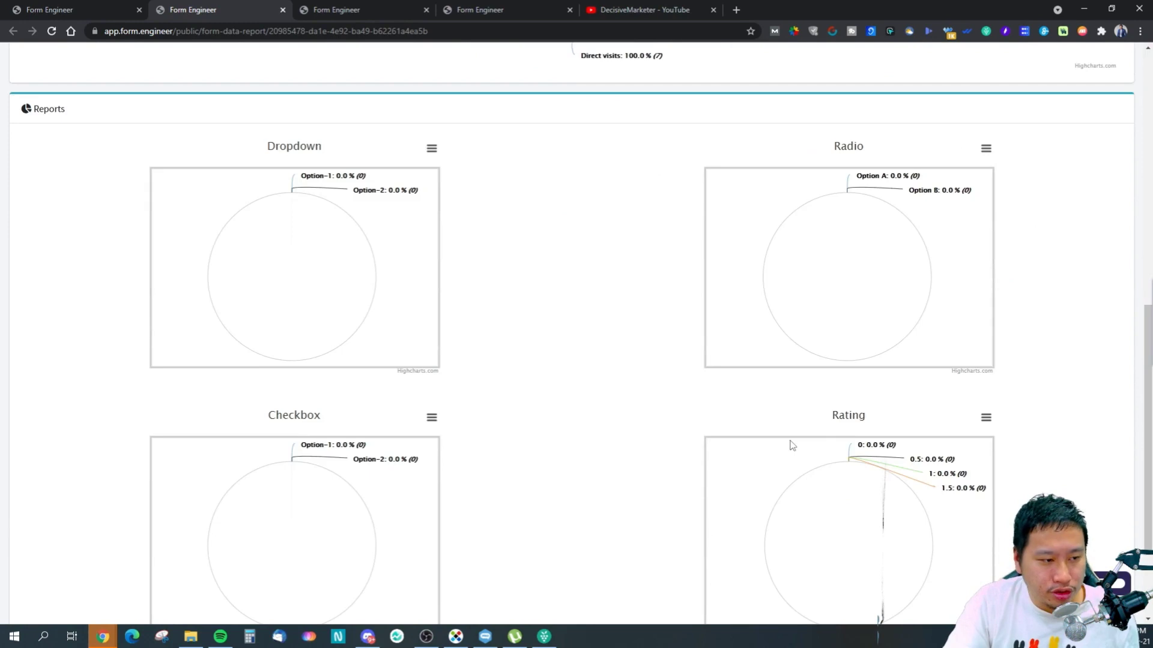
pyautogui.scroll(2, 707, 442)
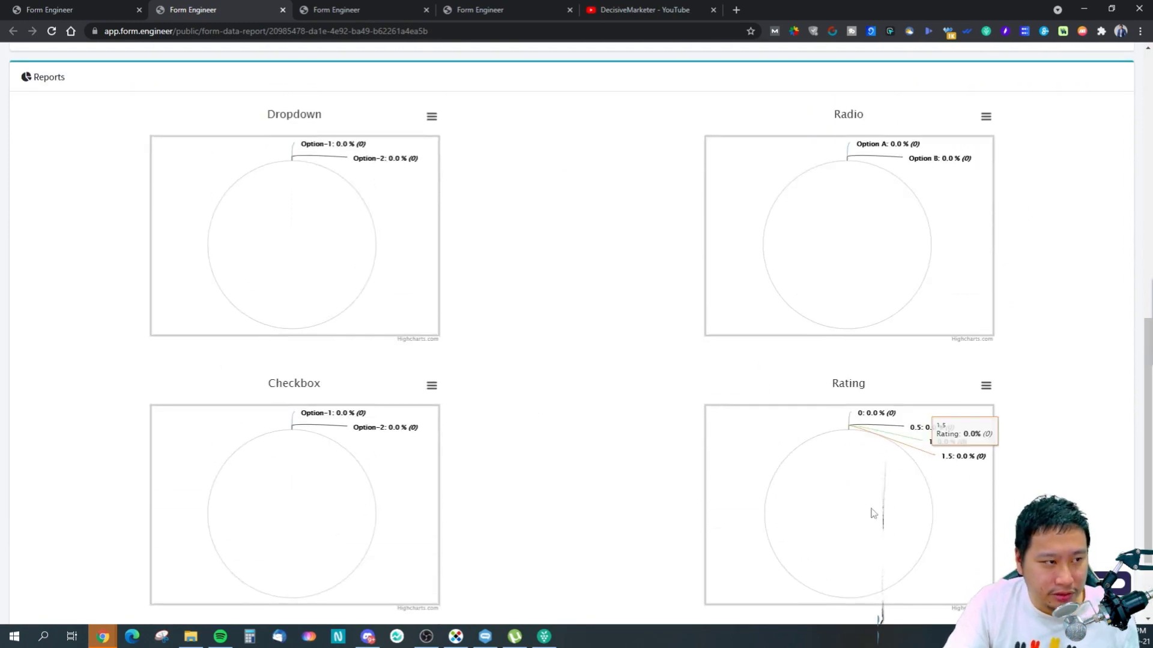
pyautogui.scroll(10, 823, 391)
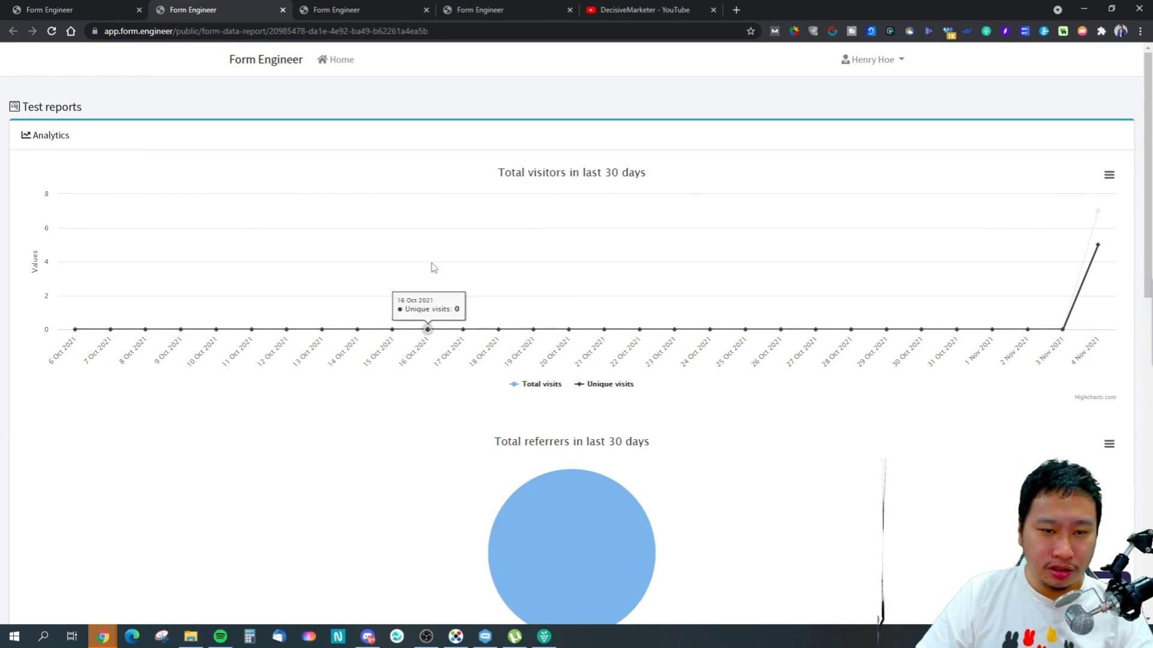
# Recheck the Test form's response charts and leave the report for the Form Engineer home page
pyautogui.scroll(-8, 548, 468)
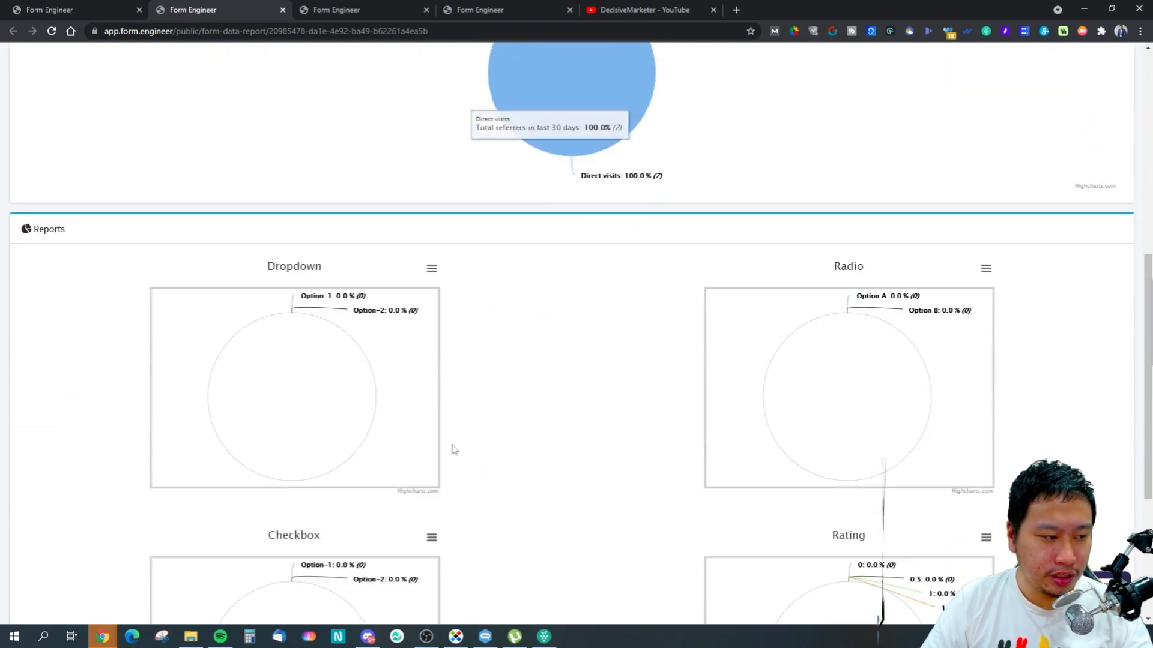
pyautogui.scroll(8, 593, 255)
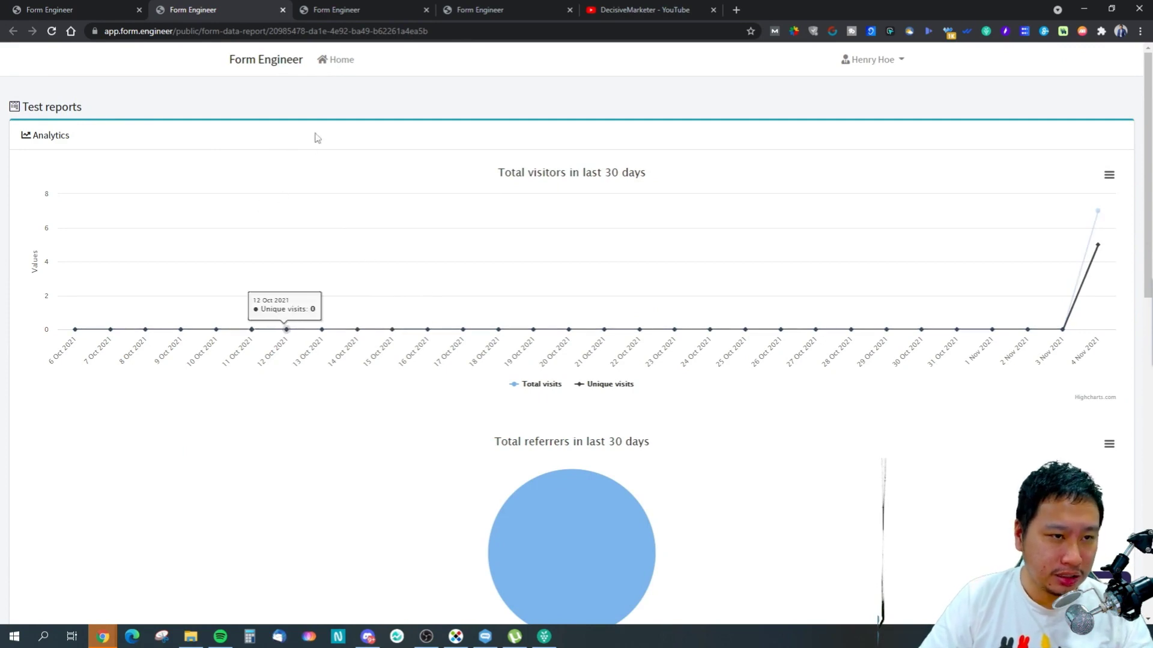
pyautogui.click(345, 60)
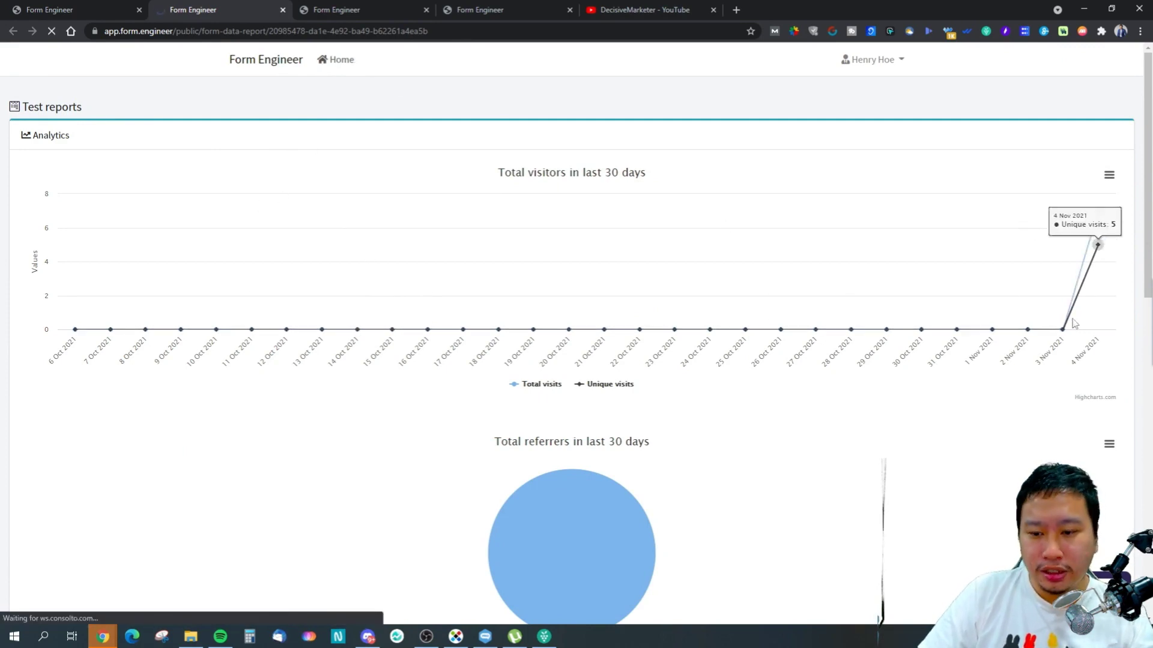